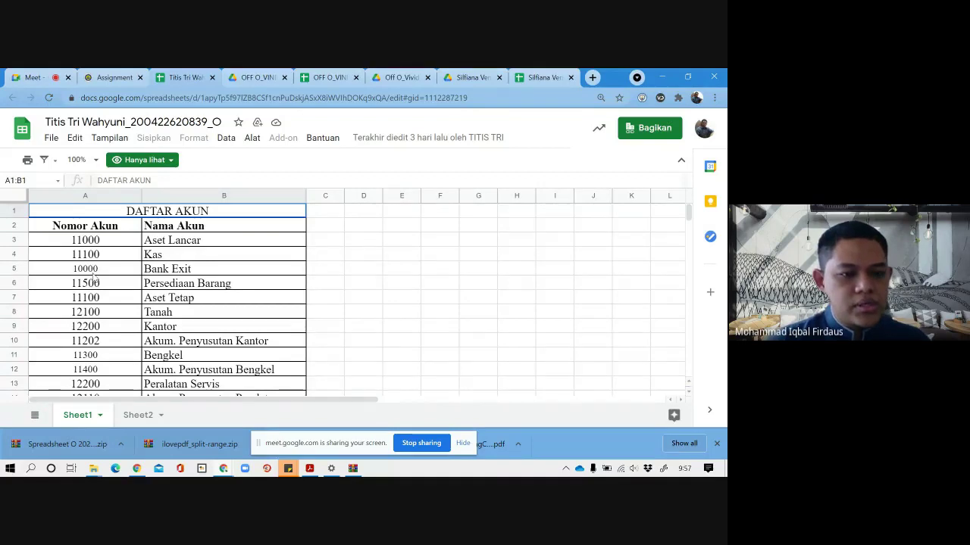
Step: Review the account numbers and names in the DAFTAR AKUN list on Sheet1, from Aset Lancar through Ikhtisar Laba Rugi
scroll(101, 285, down, 1)
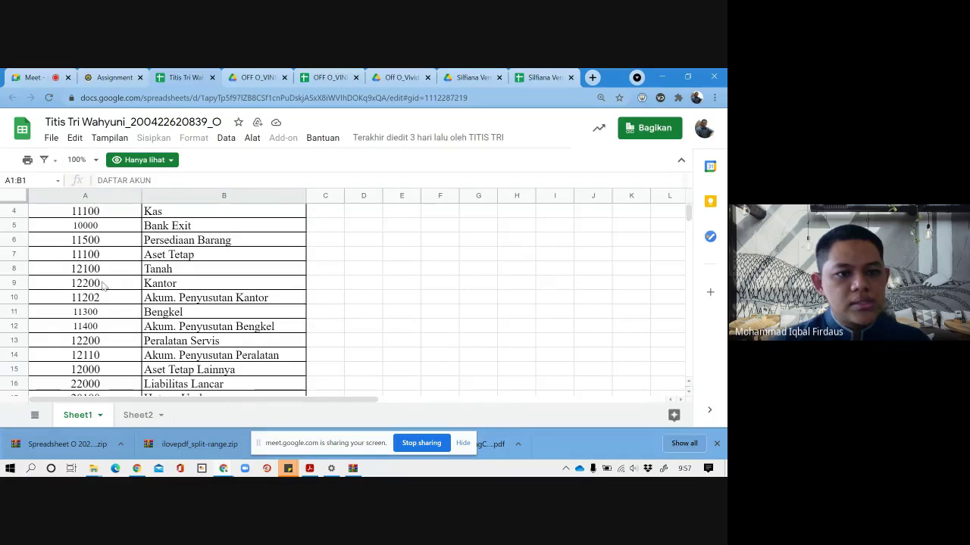
scroll(104, 285, down, 2)
scroll(104, 286, down, 2)
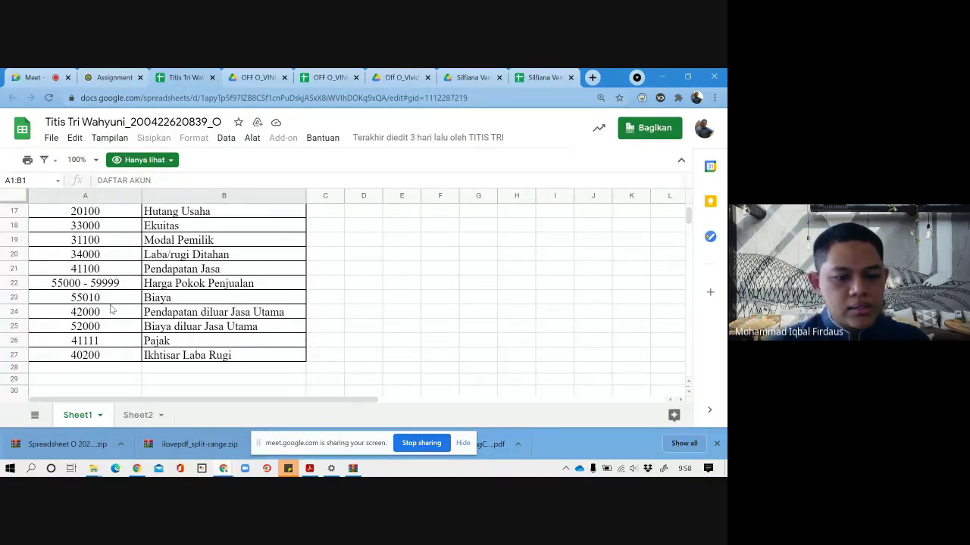
scroll(110, 308, up, 5)
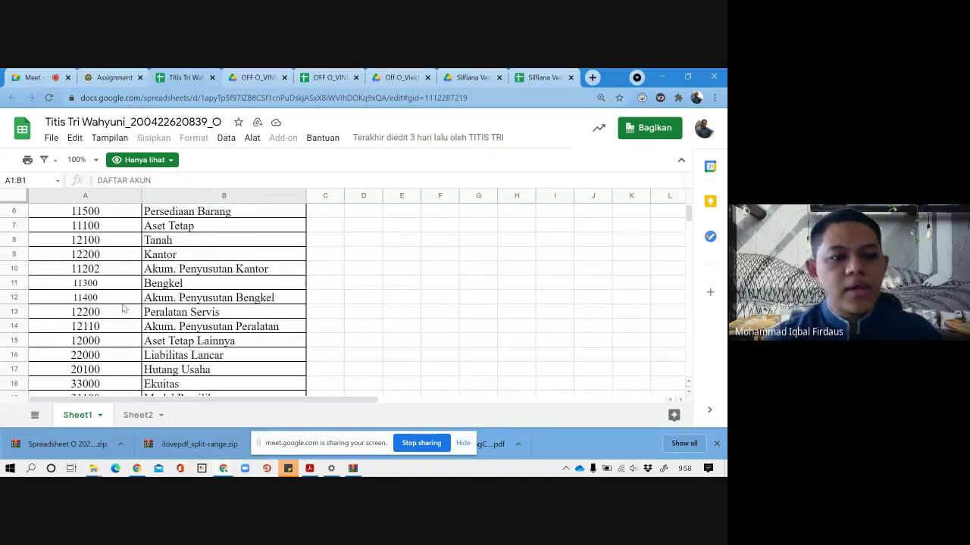
scroll(122, 307, up, 3)
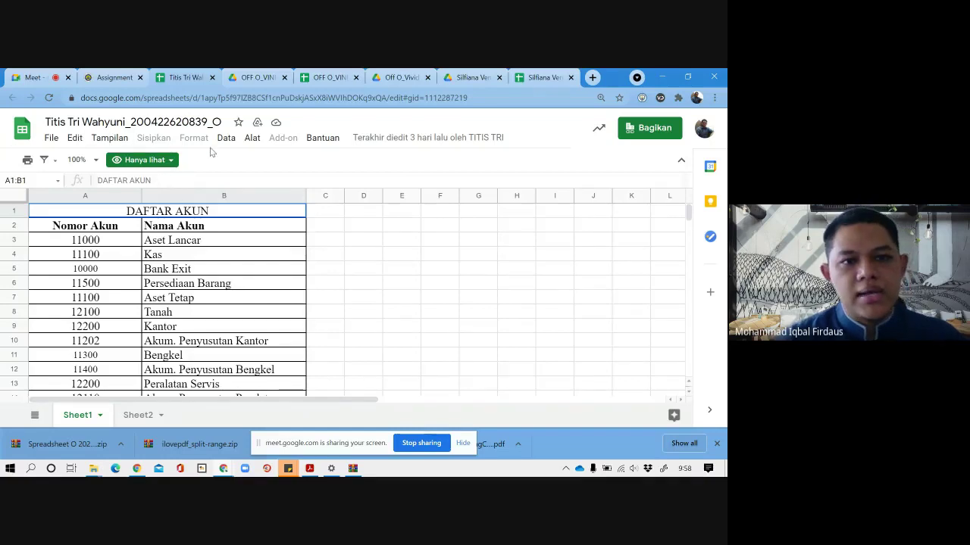
Step: Open the next student's OFF O spreadsheet and compare the abbcc template with the completed account numbers on the Daftar Akun sheet
click(244, 79)
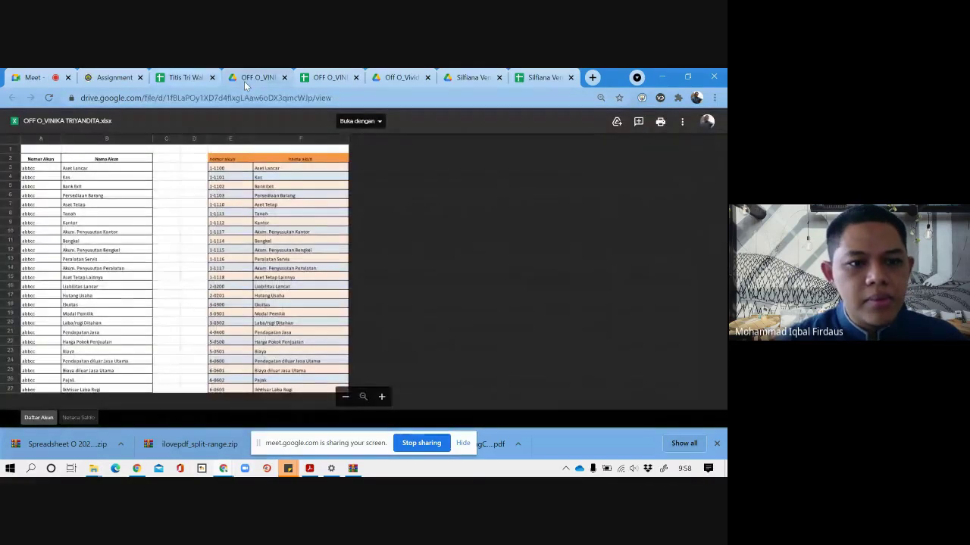
click(329, 76)
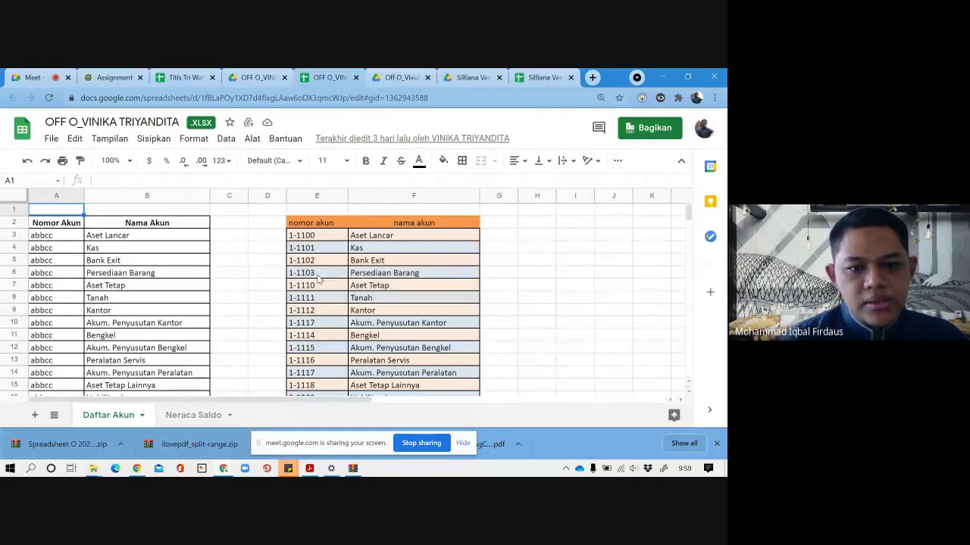
scroll(316, 279, down, 2)
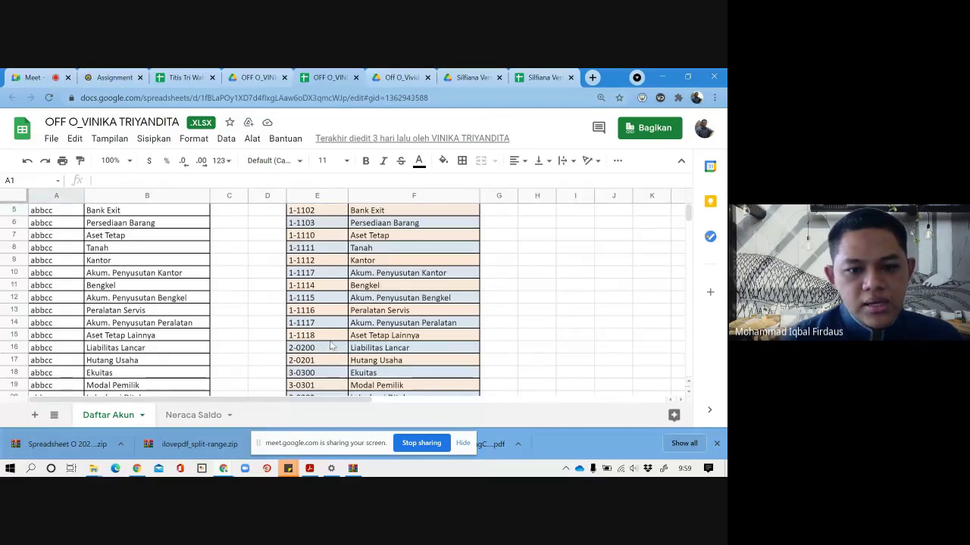
scroll(327, 349, up, 2)
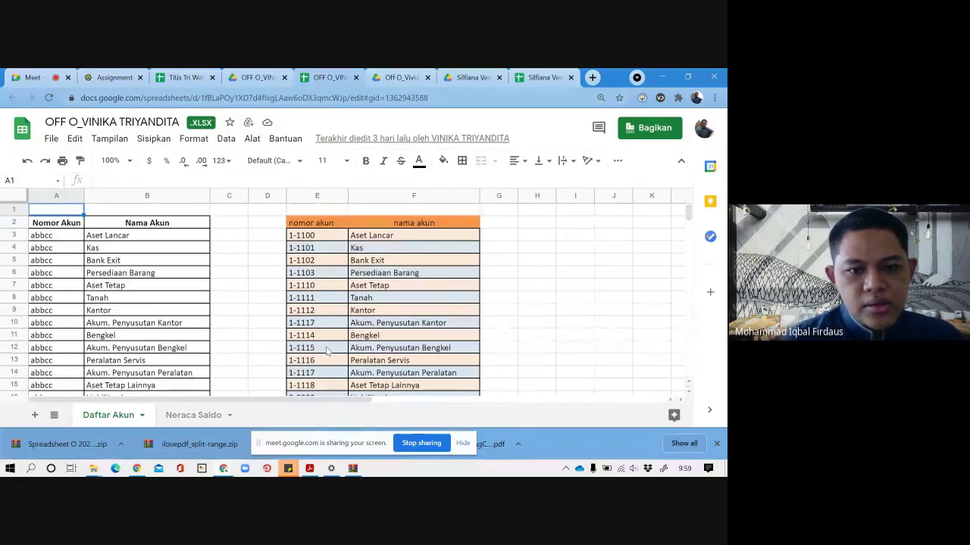
scroll(328, 349, down, 2)
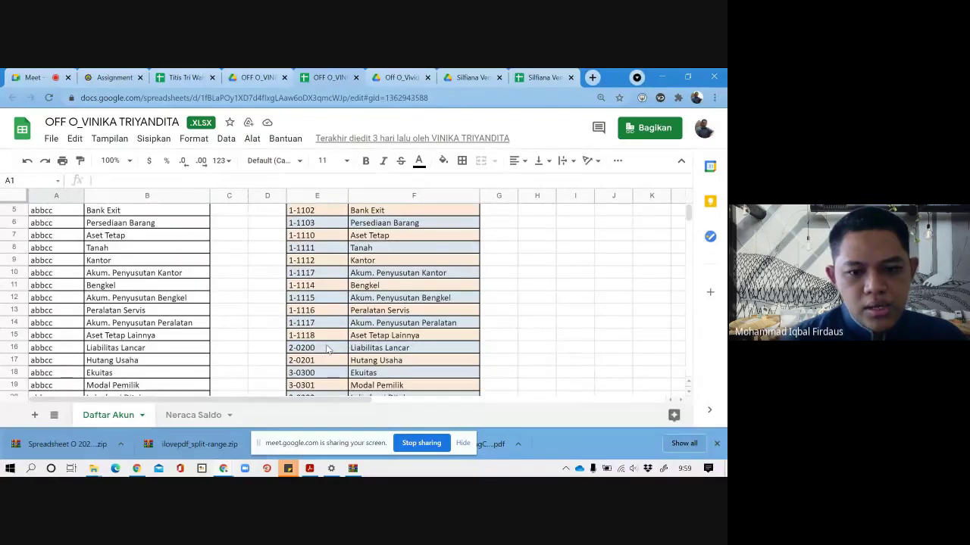
scroll(327, 349, down, 2)
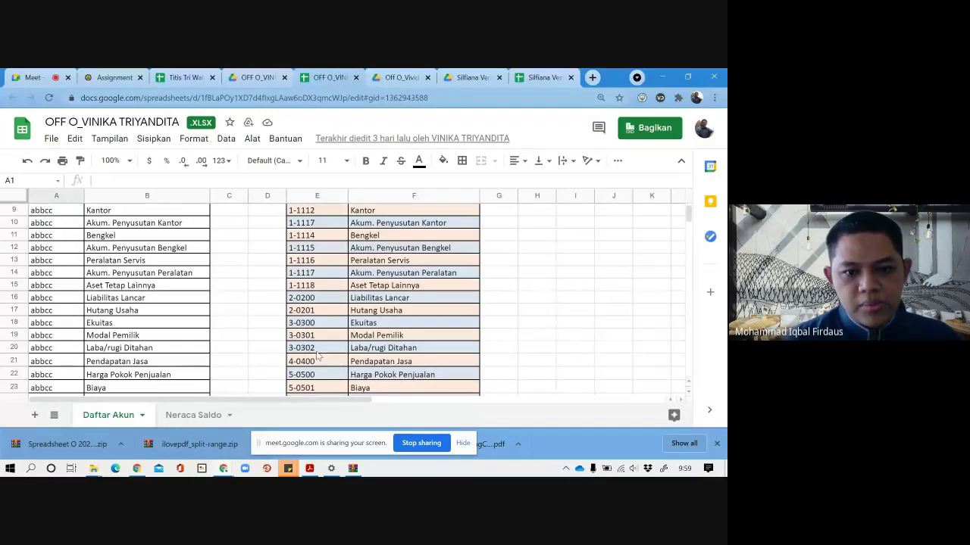
scroll(318, 357, down, 3)
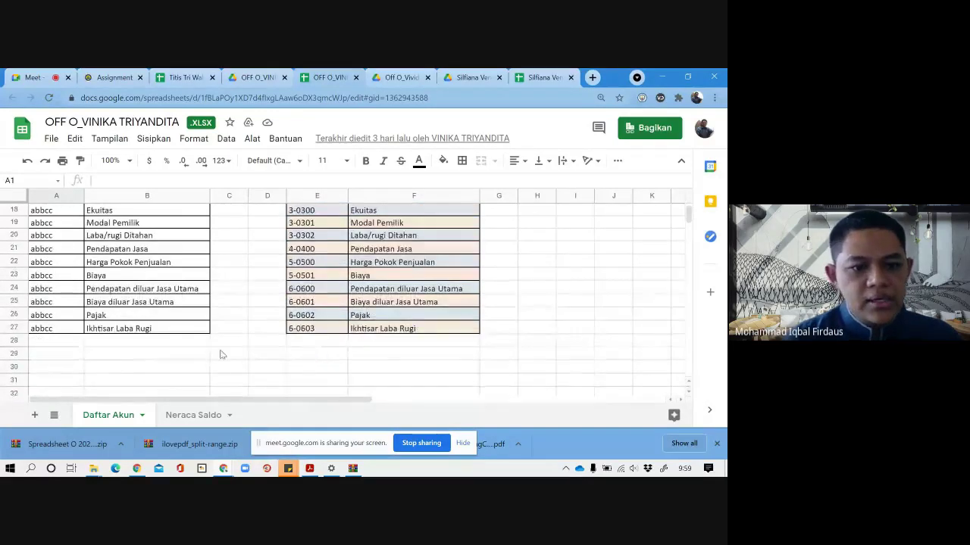
scroll(208, 348, up, 3)
scroll(207, 346, up, 3)
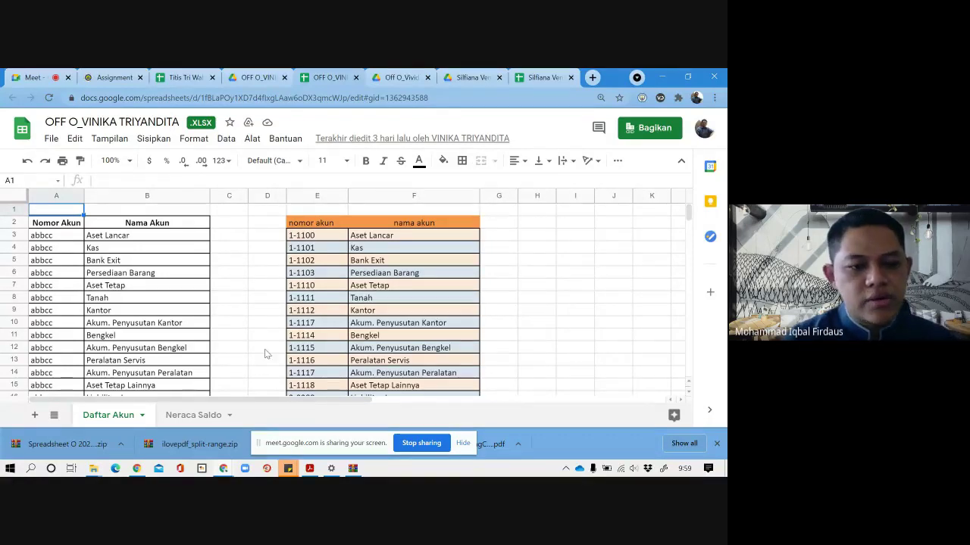
Step: Examine the Neraca Saldo sheet's opening balances and its Aset, Liabilitas and Ekuitas table, including the totals
click(201, 417)
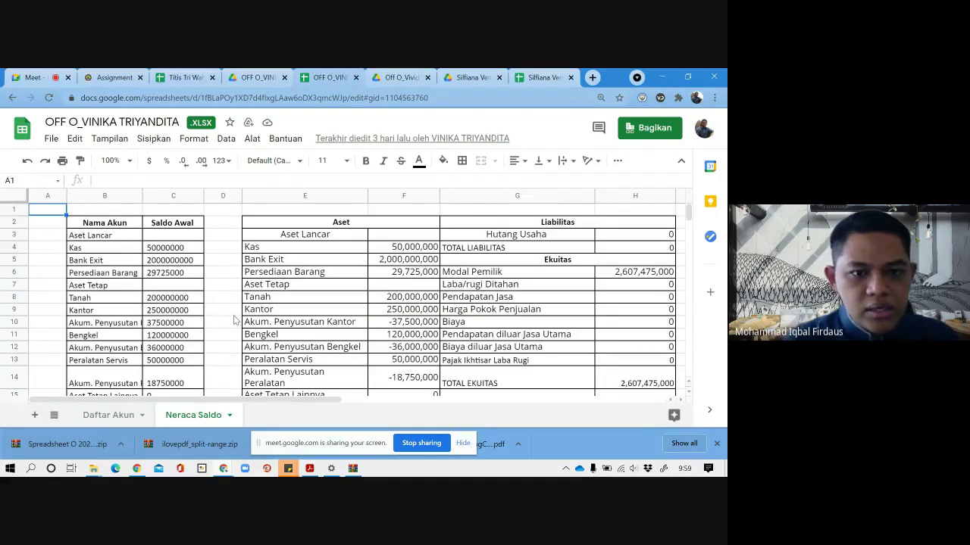
scroll(235, 319, down, 5)
scroll(235, 319, up, 5)
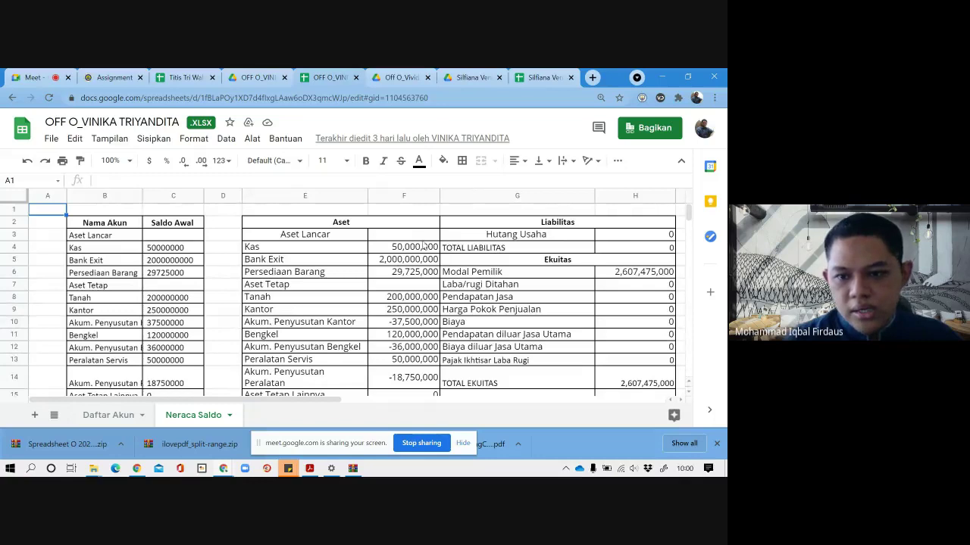
scroll(395, 293, down, 1)
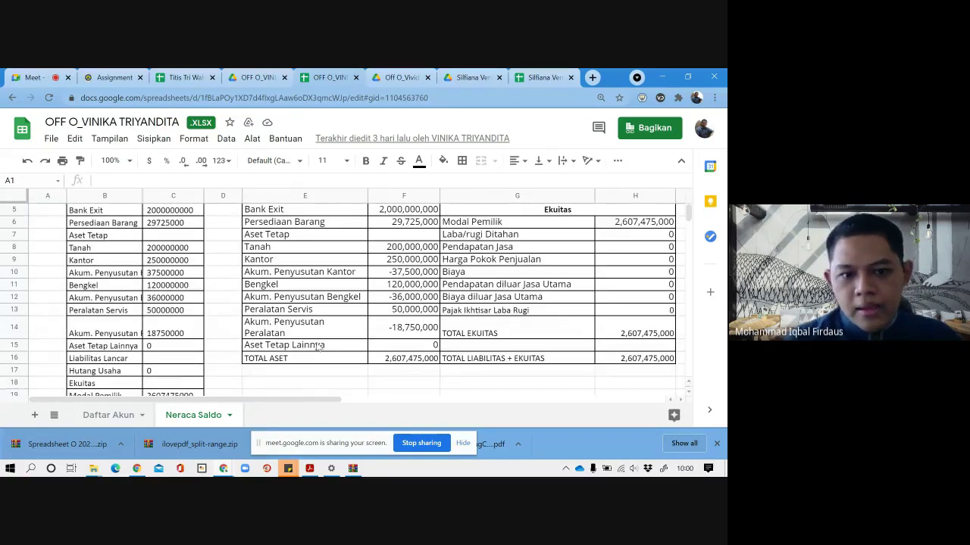
scroll(318, 348, up, 1)
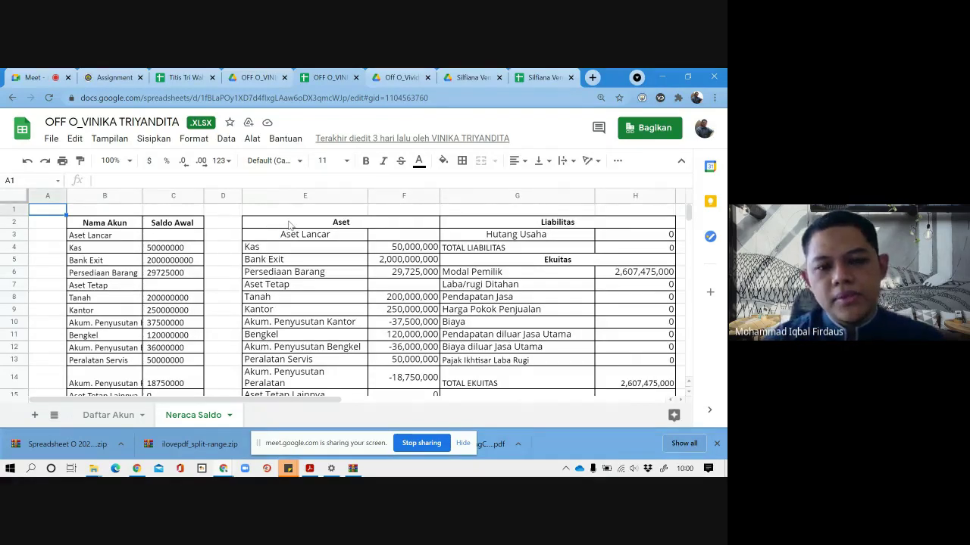
Step: Search the web for "neraca" in a new browser tab
click(594, 78)
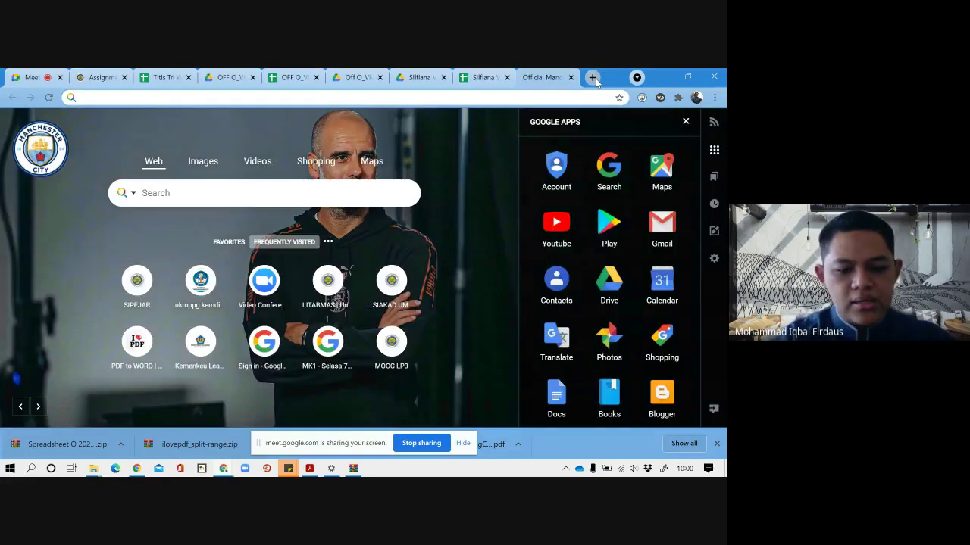
text(ne)
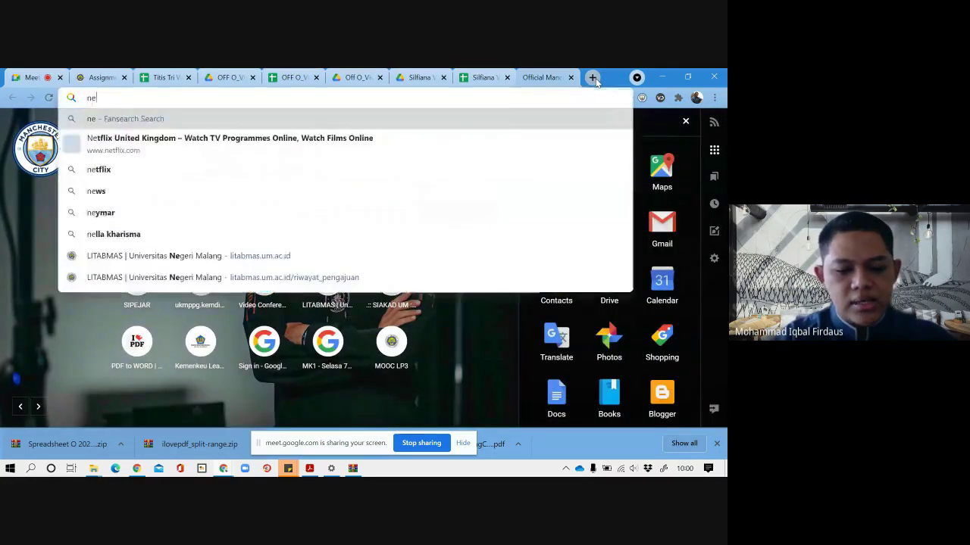
text(raca)
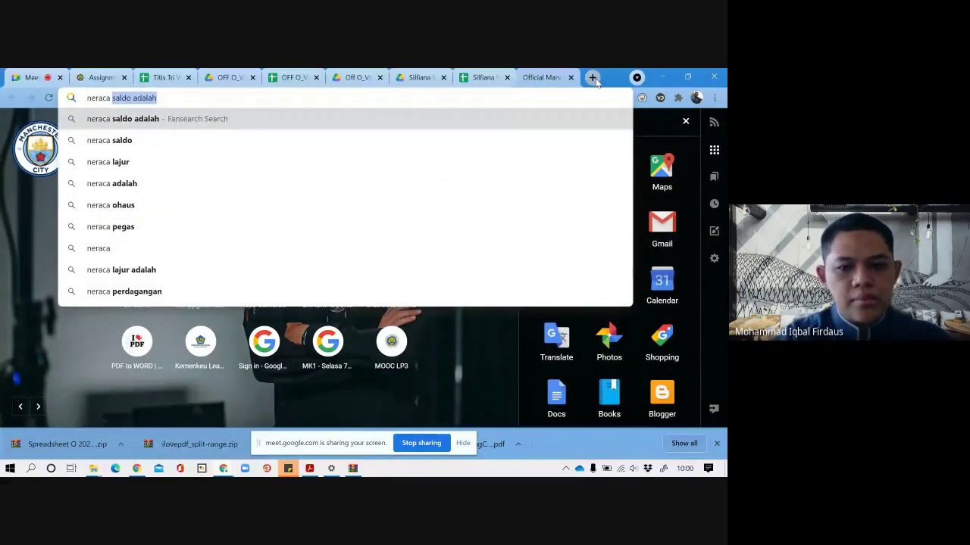
key(BackSpace)
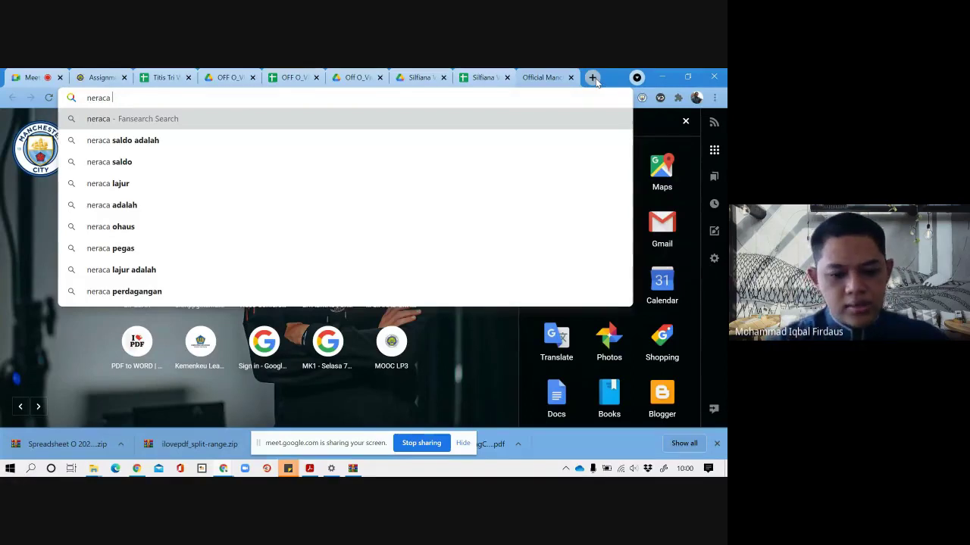
key(Return)
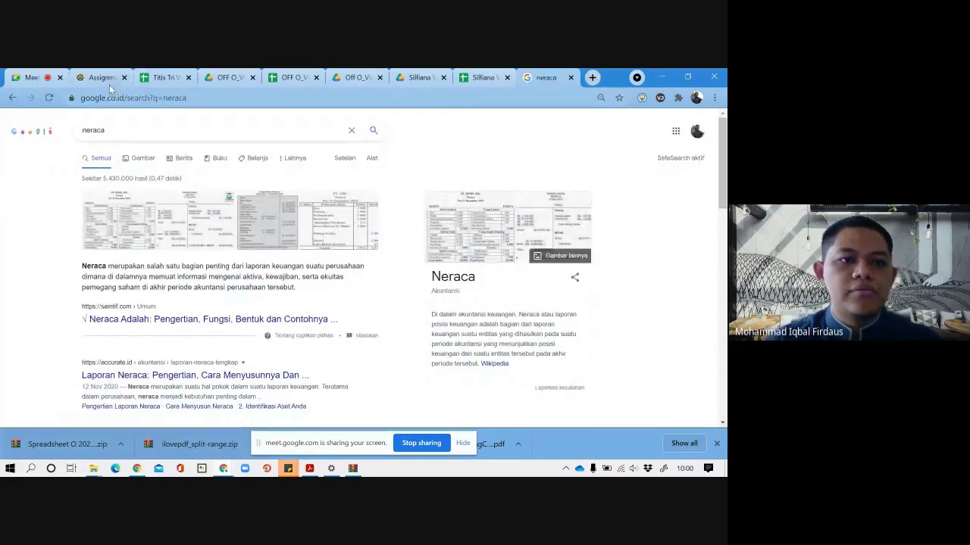
Step: Look through the remaining student submissions up to the editable-format Tugas 3 spreadsheet and check its view-only access details
click(298, 81)
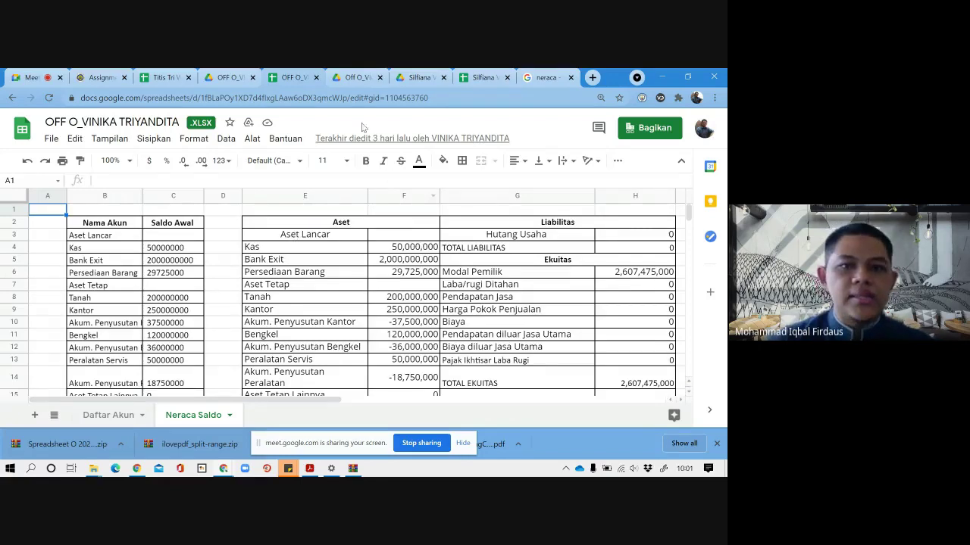
click(350, 78)
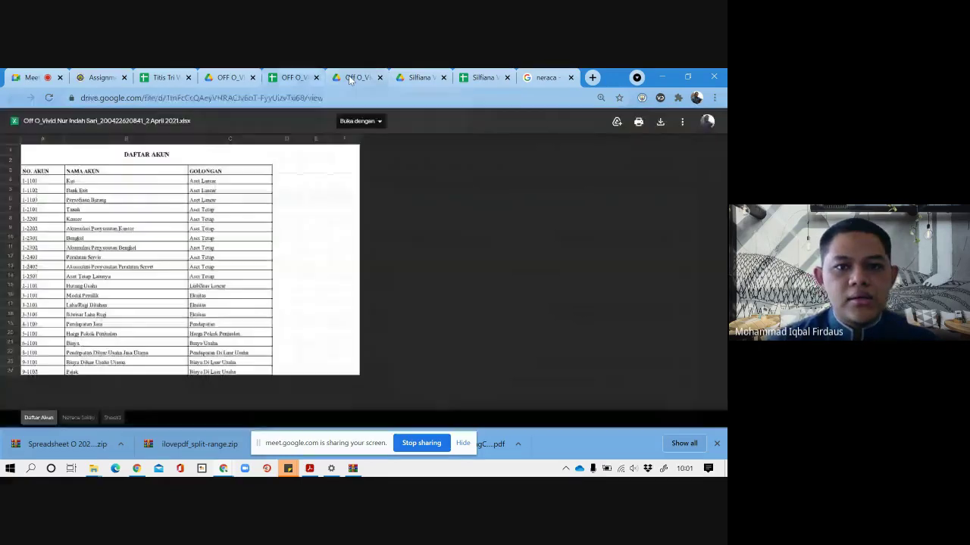
click(416, 76)
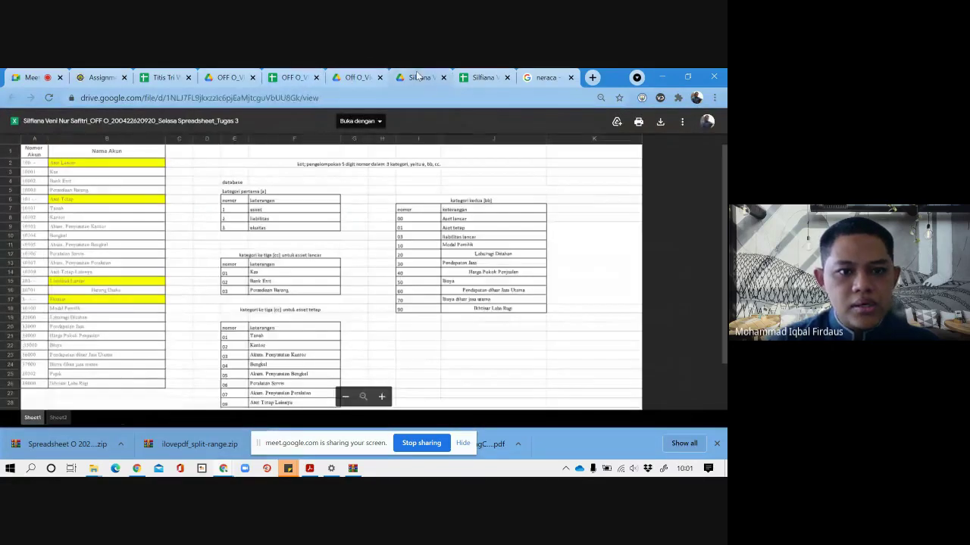
click(481, 83)
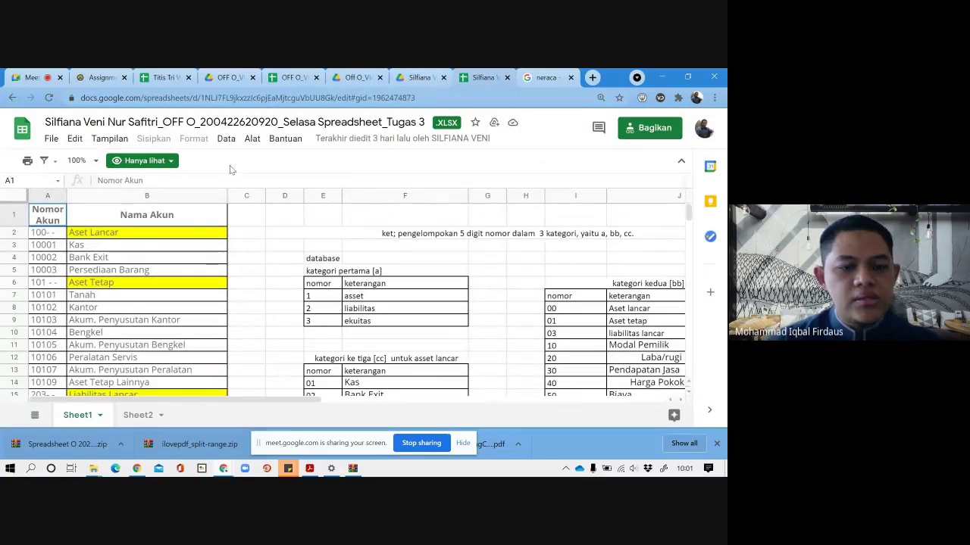
click(165, 163)
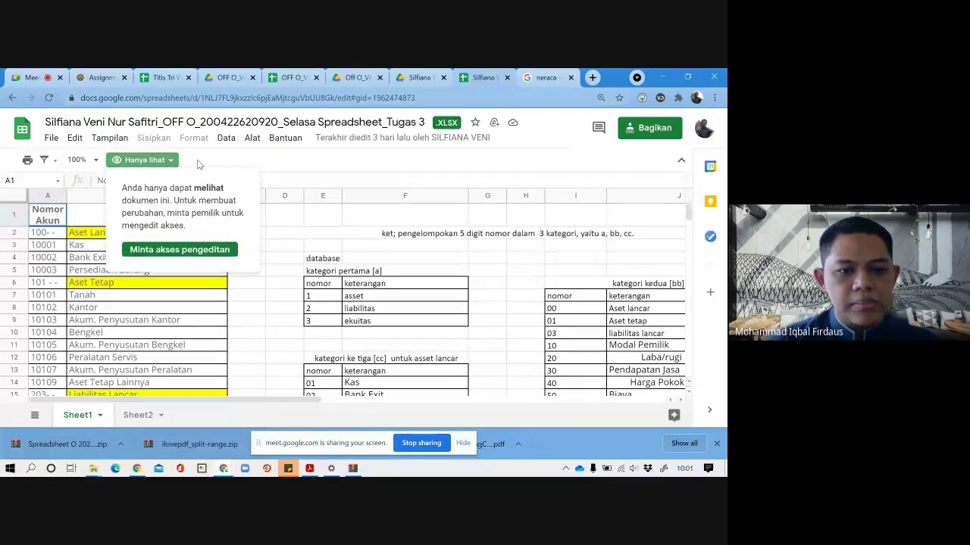
click(199, 165)
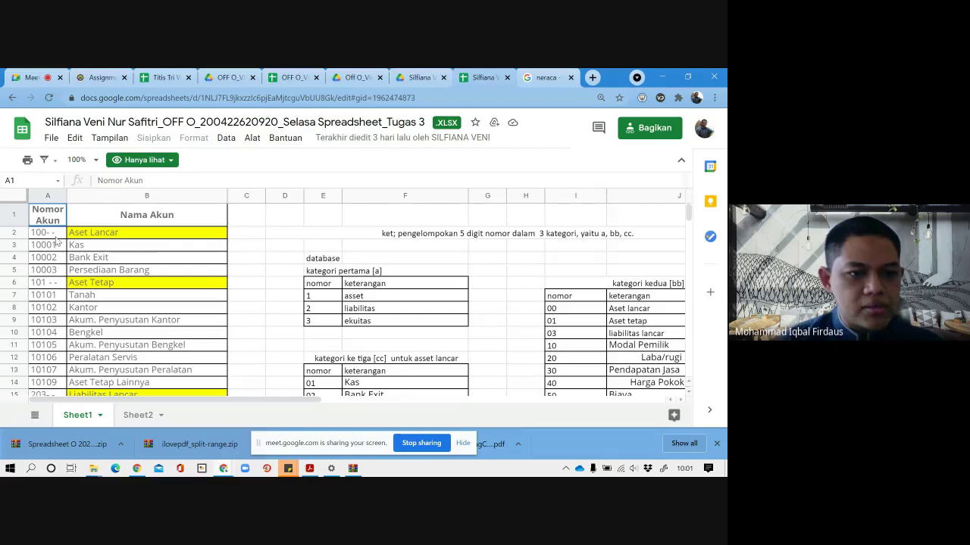
Step: Review the five-digit account numbers in the Nomor Akun column of the Tugas 3 spreadsheet down to Ikhtisar Laba Rugi
scroll(61, 303, down, 1)
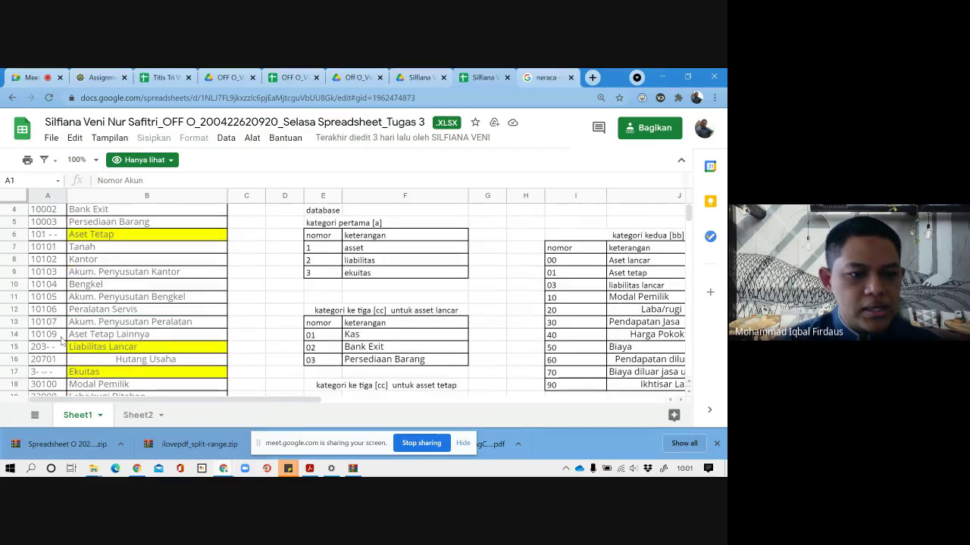
scroll(58, 343, down, 3)
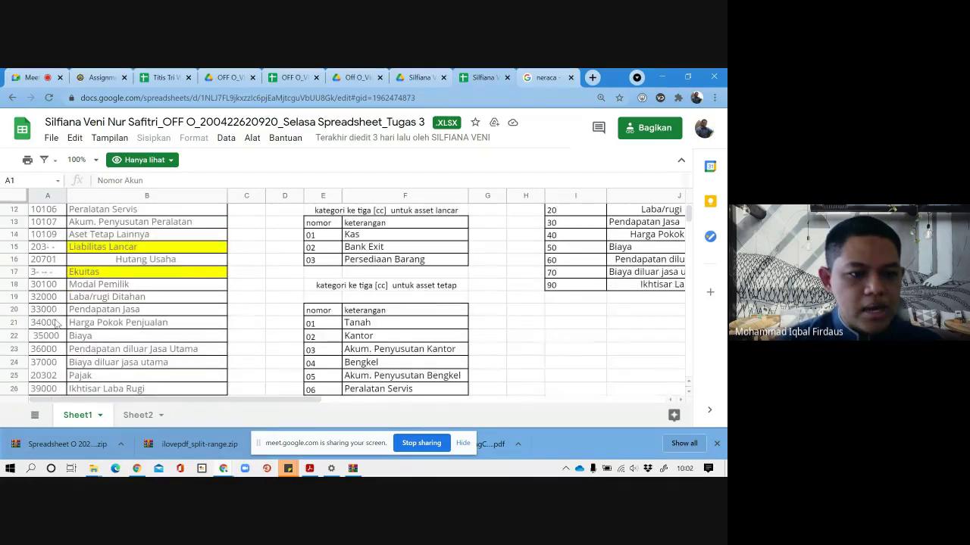
scroll(58, 321, down, 1)
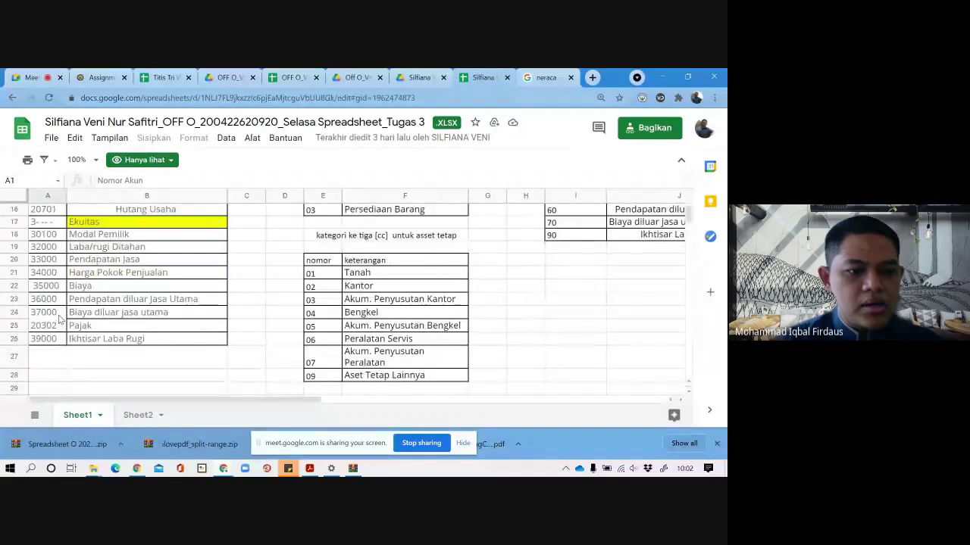
scroll(59, 319, up, 5)
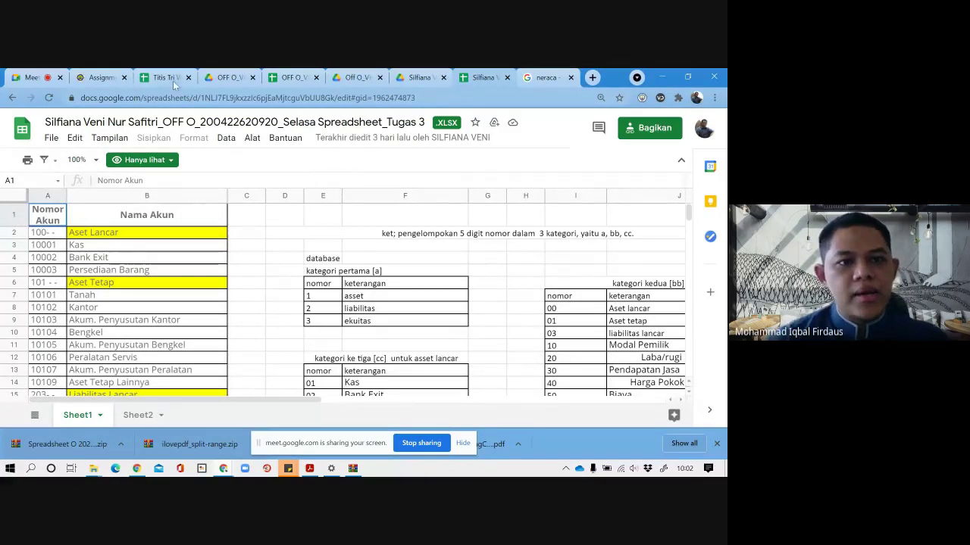
Step: Examine the database tables defining categories a, bb and cc beside the account list on Sheet1
click(165, 162)
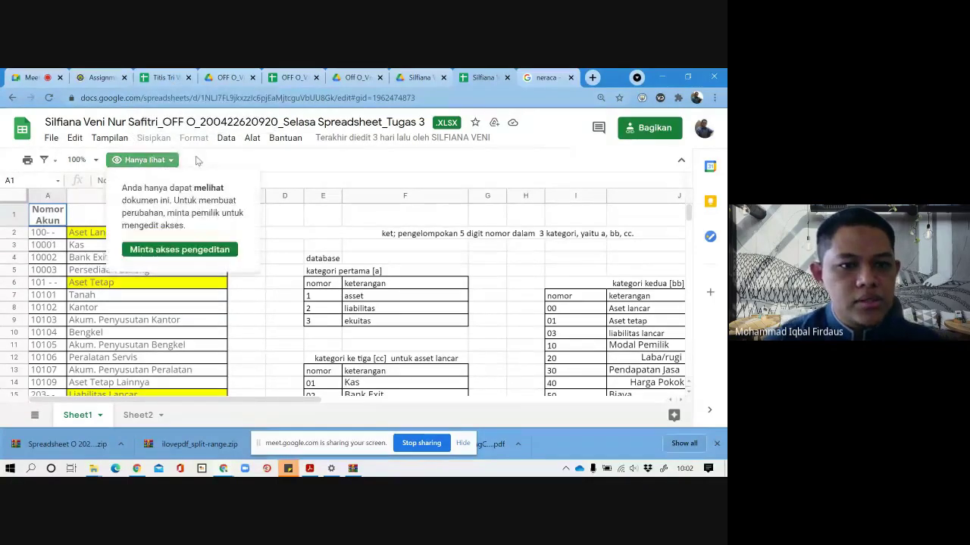
click(197, 161)
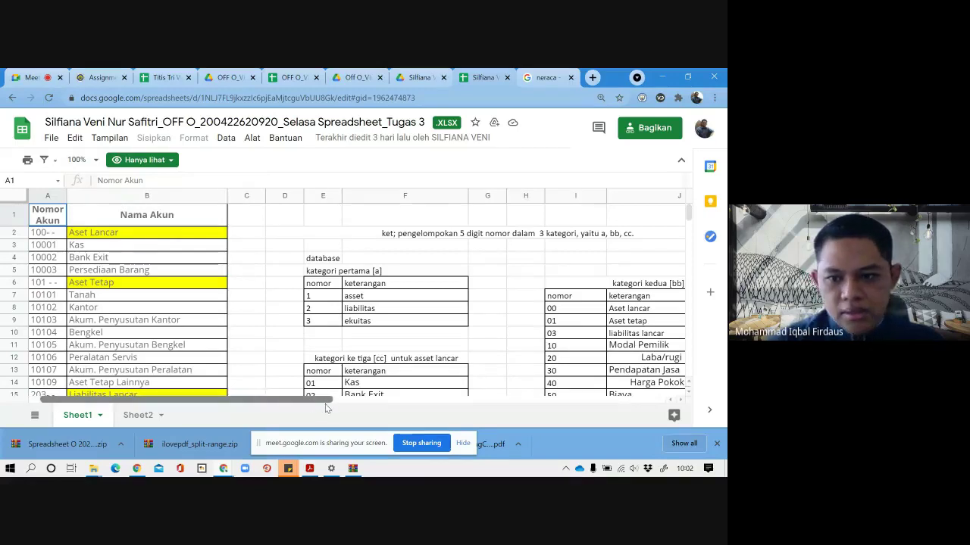
drag(325, 404, 340, 404)
scroll(588, 266, down, 1)
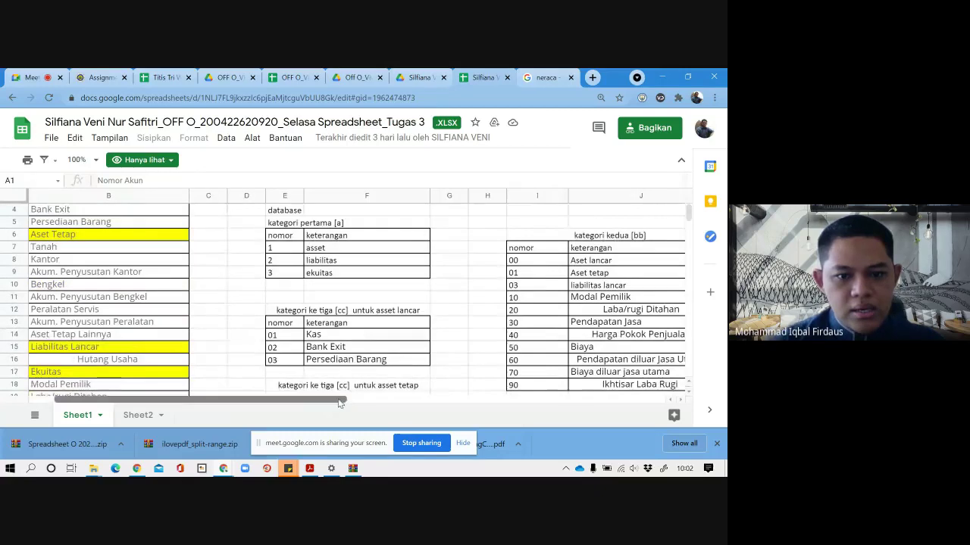
drag(340, 404, 325, 404)
scroll(59, 257, up, 1)
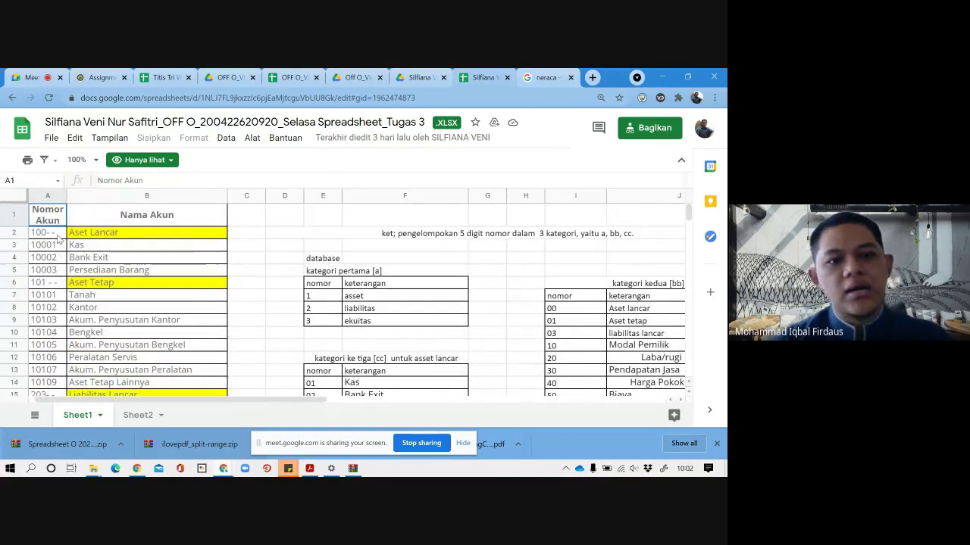
Step: Download the OFF O student's spreadsheet containing Daftar Akun and Neraca Saldo in Microsoft Excel (.xlsx) format
click(31, 79)
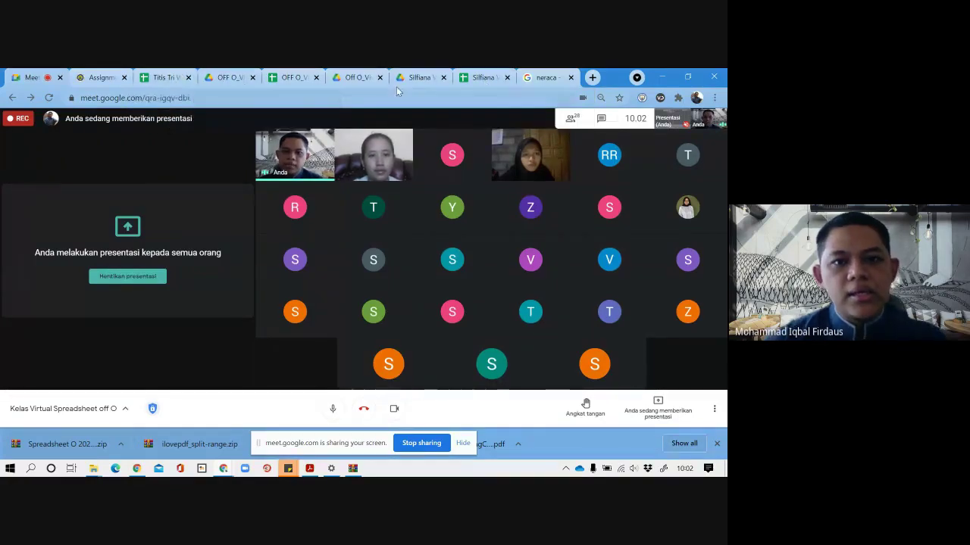
click(297, 78)
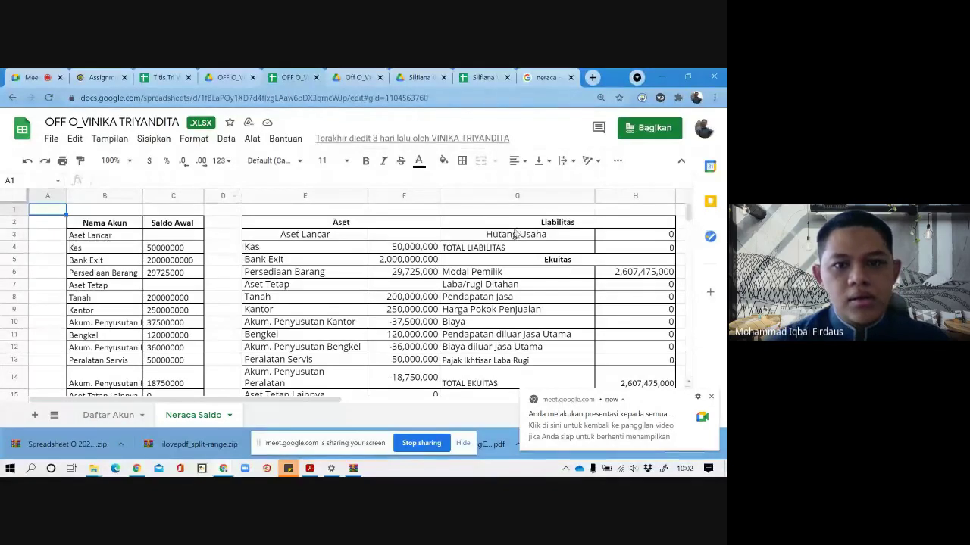
click(51, 143)
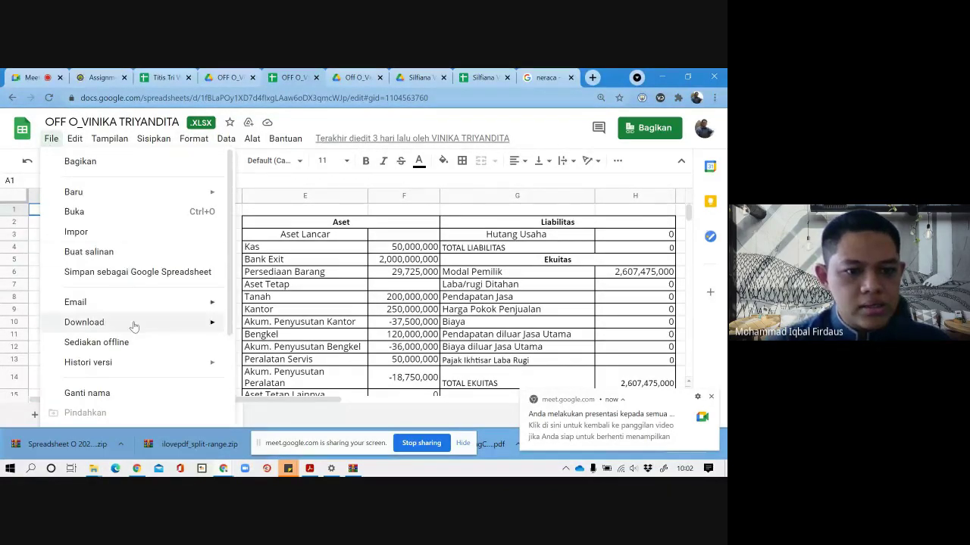
mouse_move(133, 324)
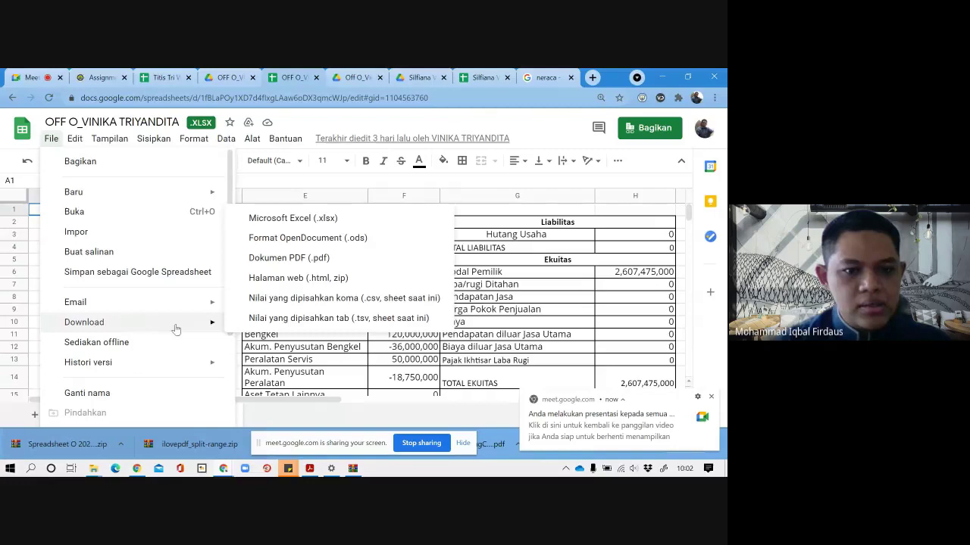
click(323, 219)
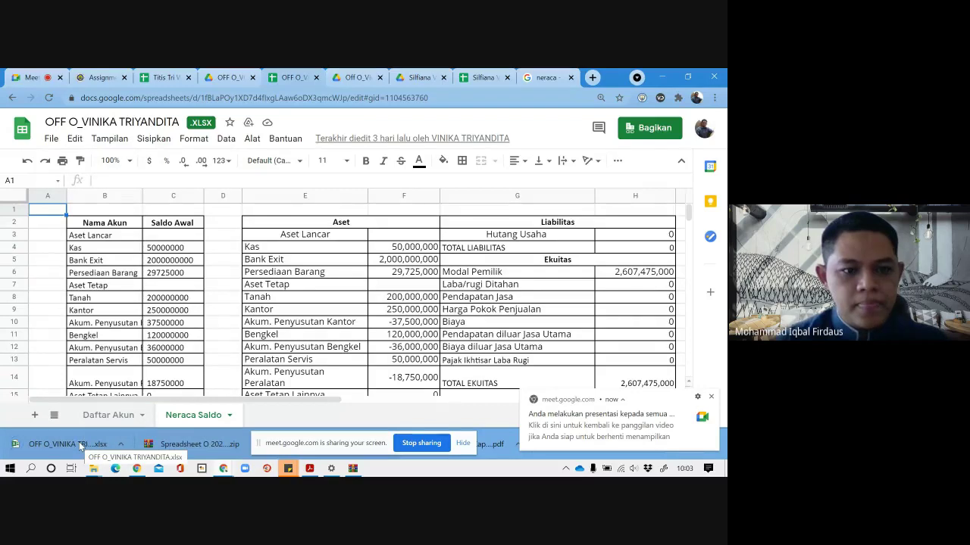
Step: Open the downloaded workbook in Excel for editing and move the screen-sharing bar clear of the sheet names
click(79, 444)
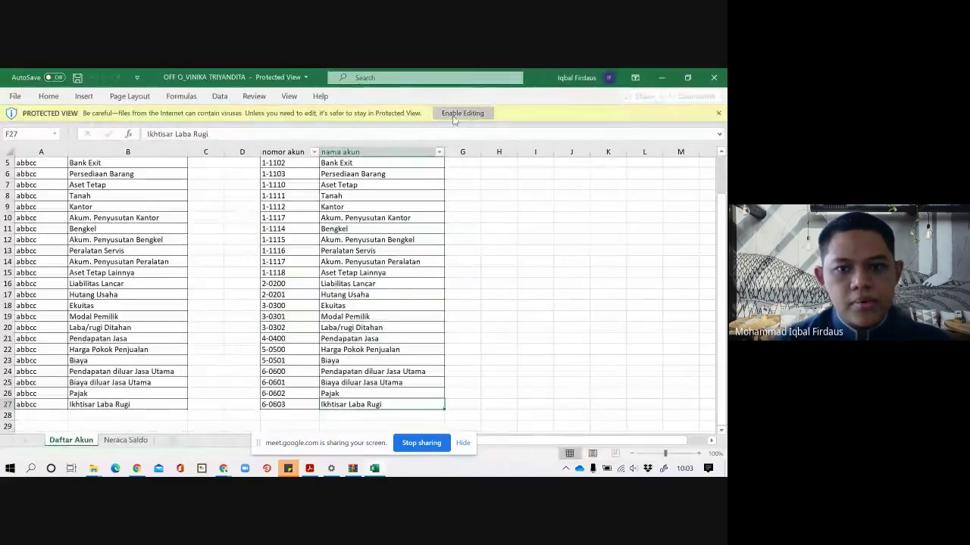
click(454, 115)
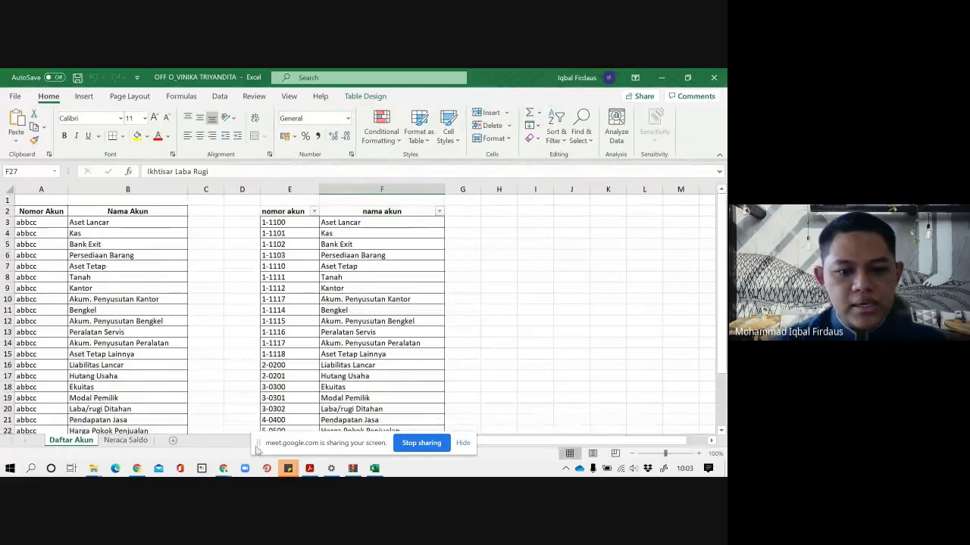
drag(258, 443, 479, 82)
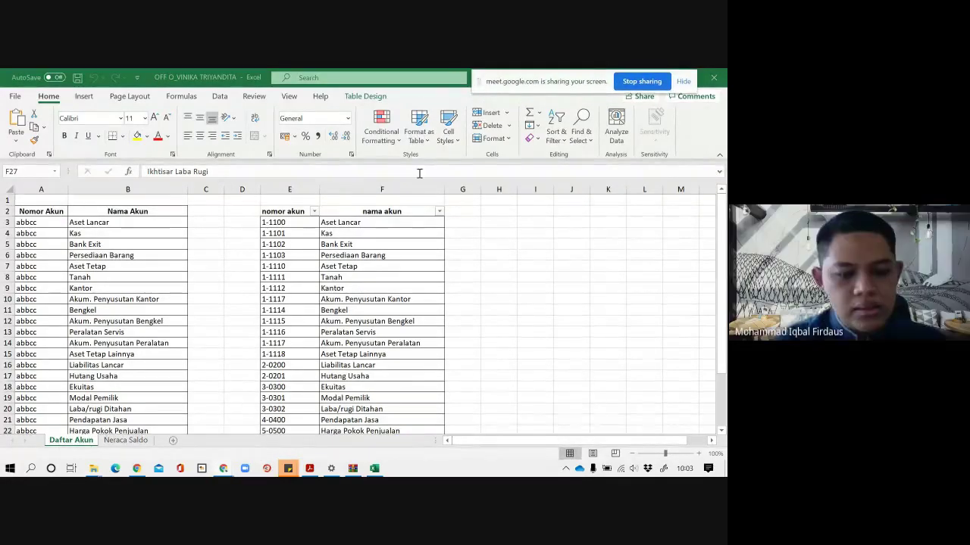
Step: Raise the computer's playback volume to 80
key(XF86AudioRaiseVolume)
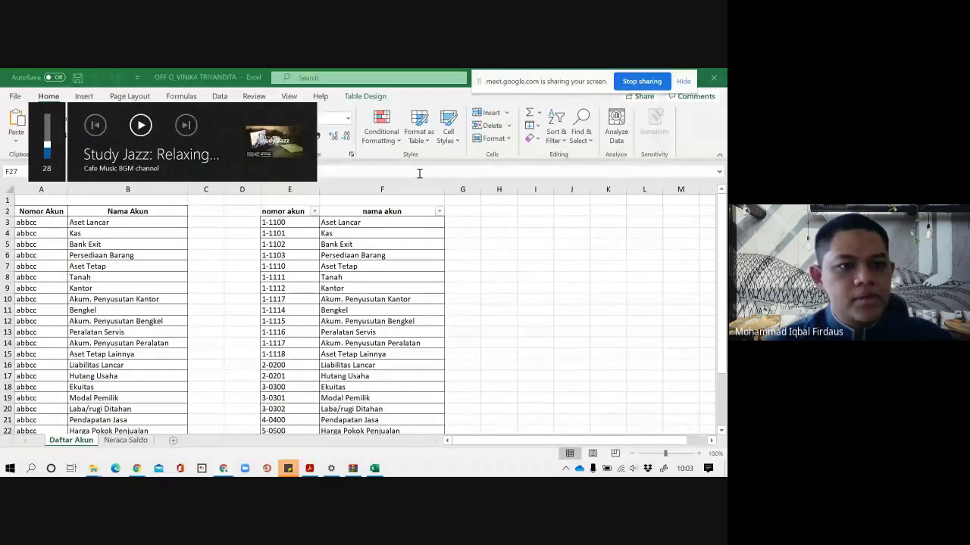
key(XF86AudioRaiseVolume)
key(XF86AudioRaiseVolume)
key(XF86AudioRaiseVolume)
key(XF86AudioRaiseVolume)
key(XF86AudioRaiseVolume)
key(XF86AudioRaiseVolume)
key(XF86AudioRaiseVolume)
key(XF86AudioRaiseVolume)
key(XF86AudioRaiseVolume)
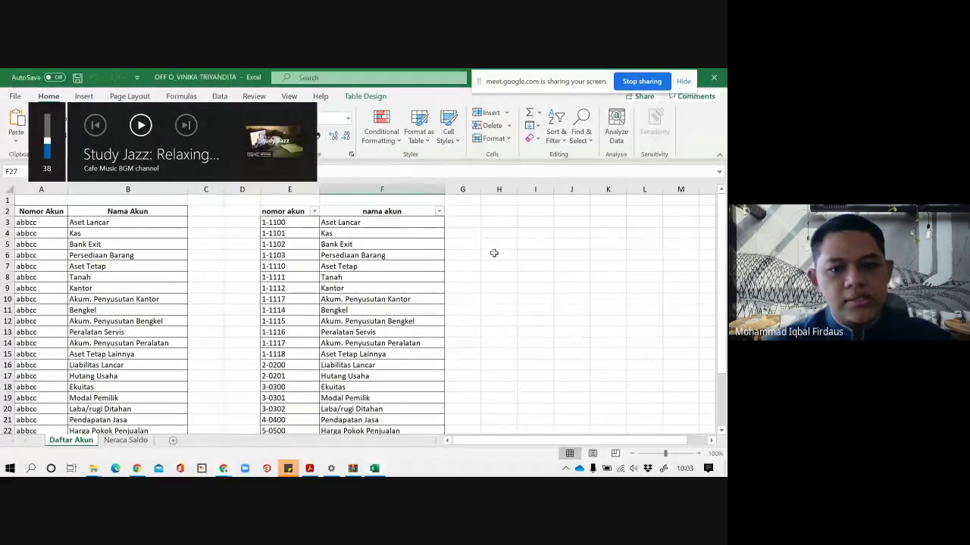
key(XF86AudioRaiseVolume)
key(XF86AudioRaiseVolume)
key(XF86AudioRaiseVolume)
key(XF86AudioRaiseVolume)
key(XF86AudioRaiseVolume)
key(XF86AudioRaiseVolume)
key(XF86AudioRaiseVolume)
key(XF86AudioRaiseVolume)
key(XF86AudioRaiseVolume)
key(XF86AudioRaiseVolume)
key(XF86AudioRaiseVolume)
key(XF86AudioRaiseVolume)
key(XF86AudioRaiseVolume)
key(XF86AudioRaiseVolume)
key(XF86AudioRaiseVolume)
key(XF86AudioRaiseVolume)
key(XF86AudioRaiseVolume)
key(XF86AudioRaiseVolume)
key(XF86AudioRaiseVolume)
key(XF86AudioRaiseVolume)
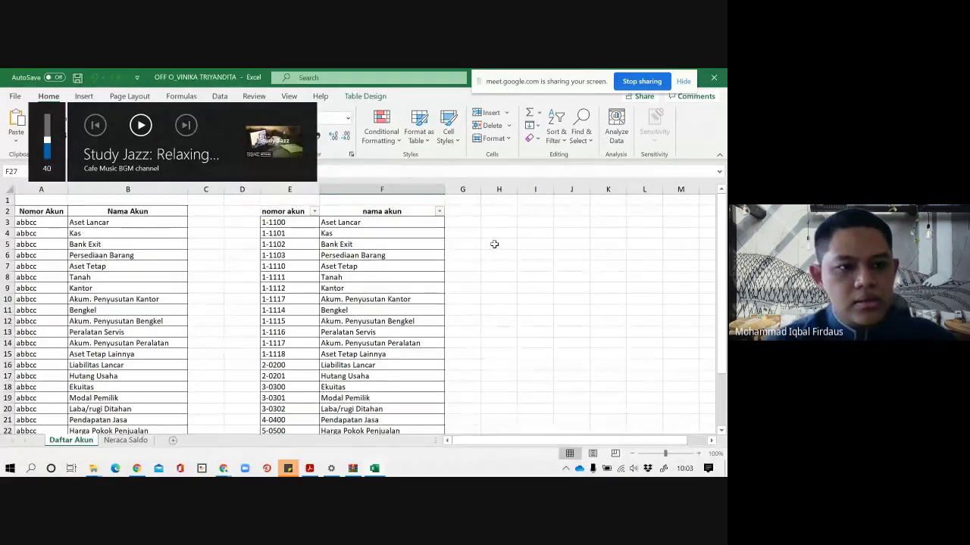
Step: Look over the account list on Daftar Akun and the asset, liability and equity tables on Neraca Saldo
click(526, 299)
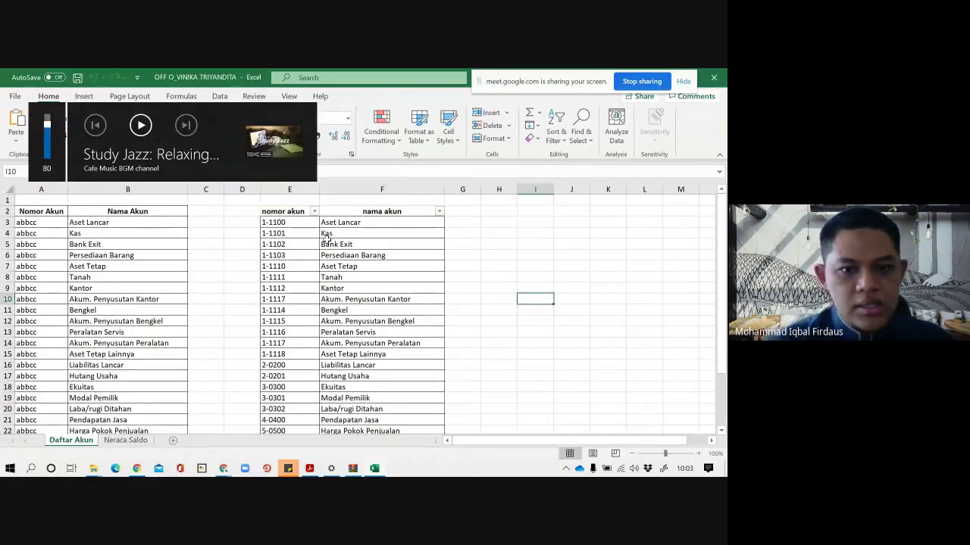
click(404, 261)
click(386, 244)
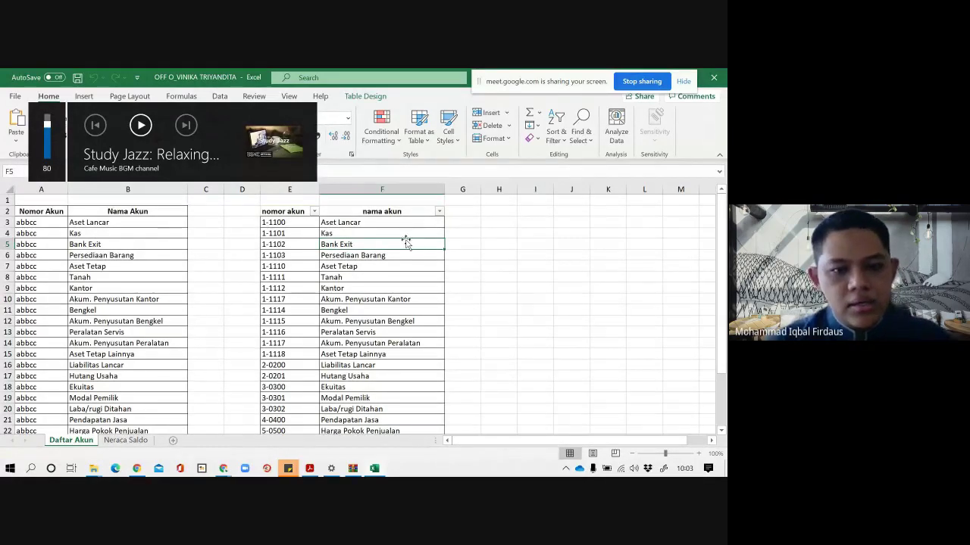
click(139, 442)
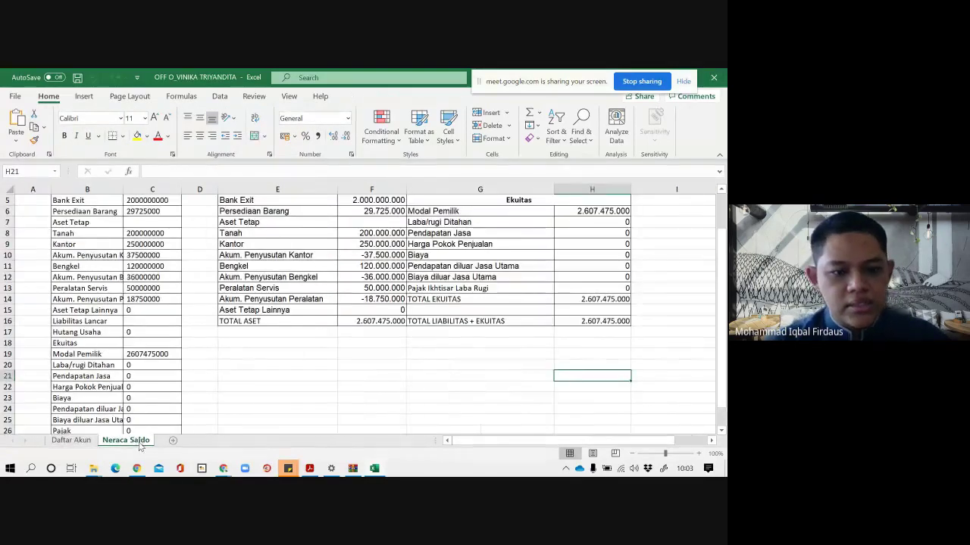
scroll(385, 368, up, 2)
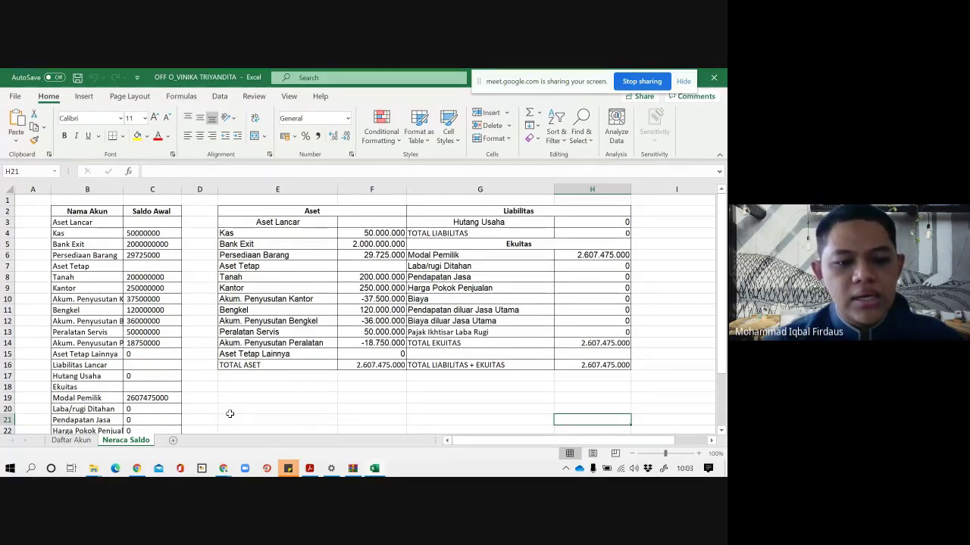
Step: Add a new worksheet after Neraca Saldo and enter the title "Pembuatan Jurnal Akuntansi Otomatis" in cell A1
click(173, 441)
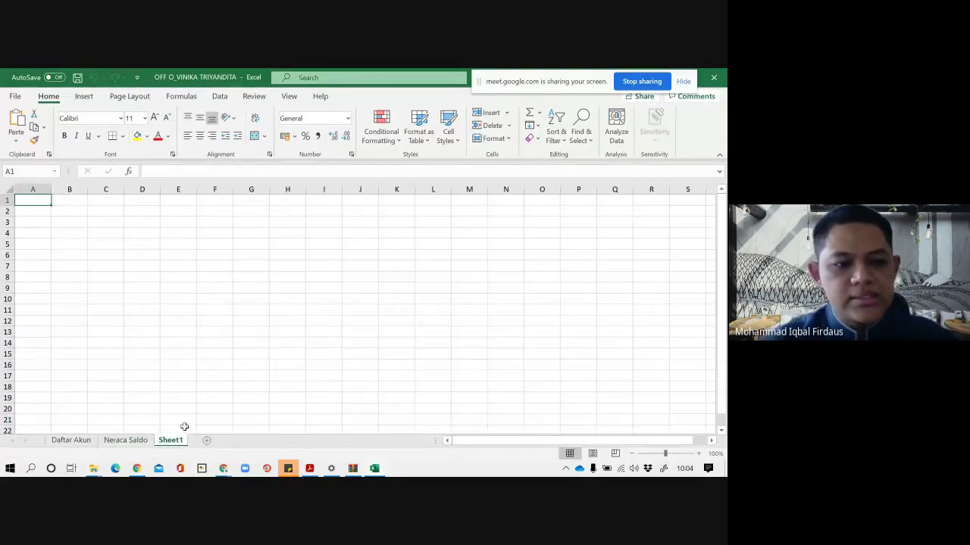
scroll(203, 374, up, 3)
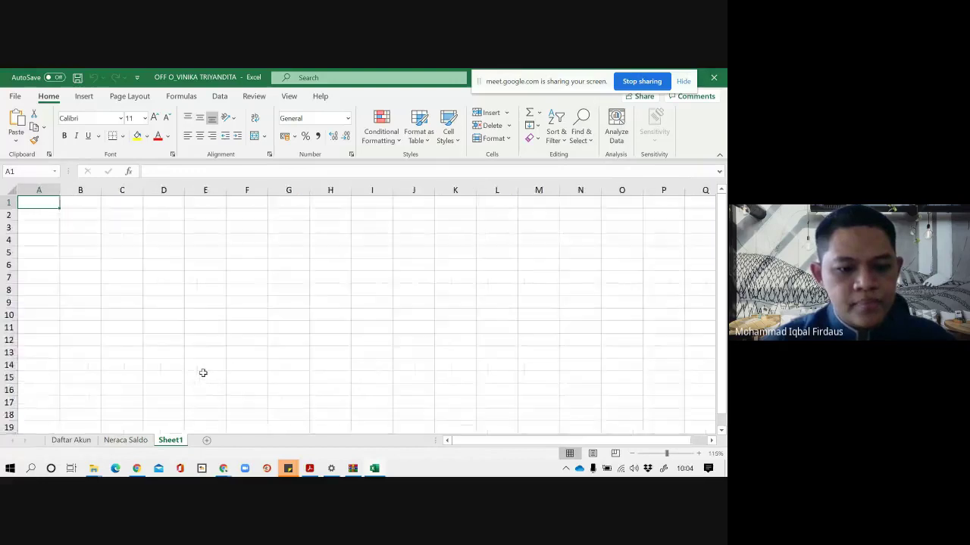
click(113, 223)
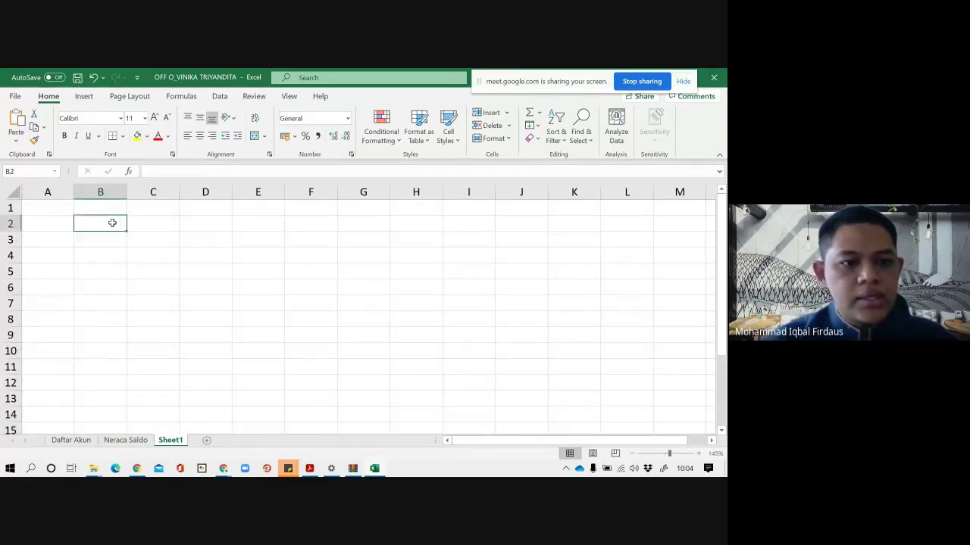
click(48, 224)
click(55, 207)
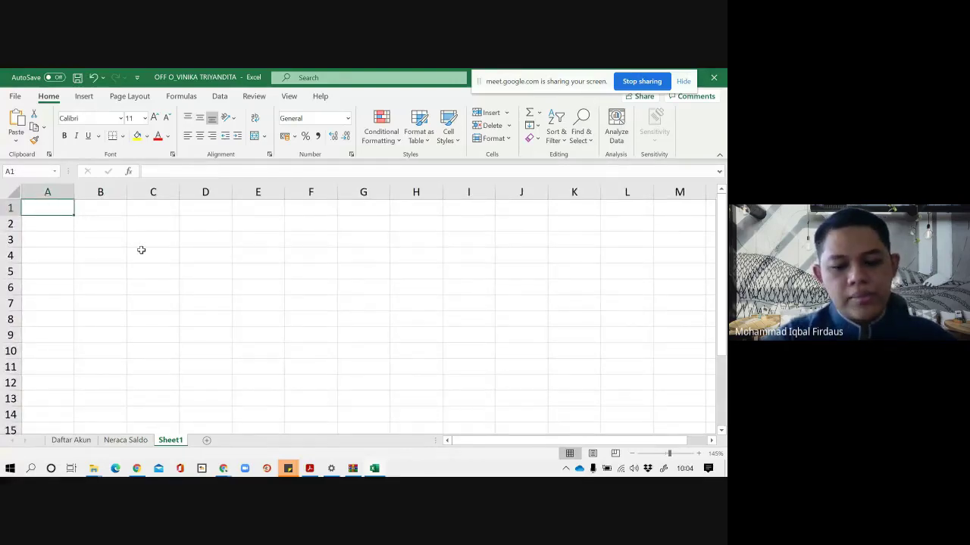
text(Pembuatan )
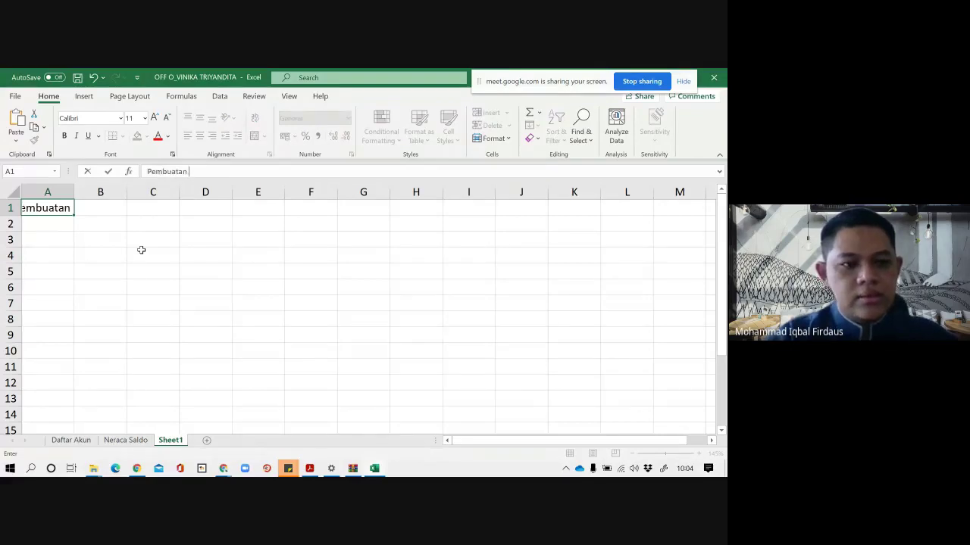
text(Jurnal )
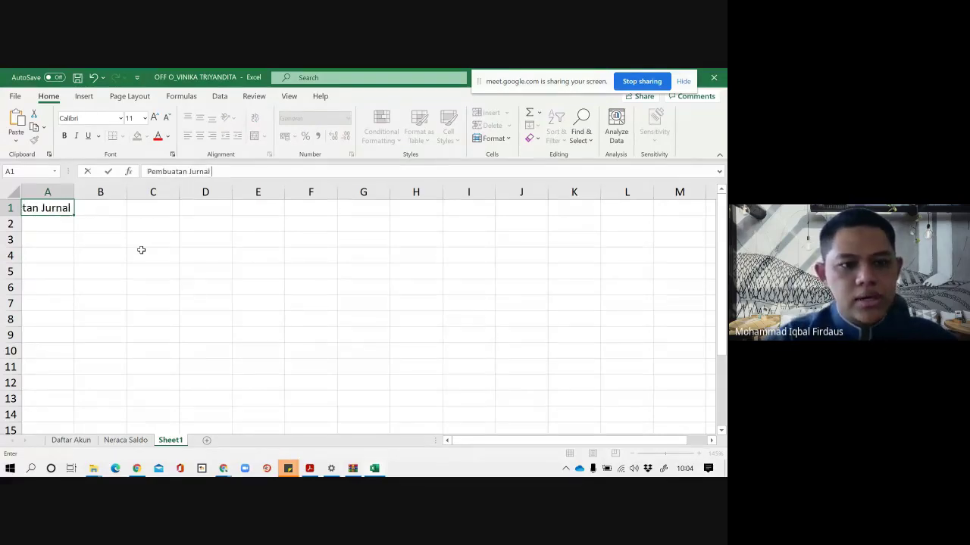
text(Akuntansi)
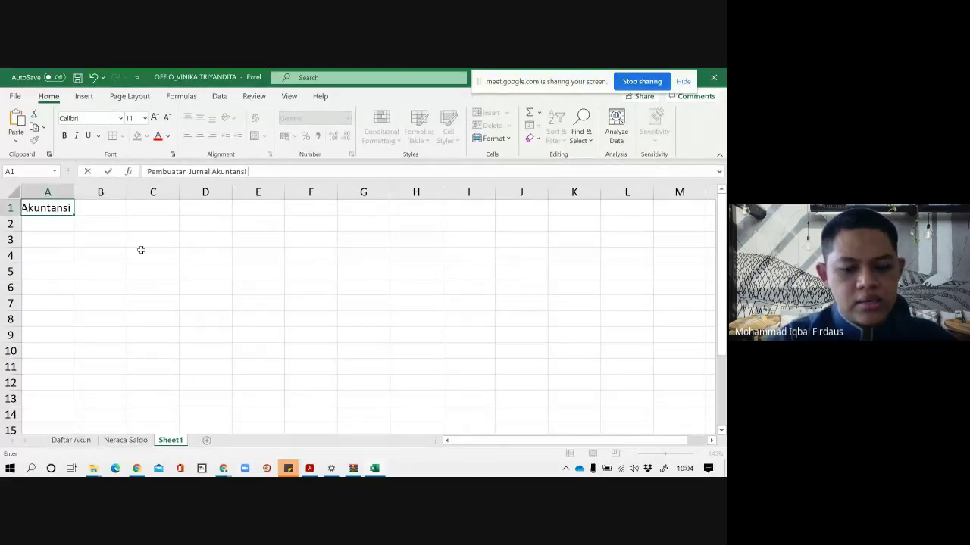
text( Otomatis)
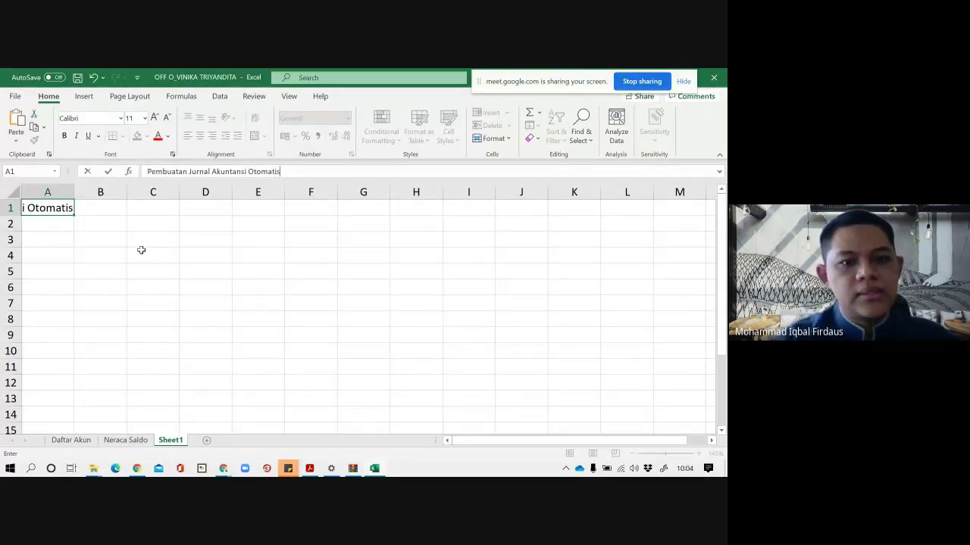
key(Return)
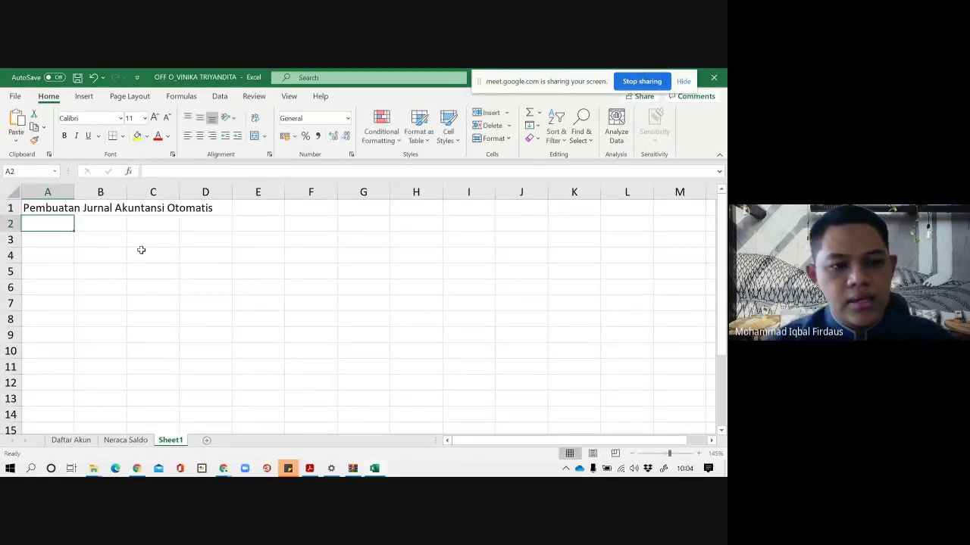
Step: Readjust the computer's playback volume to near its maximum
click(56, 239)
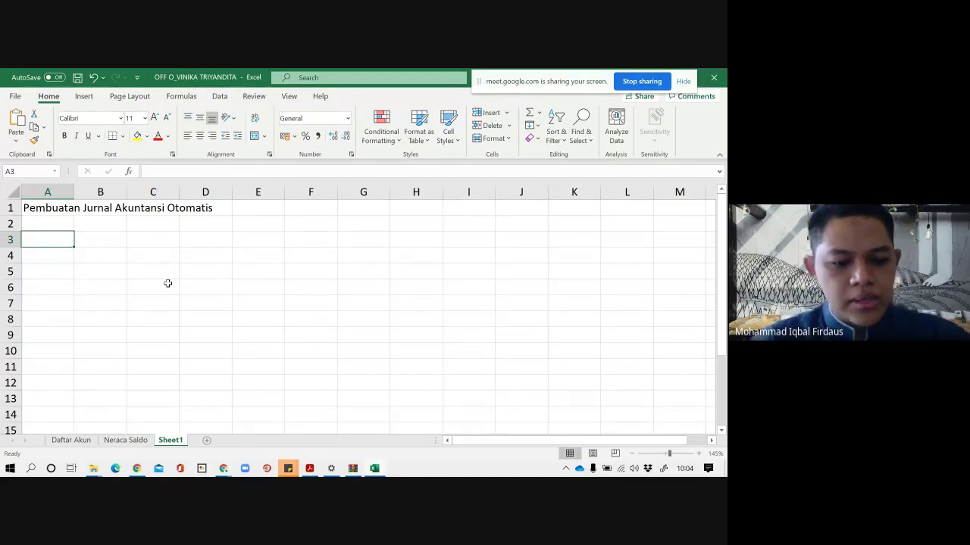
key(XF86AudioLowerVolume)
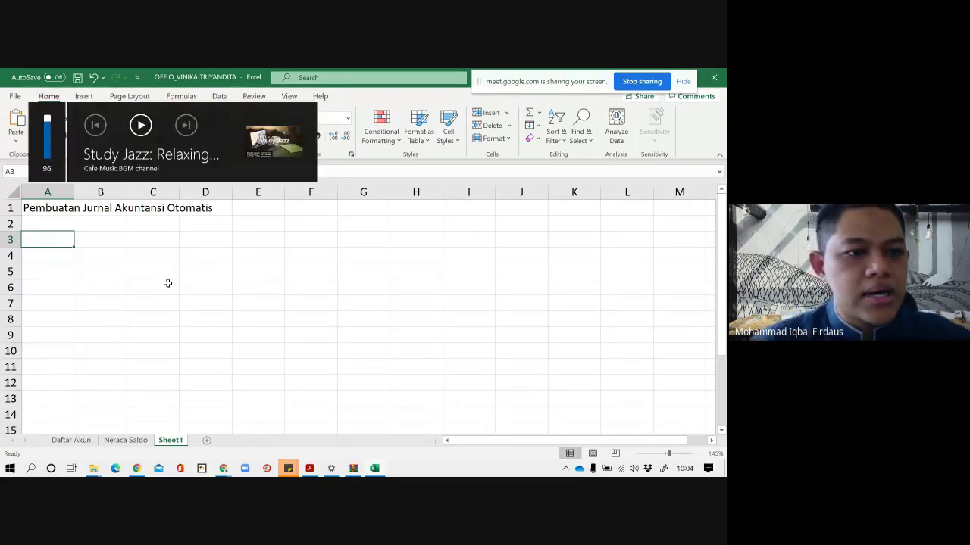
key(XF86AudioRaiseVolume)
key(XF86AudioRaiseVolume)
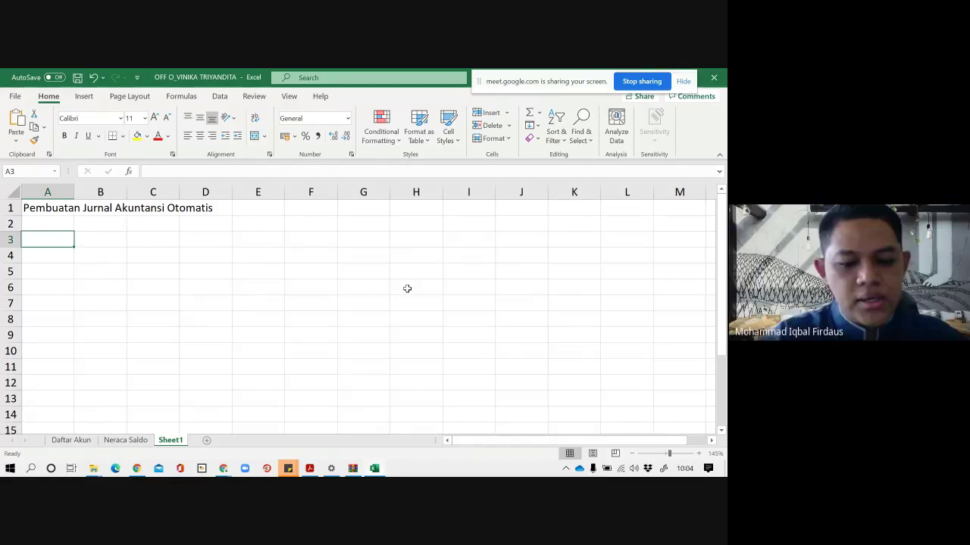
Step: Enter the headers Tanggal, No Bukti and Keterangan in A3:C3 and widen column C to fit its header
text(Tanggal)
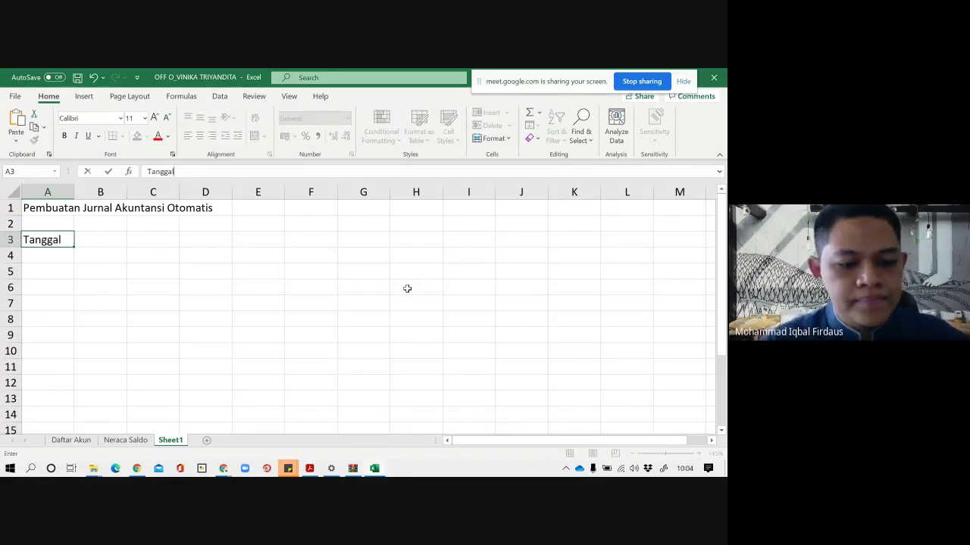
key(Tab)
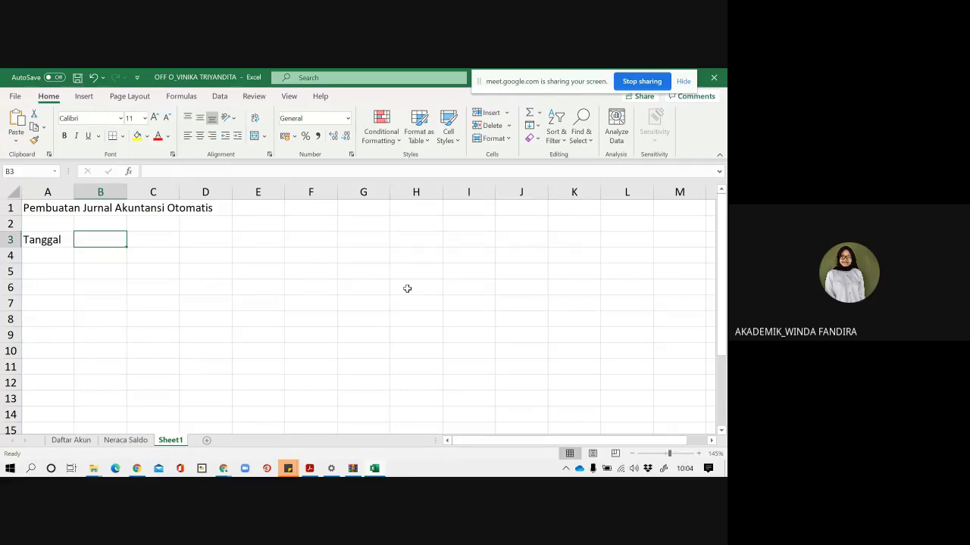
text(No)
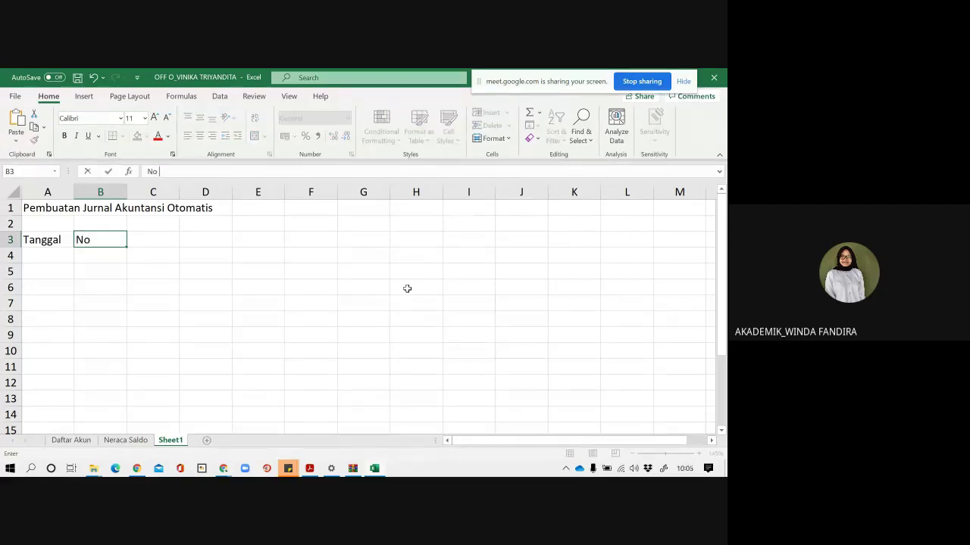
text( Bukti)
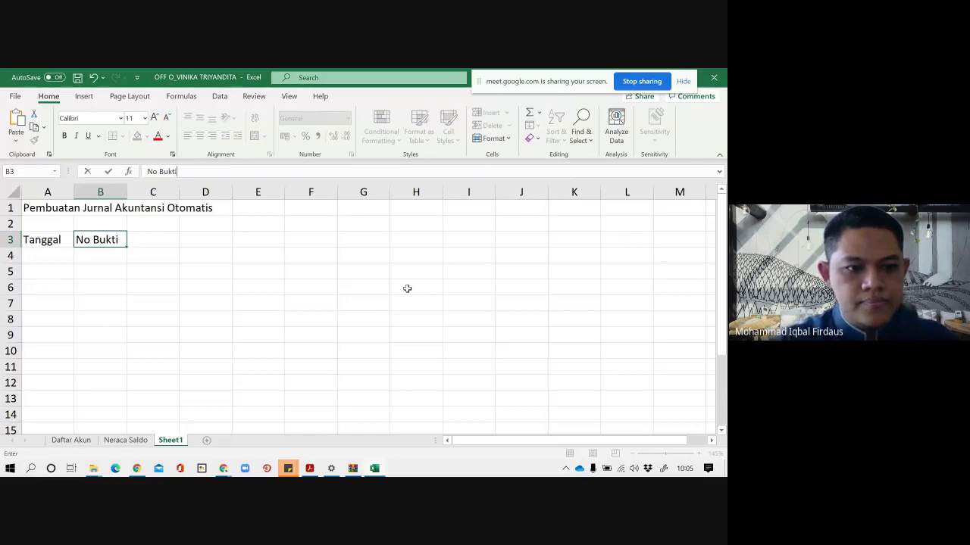
key(Return)
key(Up)
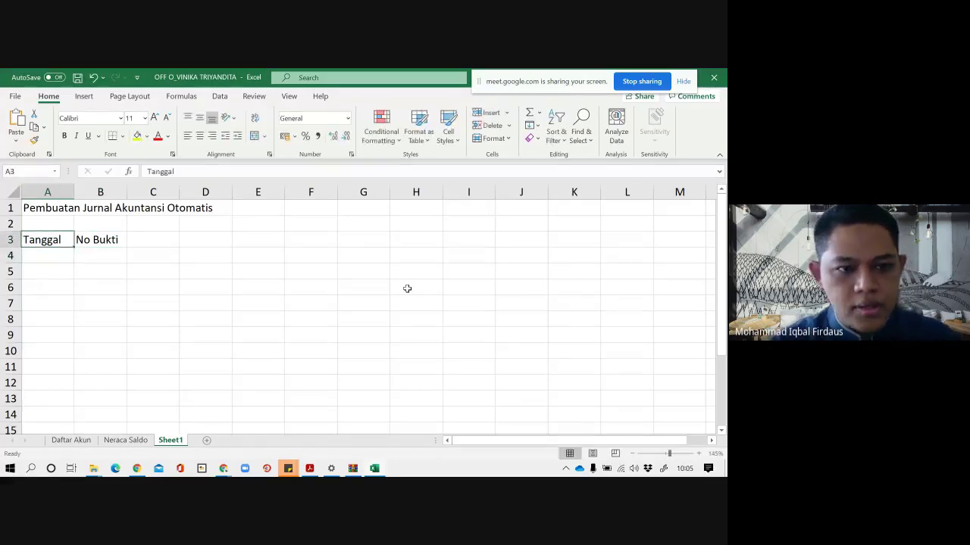
key(Right)
key(Right)
text(Keterangan)
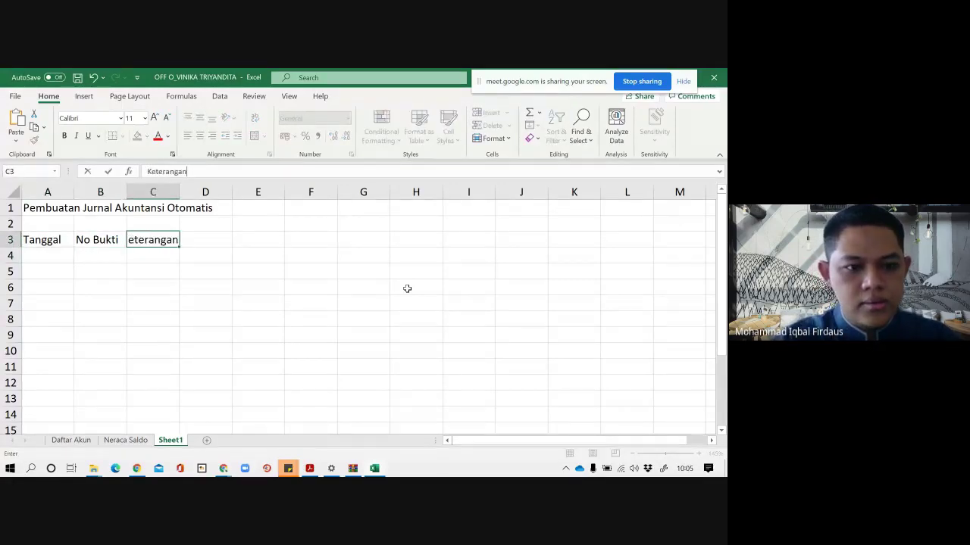
key(Return)
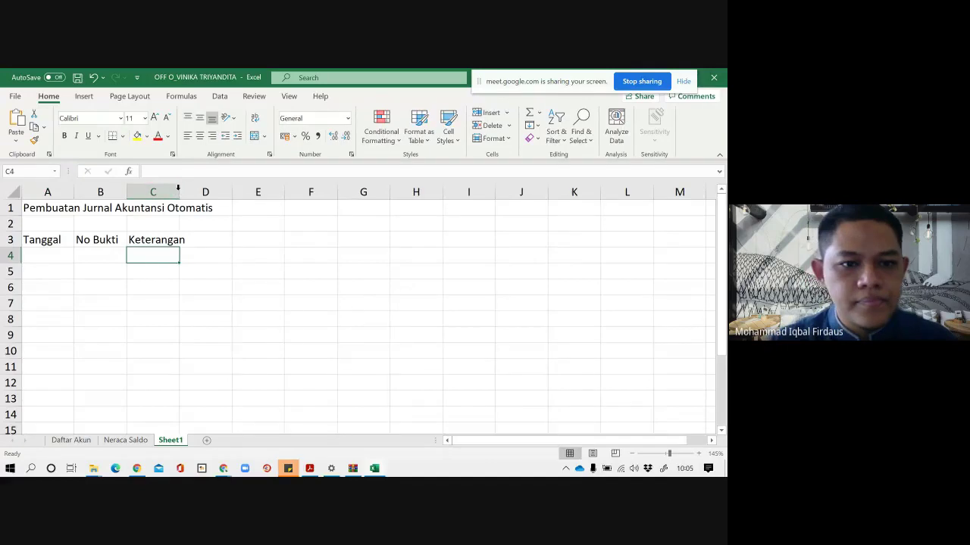
drag(176, 192, 188, 192)
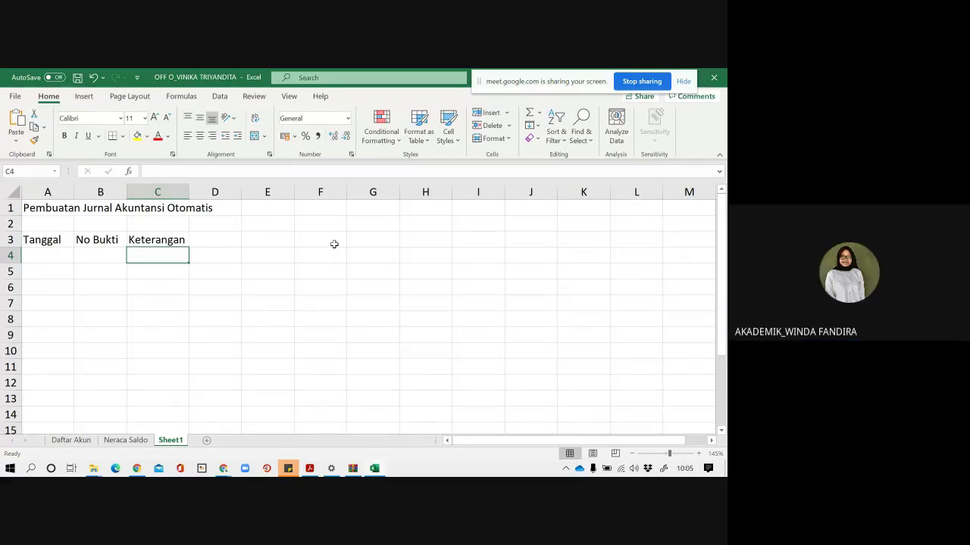
Step: Enter the headers Ref, Debit and Kredit in cells D3:F3
click(240, 240)
text(Refe)
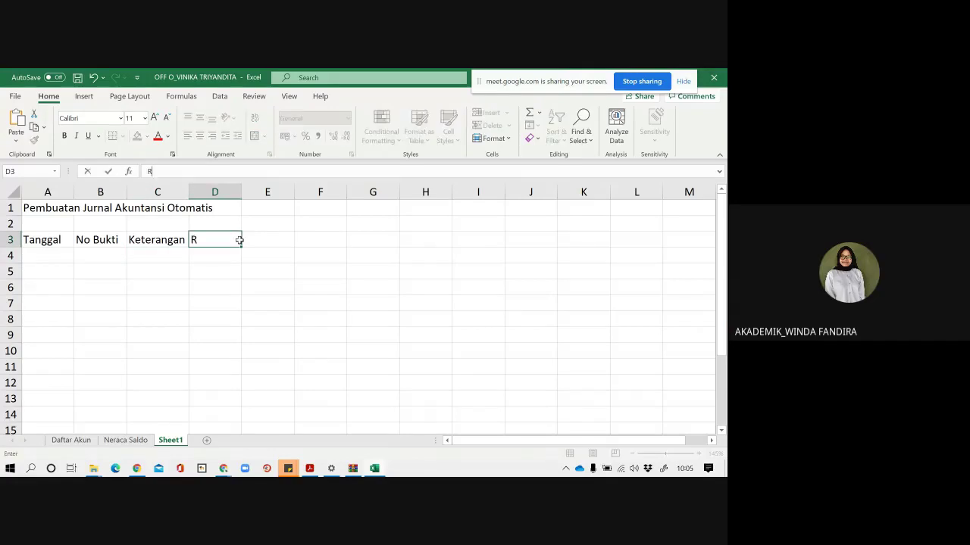
key(Tab)
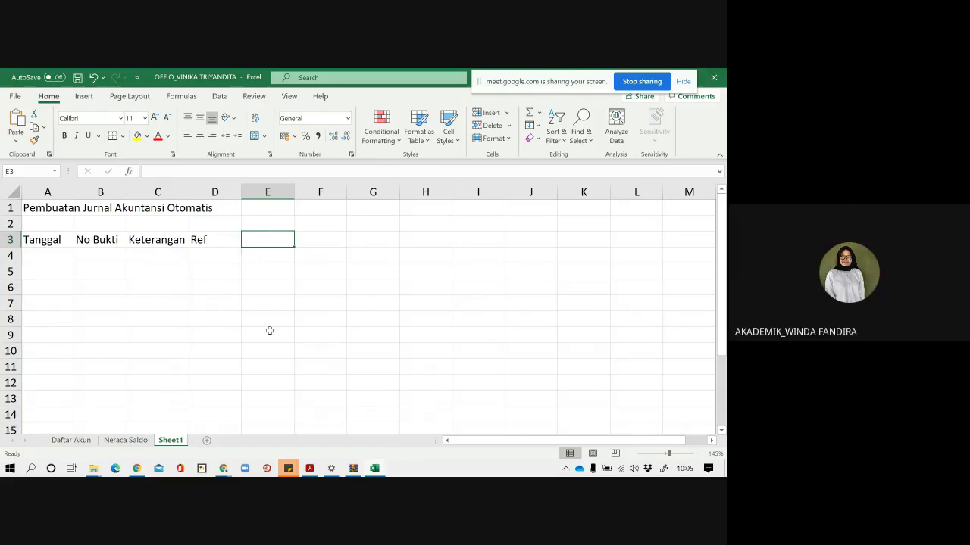
text(Deb)
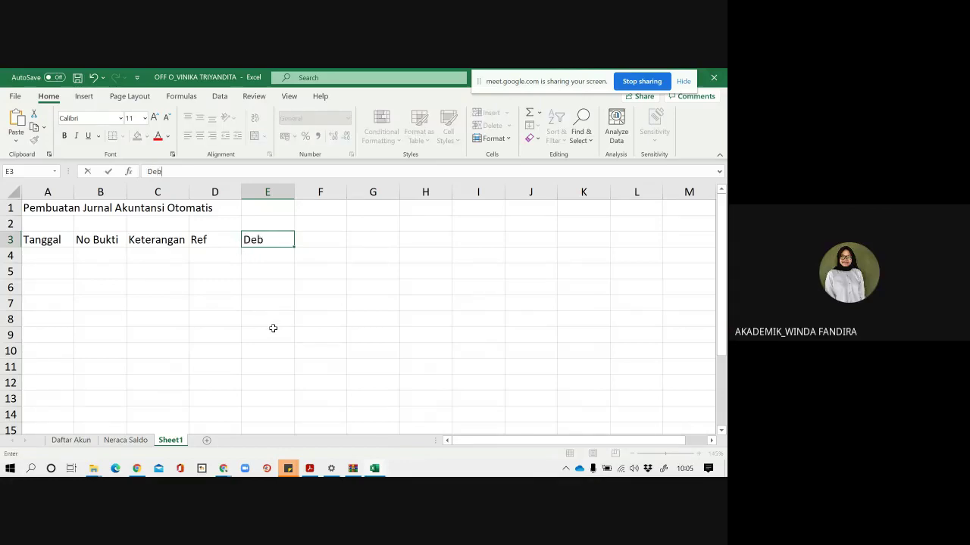
text(it)
key(Tab)
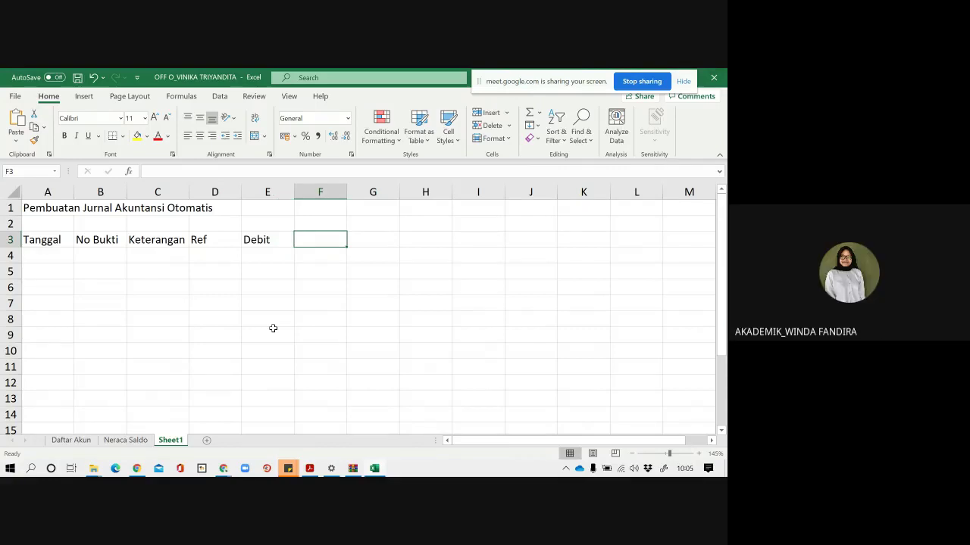
text(Kredit)
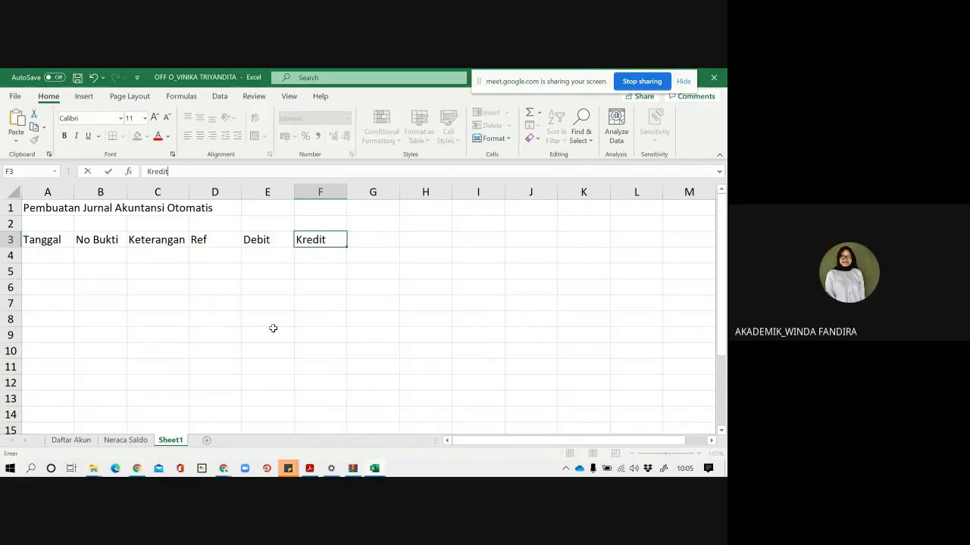
key(Return)
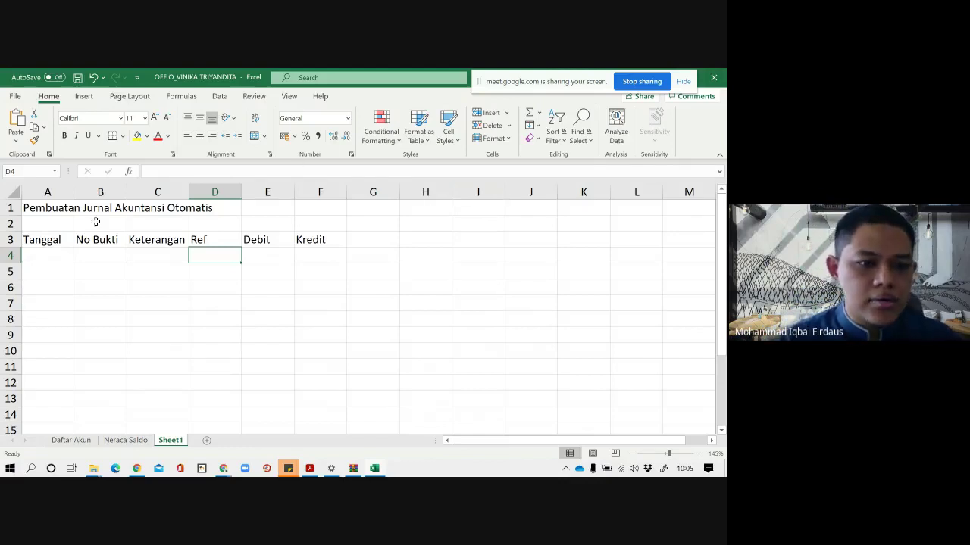
Step: Apply all borders to the journal table range A3:F7
drag(52, 243, 310, 303)
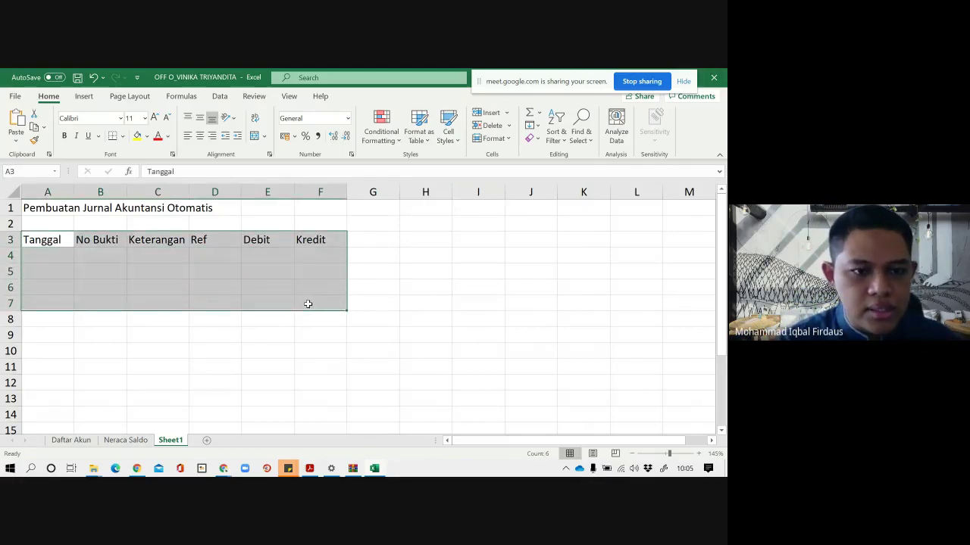
click(123, 137)
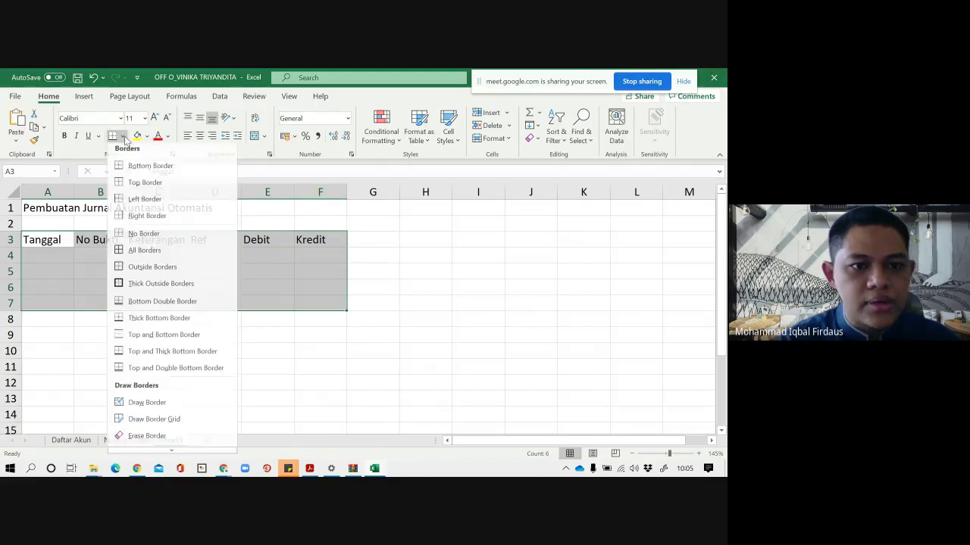
click(143, 250)
click(481, 256)
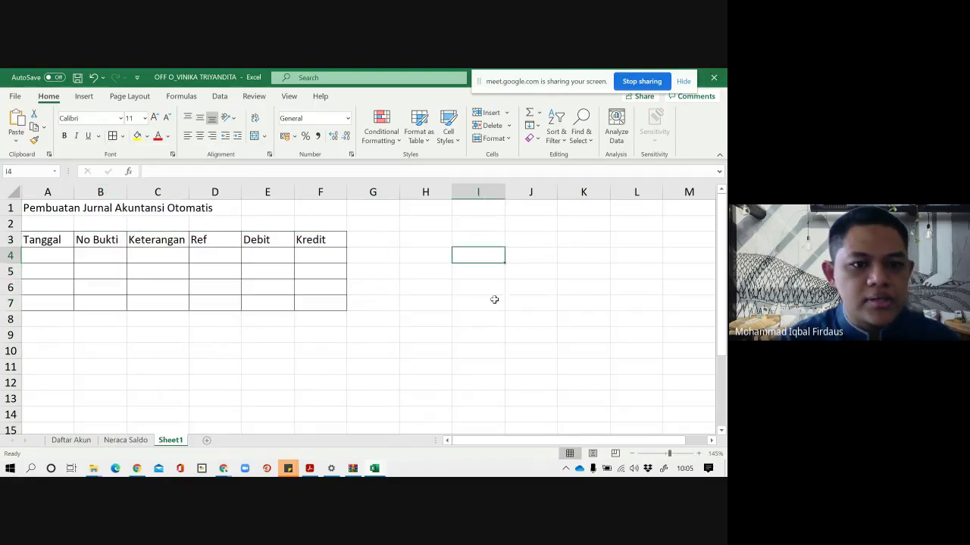
click(69, 258)
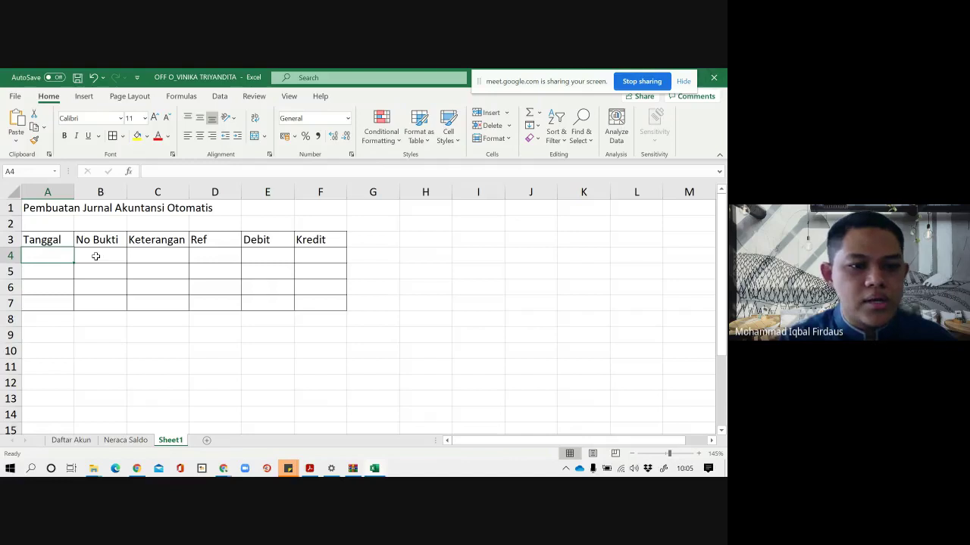
Step: Wrap the No Bukti header in B3 onto two lines, narrowing column B and fitting the height of row 3
click(98, 244)
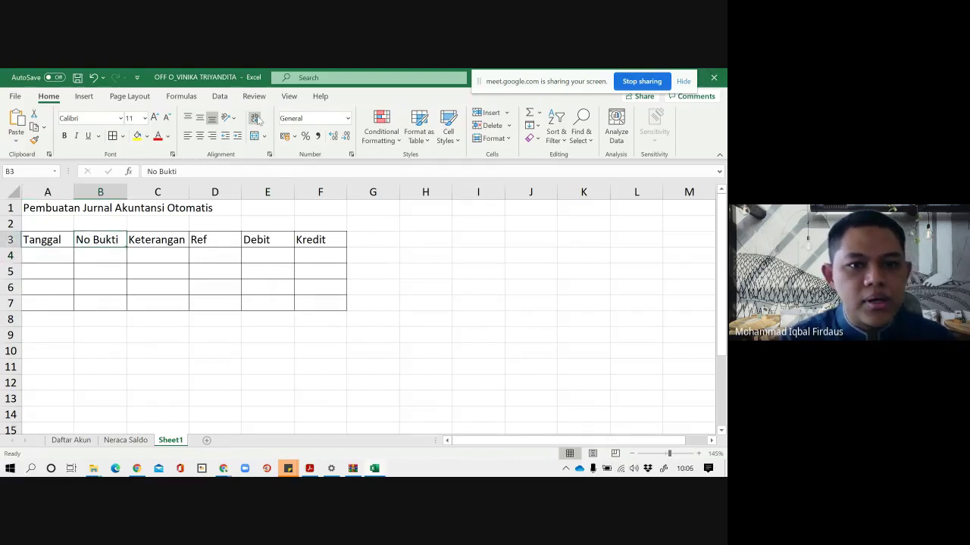
drag(126, 185, 103, 187)
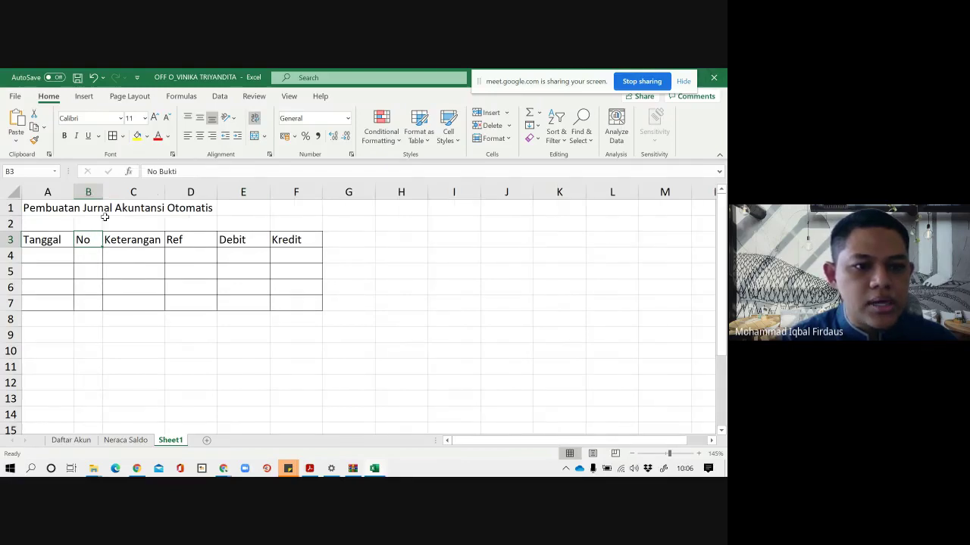
double_click(9, 247)
drag(107, 192, 111, 193)
Step: Center the table headers in A3:F3 both vertically and horizontally
drag(9, 283, 307, 242)
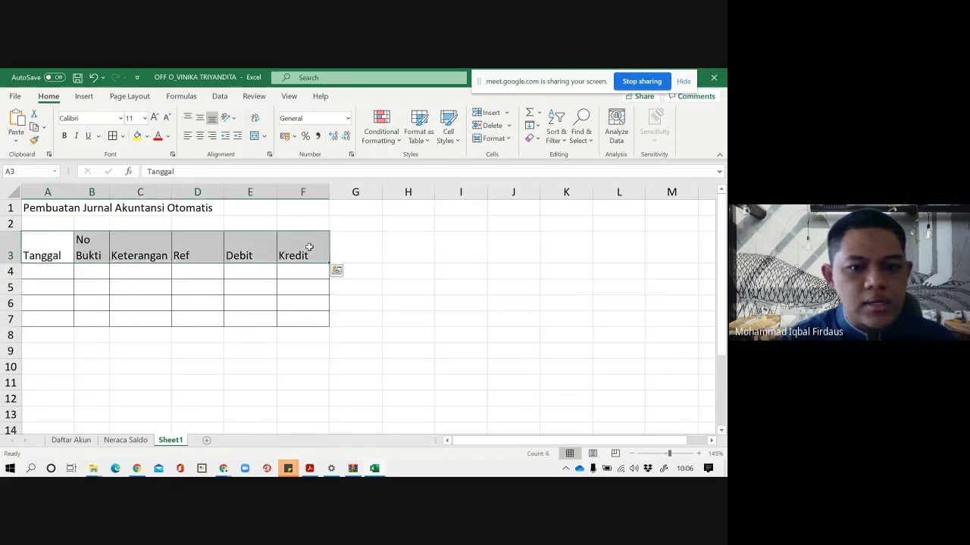
click(199, 119)
click(199, 136)
click(599, 321)
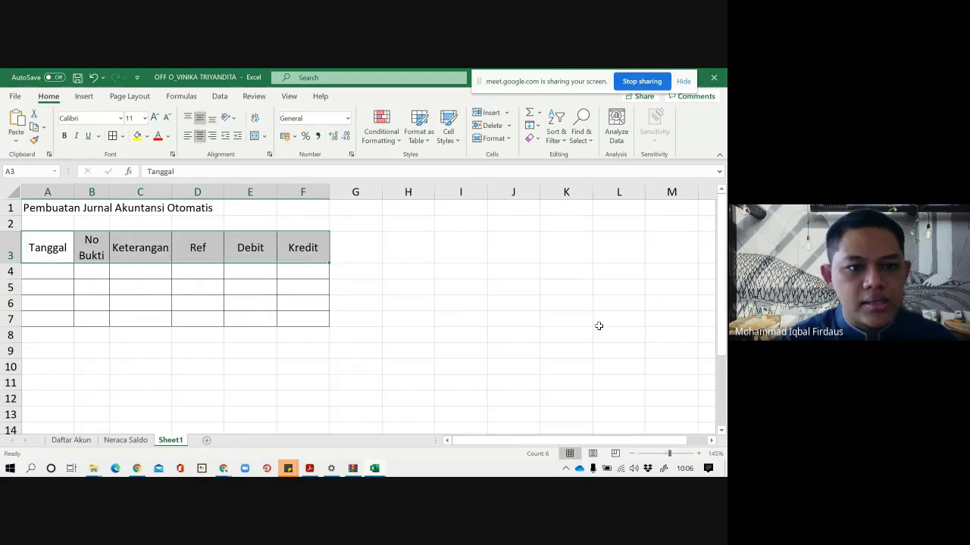
click(216, 251)
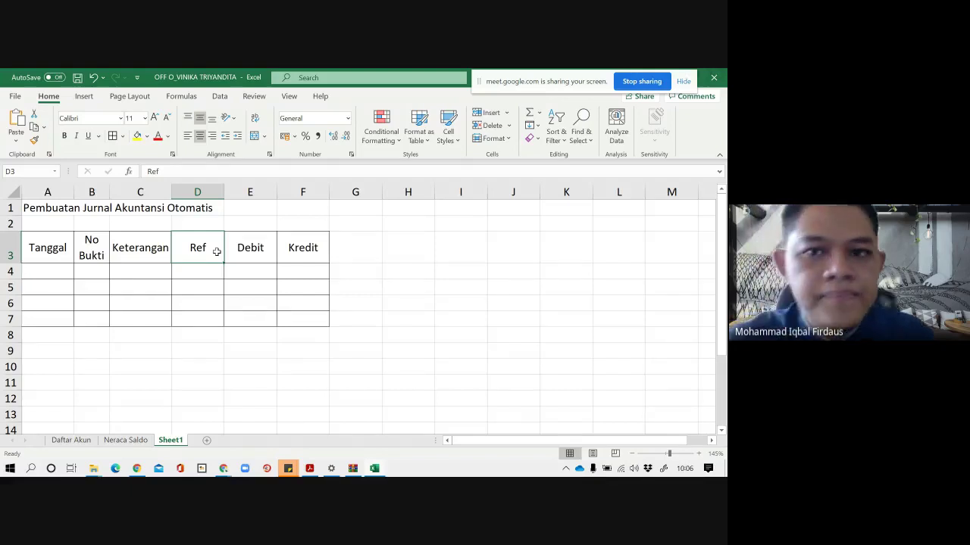
Step: Stop the meeting's current screen share and present the workbook window instead
click(625, 90)
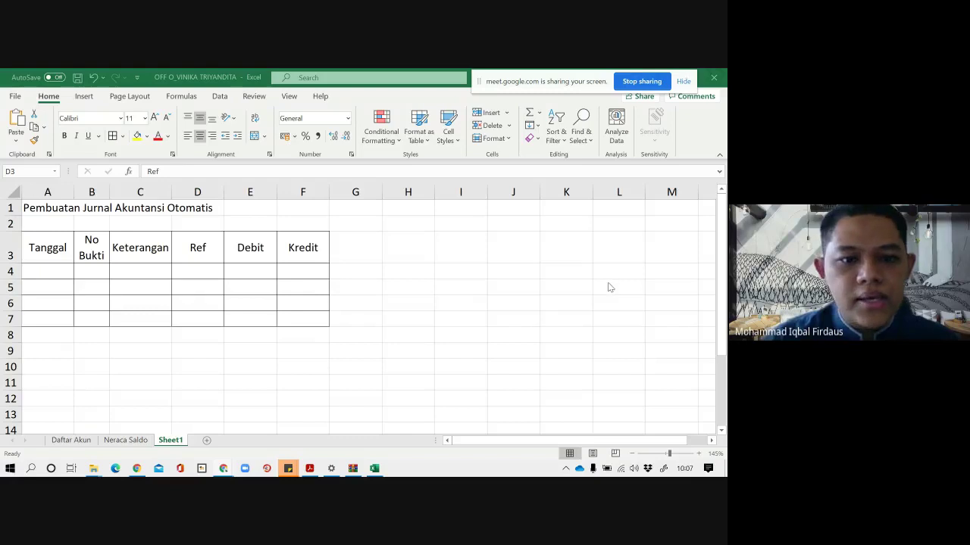
click(659, 83)
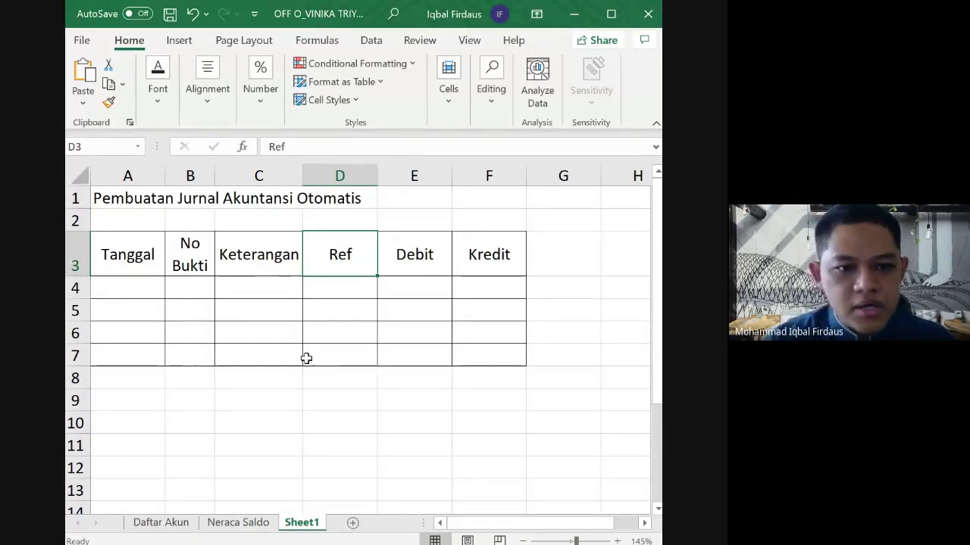
Step: Enter the note "*Ref (Referensi) mengacu pada nomor Akun" in cell A8 below the table
click(151, 381)
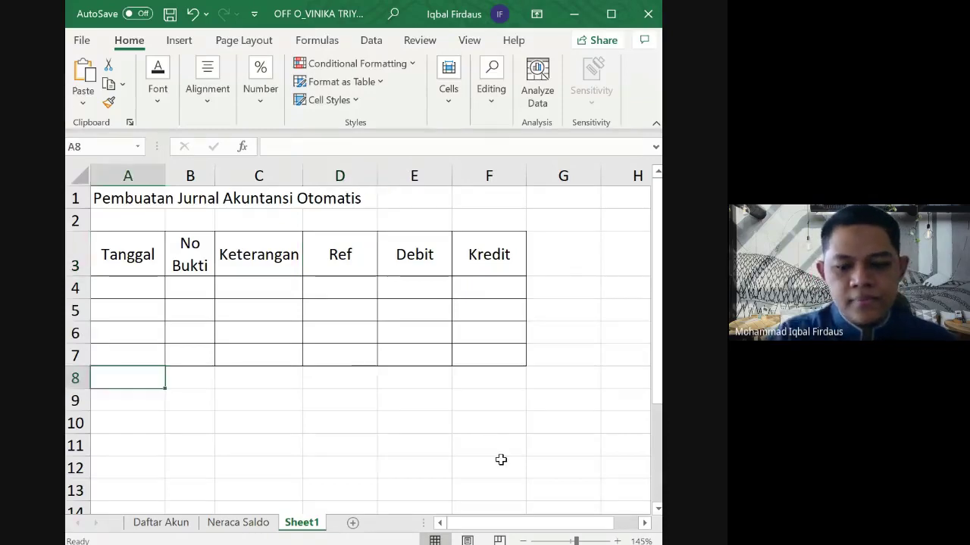
text(*Ref)
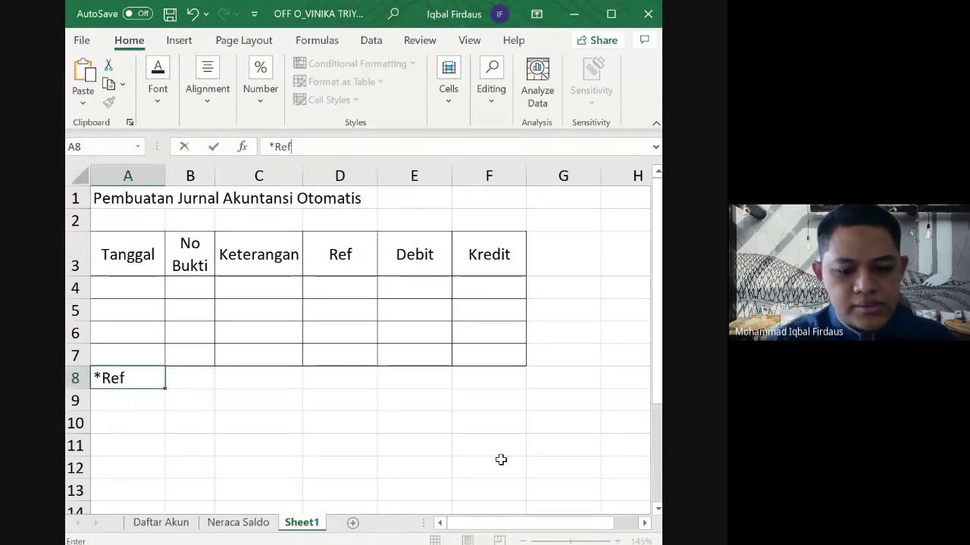
text( ()
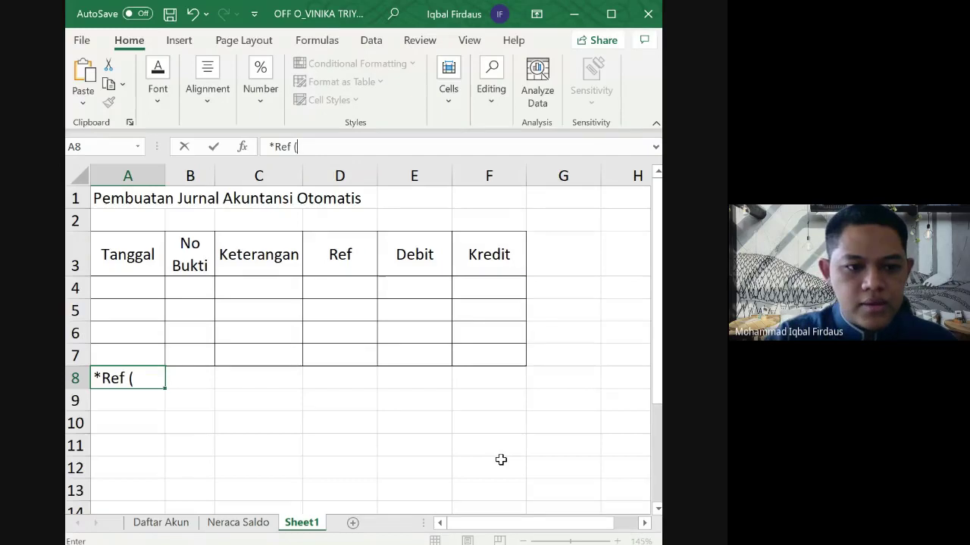
text(Referensi m)
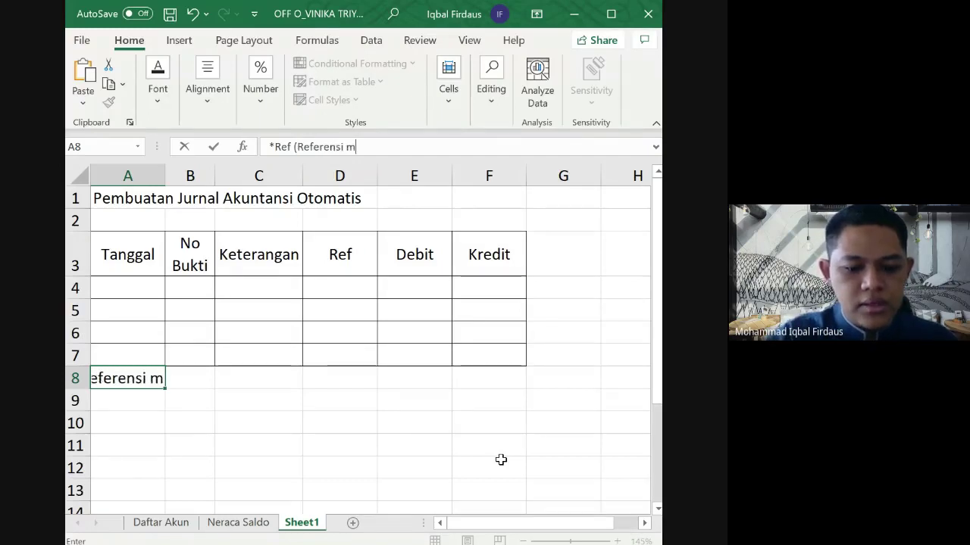
text(enga)
key(BackSpace)
key(BackSpace)
key(BackSpace)
key(BackSpace)
key(BackSpace)
key(BackSpace)
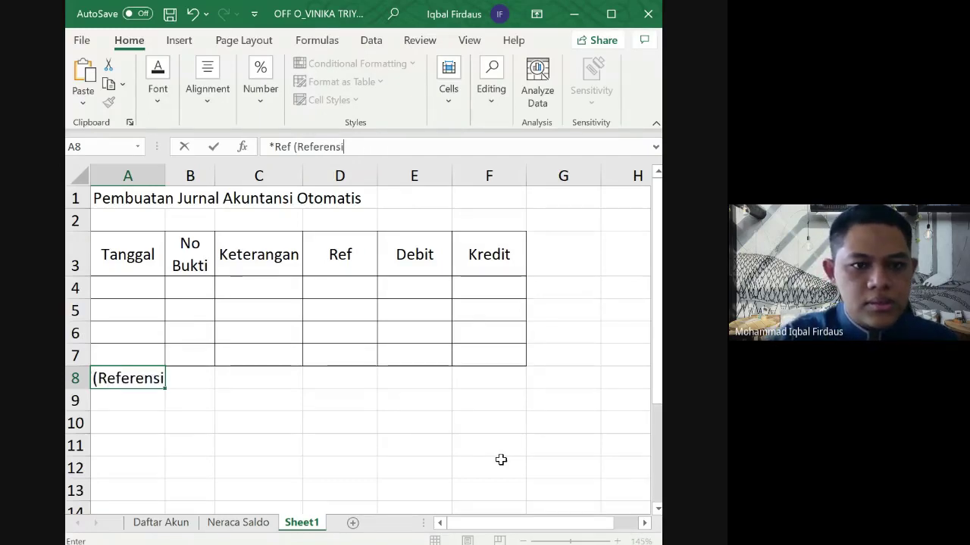
text() mengacu)
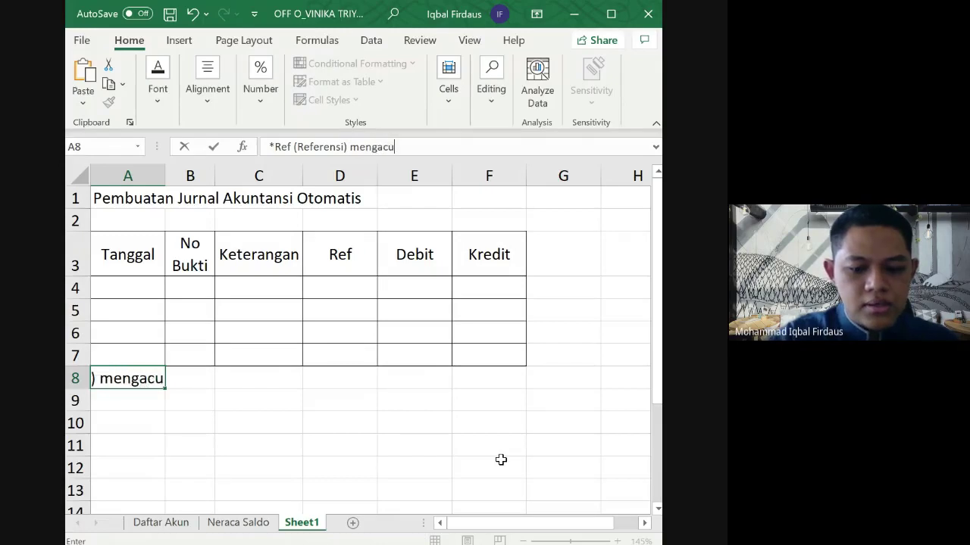
text( pada)
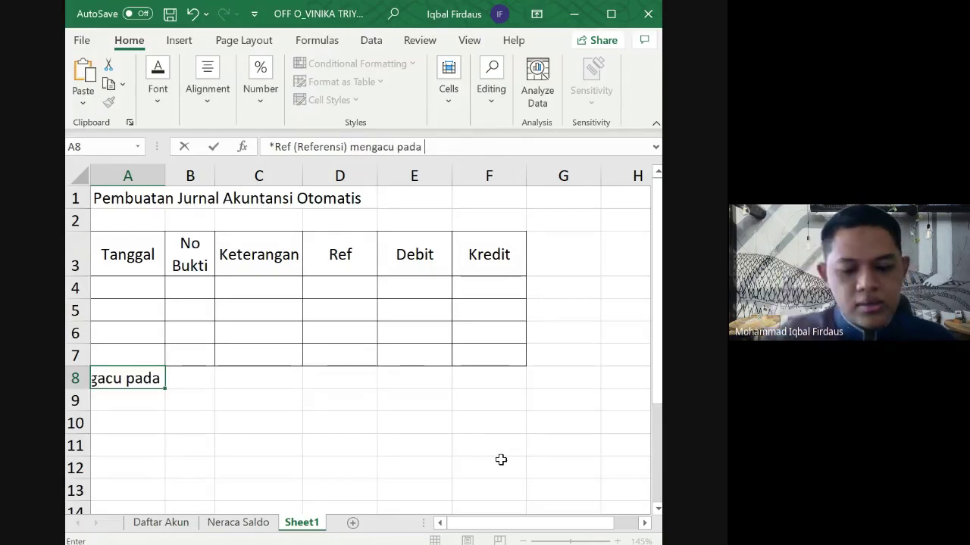
text( nomor Akun)
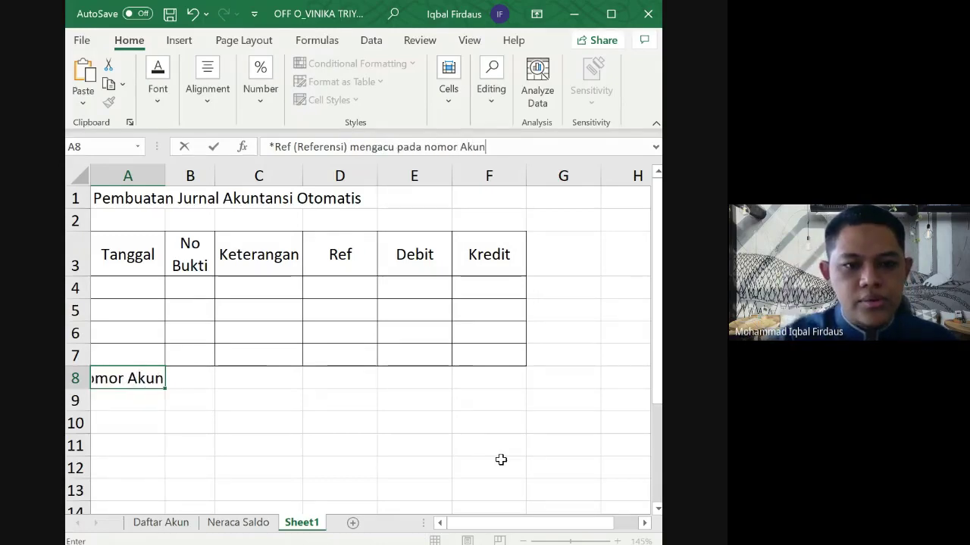
key(Return)
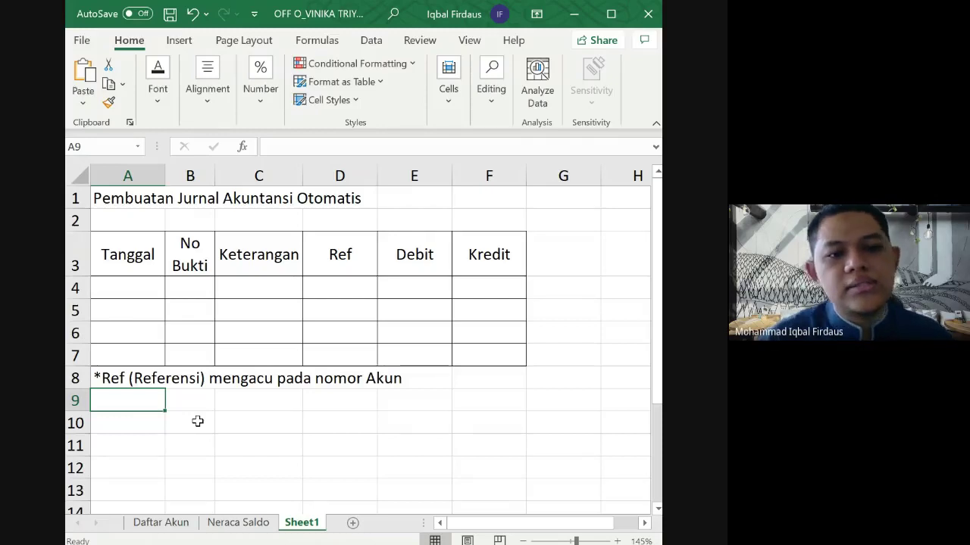
Step: Enter the heading "Langkah persiapan" in cell A10
click(132, 429)
text(Langkah)
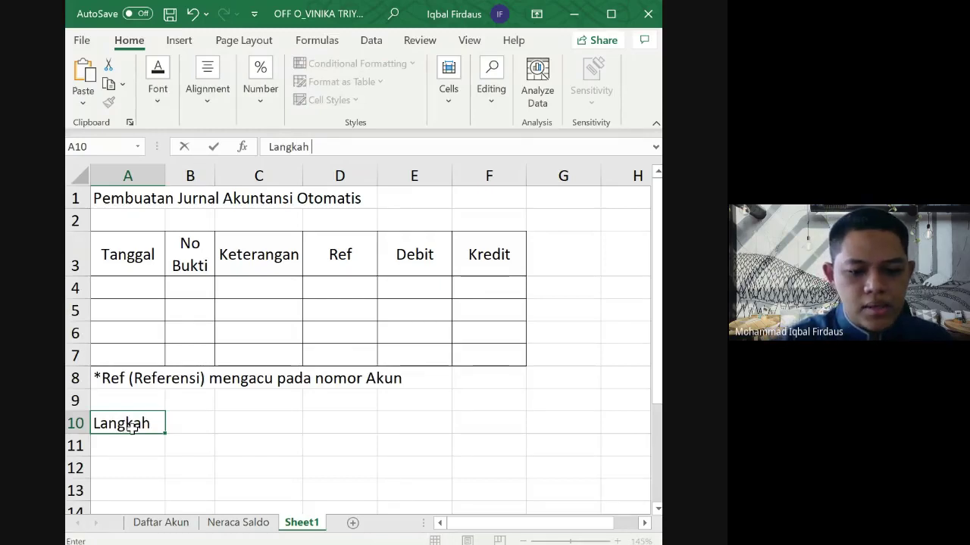
text( persiaoa)
key(BackSpace)
key(BackSpace)
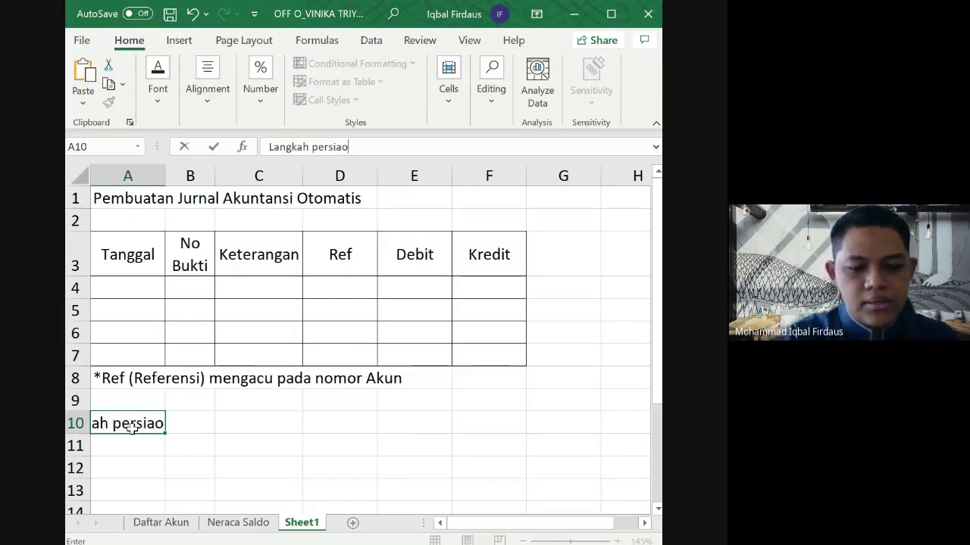
text(pan)
key(Return)
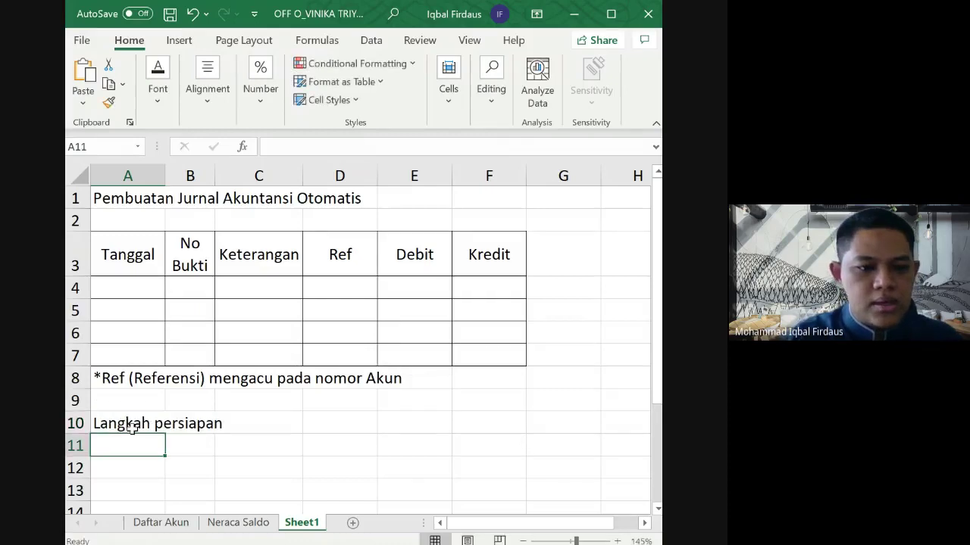
Step: Enter the first preparation step "1. Memberi nama pada database akun" in cell A11
text(1.)
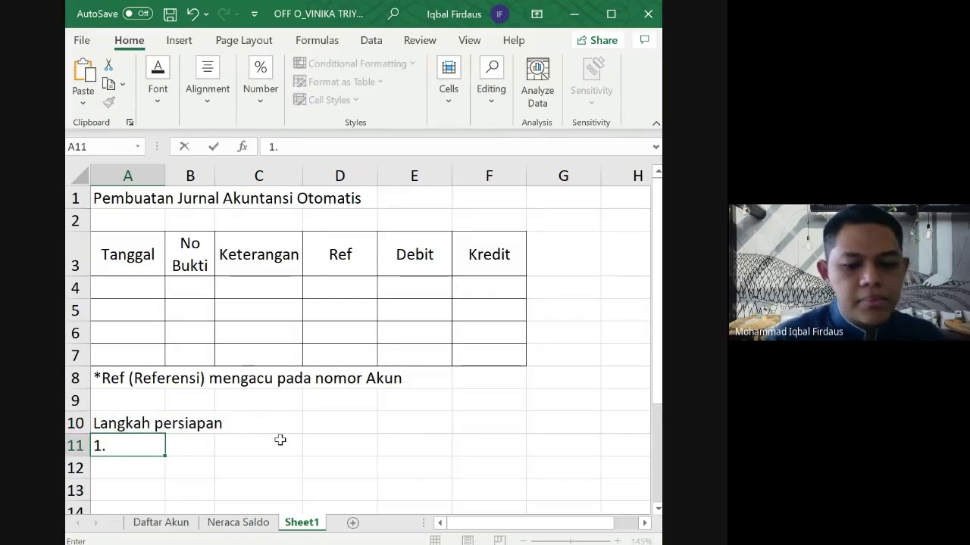
text( Memberi )
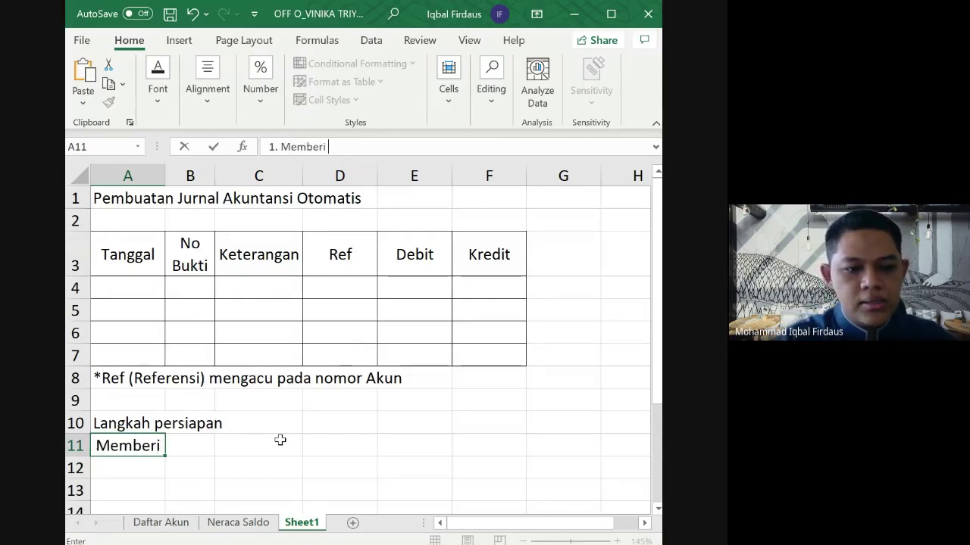
text(nama pada )
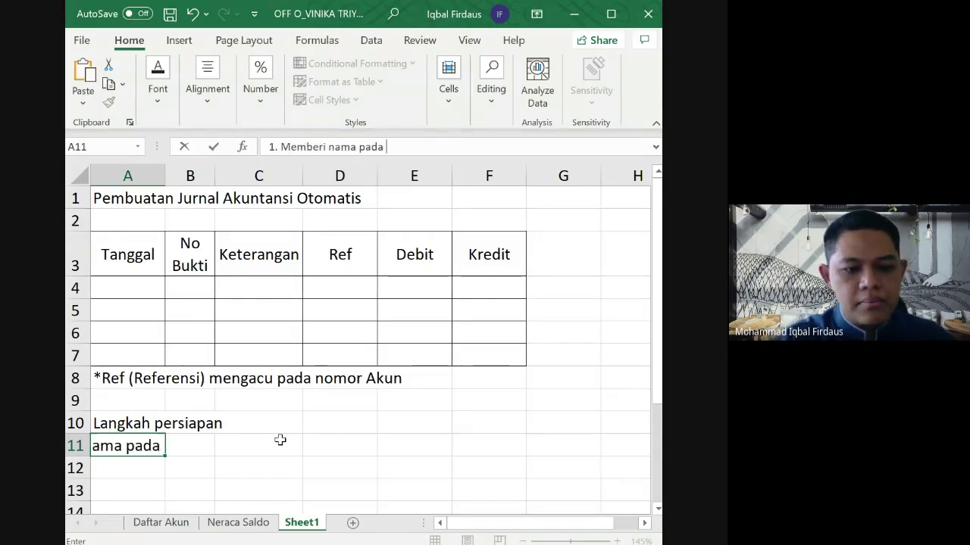
text(seluruh )
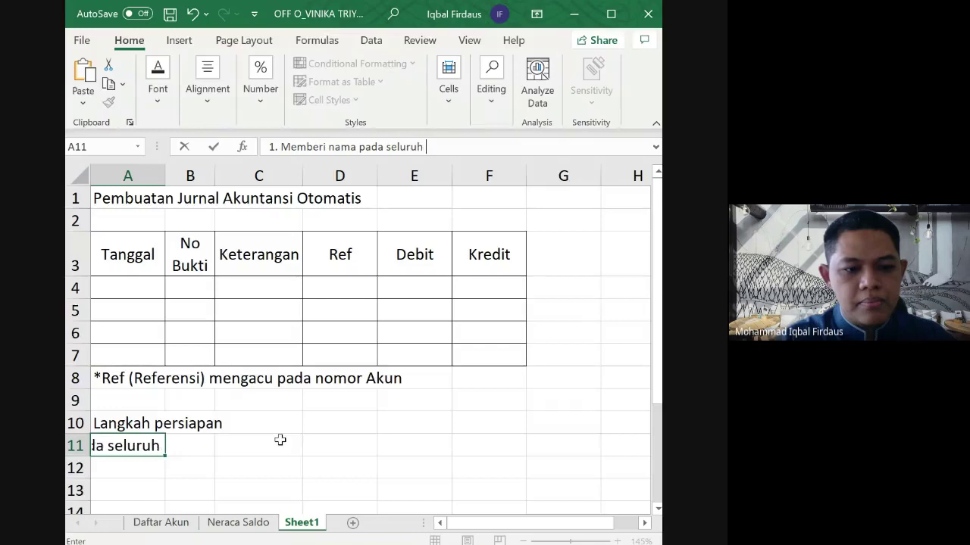
text(akun)
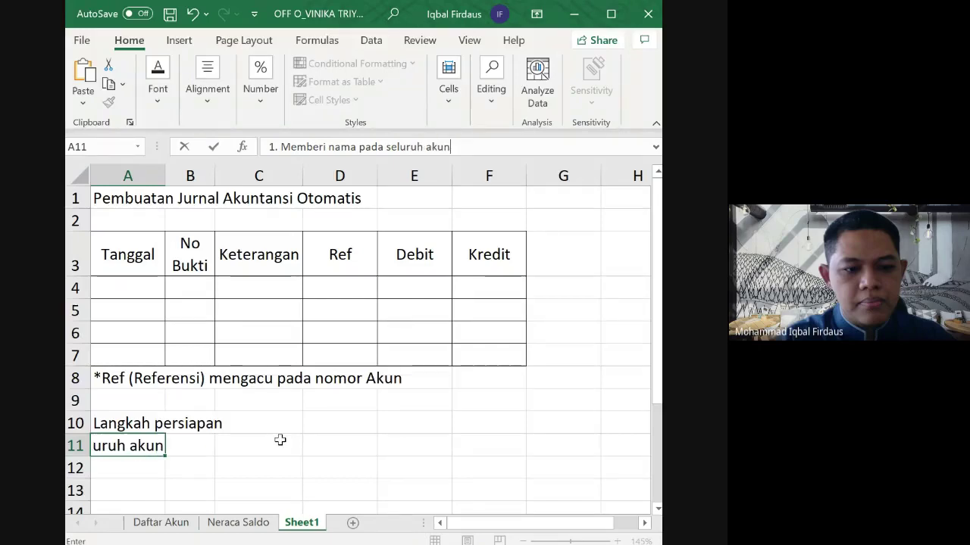
key(BackSpace)
key(BackSpace)
key(BackSpace)
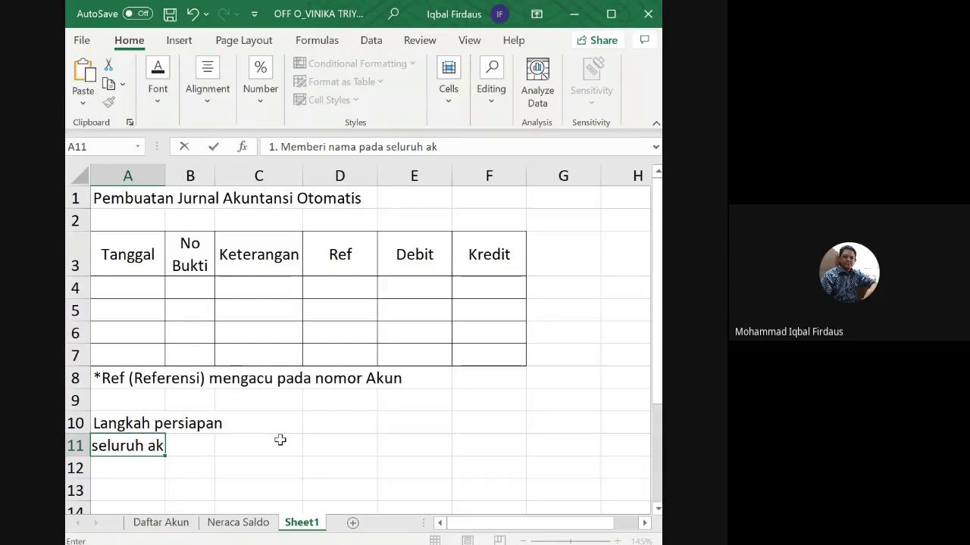
key(BackSpace)
key(BackSpace)
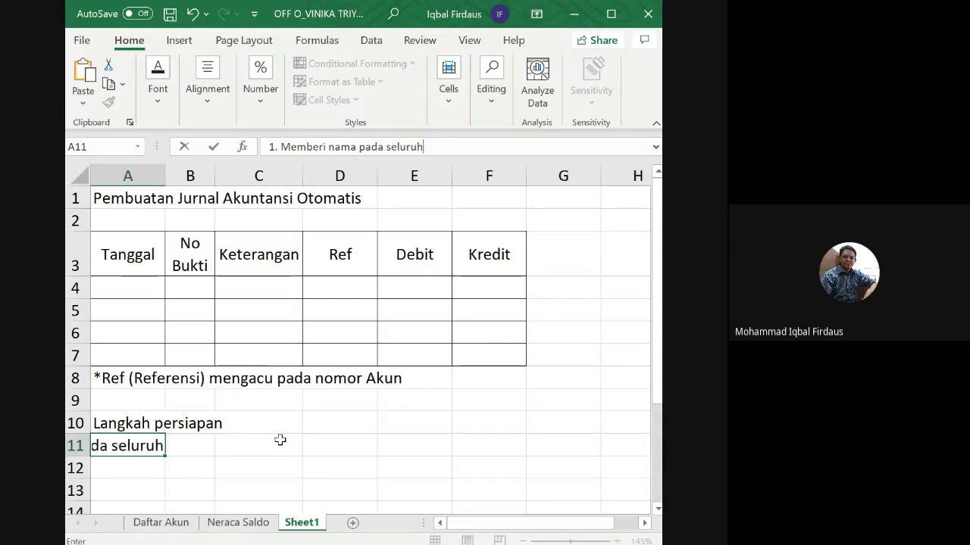
key(BackSpace)
key(BackSpace)
key(BackSpace)
key(BackSpace)
key(BackSpace)
key(BackSpace)
key(BackSpace)
key(BackSpace)
text(databa)
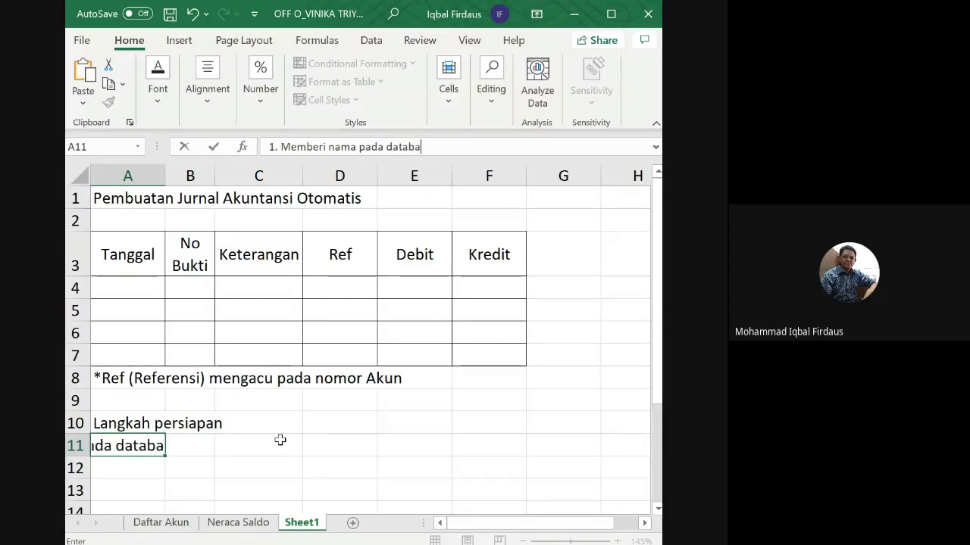
text(se akun)
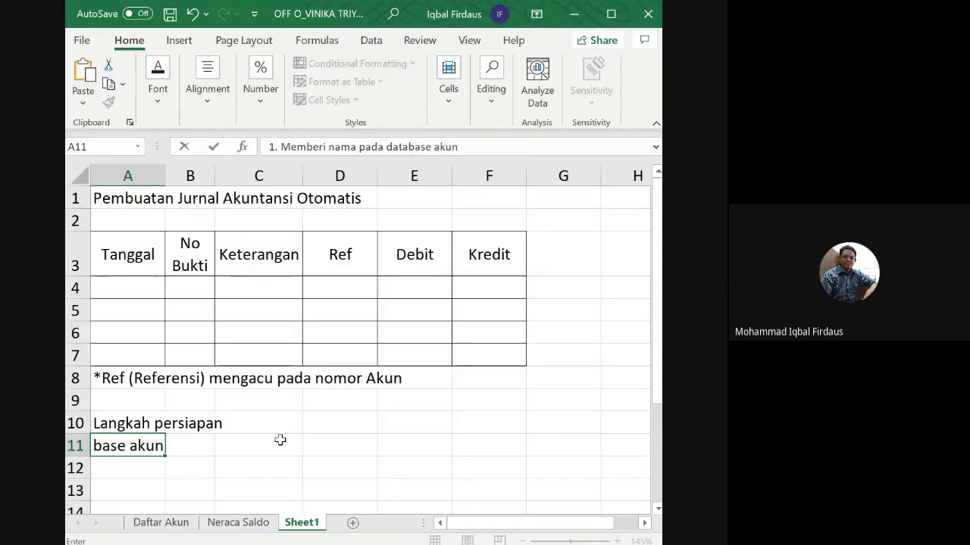
key(Return)
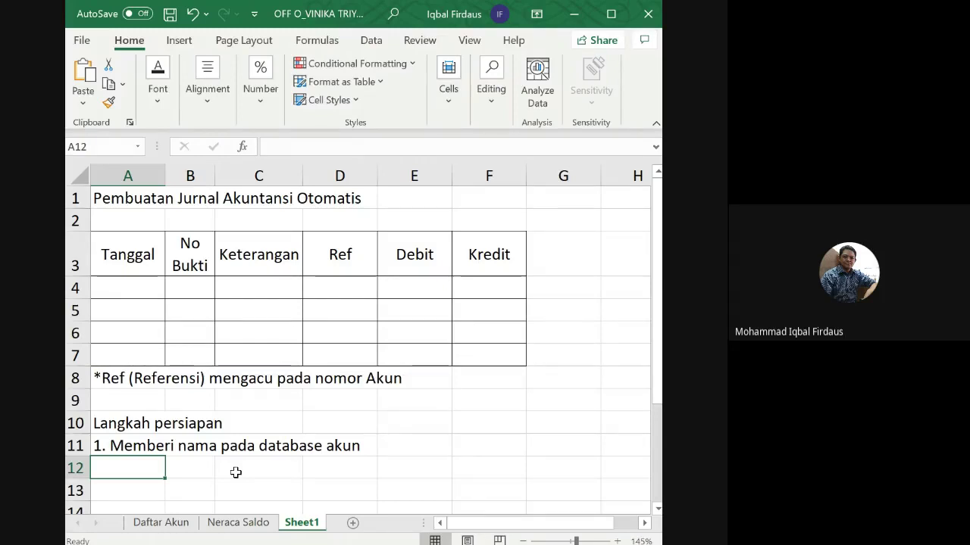
click(139, 445)
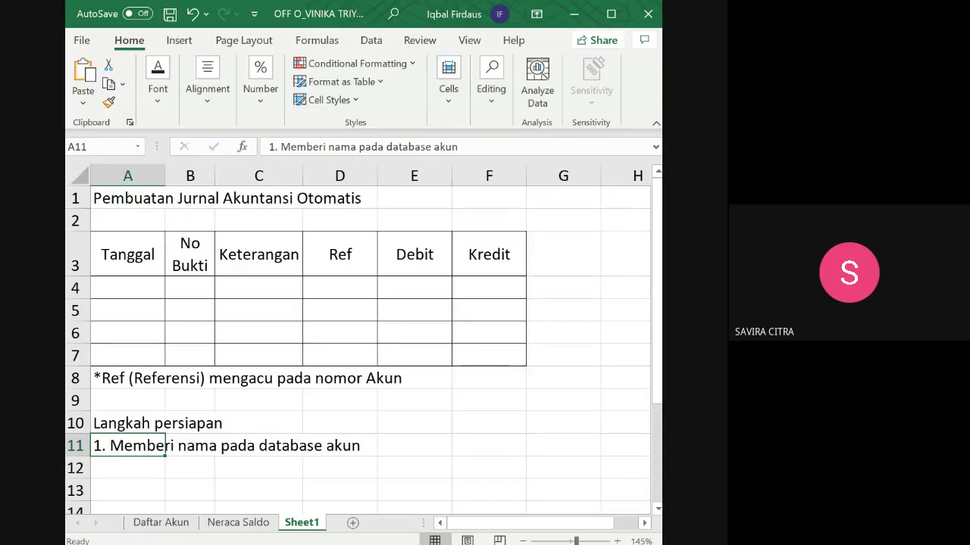
key(alt+Tab)
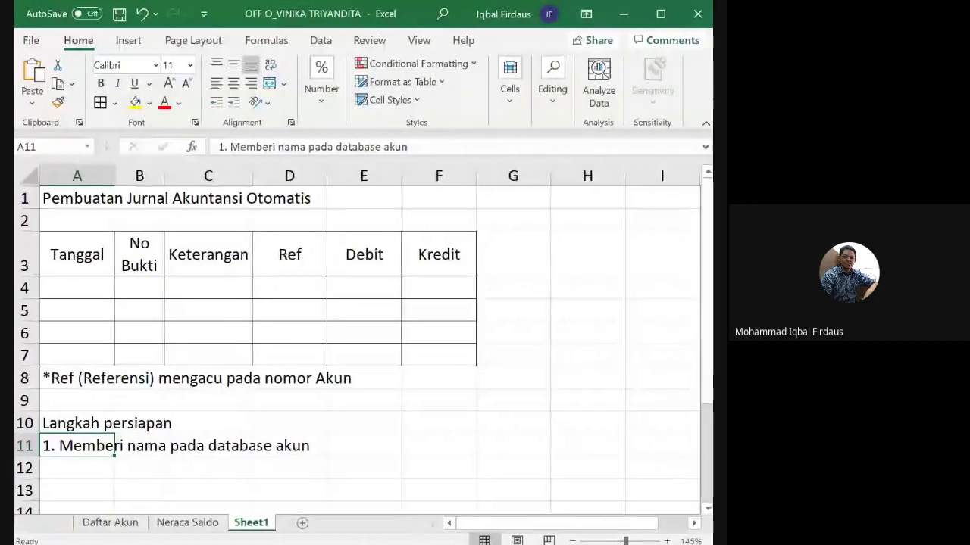
click(343, 443)
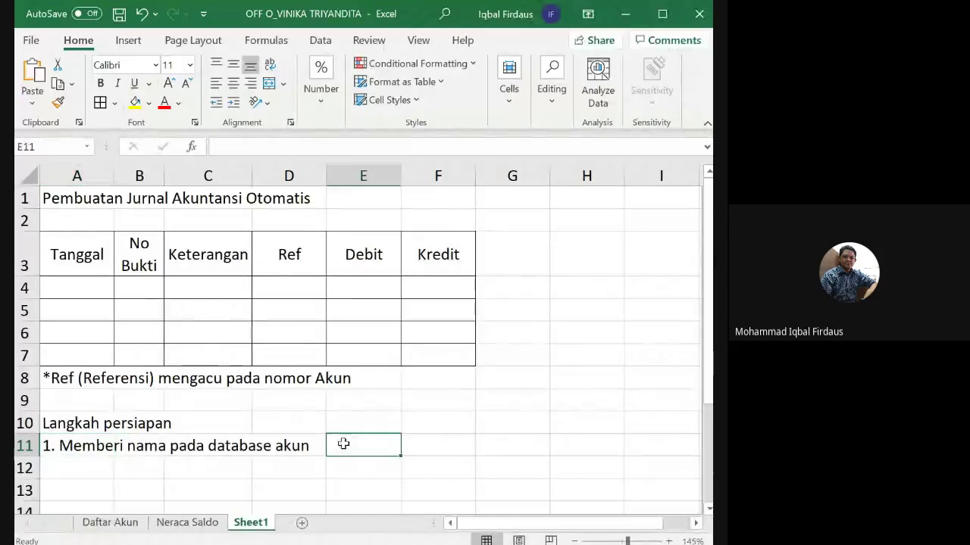
click(98, 444)
click(503, 146)
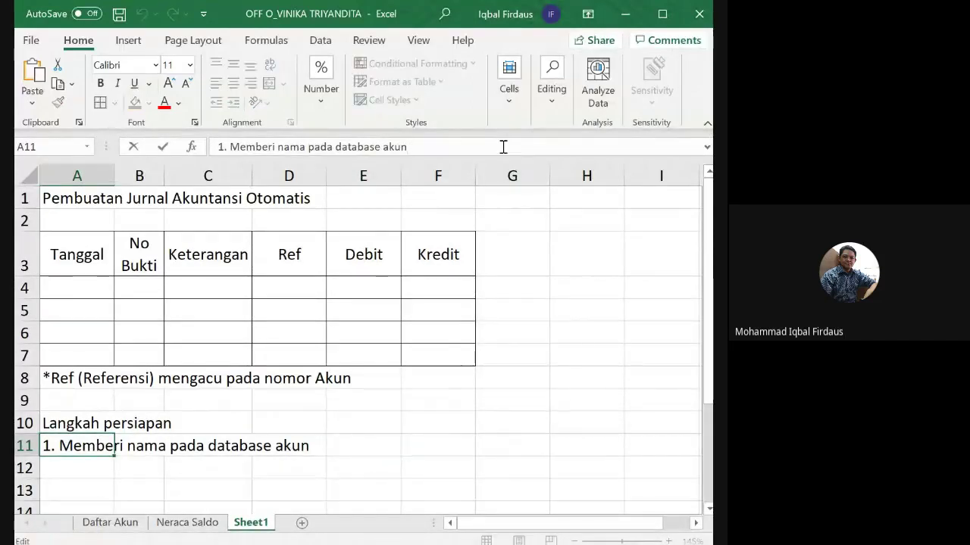
text(()
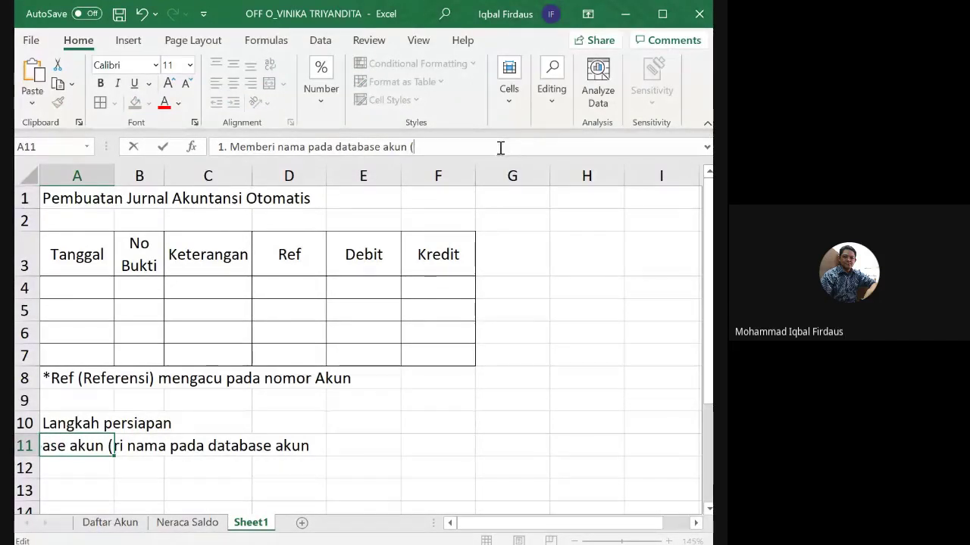
key(Escape)
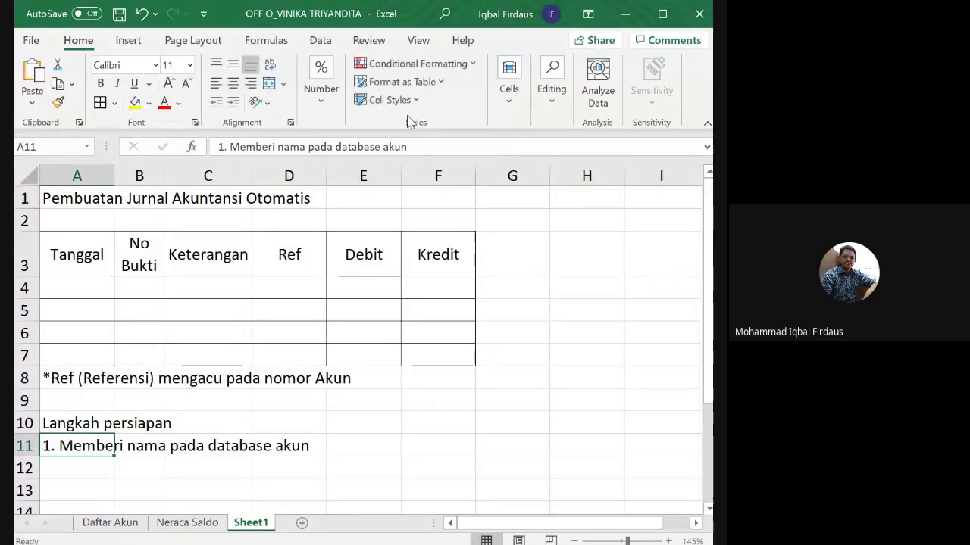
Step: Append "(Formula >> Define name)" to the end of the preparation step text in cell A11
click(328, 39)
click(281, 46)
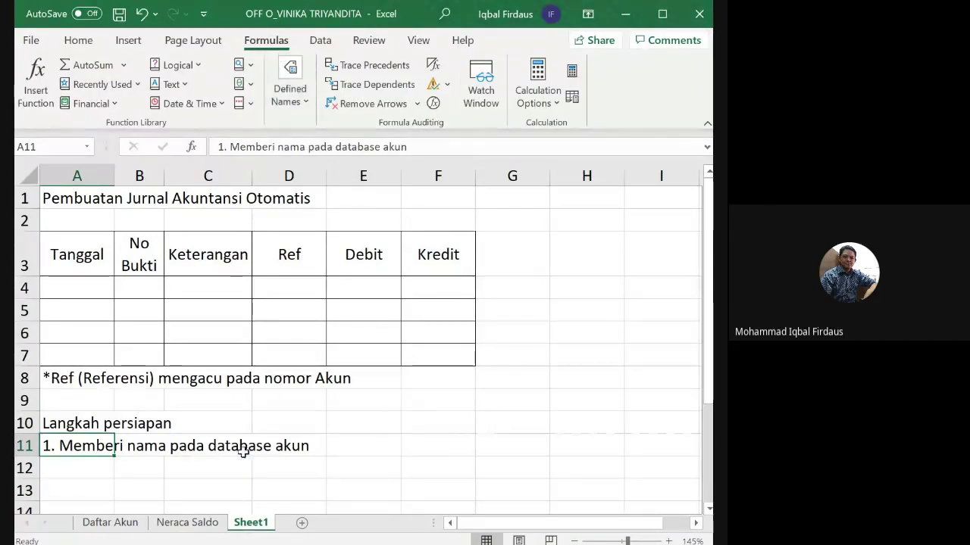
click(439, 146)
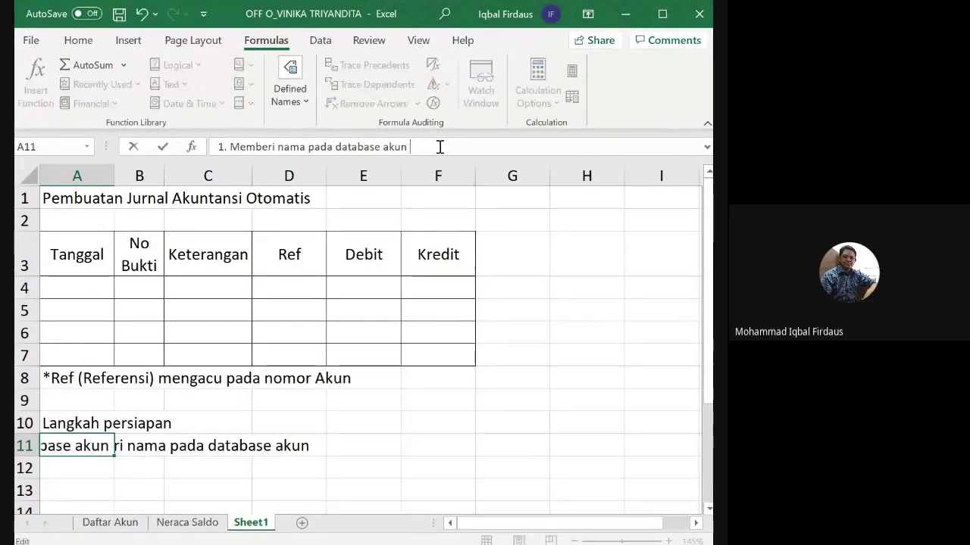
text((Form)
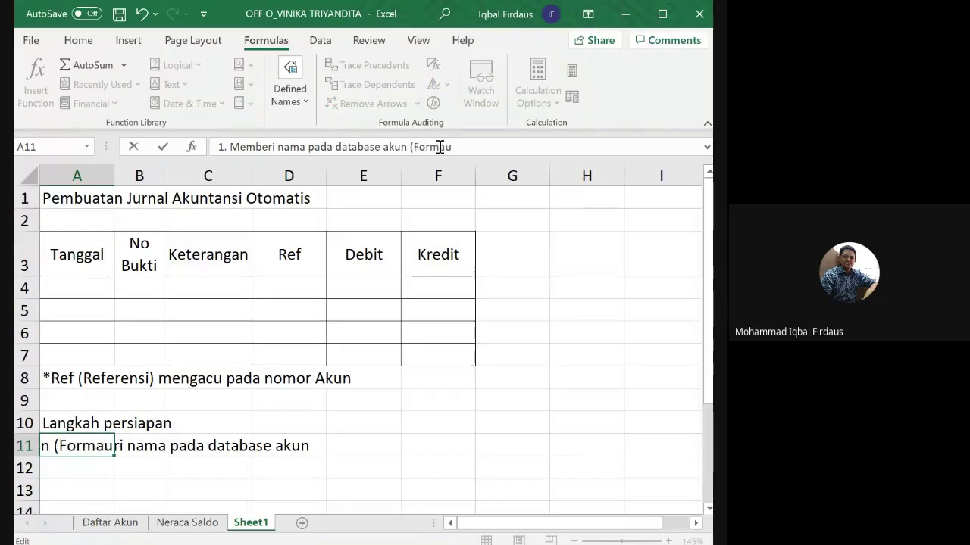
text(ula )
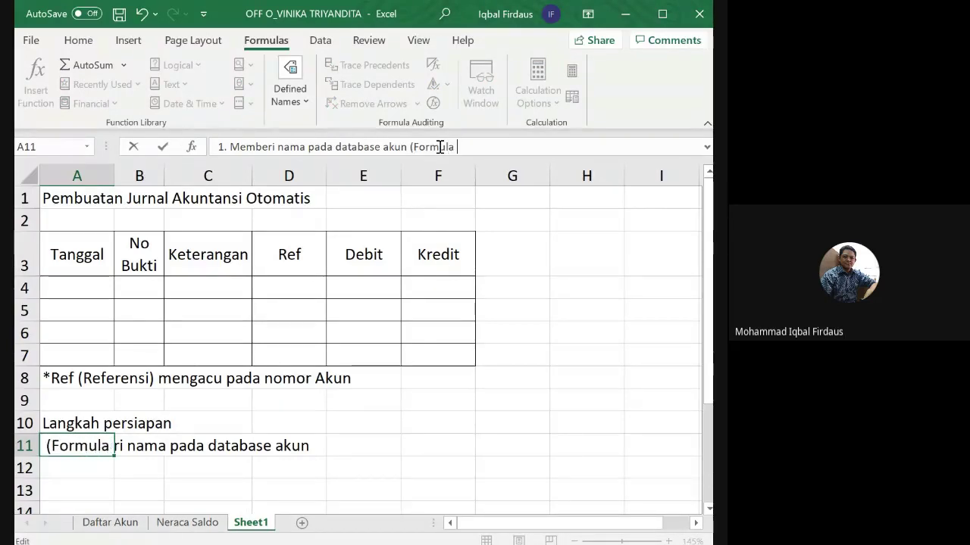
text(>> Defi)
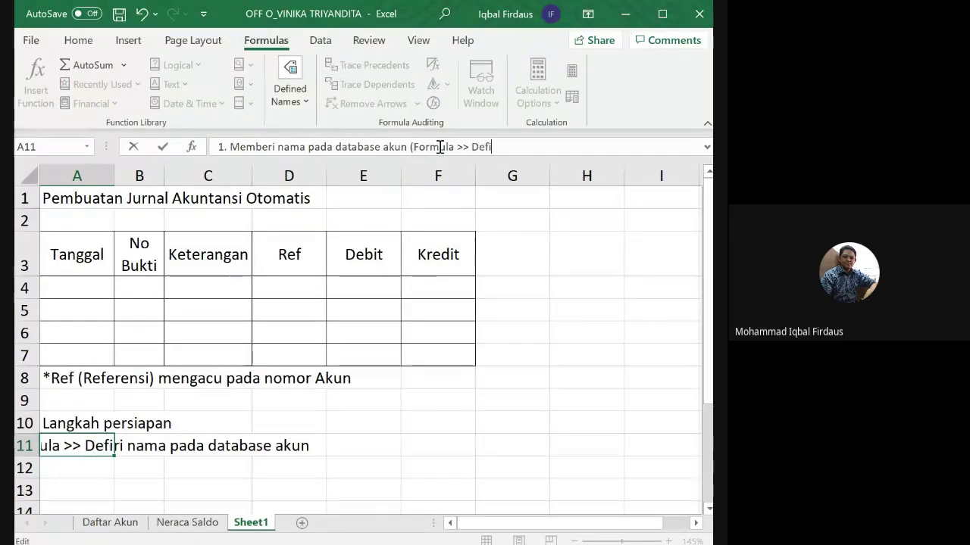
text(nename)
key(BackSpace)
key(BackSpace)
key(BackSpace)
key(BackSpace)
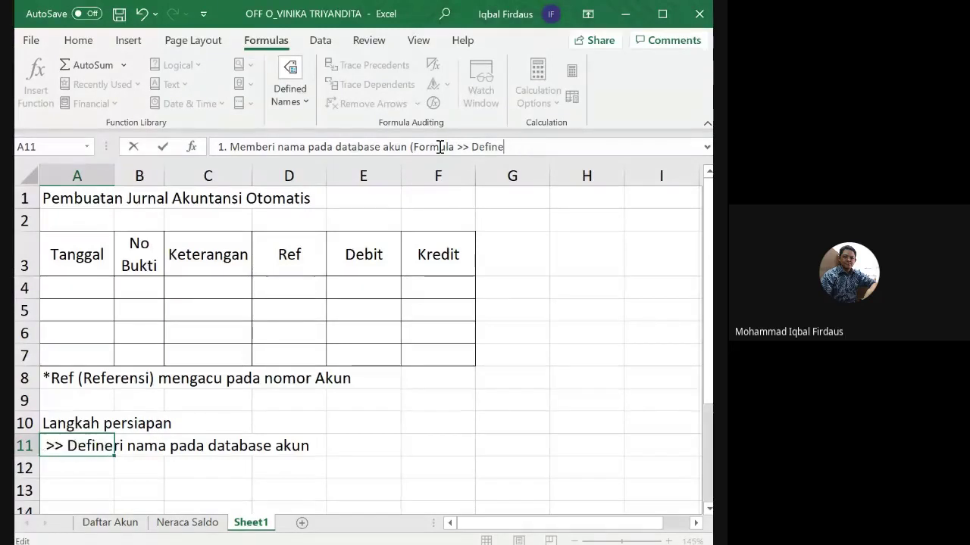
text(name))
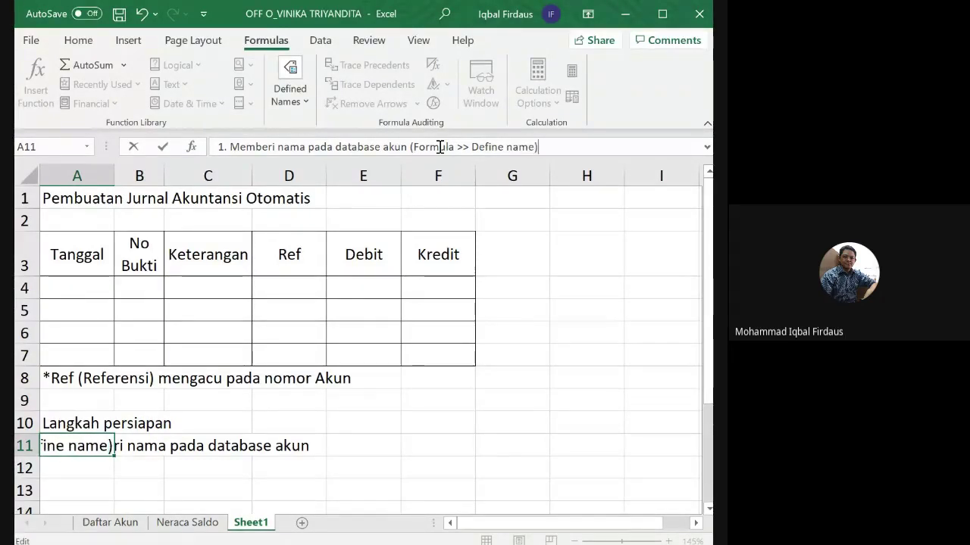
key(Return)
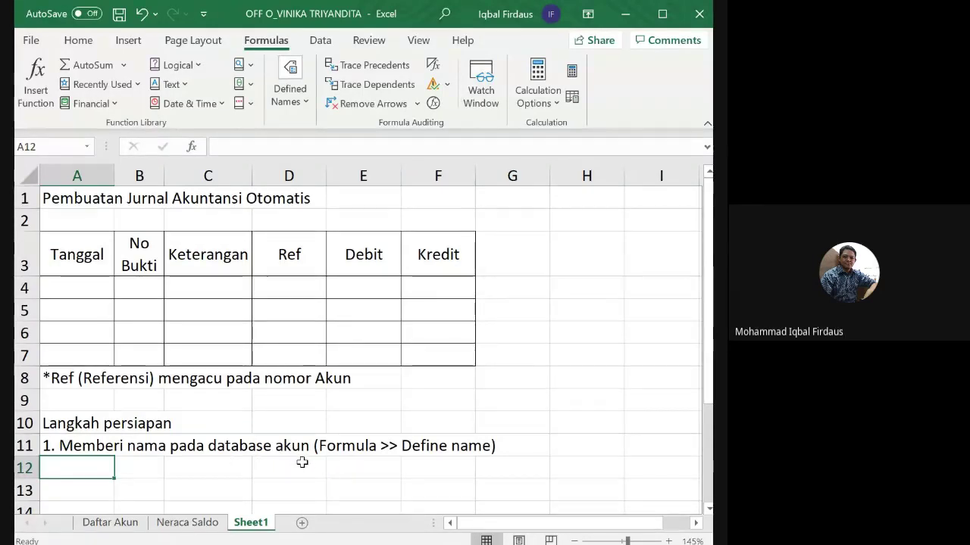
Step: Examine the account names on the Daftar Akun sheet, from the first to the last entry of the nama akun column
click(126, 530)
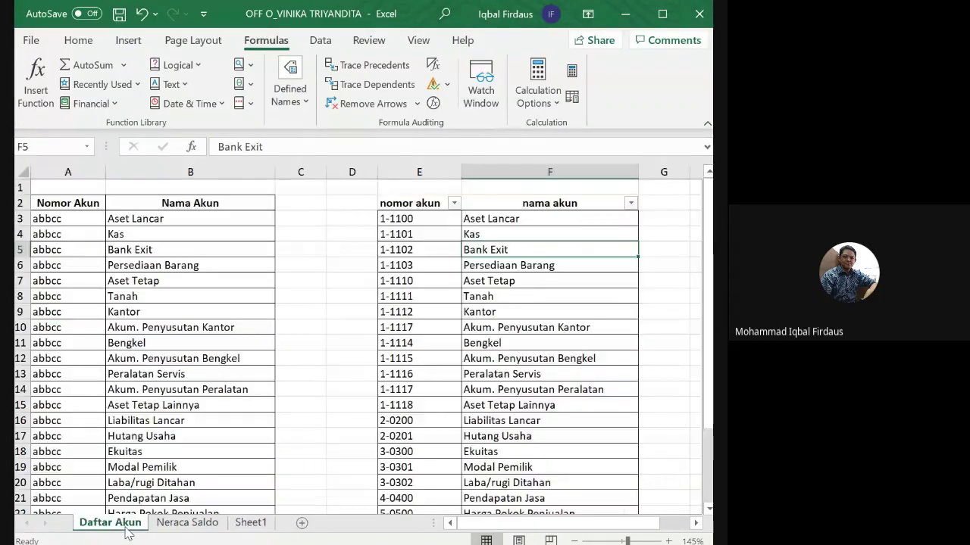
click(536, 219)
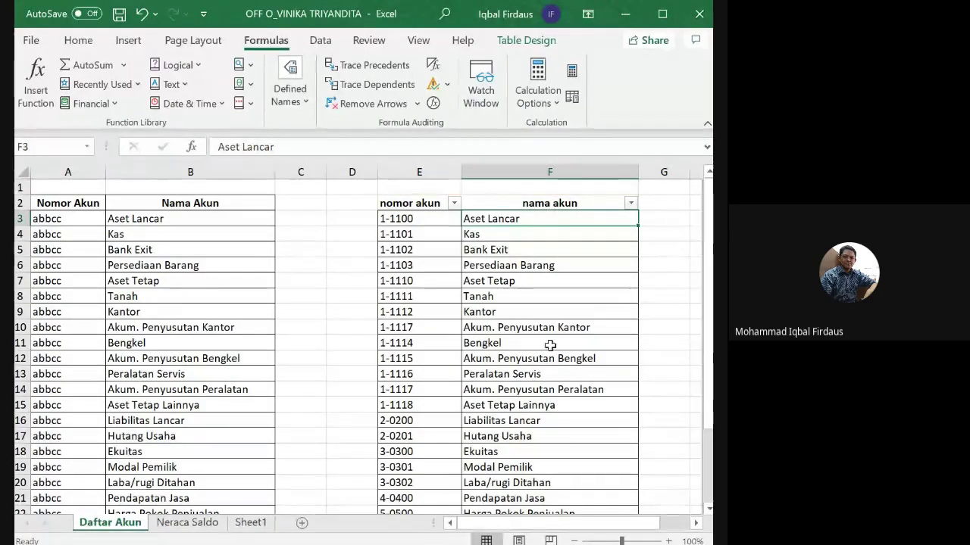
click(522, 234)
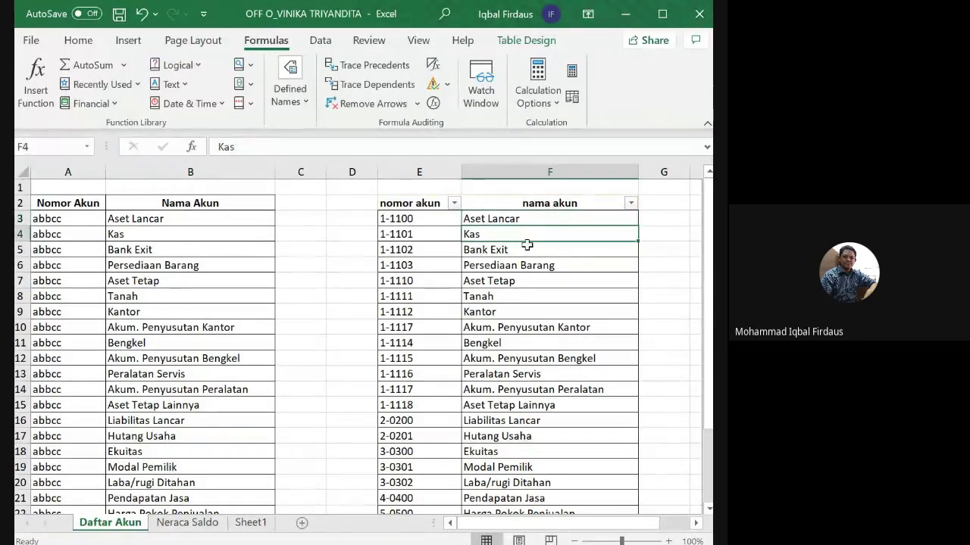
click(532, 253)
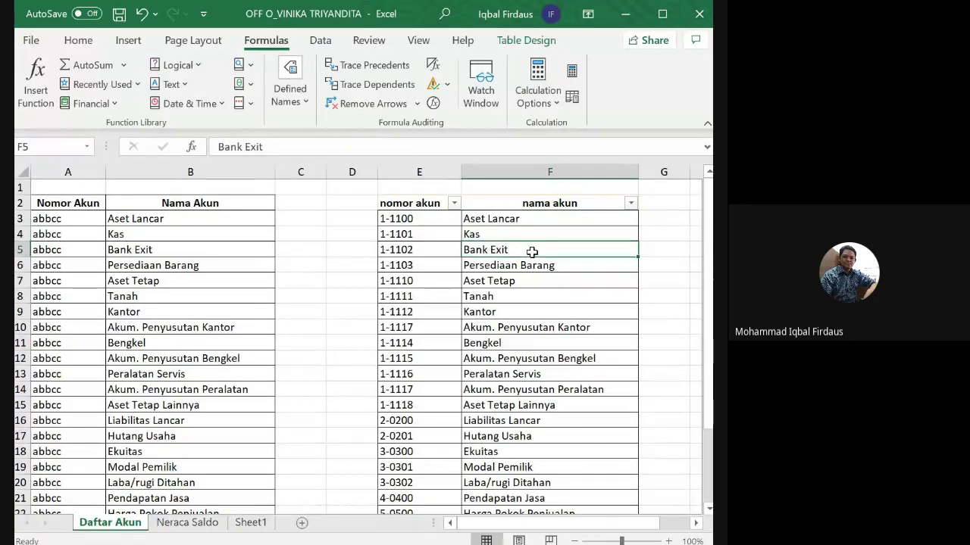
click(536, 266)
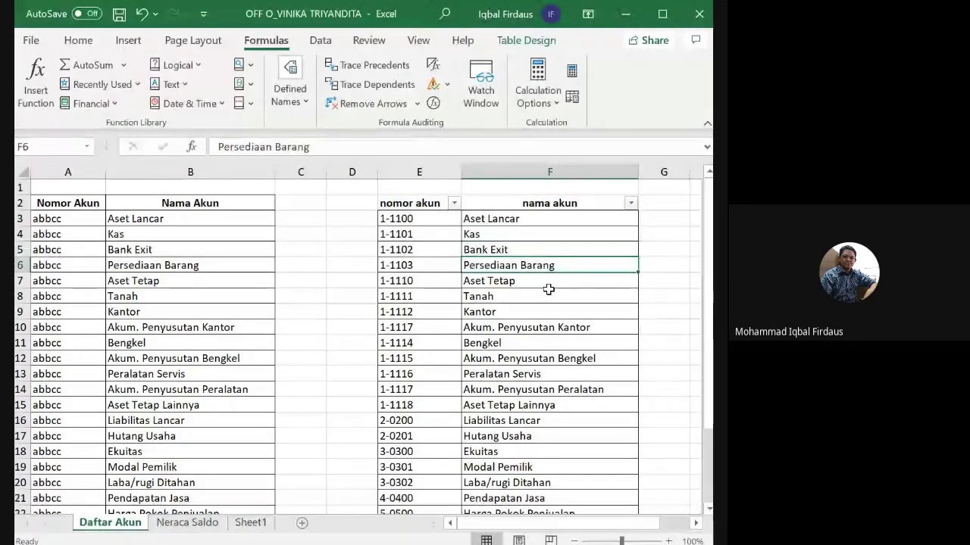
scroll(548, 289, down, 4)
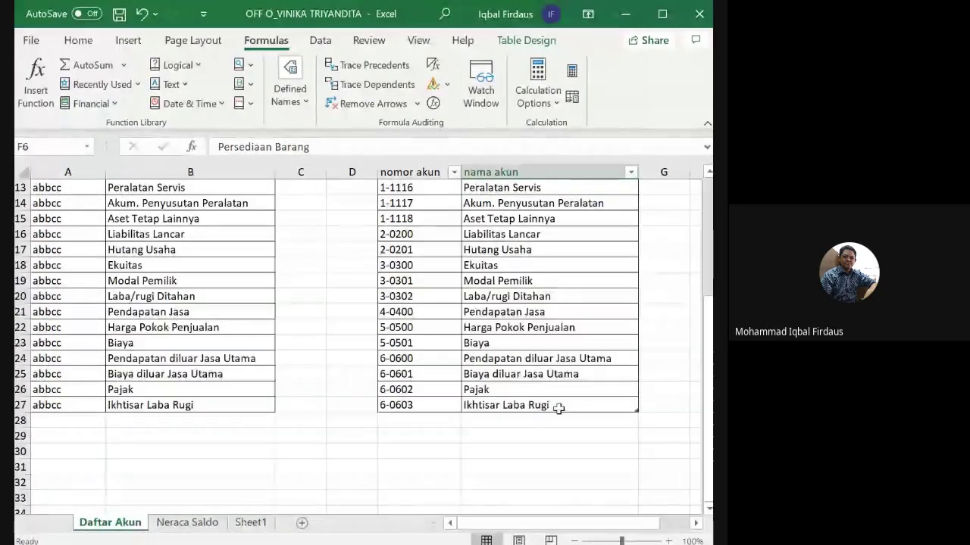
click(558, 408)
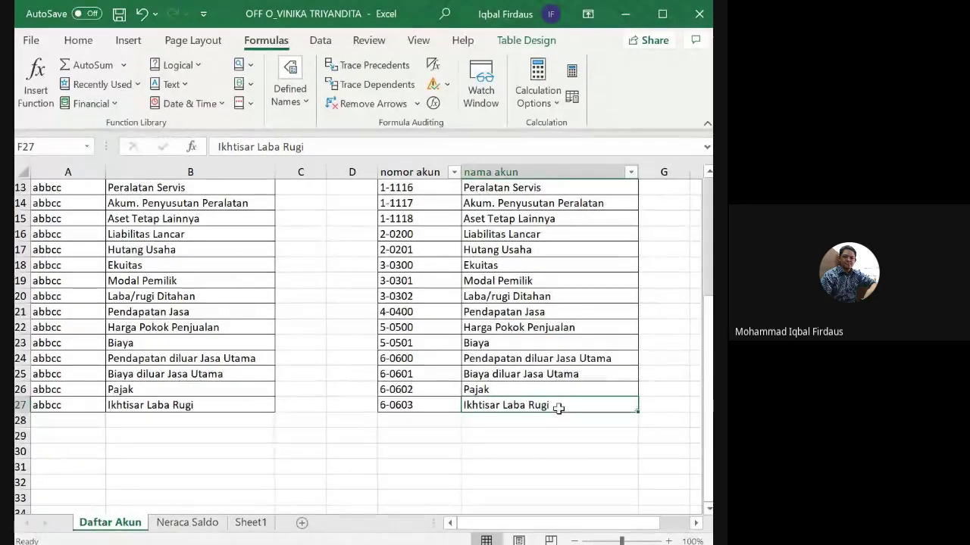
scroll(559, 409, up, 1)
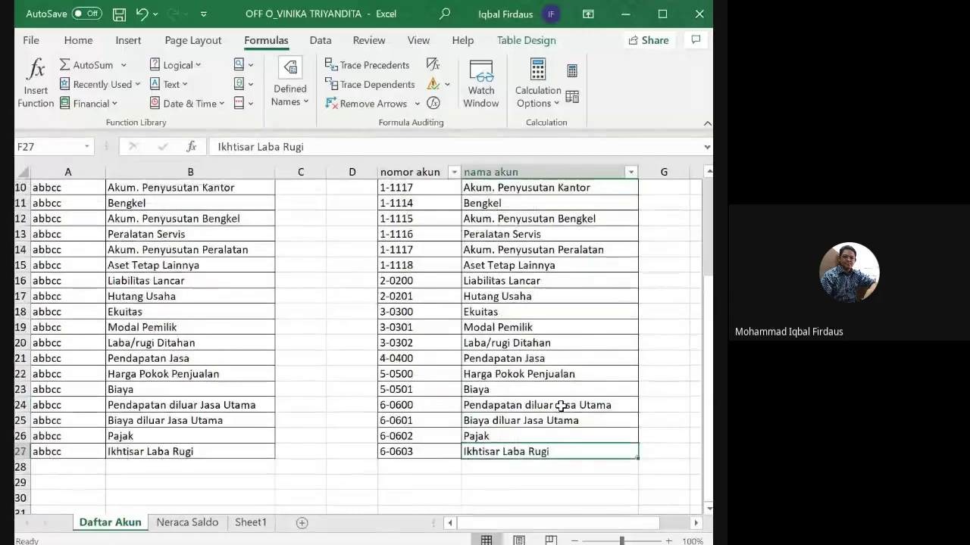
scroll(559, 406, up, 3)
click(537, 220)
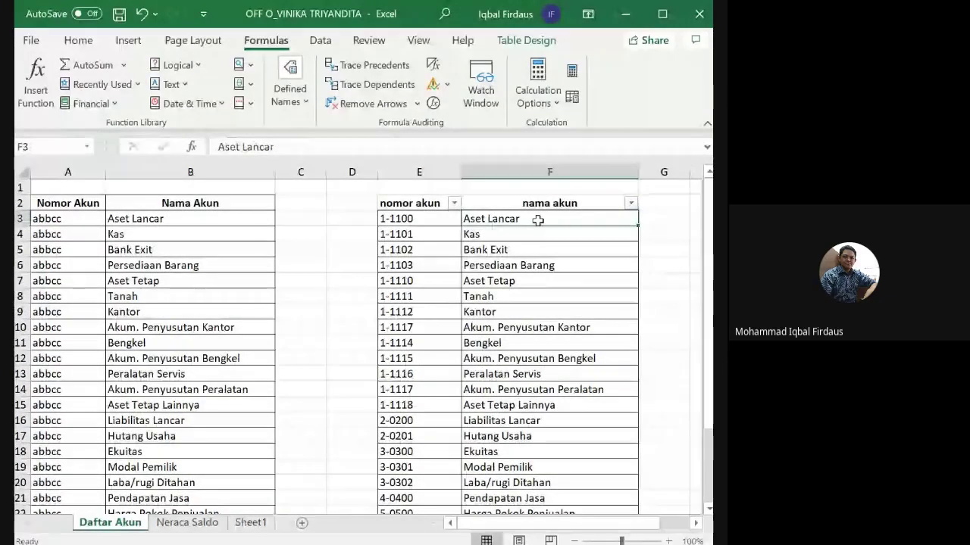
scroll(565, 347, down, 1)
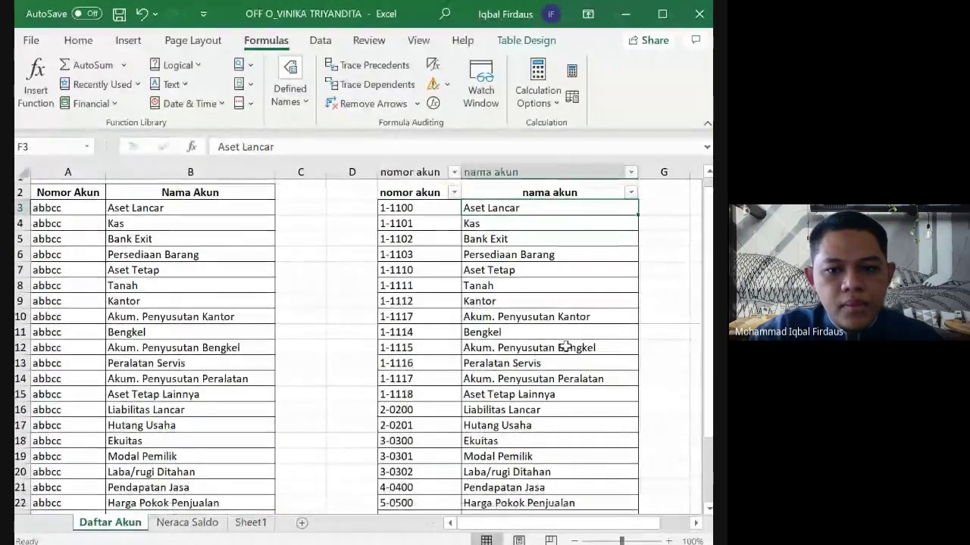
scroll(565, 347, up, 1)
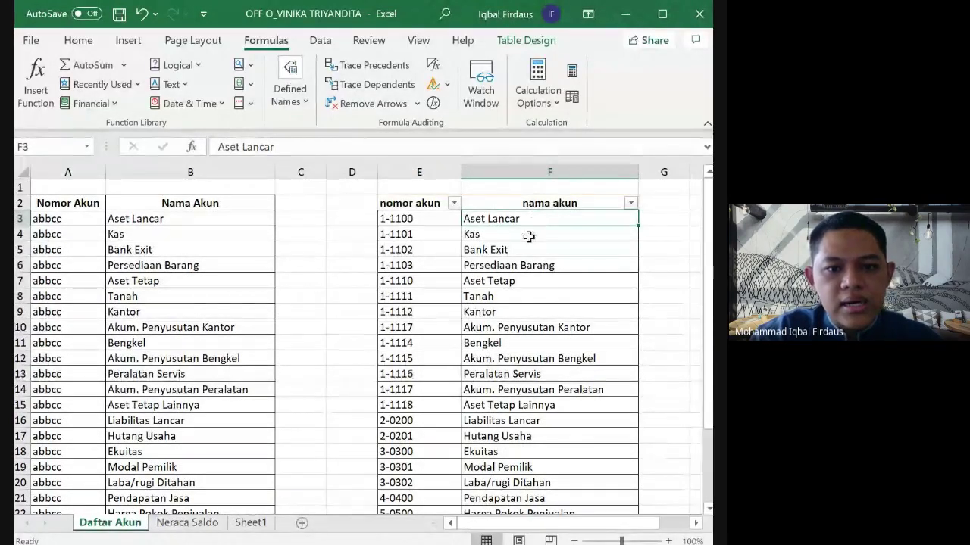
Step: Define a name for the account names in F3:F27 of the nama akun column on the Daftar Akun sheet
click(528, 236)
click(534, 222)
click(534, 251)
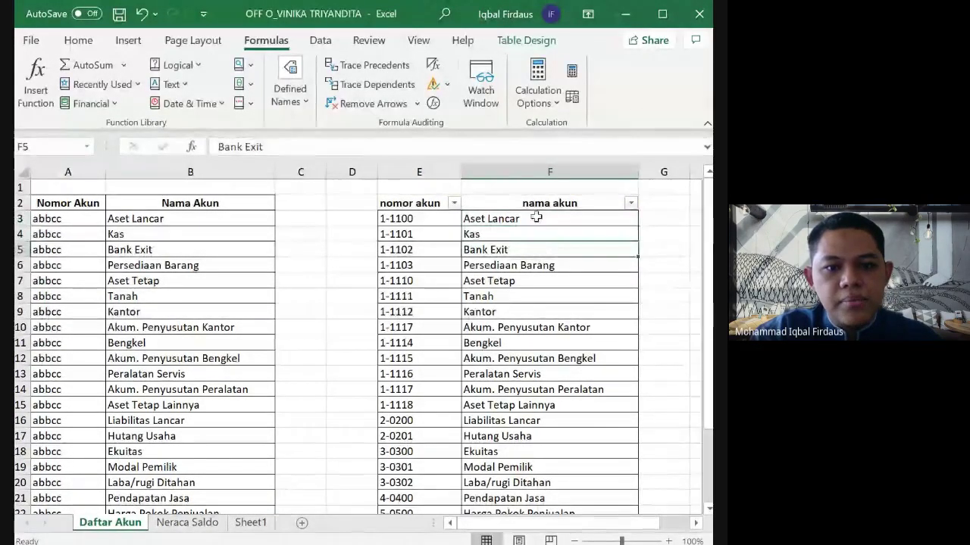
click(535, 218)
scroll(553, 358, down, 4)
shift+click(533, 403)
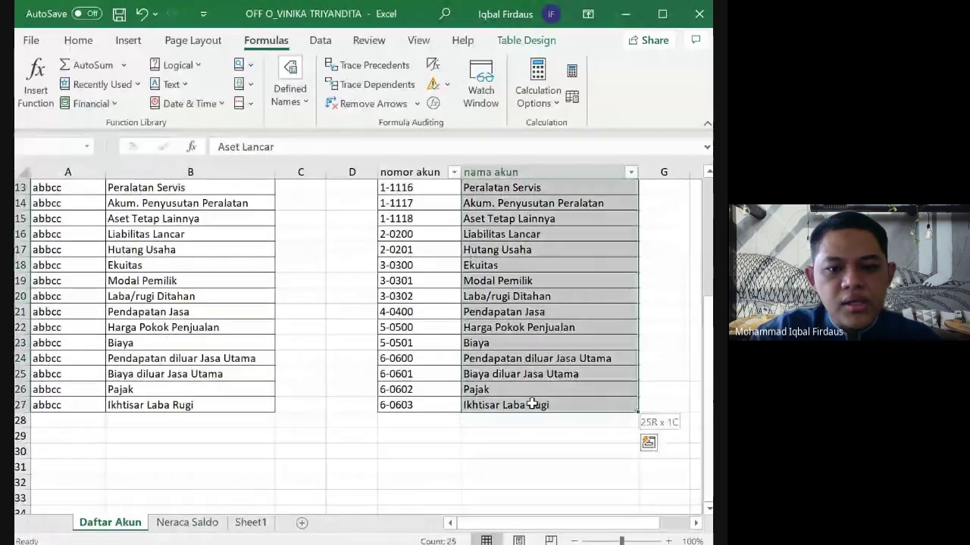
scroll(649, 335, up, 4)
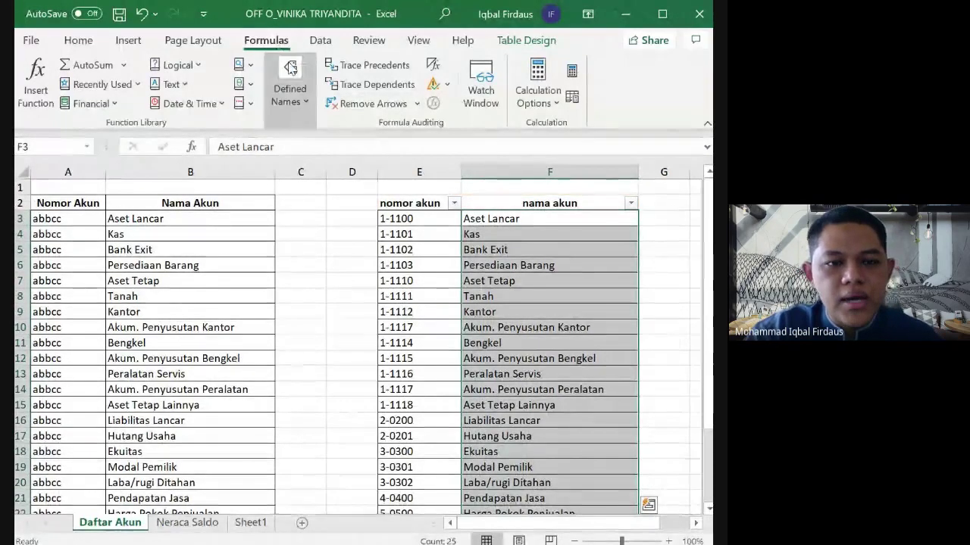
click(292, 73)
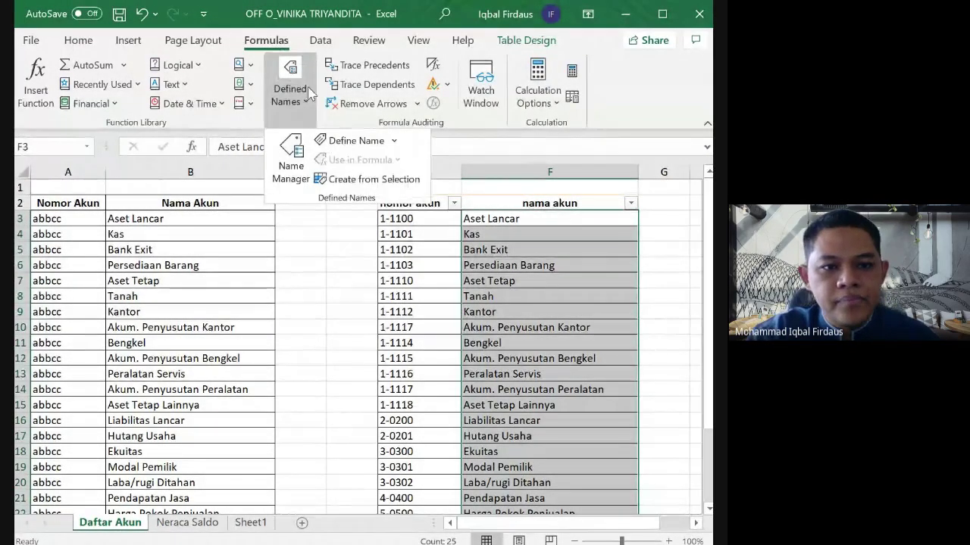
click(353, 140)
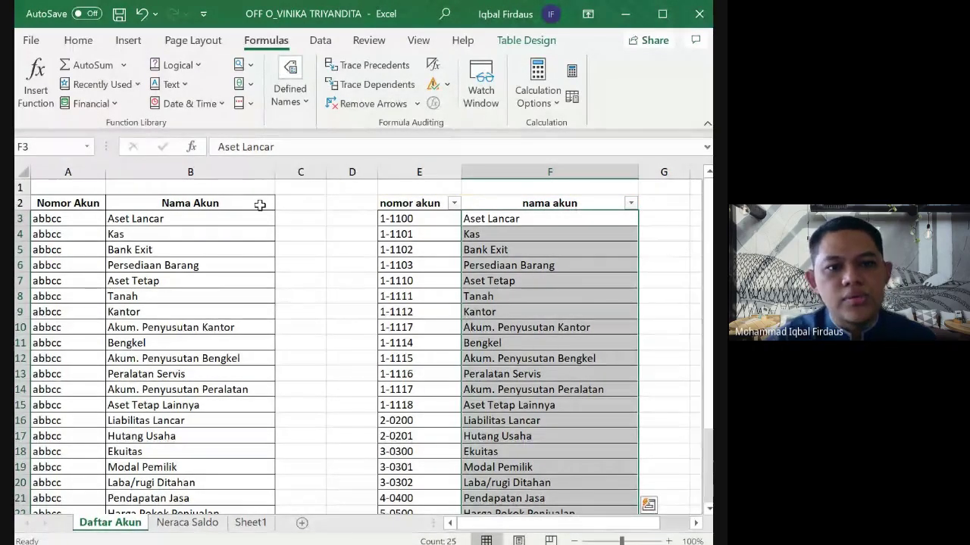
Step: Check the defined name in the Name Manager and the account range from Aset Lancar to Ikhtisar Laba Rugi
click(293, 102)
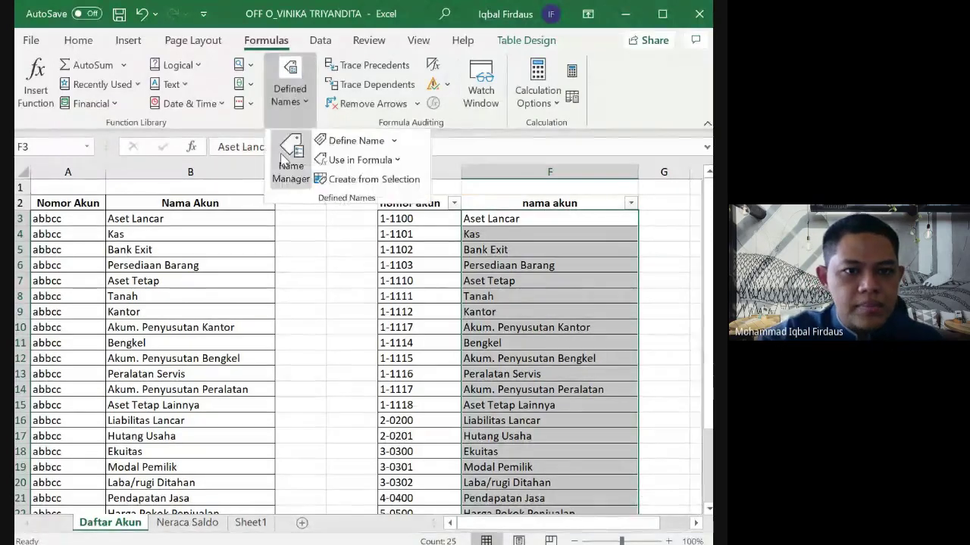
click(293, 151)
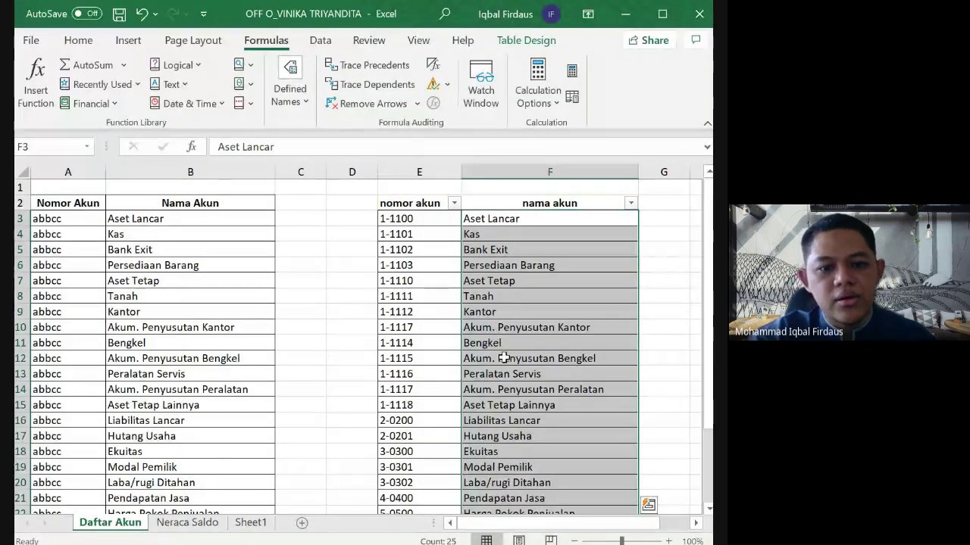
scroll(498, 356, down, 4)
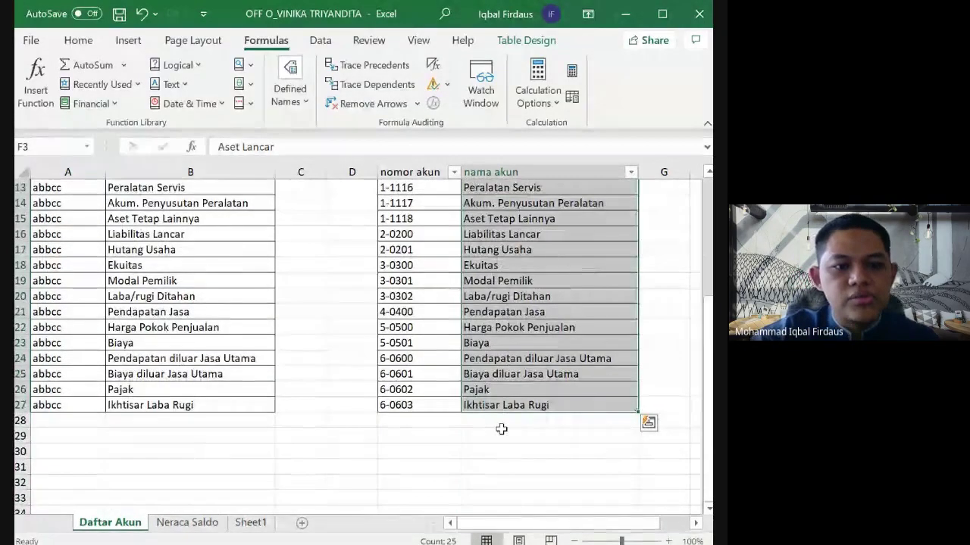
scroll(498, 429, up, 4)
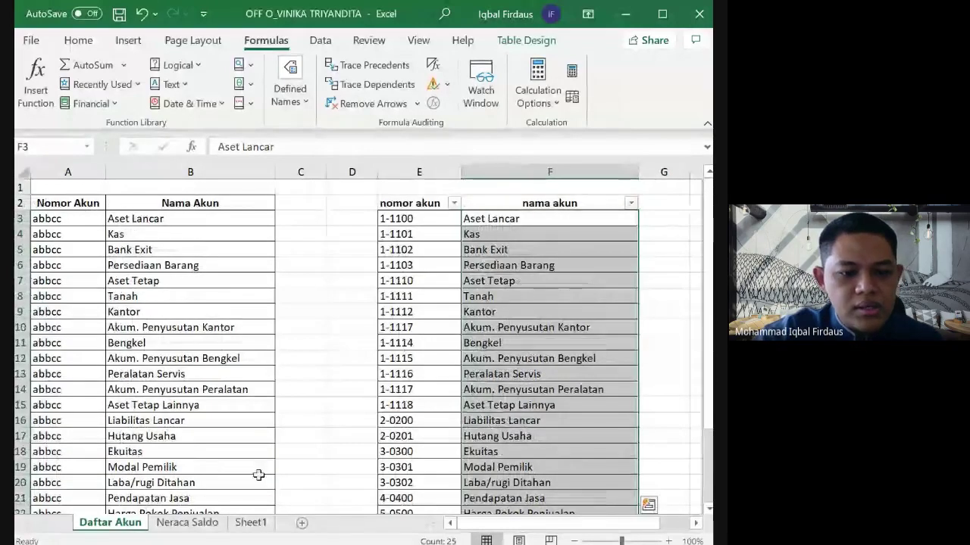
Step: Enter the second preparation step "2. Masuk ke data validation" in cell A12 of Sheet1
click(252, 522)
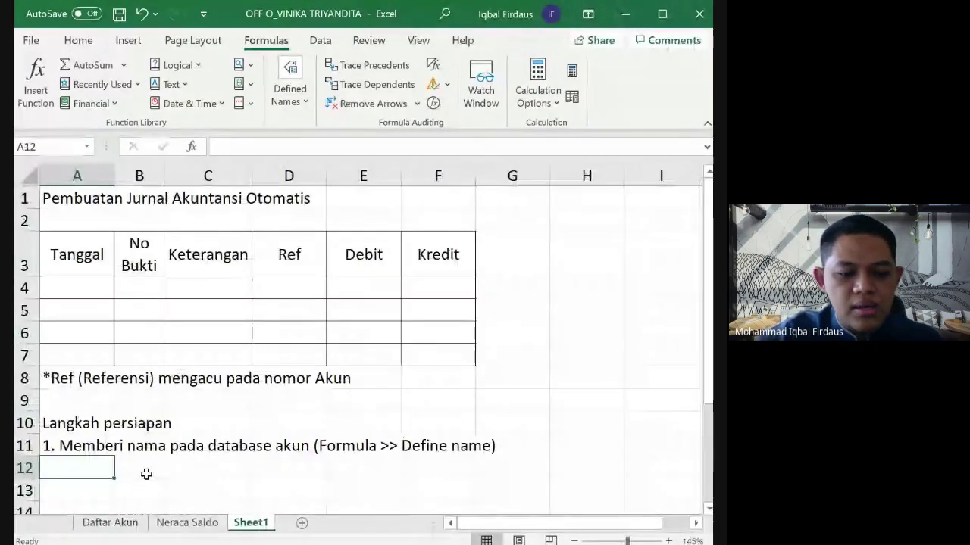
text(2.)
key(Return)
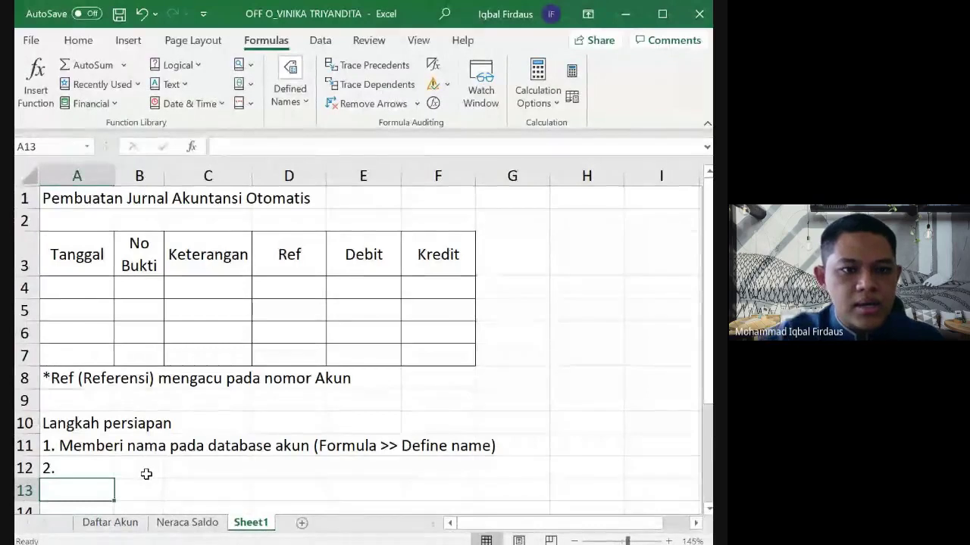
click(86, 468)
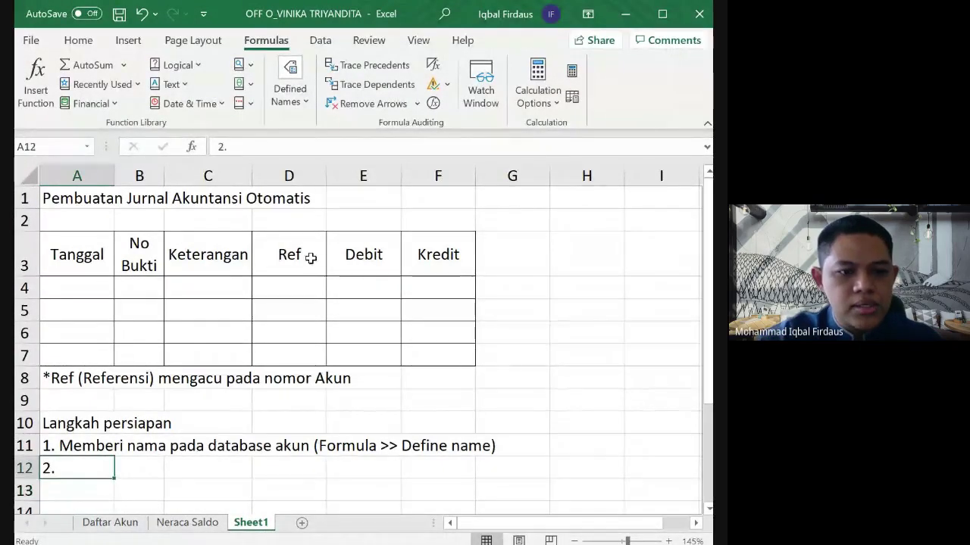
click(312, 38)
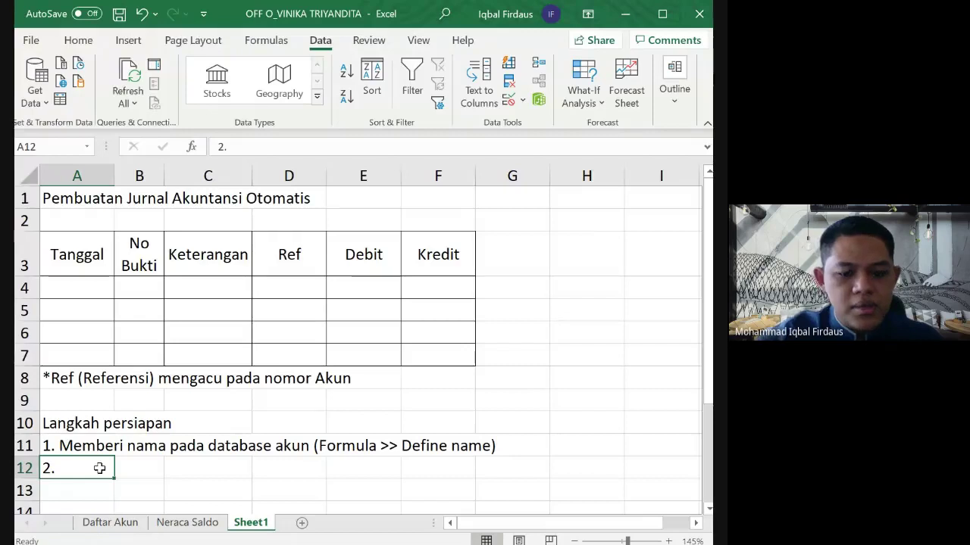
text(Ma)
key(BackSpace)
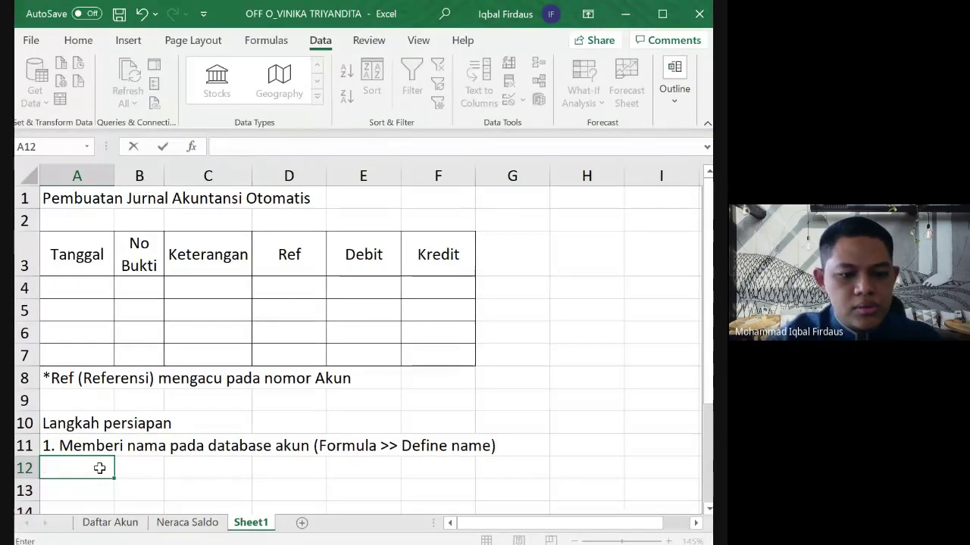
text(2. Masuk ke )
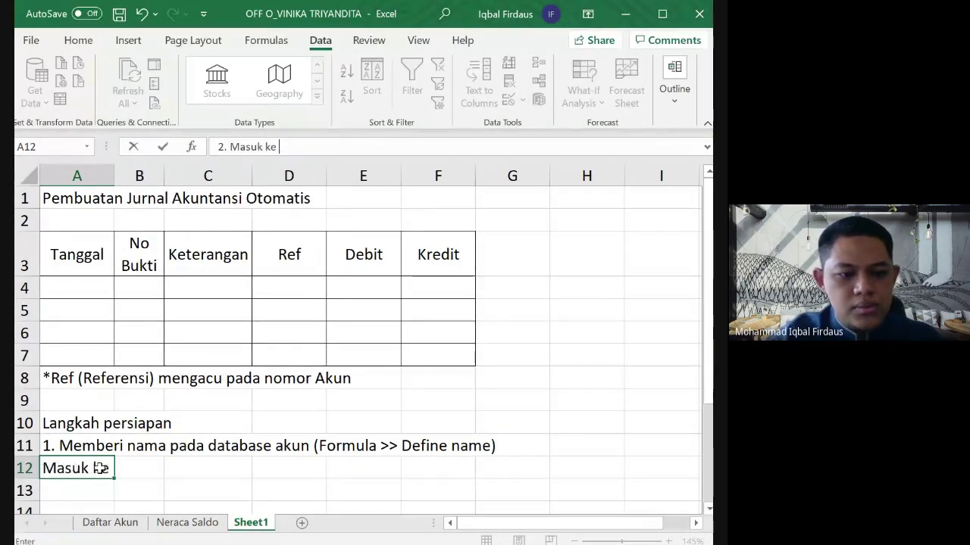
text(data vali)
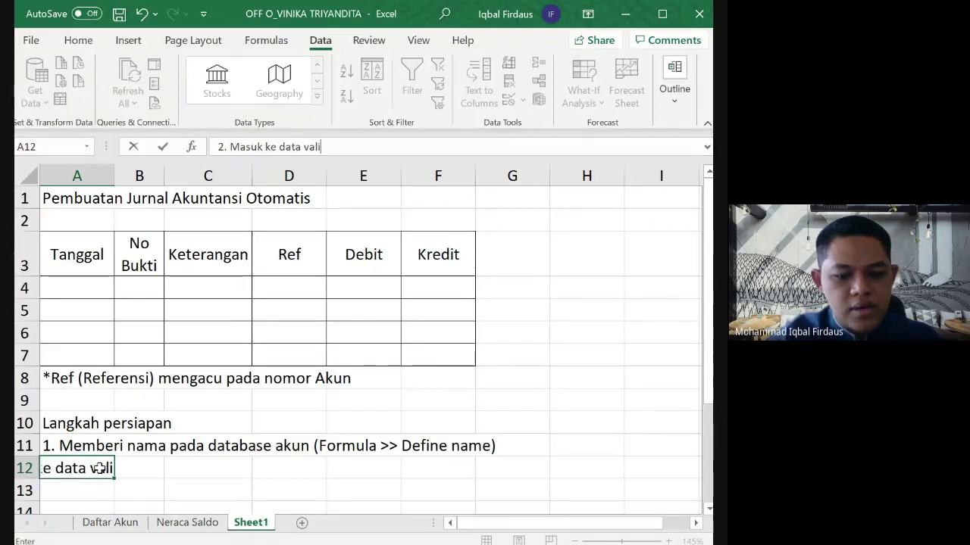
text(dation )
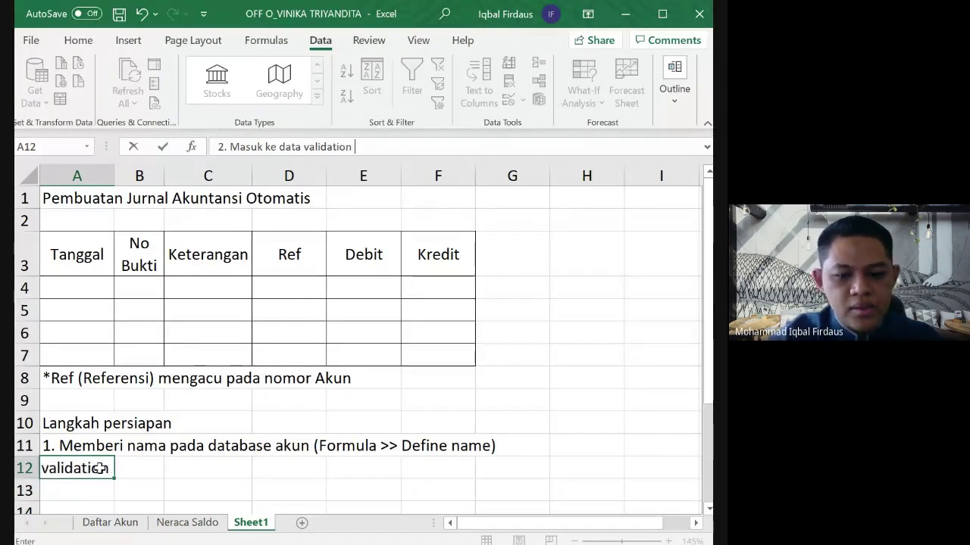
Step: Complete the preparation step text in cell A12 with "(Data >> Data Validation)"
text((Dat)
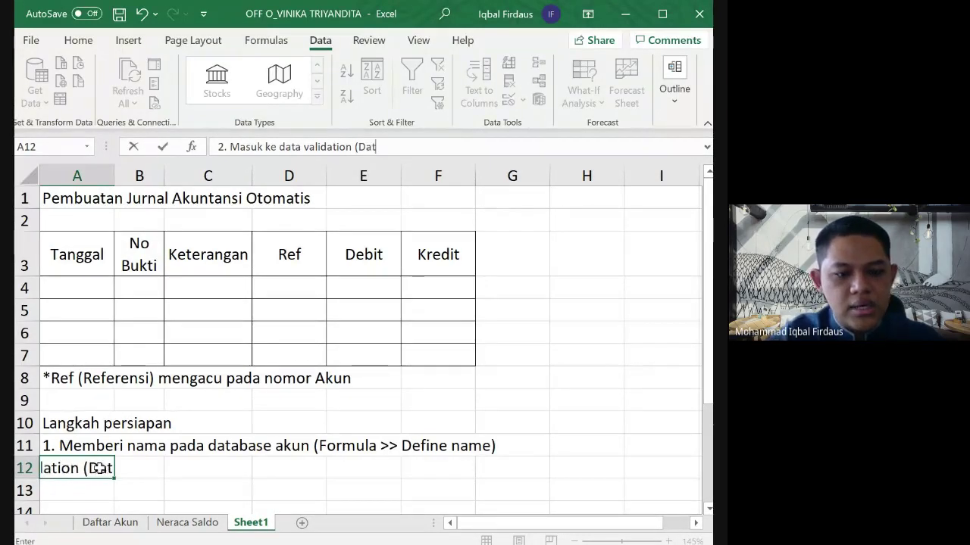
text(a >>D)
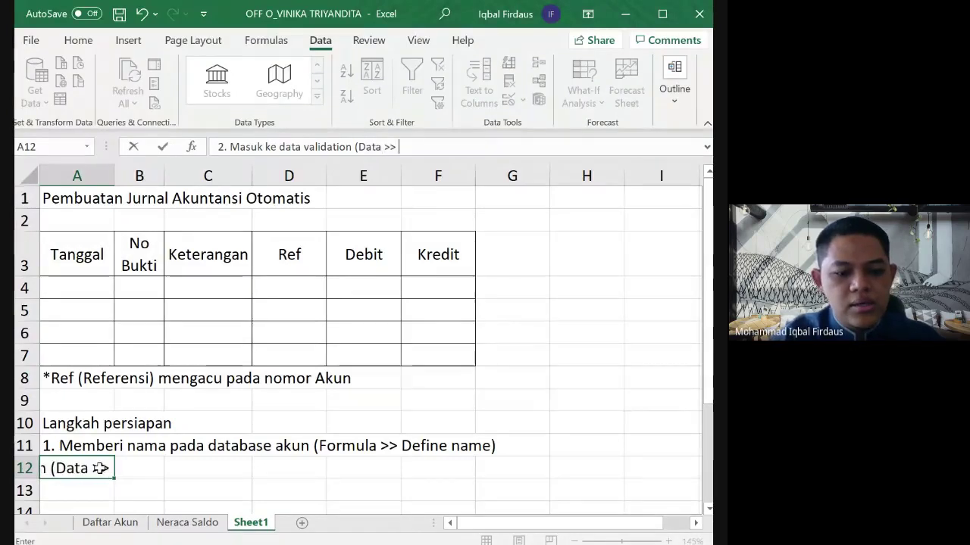
key(BackSpace)
text(DA)
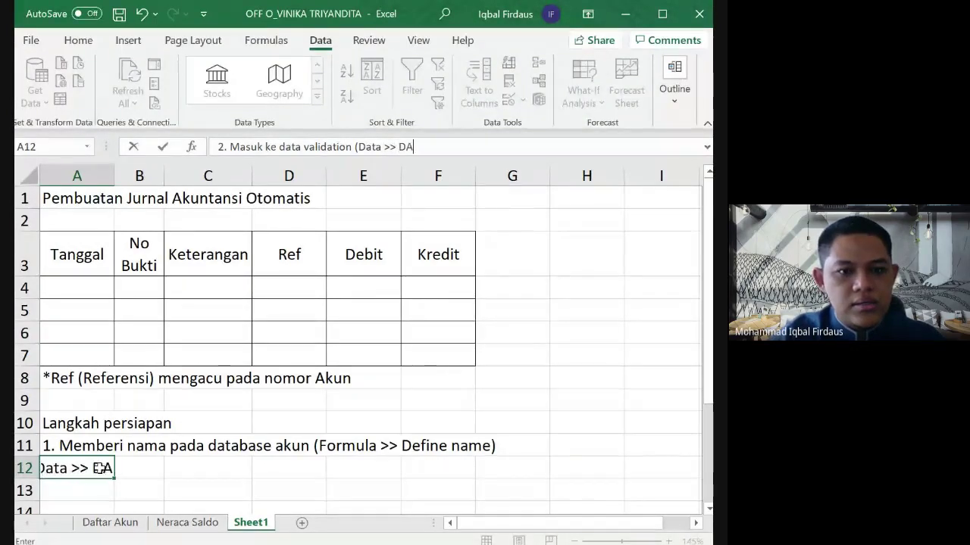
key(BackSpace)
key(BackSpace)
text(a)
key(BackSpace)
text(Data V)
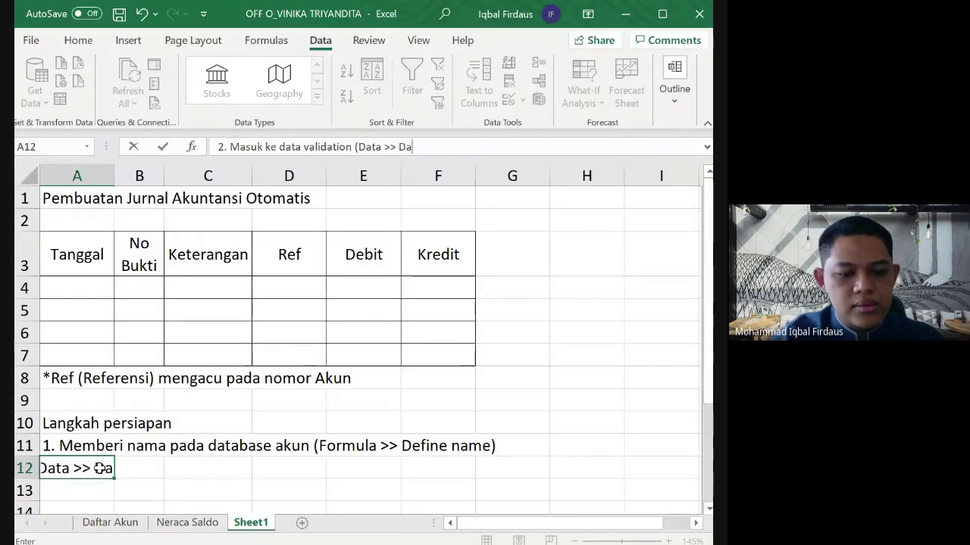
text(alidation)
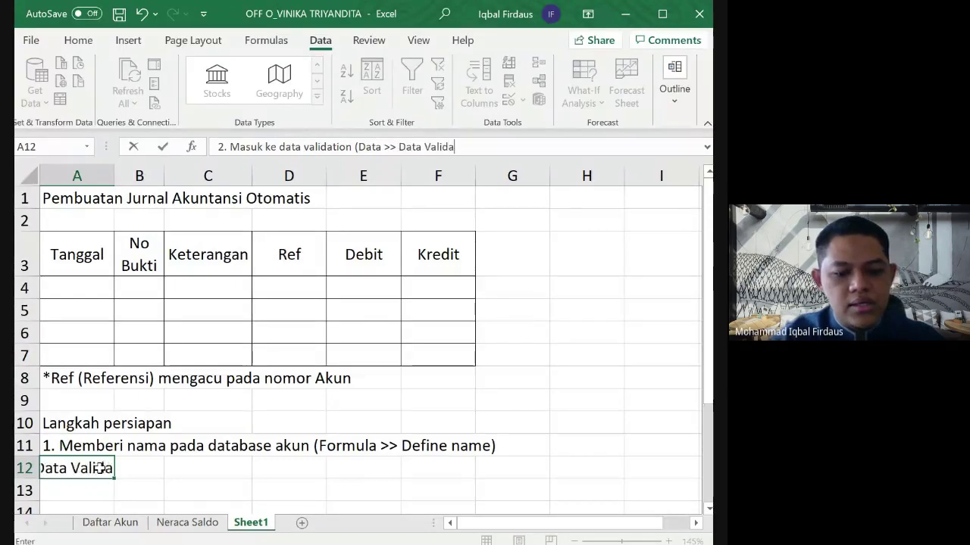
text())
key(Return)
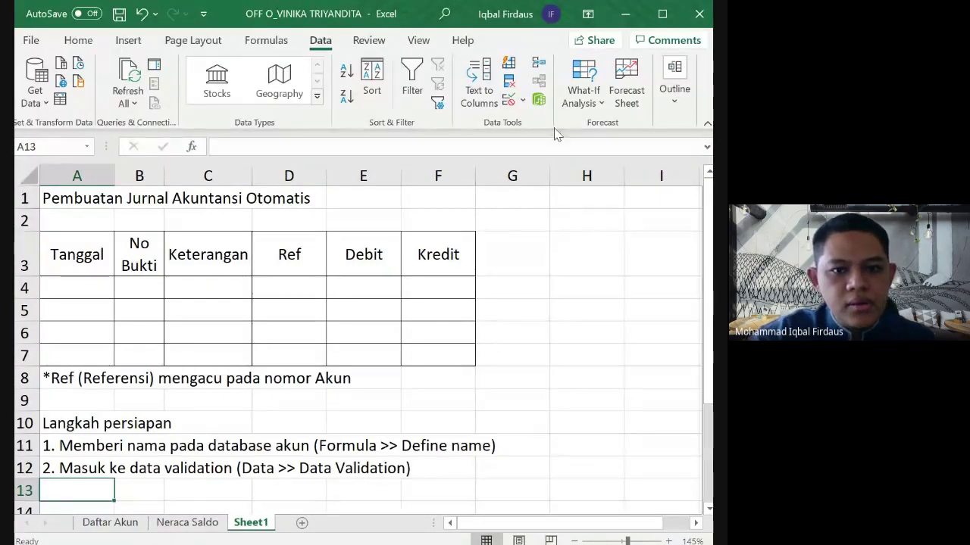
Step: Look at the Data Validation options and the header row of the journal table
click(522, 100)
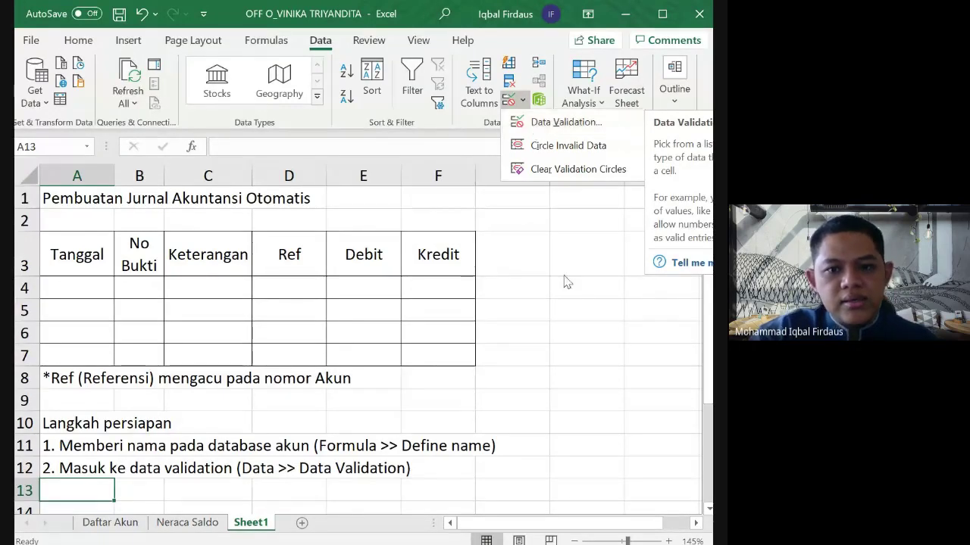
click(537, 282)
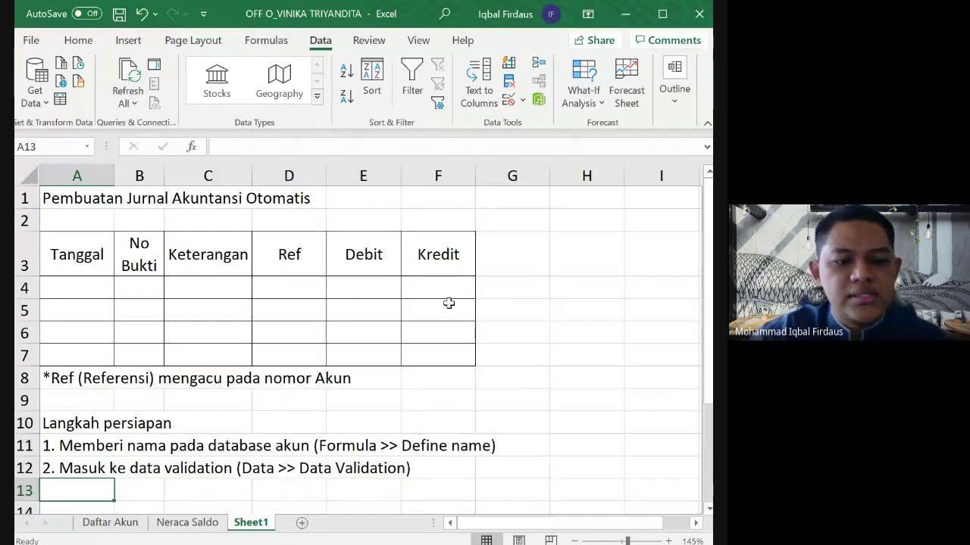
scroll(449, 303, down, 1)
scroll(449, 303, up, 1)
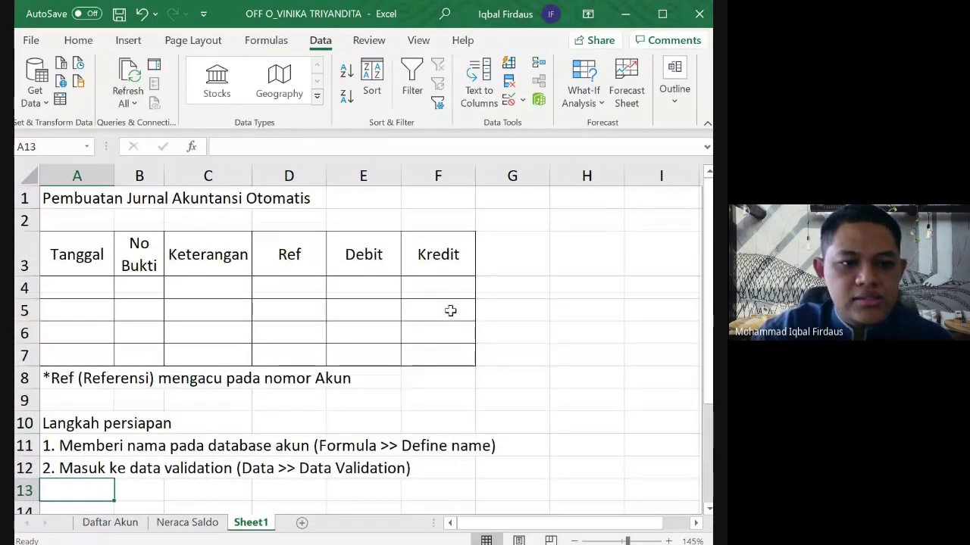
click(25, 244)
Step: Write "Contoh: Menerima" in cell A15, below the preparation steps
scroll(151, 356, down, 1)
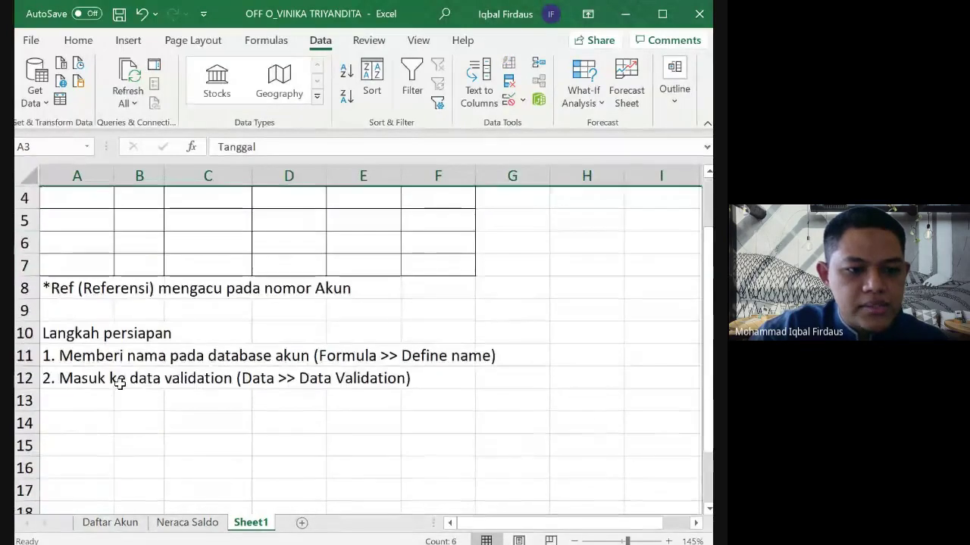
click(88, 428)
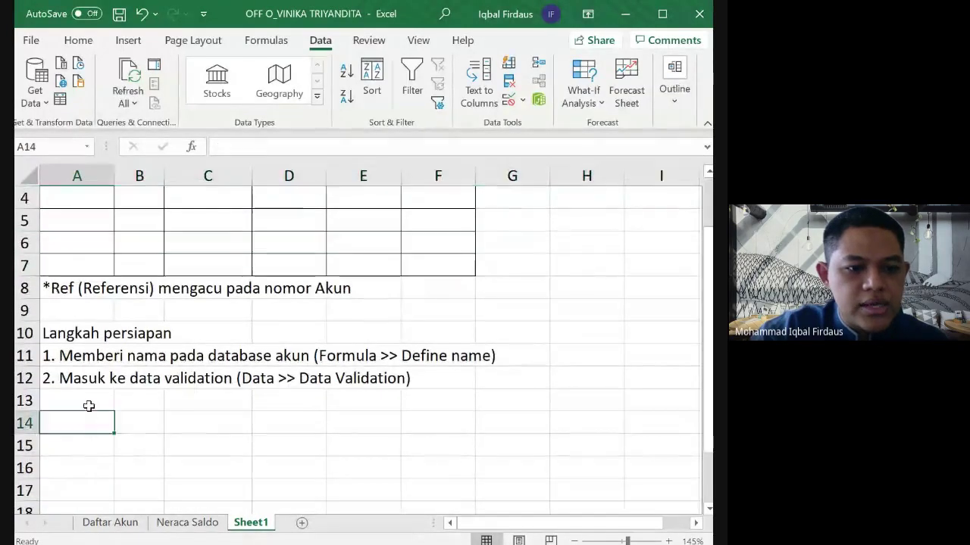
click(91, 446)
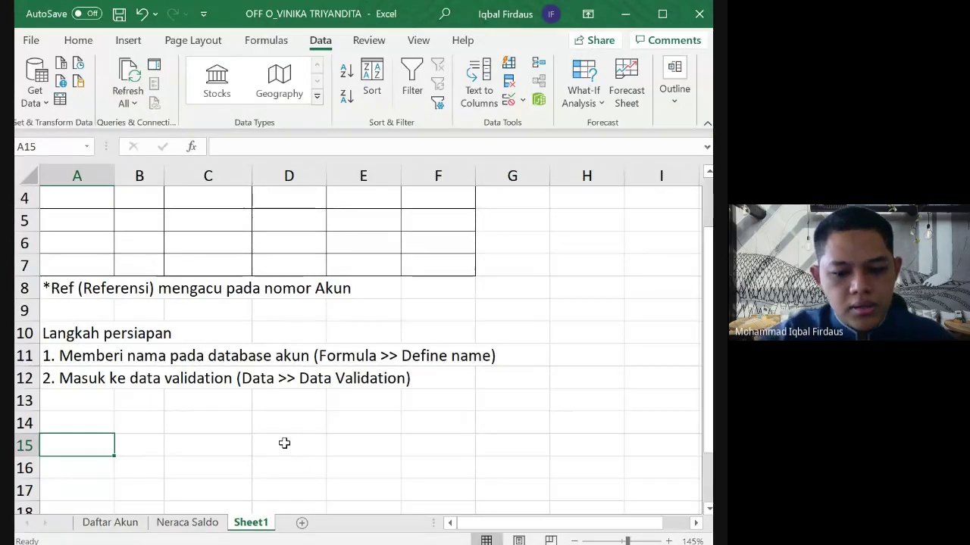
text(P)
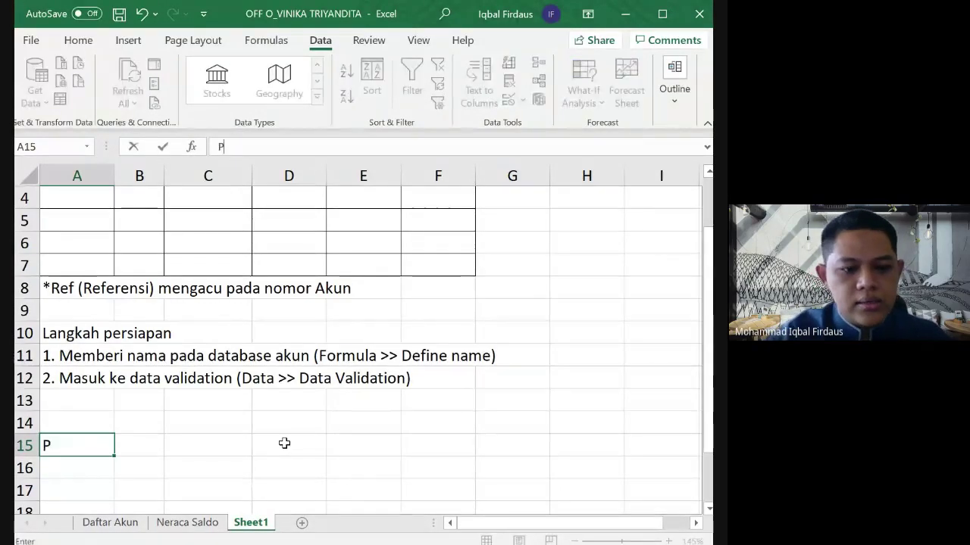
key(BackSpace)
text(Contoh)
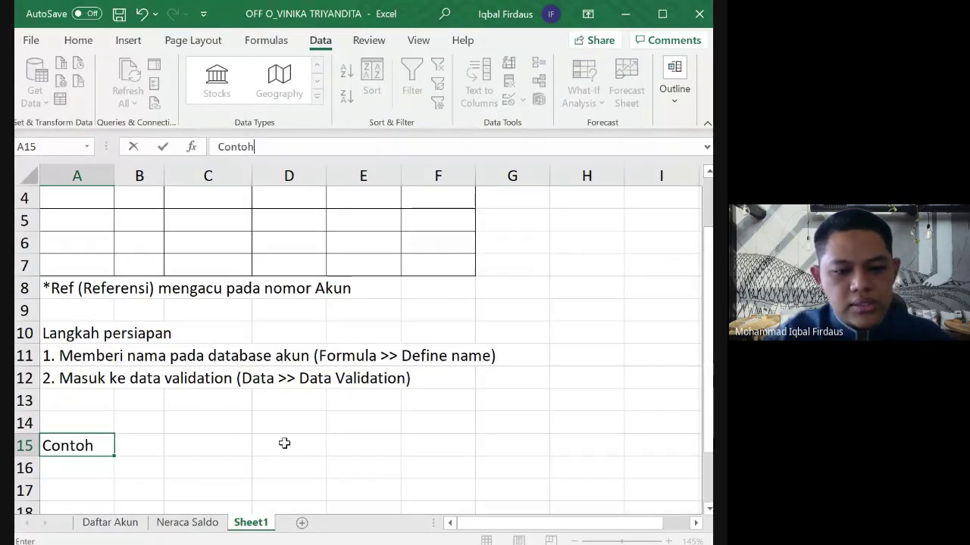
text(: M)
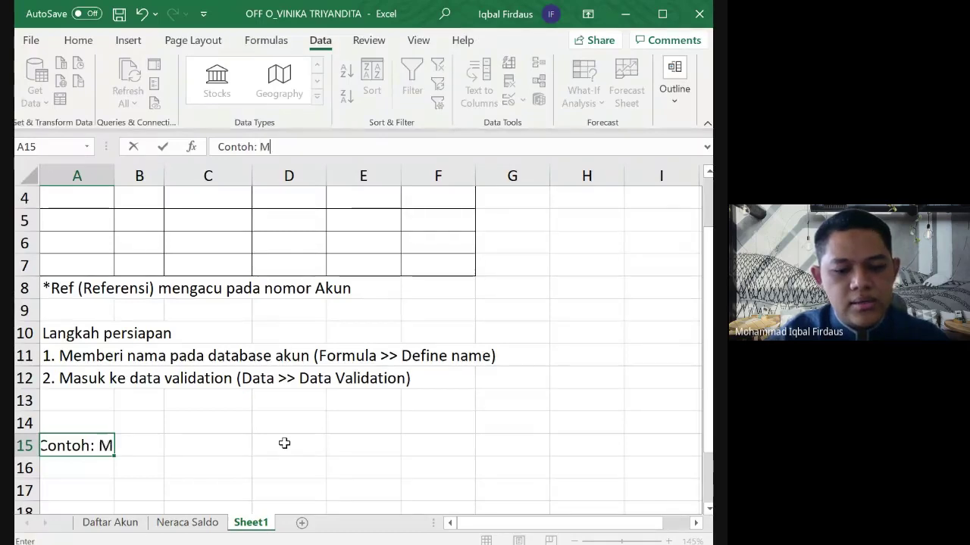
text(enerima)
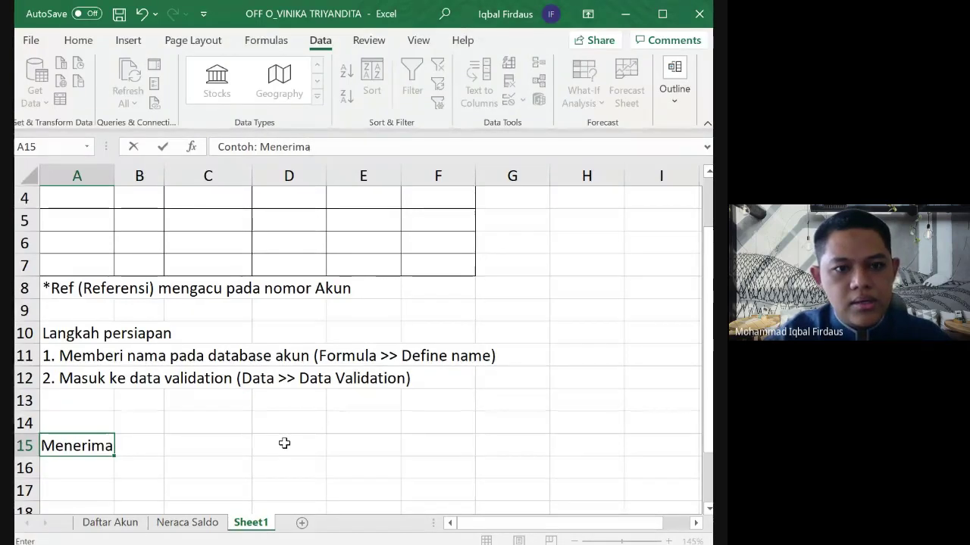
Step: Replace "Menerima" in the cell A15 example with "Menarik uang dari Bank Exit untuk menambah kas perusahaan"
key(BackSpace)
key(BackSpace)
key(BackSpace)
key(BackSpace)
key(BackSpace)
key(BackSpace)
key(BackSpace)
key(BackSpace)
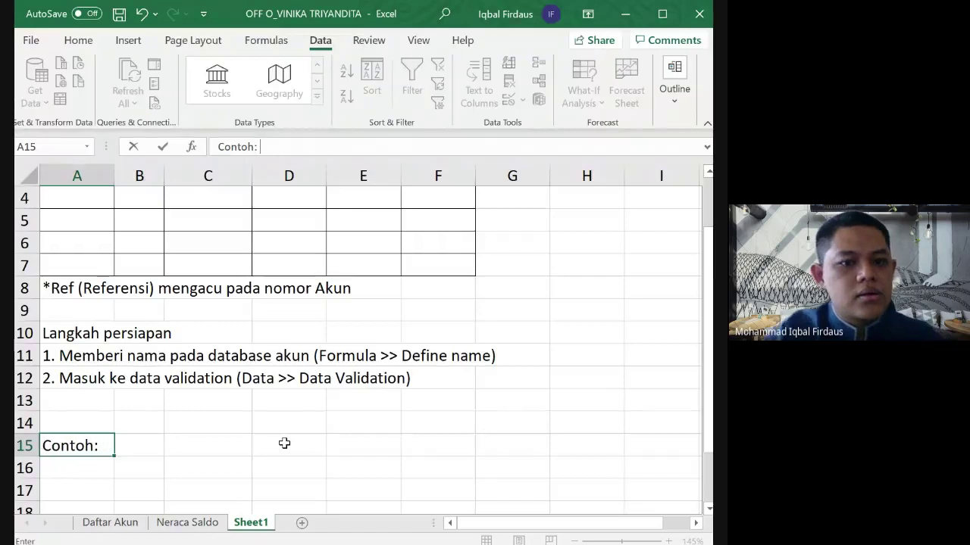
text(Menarik )
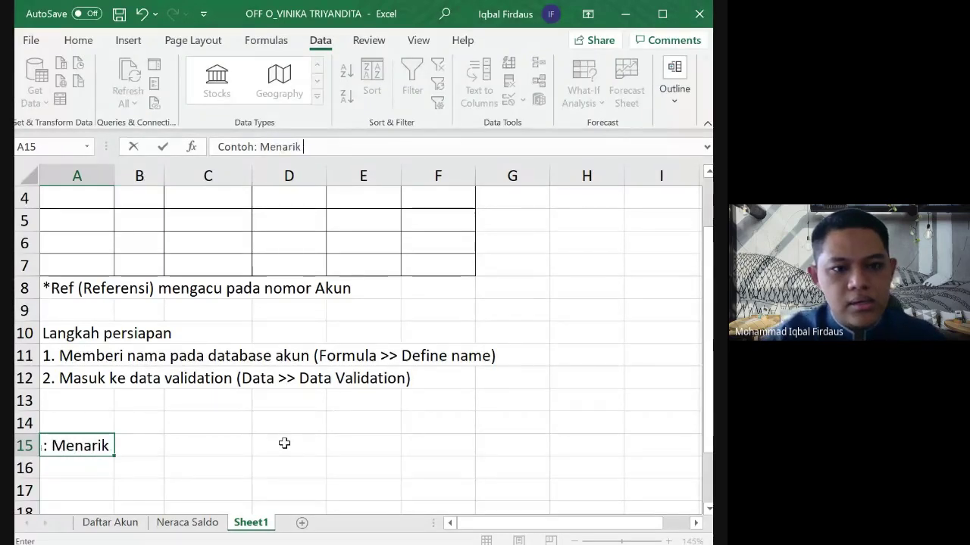
text(uang da)
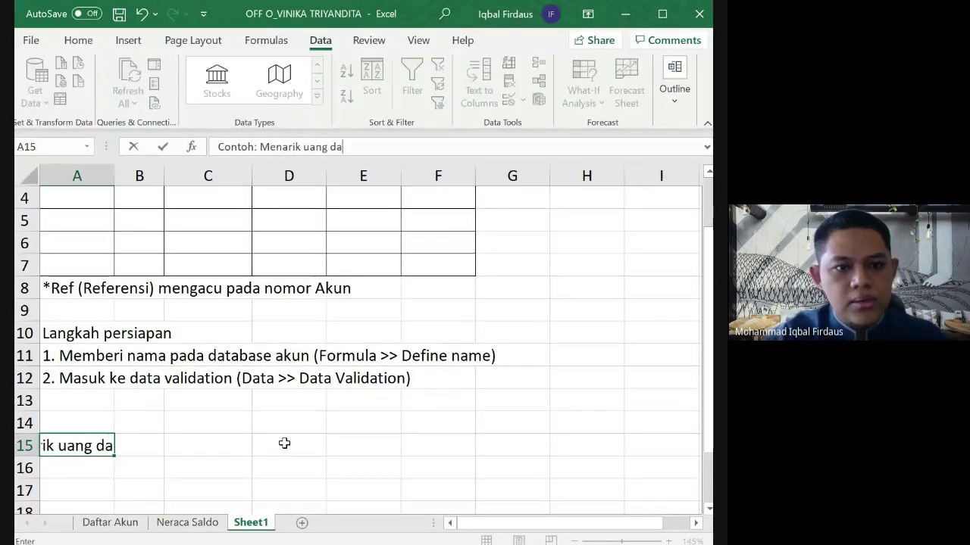
text(ri Bank E)
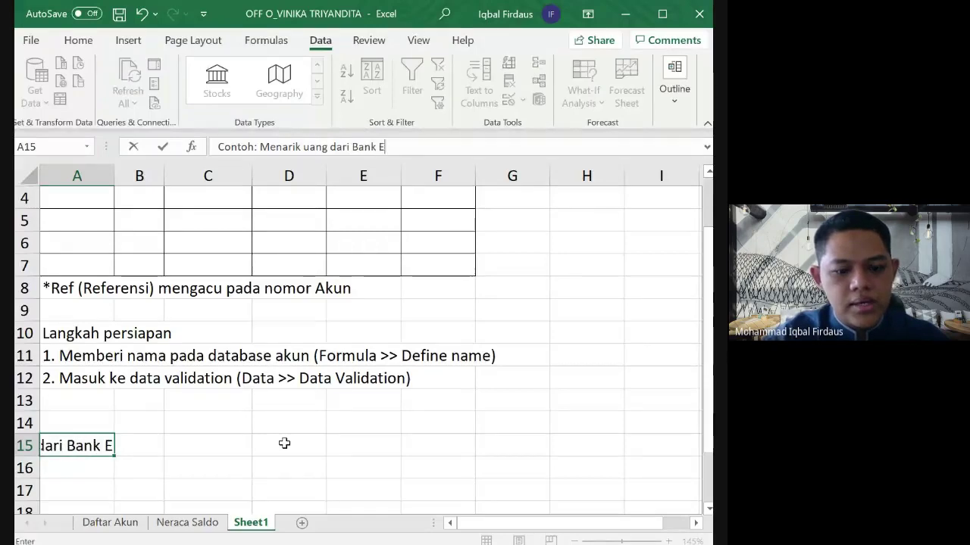
text(xit untu)
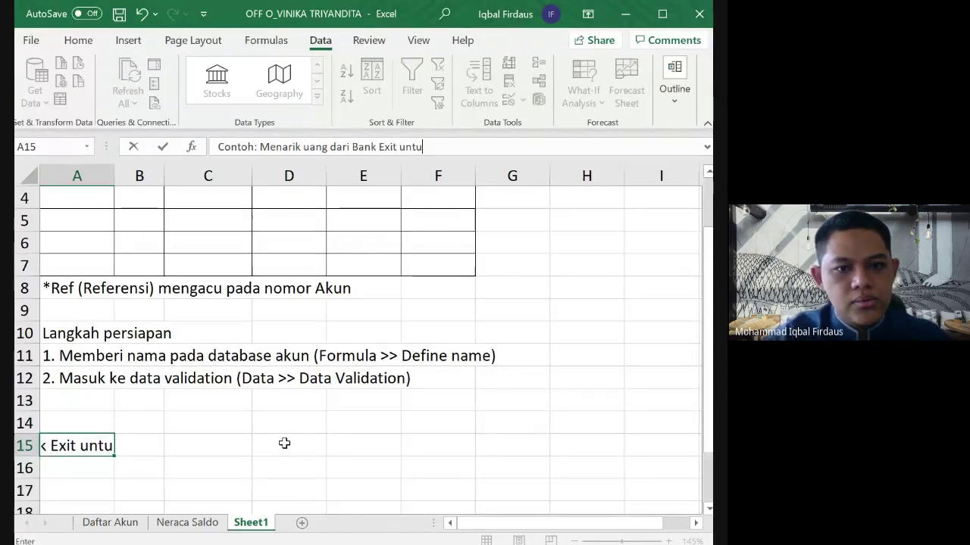
text(k menamba)
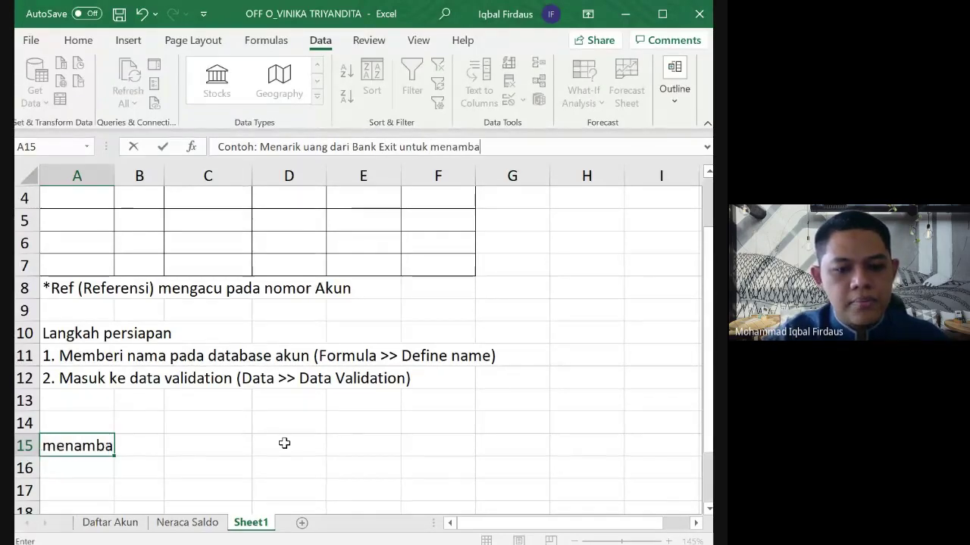
text(h kas )
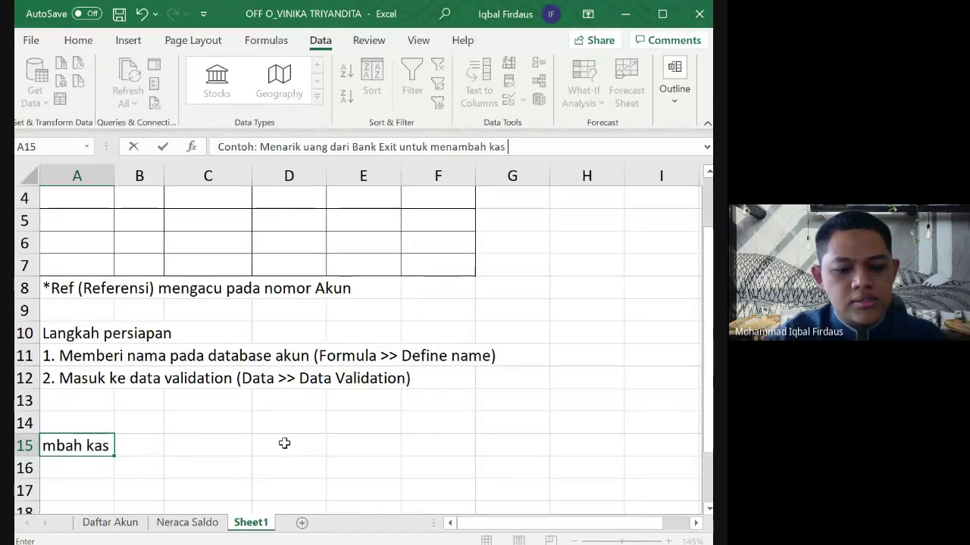
text(perusahaan se)
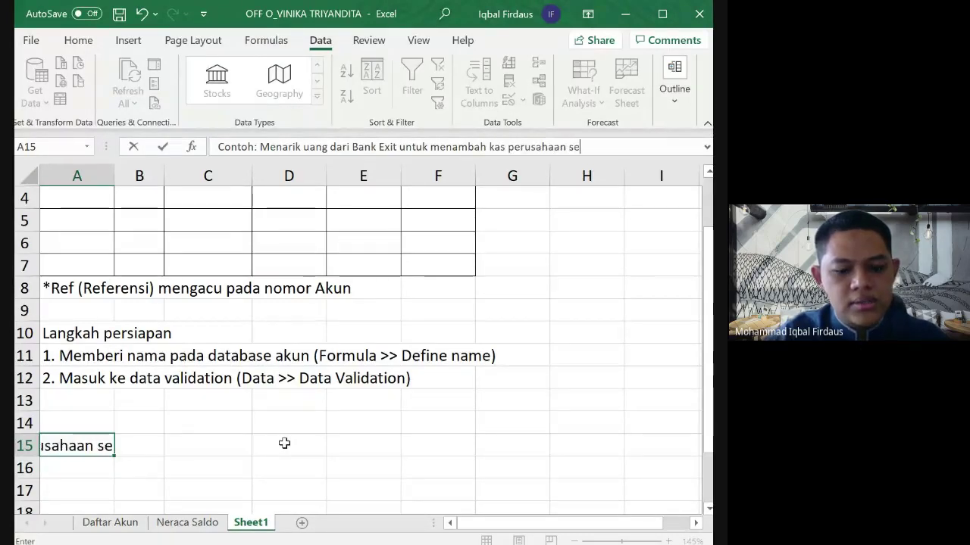
Step: Complete the example transaction in cell A15 with the amount "sebesar Rp 1.000.0000"
text(besar Rp 100)
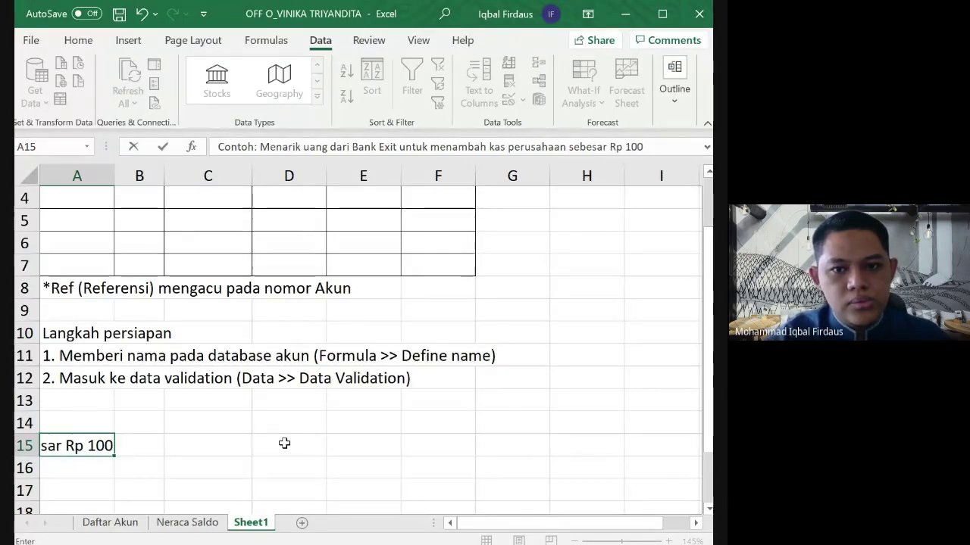
key(BackSpace)
key(BackSpace)
text(.0000)
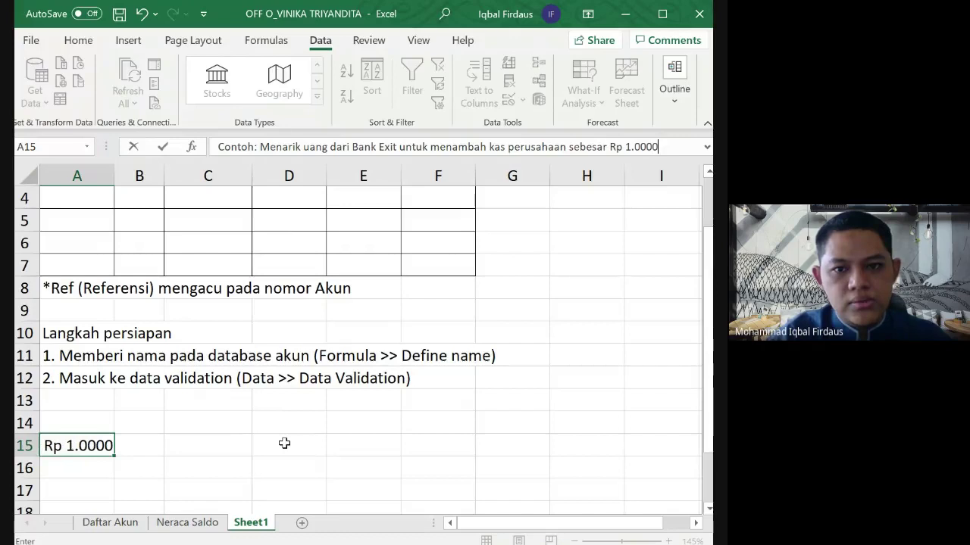
key(BackSpace)
text(.0000)
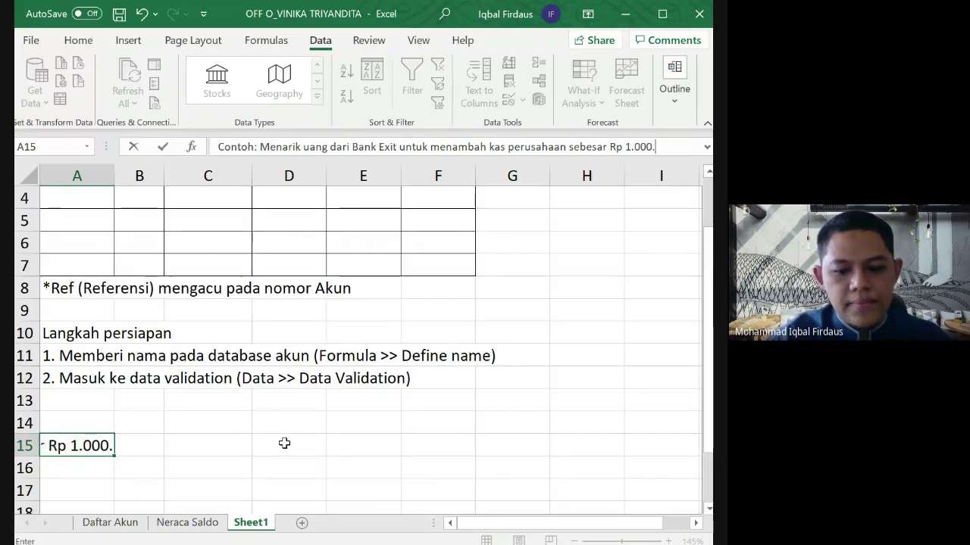
key(Return)
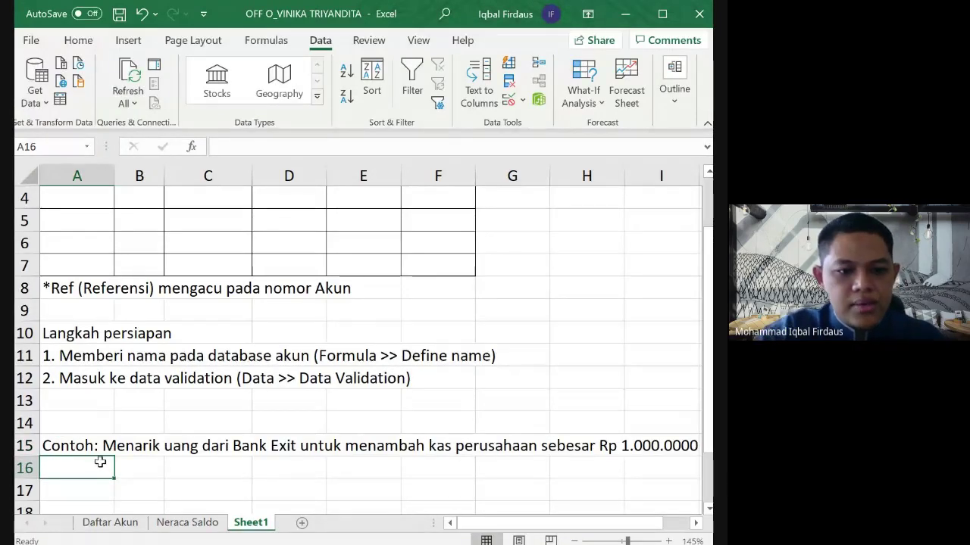
Step: Copy the journal header and its first two empty rows (A3:F5) to cell A16, directly below the example transaction
scroll(99, 462, down, 1)
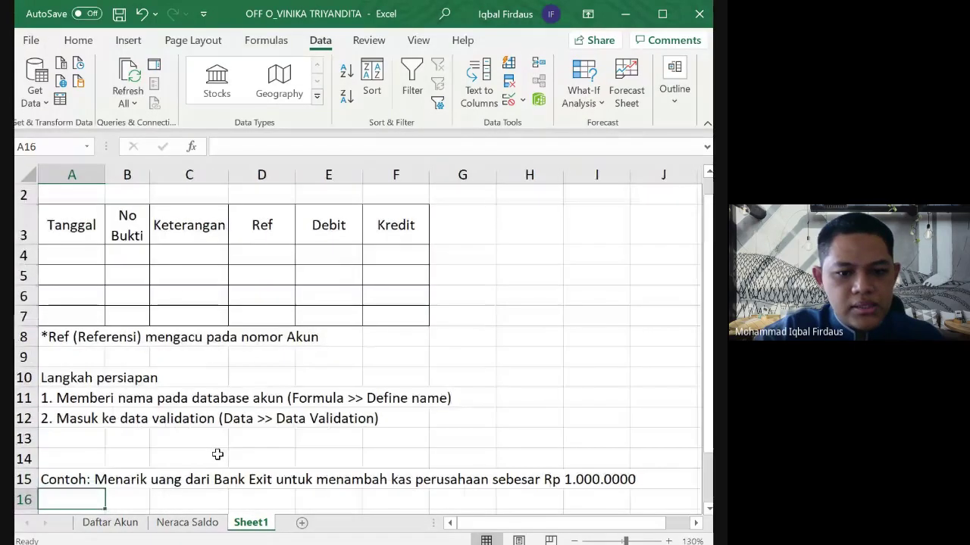
scroll(217, 455, down, 1)
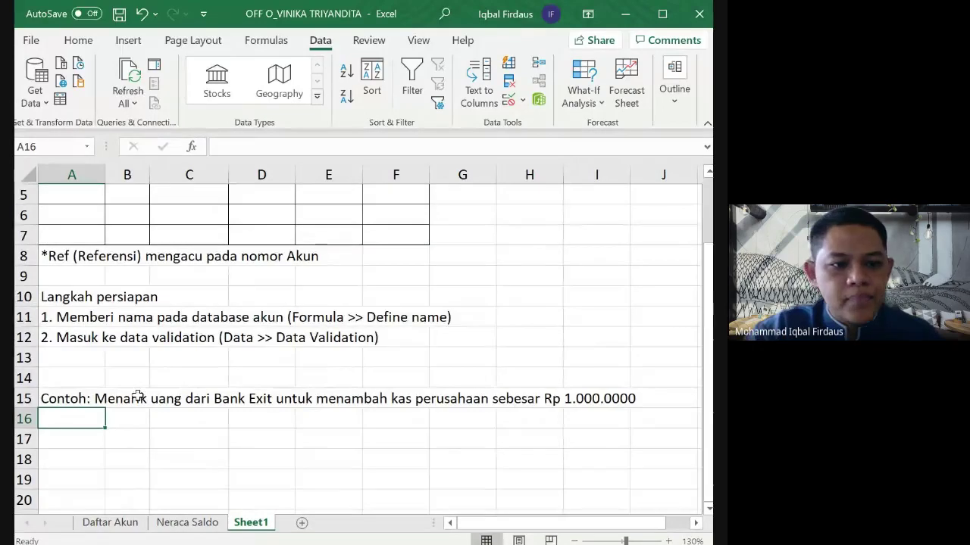
scroll(138, 395, up, 1)
drag(76, 227, 402, 278)
key(ctrl+c)
scroll(227, 318, down, 2)
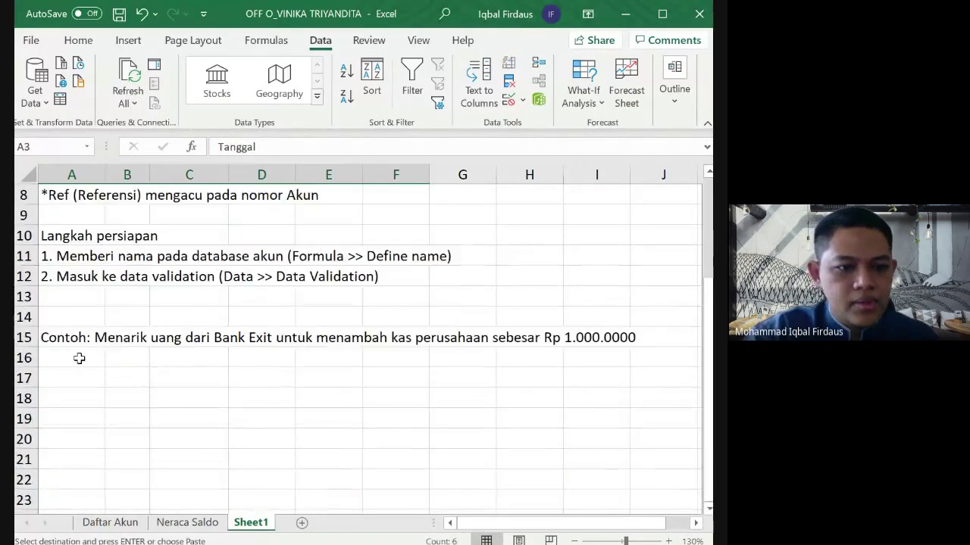
click(78, 357)
key(ctrl+v)
click(553, 370)
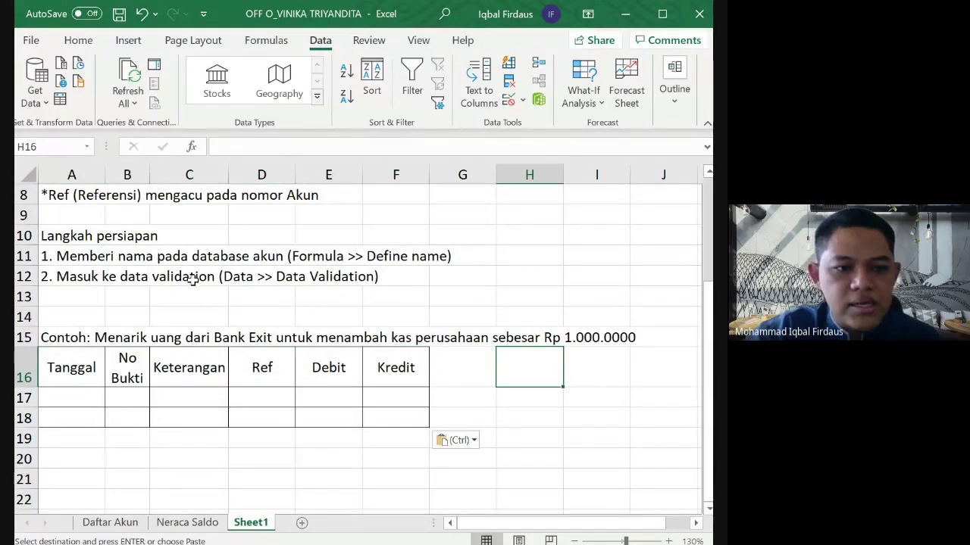
click(196, 396)
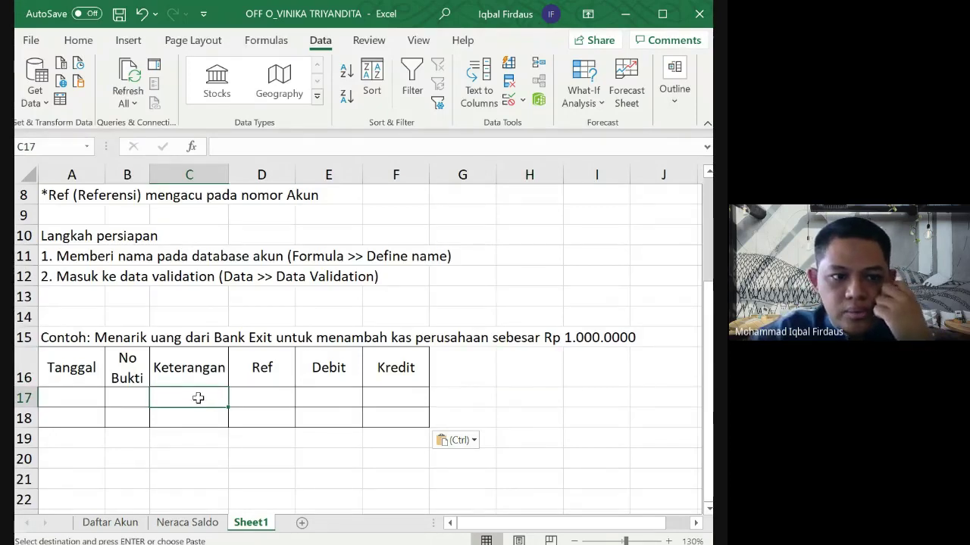
Step: Reword the step in cell A12 as "2. Klik bagian bawah keterangan, kemudian masuk ke data validation (Data >> Data Validation)"
click(65, 275)
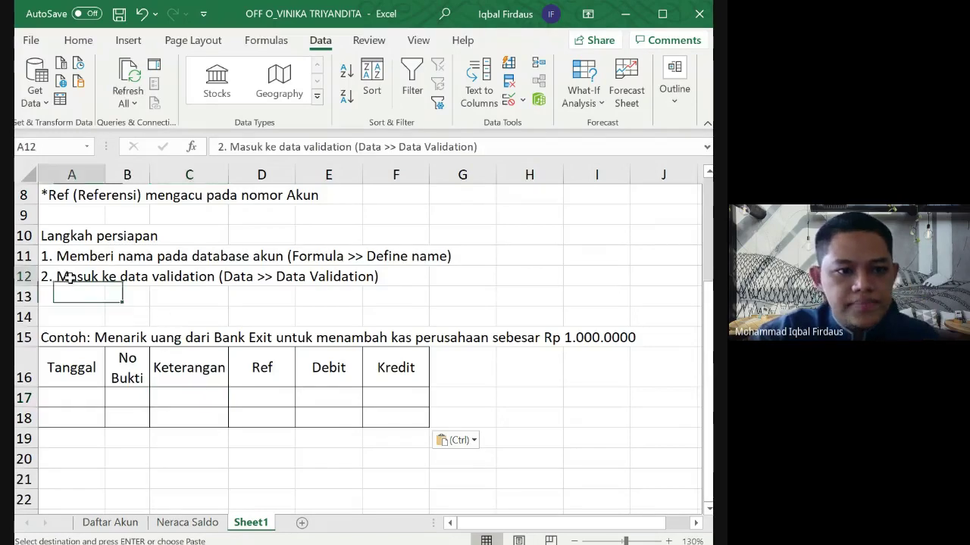
click(229, 146)
text(Klik)
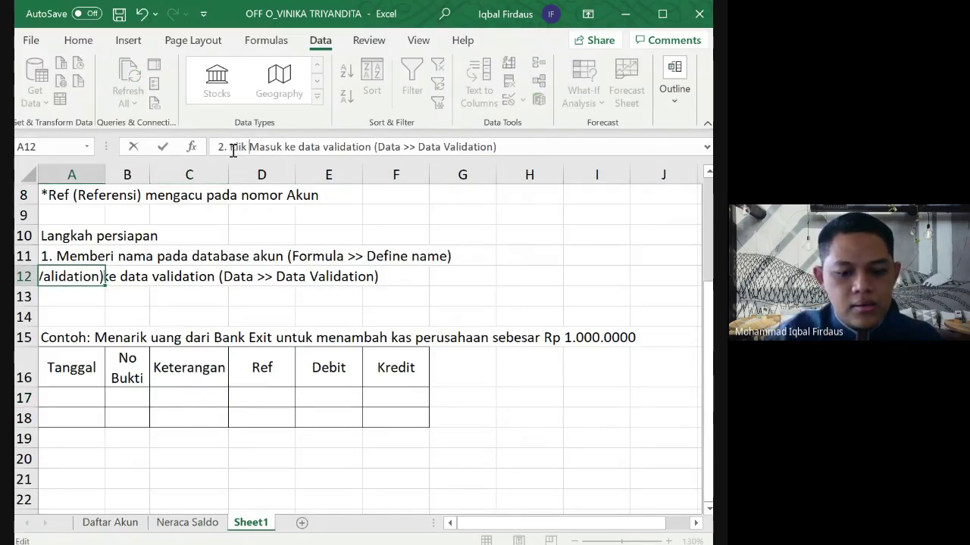
text( bagian )
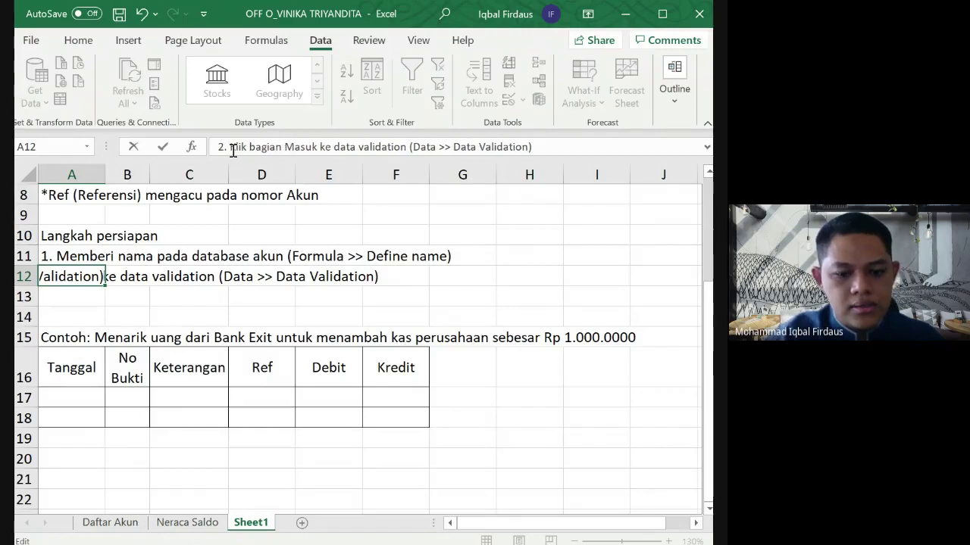
text(bahaw)
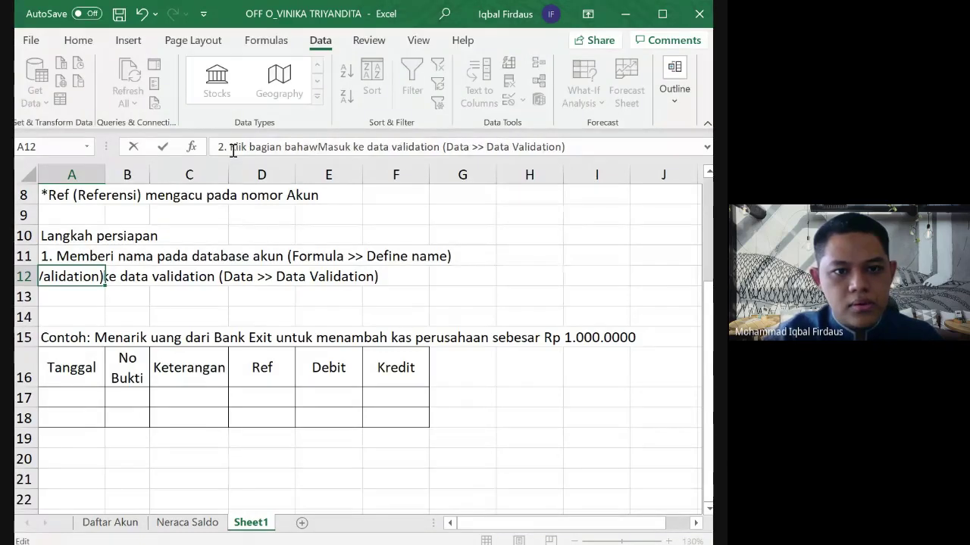
key(BackSpace)
key(BackSpace)
key(BackSpace)
text(wah k)
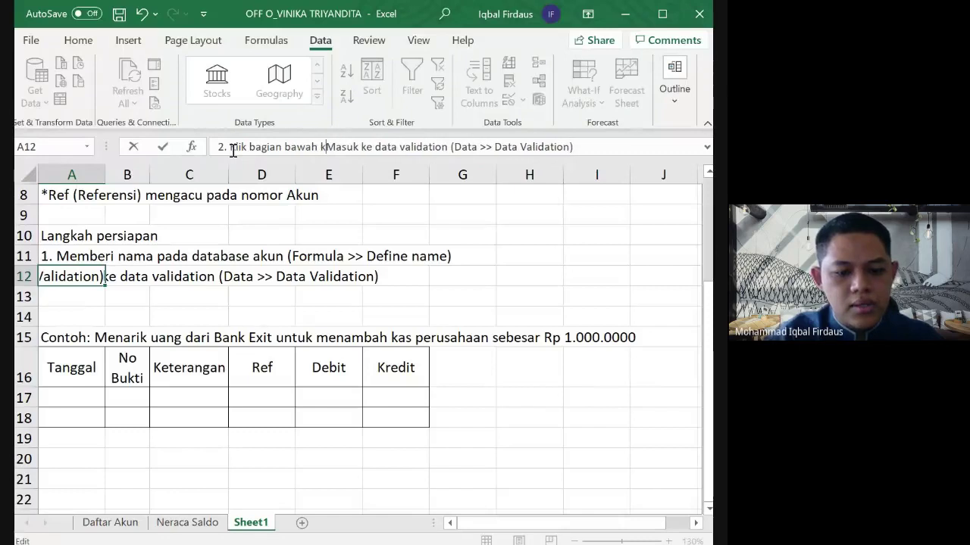
text(eterangan,)
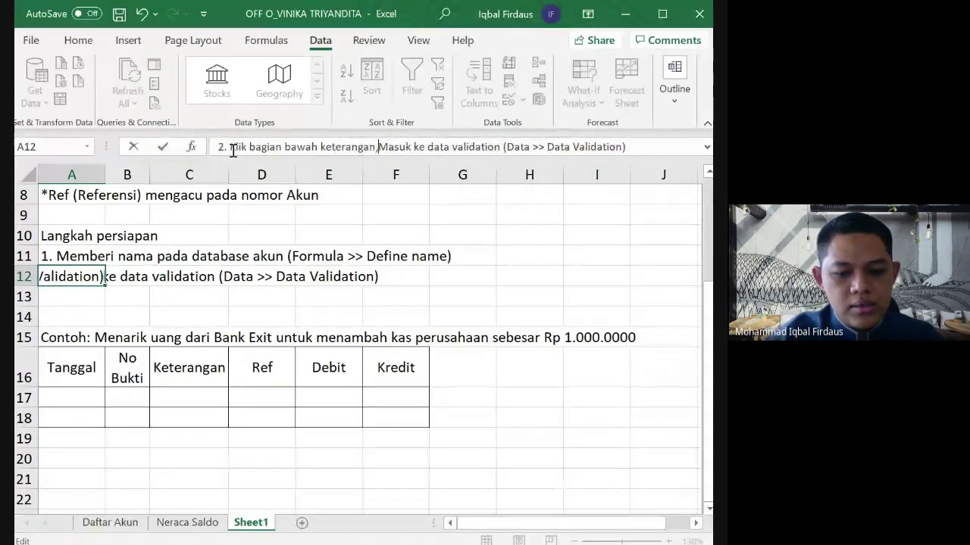
text( kemudian)
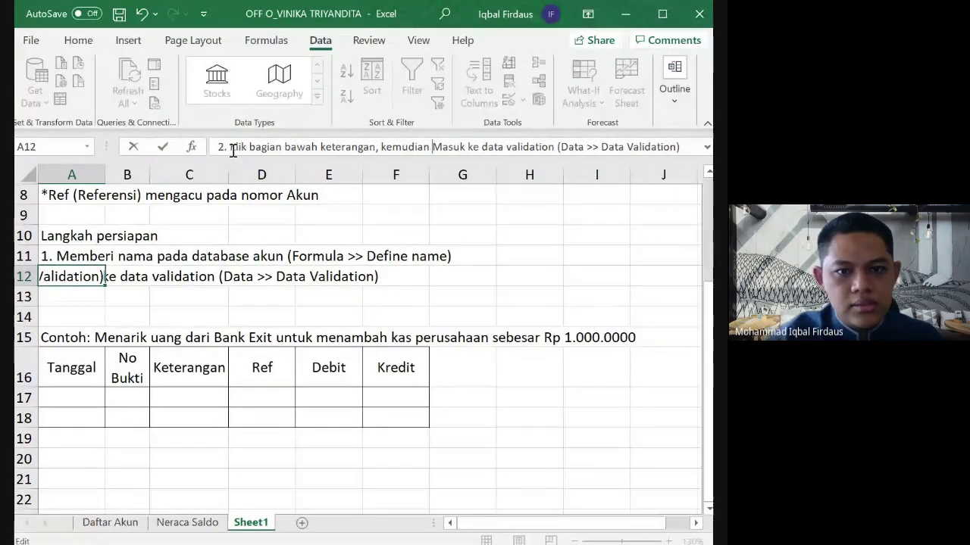
key(Delete)
text(m)
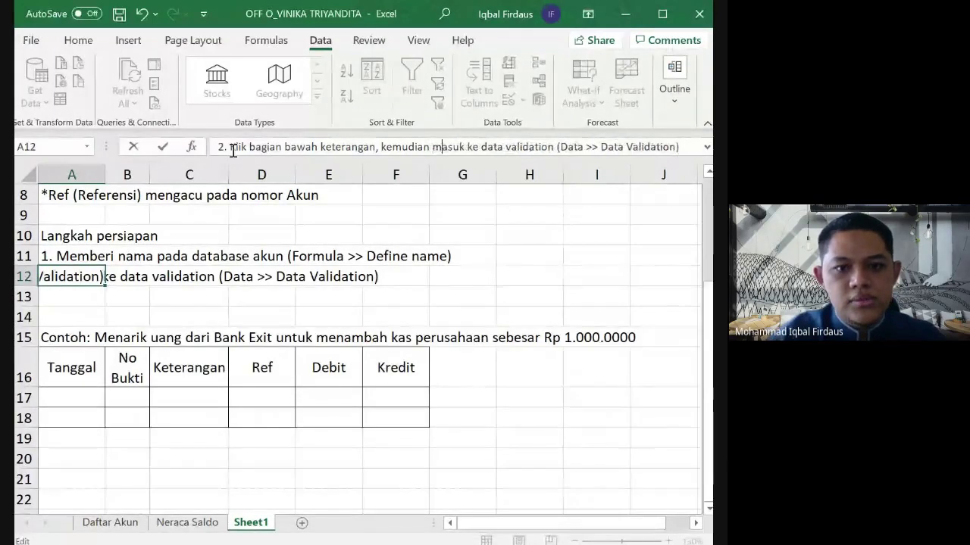
key(Return)
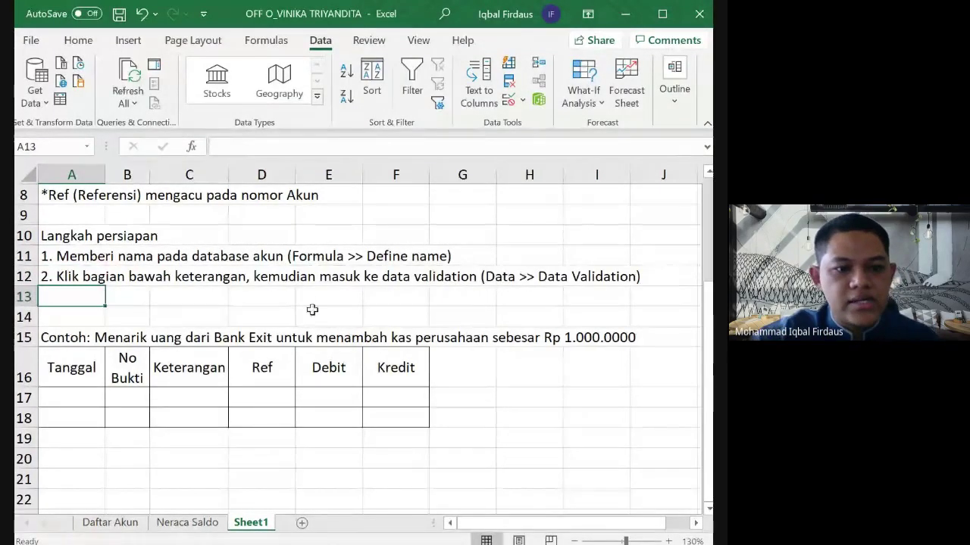
Step: Add account-list data validation to cell C17 with the input message "Pilih Akun yang akan dicatat dengan menekan tombol di bagian kanan"
click(216, 396)
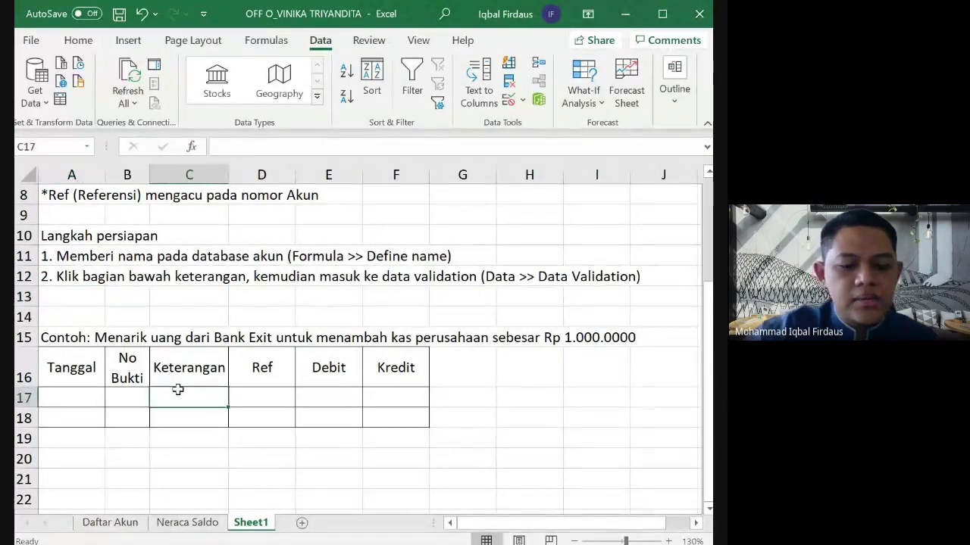
click(521, 100)
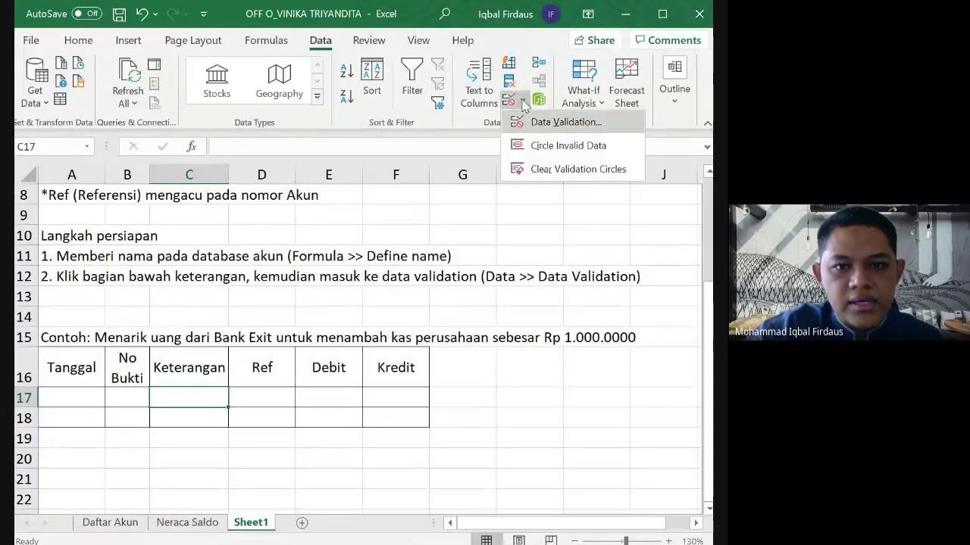
click(564, 122)
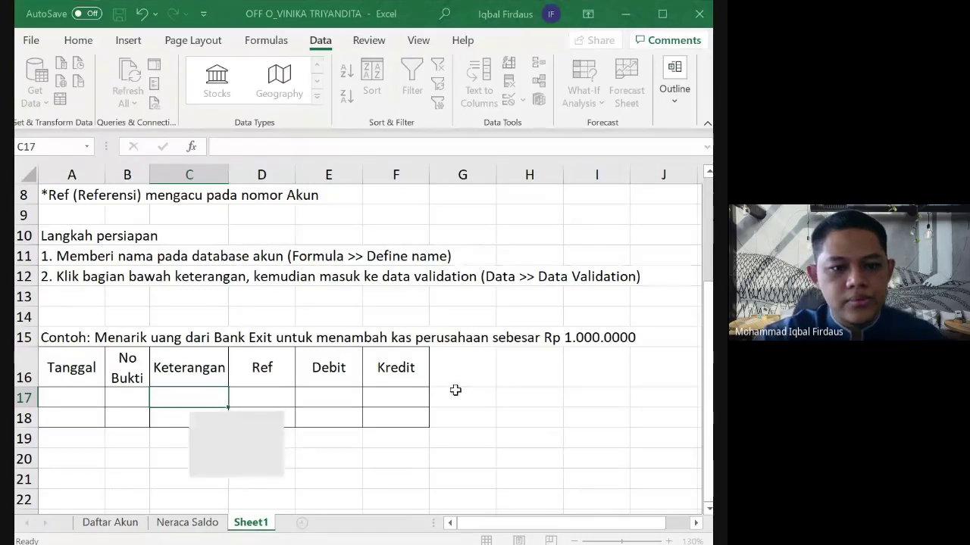
Step: Browse the account choices offered in cell C17 under Keterangan without choosing one
click(200, 400)
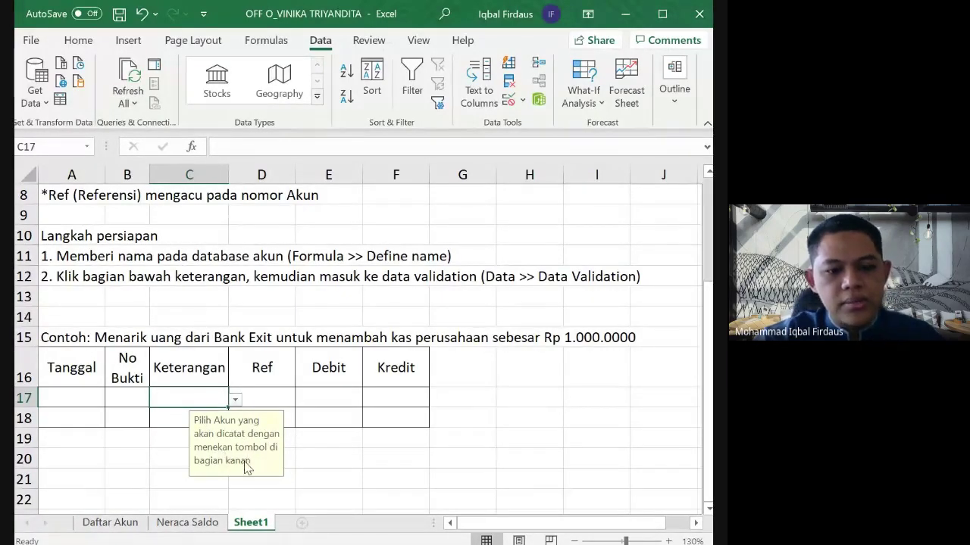
click(235, 401)
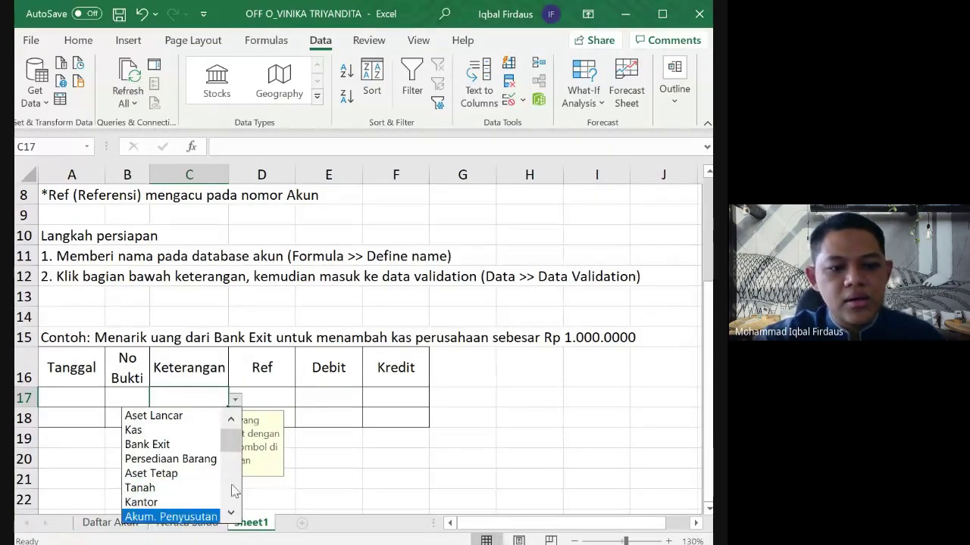
drag(236, 450, 236, 506)
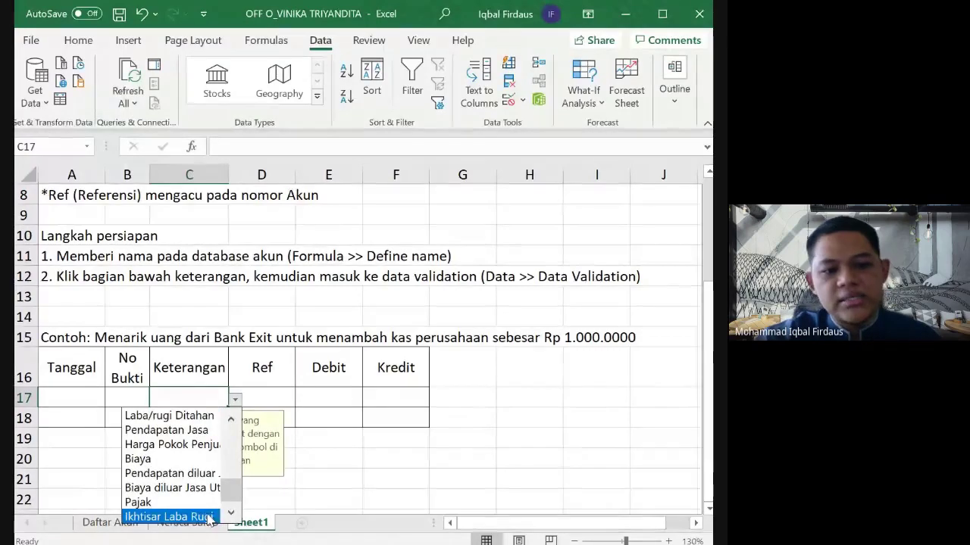
click(310, 482)
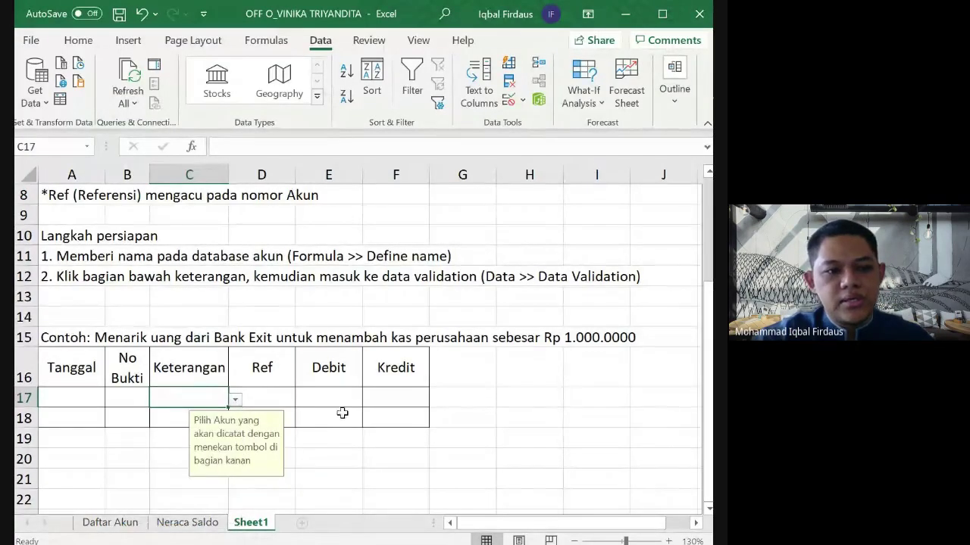
Step: Enter the third preparation step "3. Setting dengan memilih:" in cell A13
click(78, 300)
text(3)
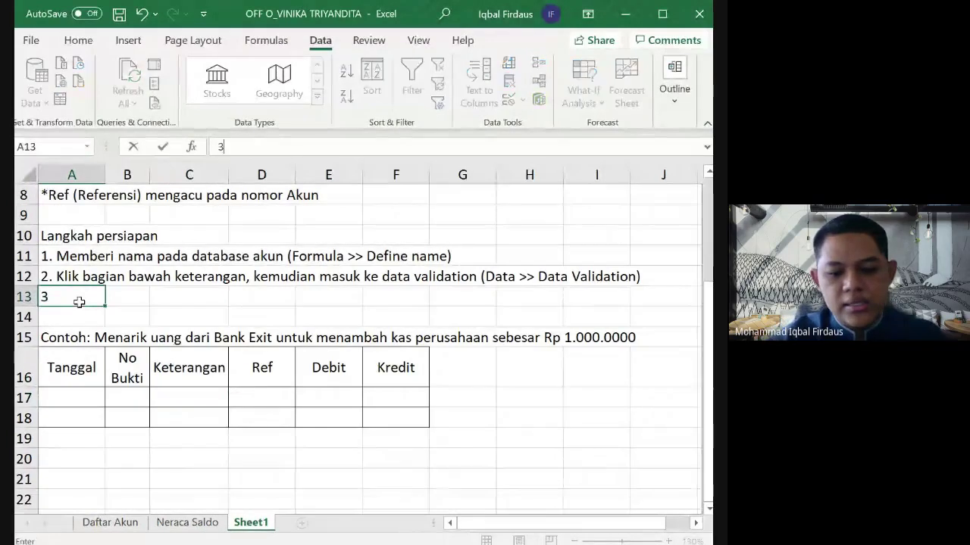
text(. Setti)
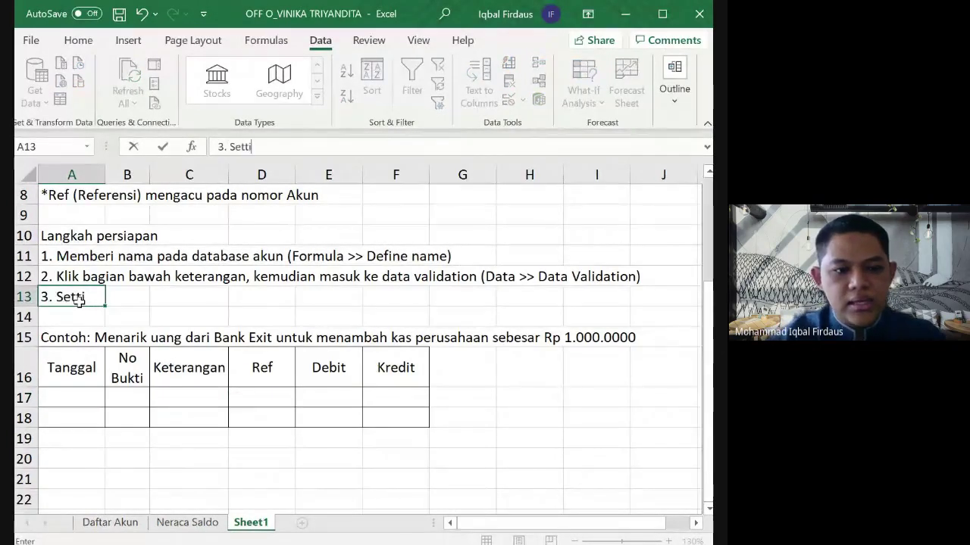
text(ng dengan m)
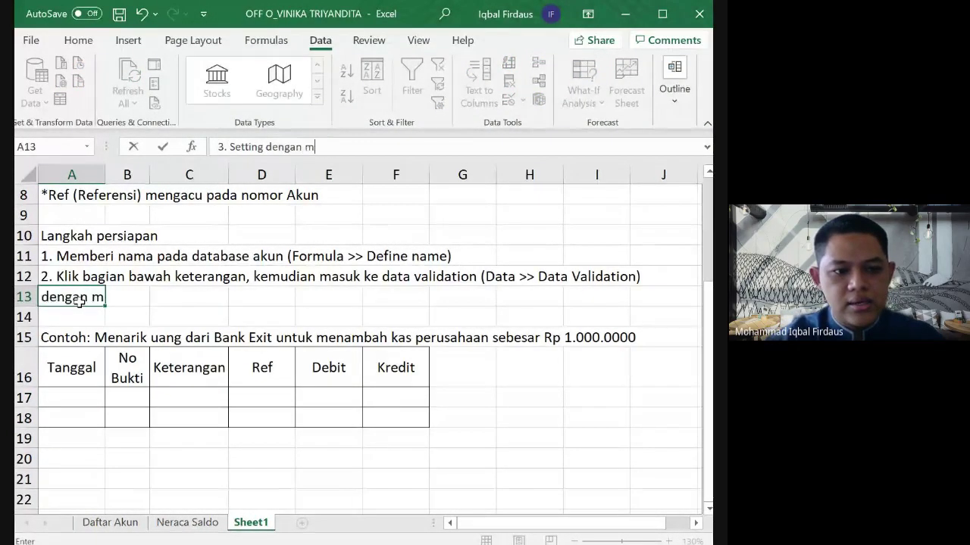
text(emilih)
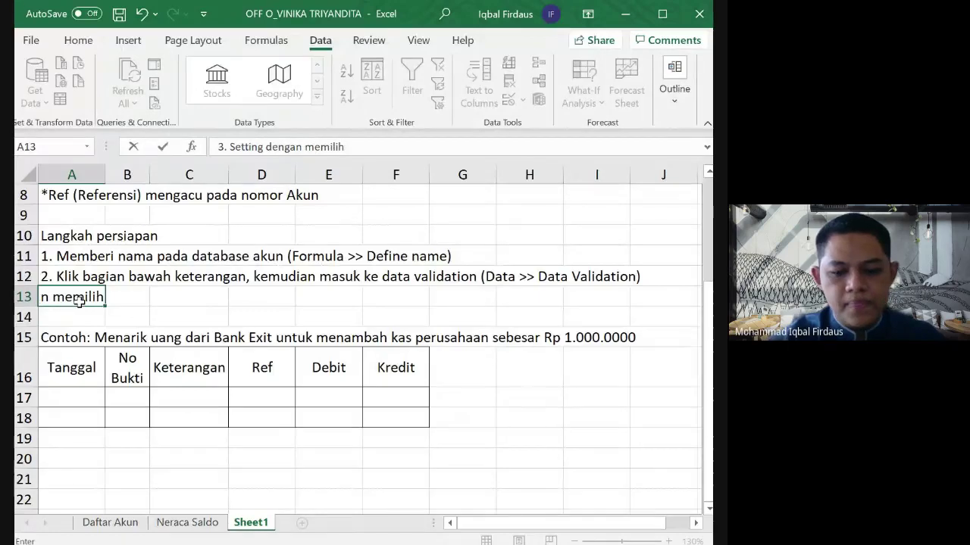
text(:)
key(Return)
Step: Enter the sub-step "a. Allow : List" in cell A14
text(a)
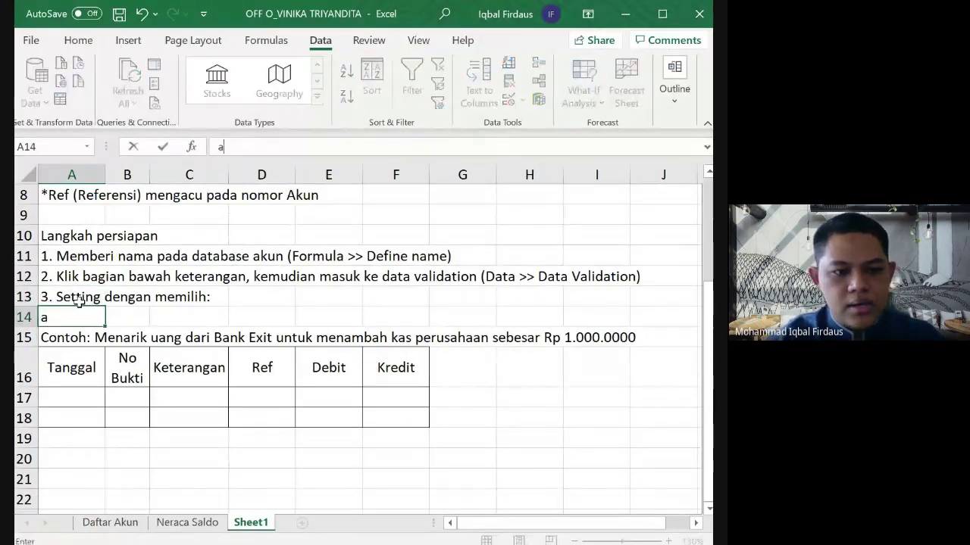
text(. Allow)
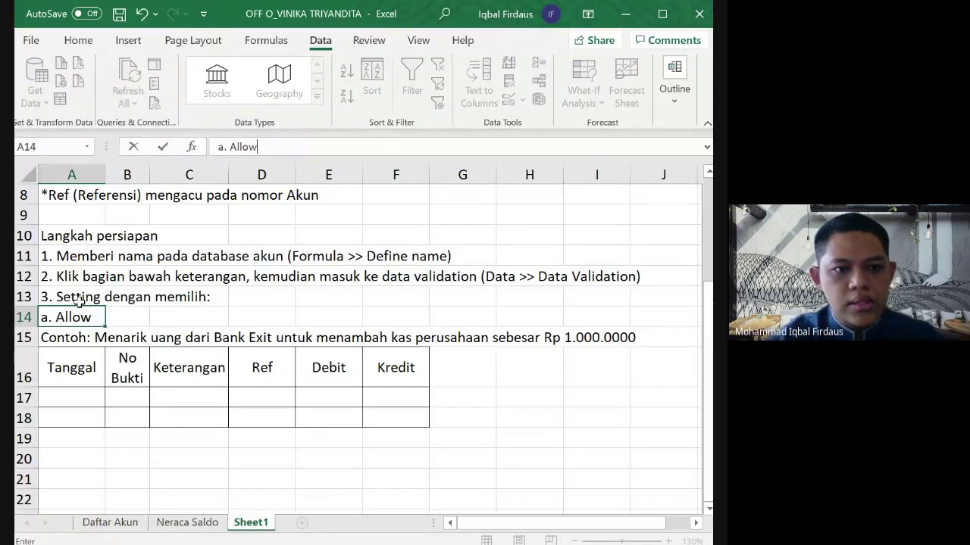
text( :)
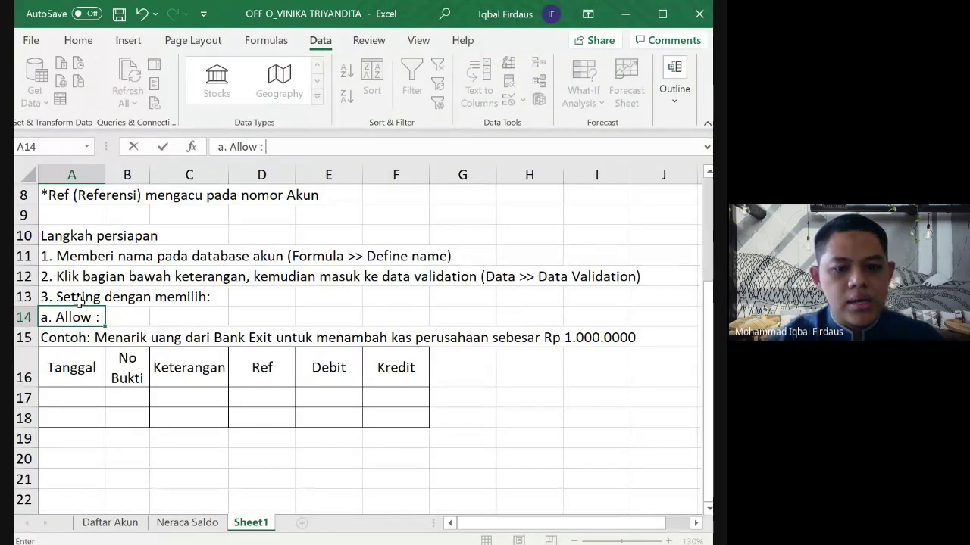
text(:List)
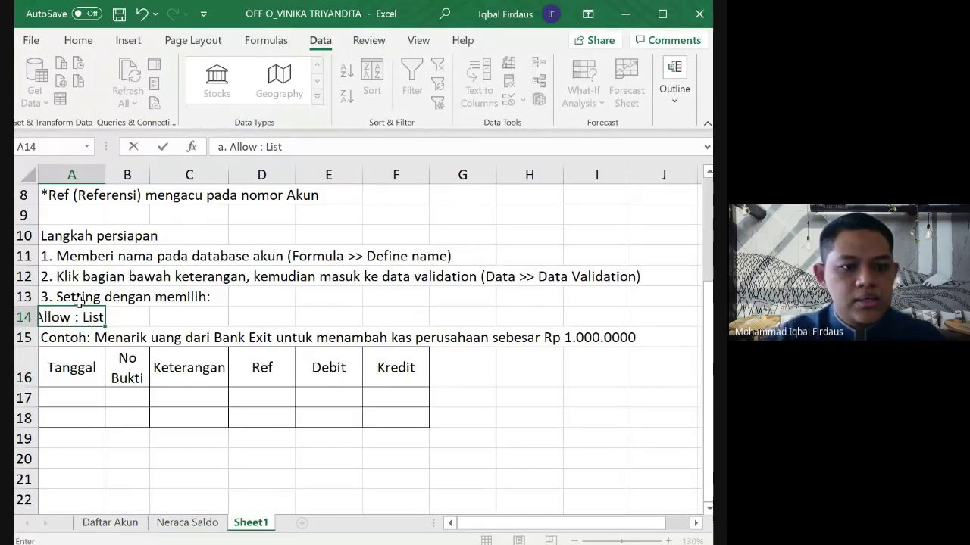
key(Return)
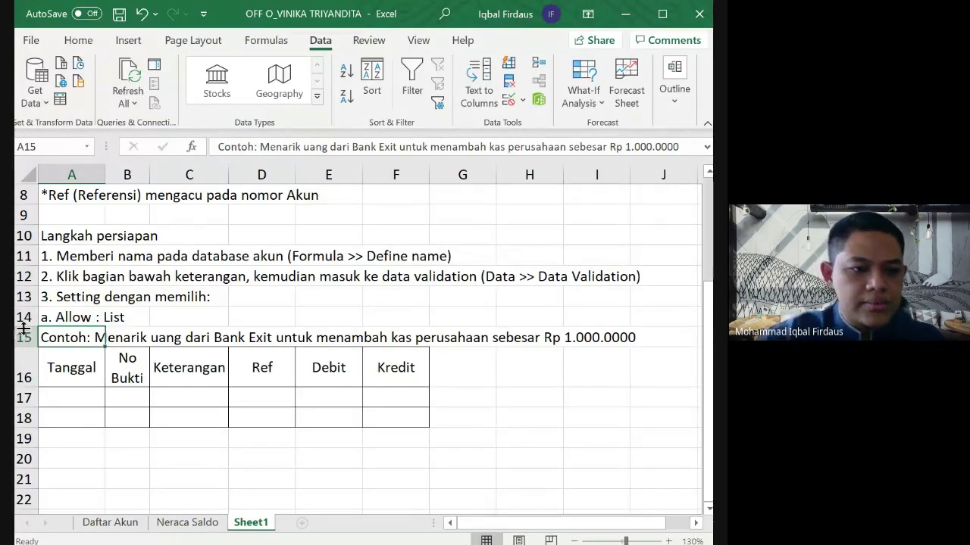
Step: Insert two blank rows above the example transaction in row 15
drag(20, 338, 21, 356)
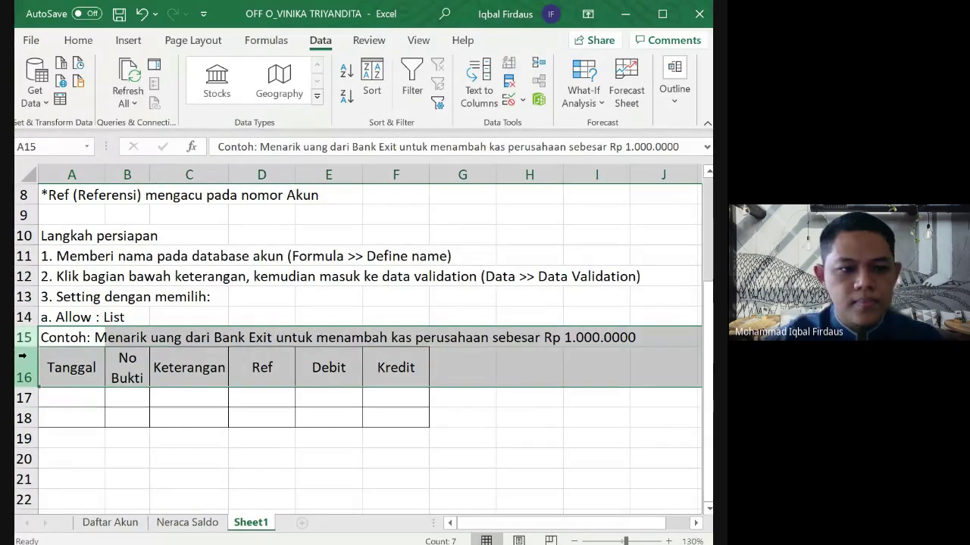
key(ctrl+plus)
click(67, 338)
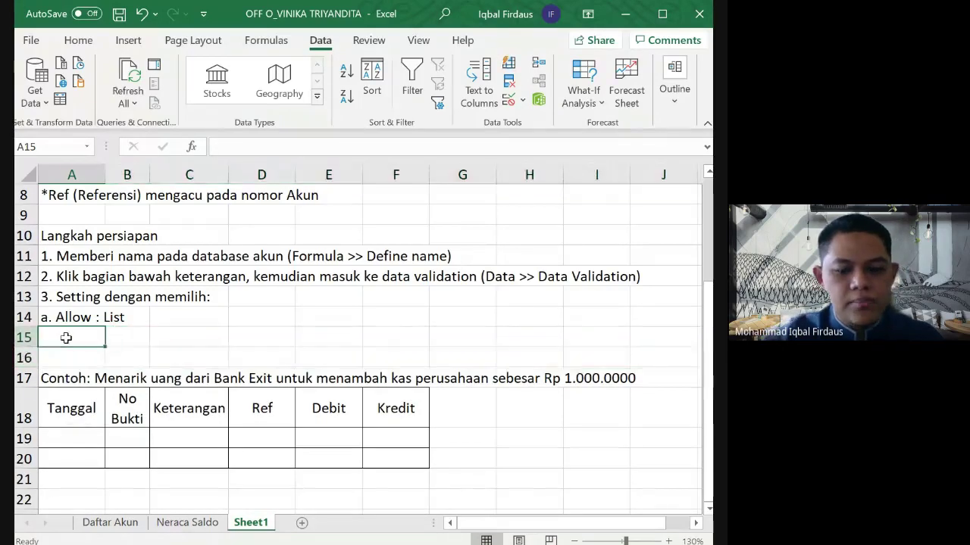
text(b)
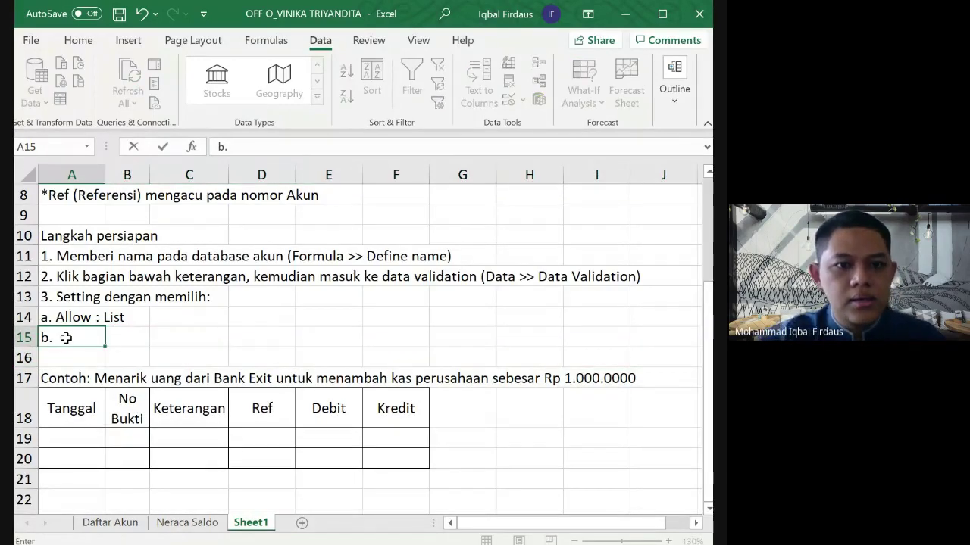
text(.)
key(BackSpace)
key(BackSpace)
key(Escape)
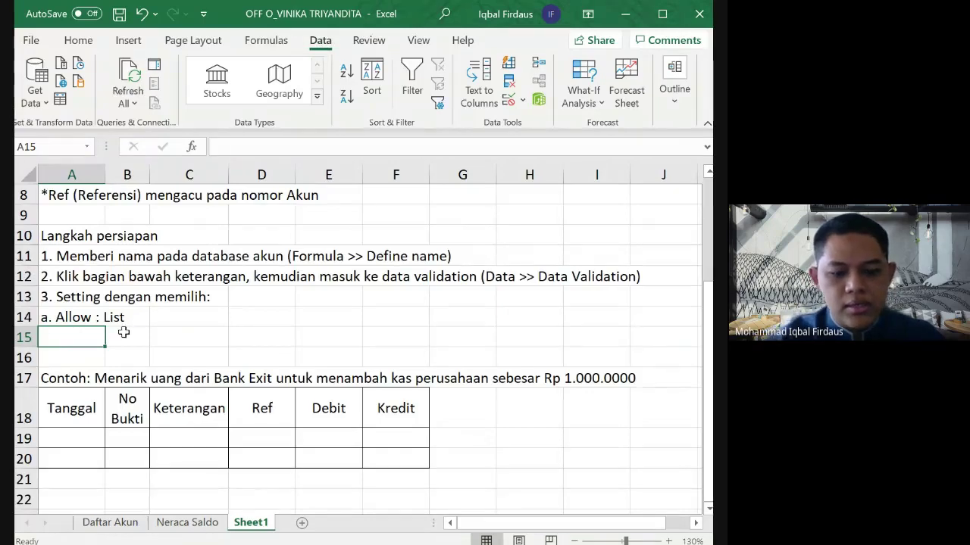
Step: Enter the sub-step "b. Source: Nama akun yang telah dibuat di bagian define name" in cell A15
text(b. So)
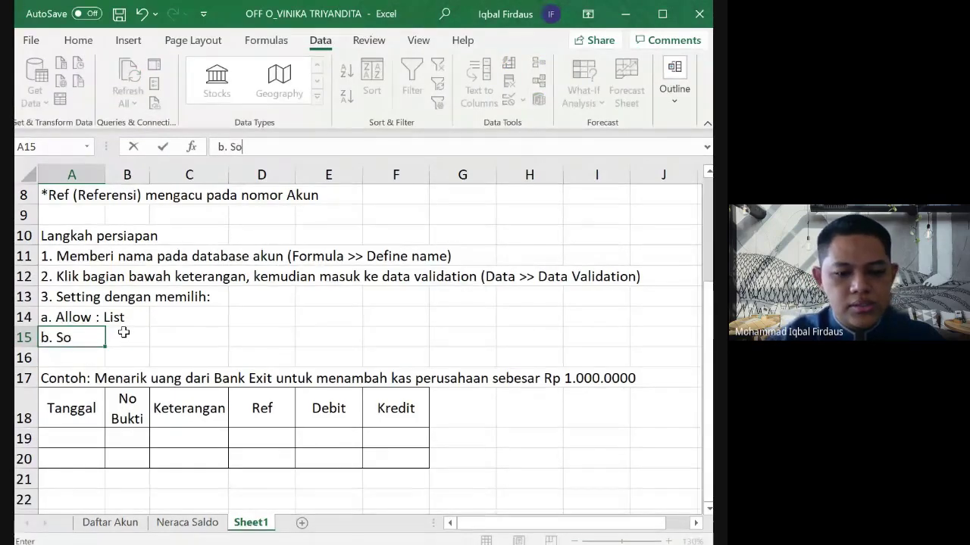
text(urce: )
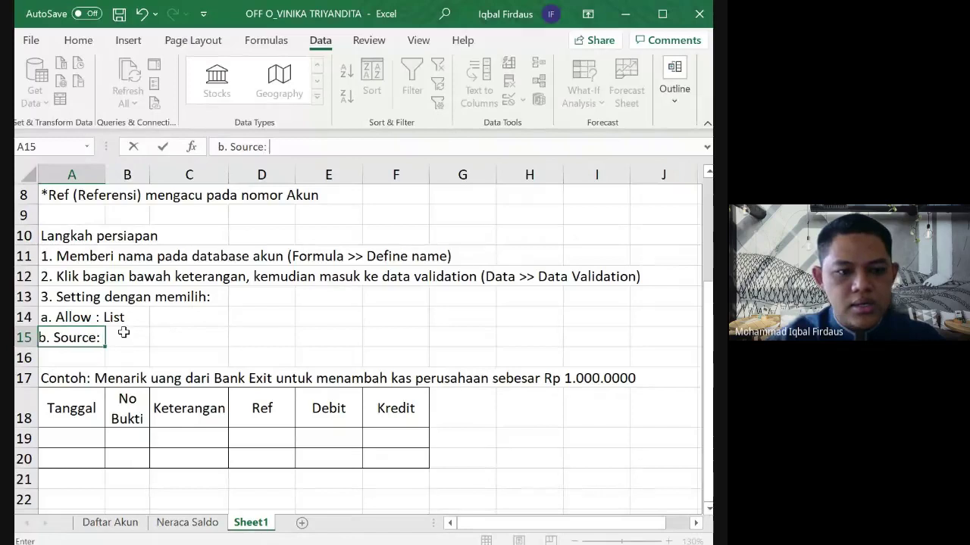
text(Nama akun )
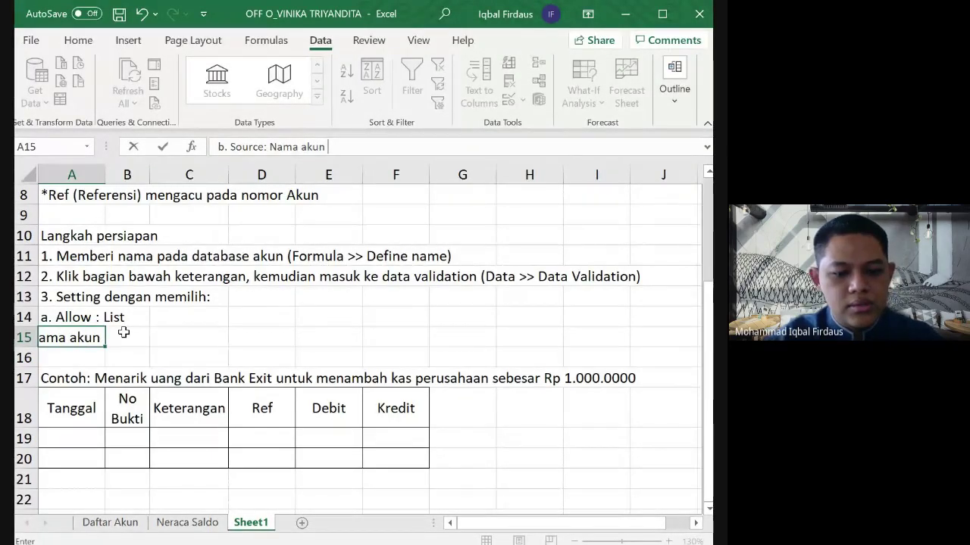
text(yang )
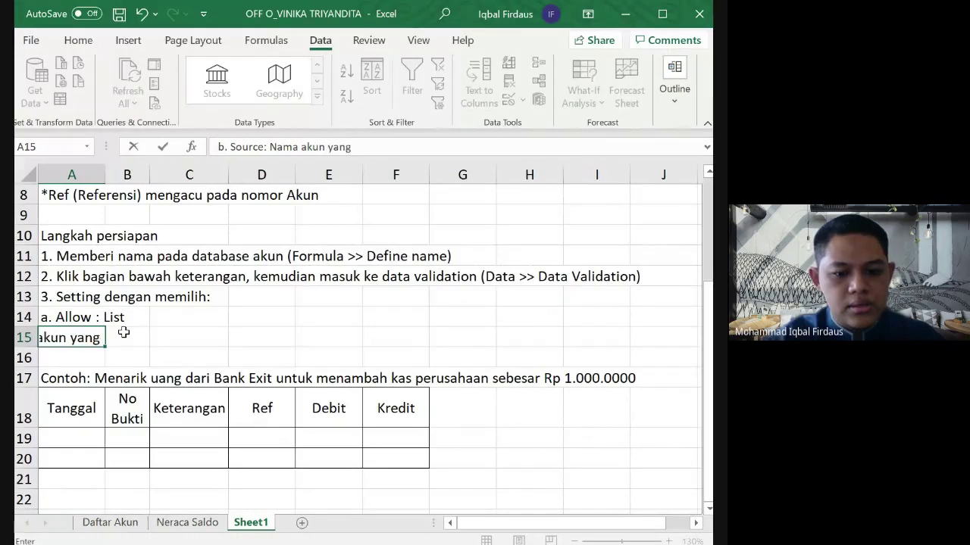
text(telah dibuat)
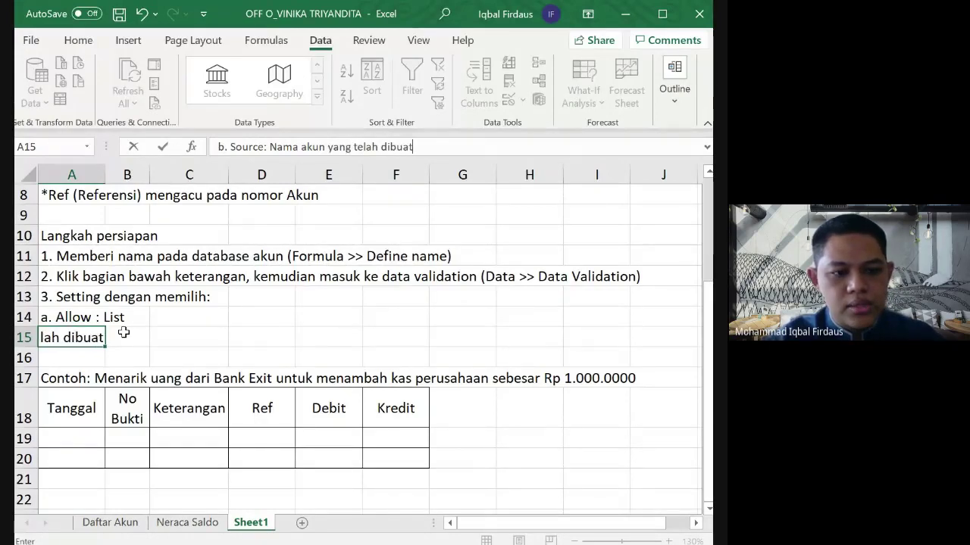
text( di bag)
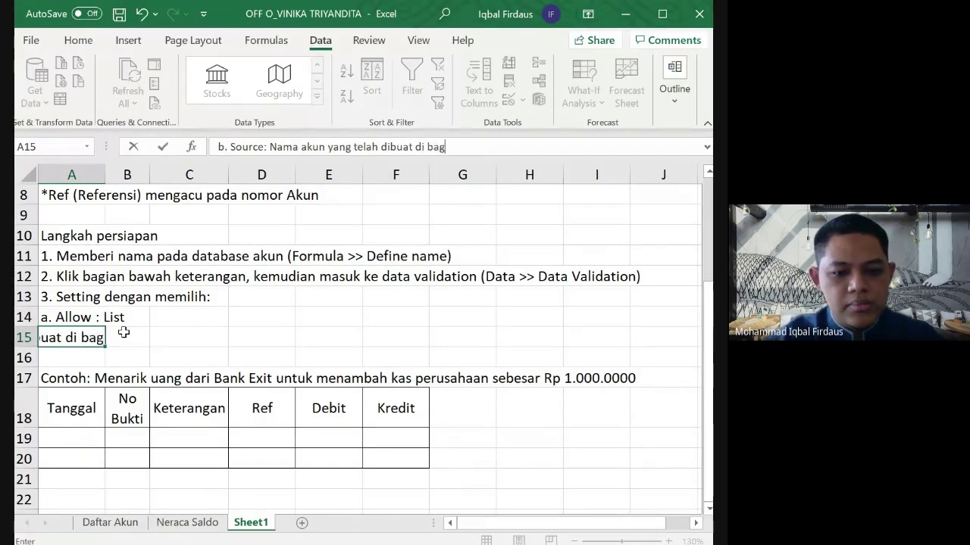
text(ian define )
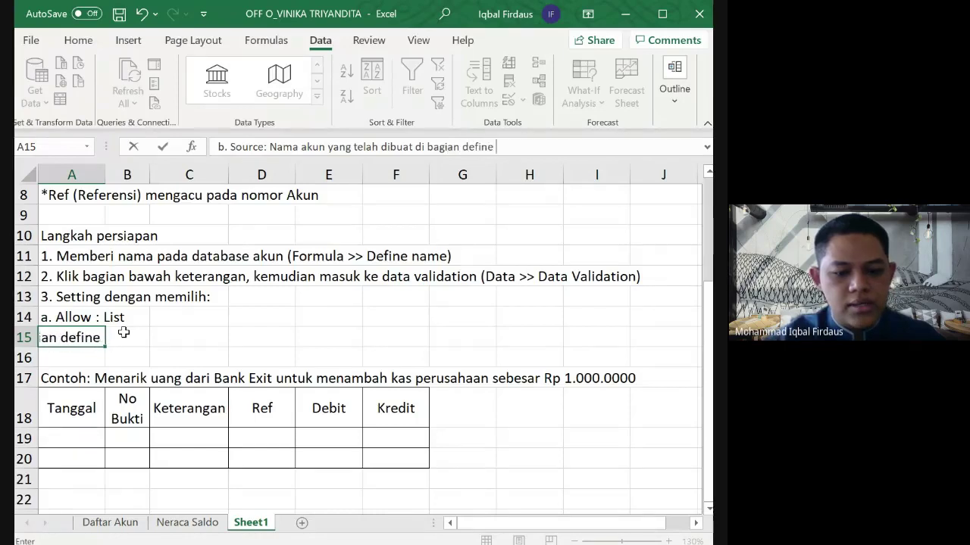
text(name)
key(Return)
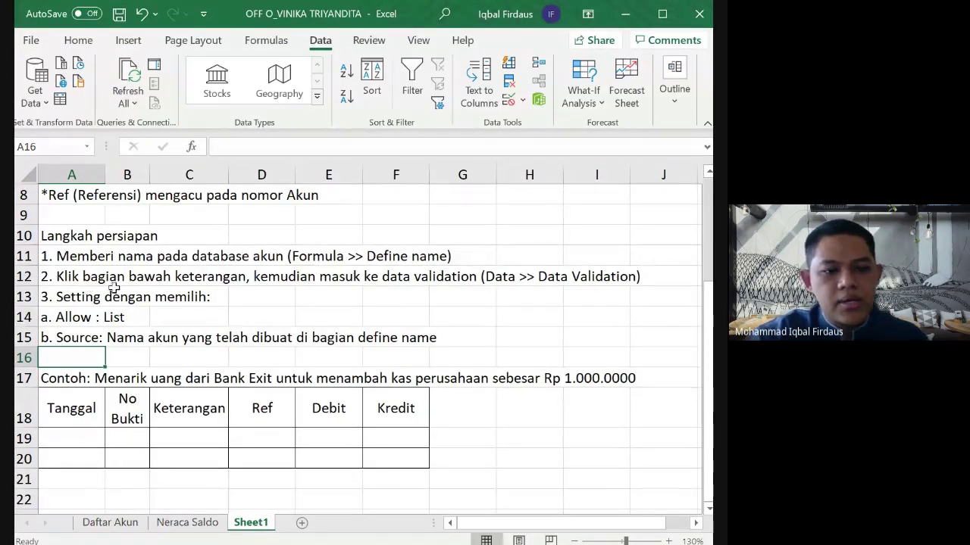
Step: Append "(refer ke nomor 1)" to the end of the Source sub-step in cell A15
click(204, 439)
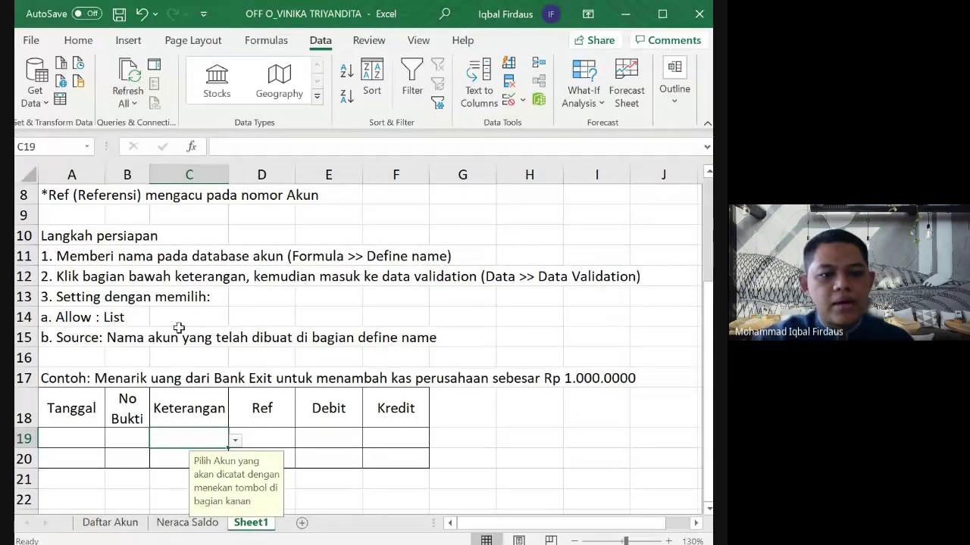
click(84, 337)
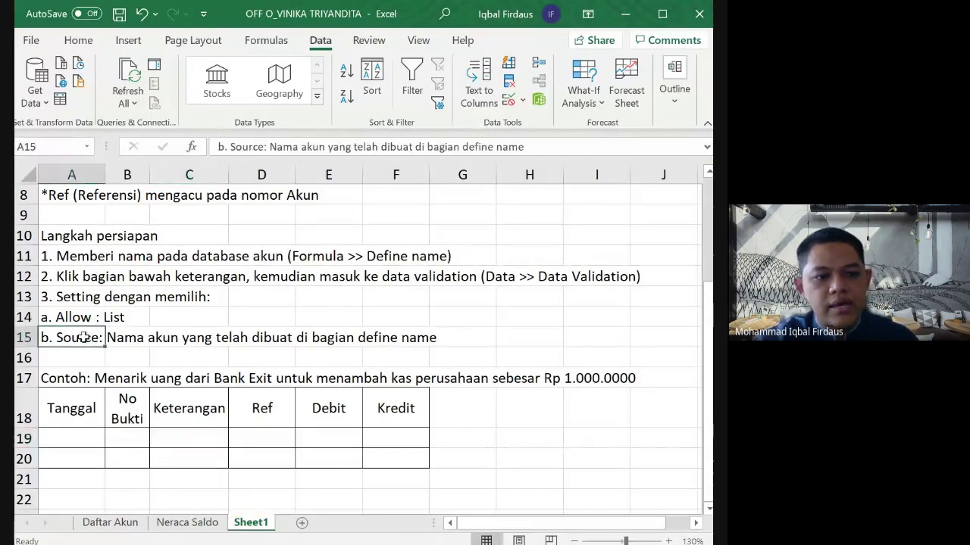
click(546, 146)
text(()
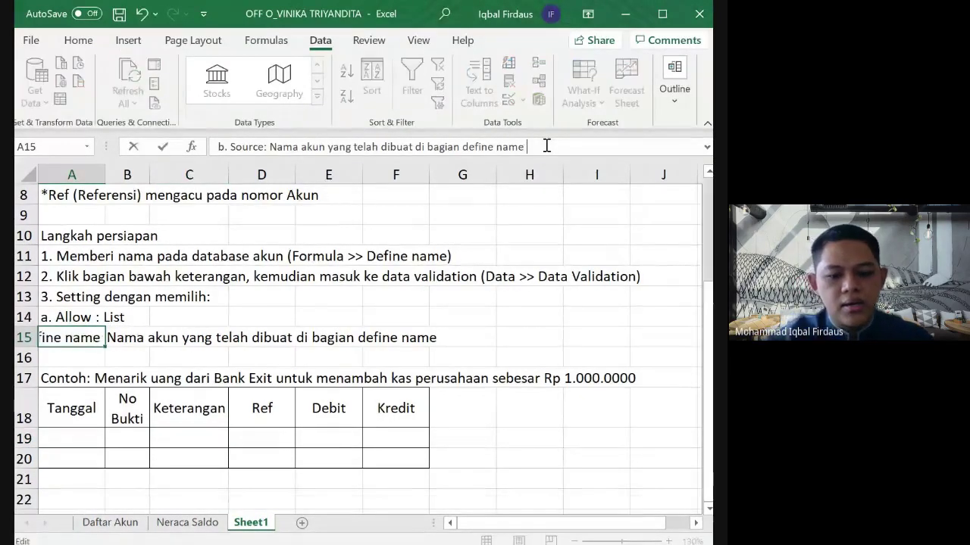
text(bagia)
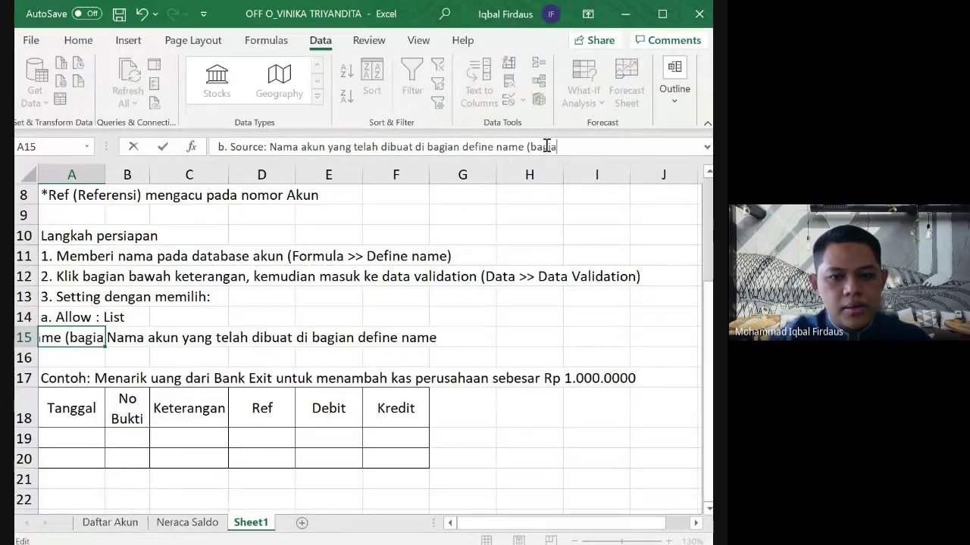
key(BackSpace)
key(BackSpace)
key(BackSpace)
key(BackSpace)
key(BackSpace)
text(nomor 1)
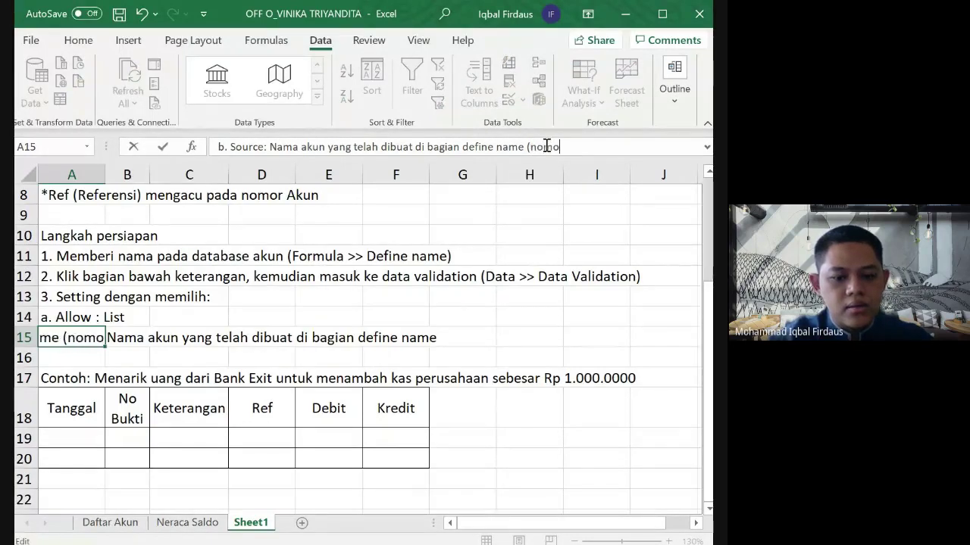
key(BackSpace)
key(BackSpace)
key(BackSpace)
key(BackSpace)
key(BackSpace)
key(BackSpace)
key(BackSpace)
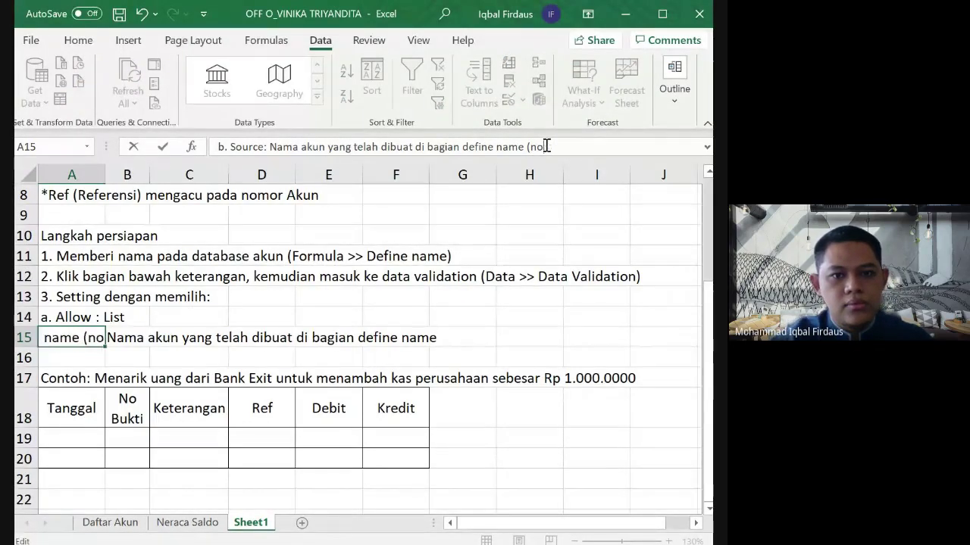
text(refer k)
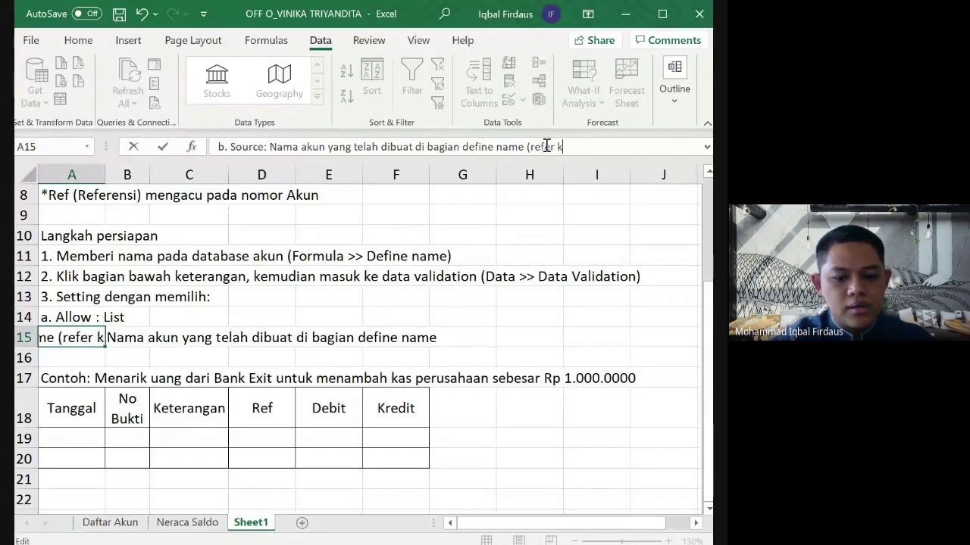
text(e nomor 1)
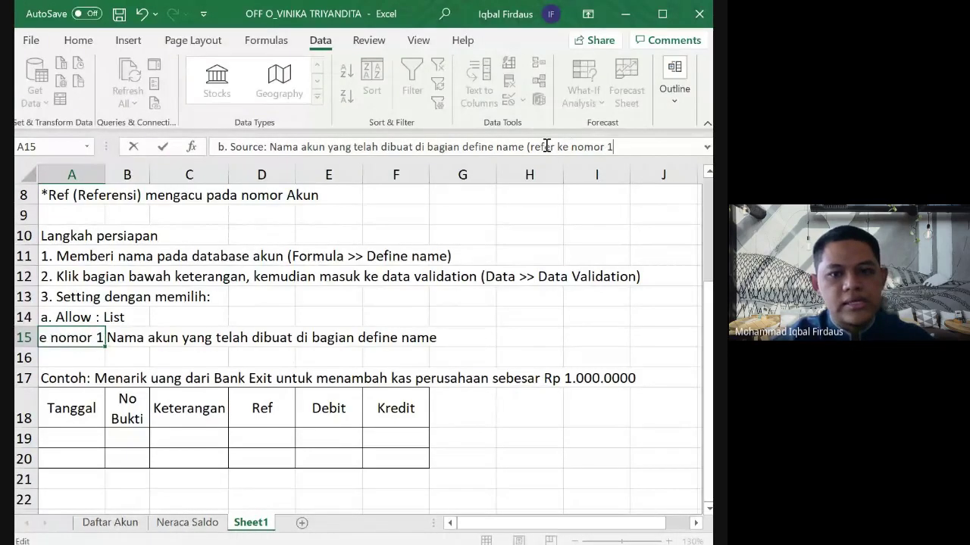
text())
key(Return)
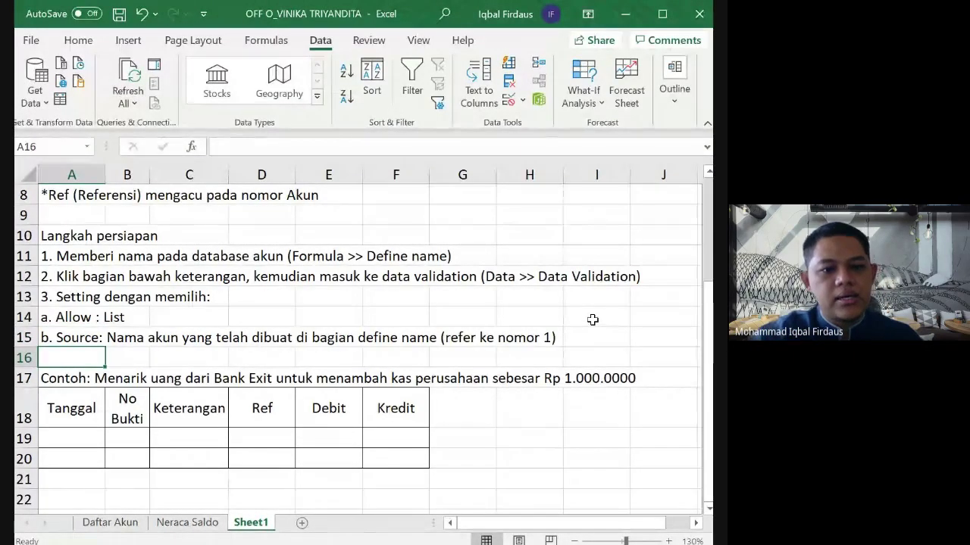
scroll(576, 311, down, 1)
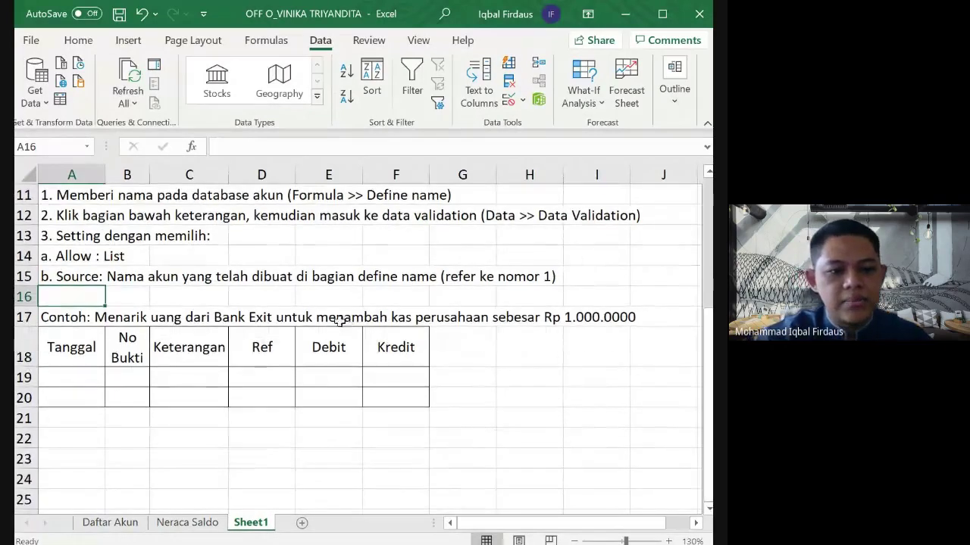
scroll(190, 326, up, 1)
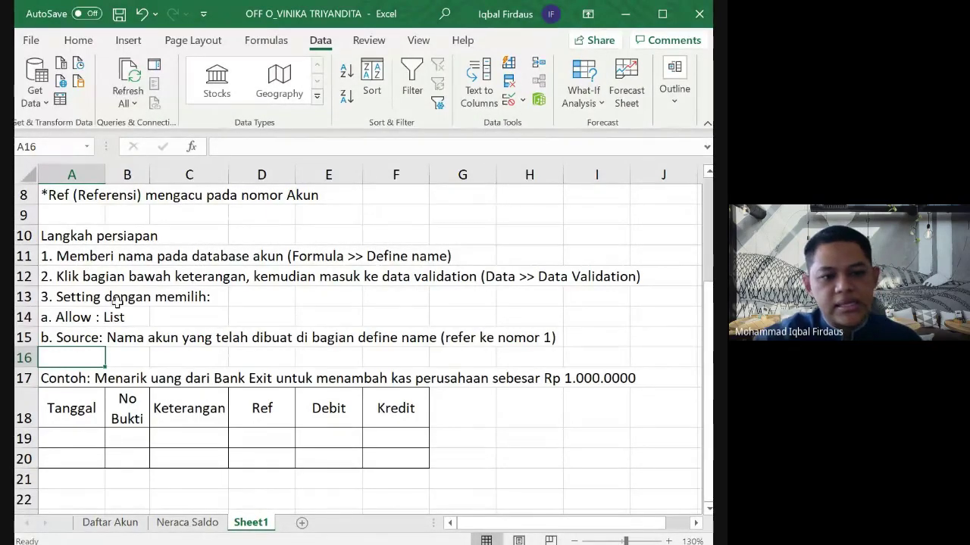
click(199, 437)
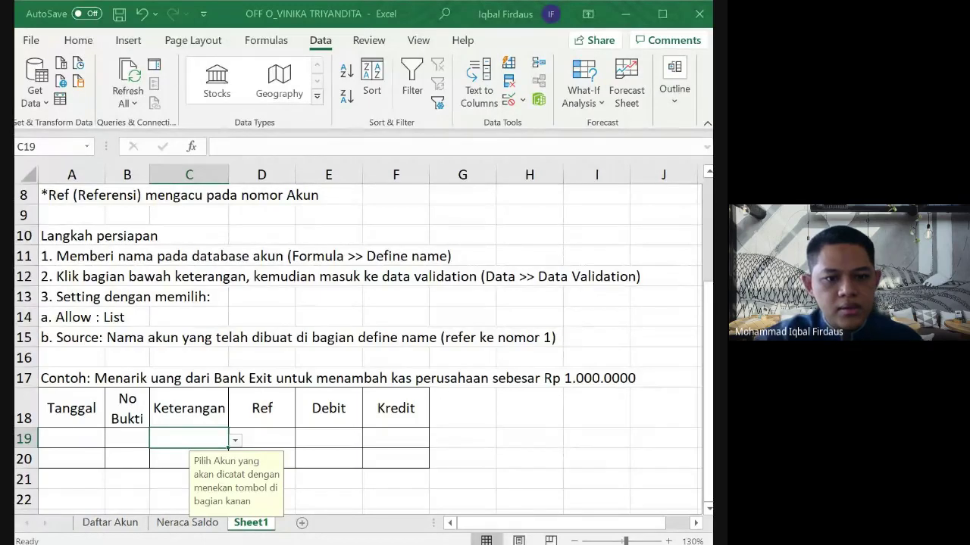
click(480, 406)
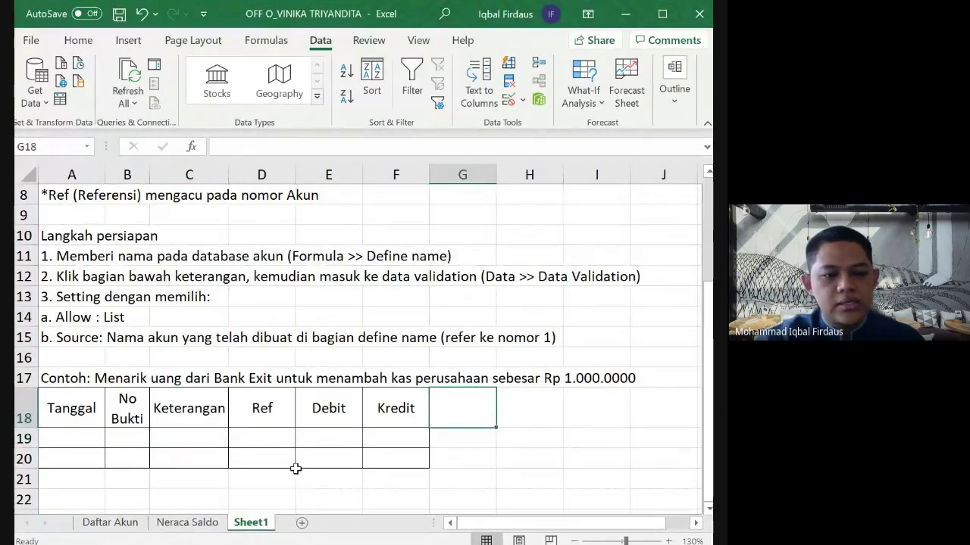
click(210, 436)
scroll(253, 433, down, 2)
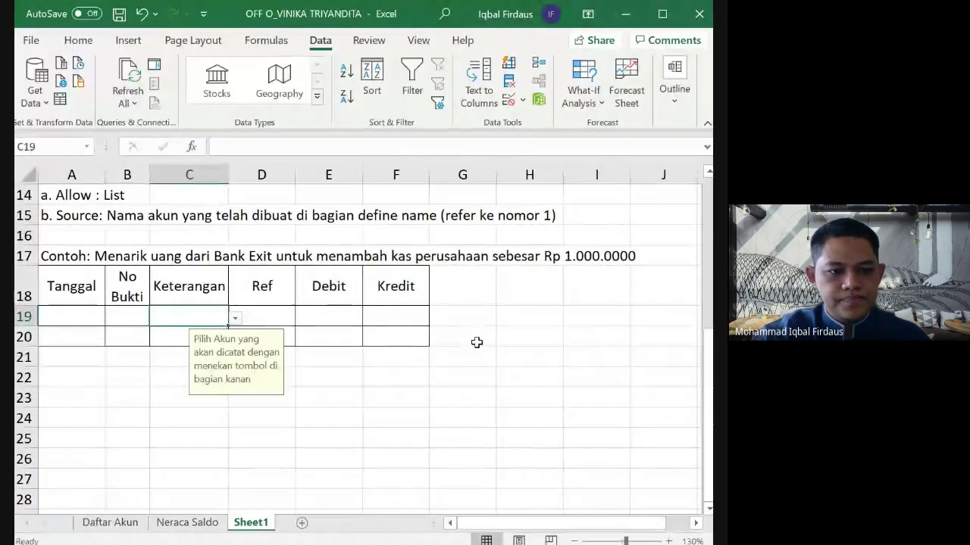
Step: Enter the transaction date 4/6/2021 in cell A19 under Tanggal
click(96, 321)
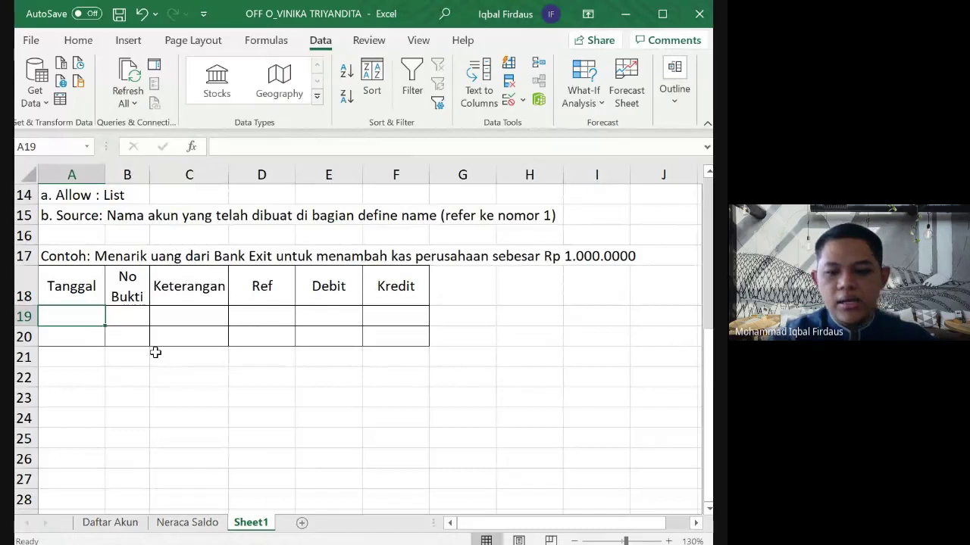
key(alt+Tab)
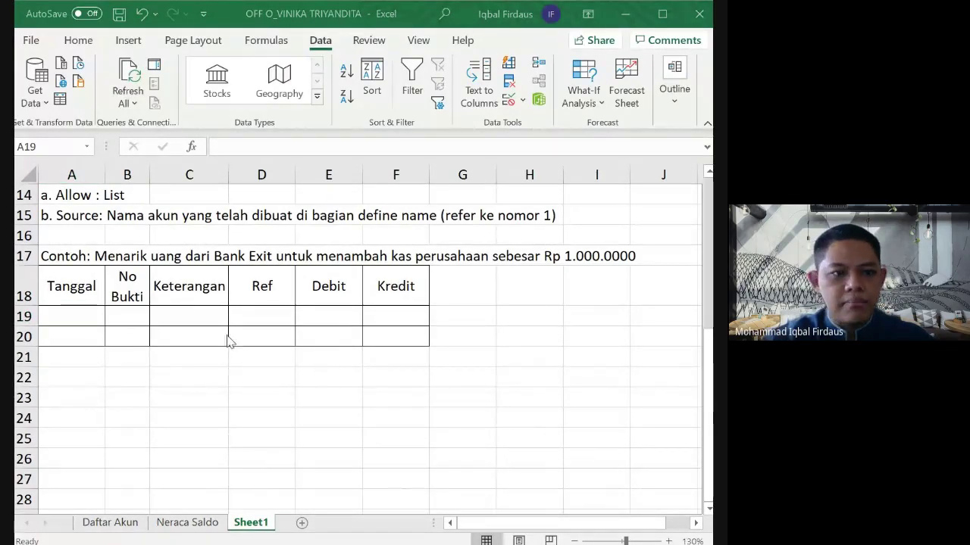
click(80, 312)
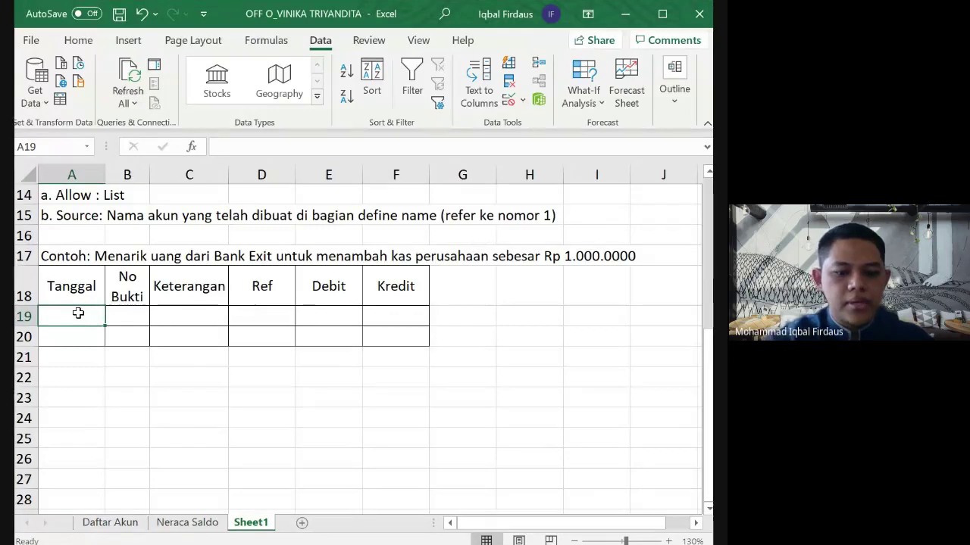
text(4/6/2021)
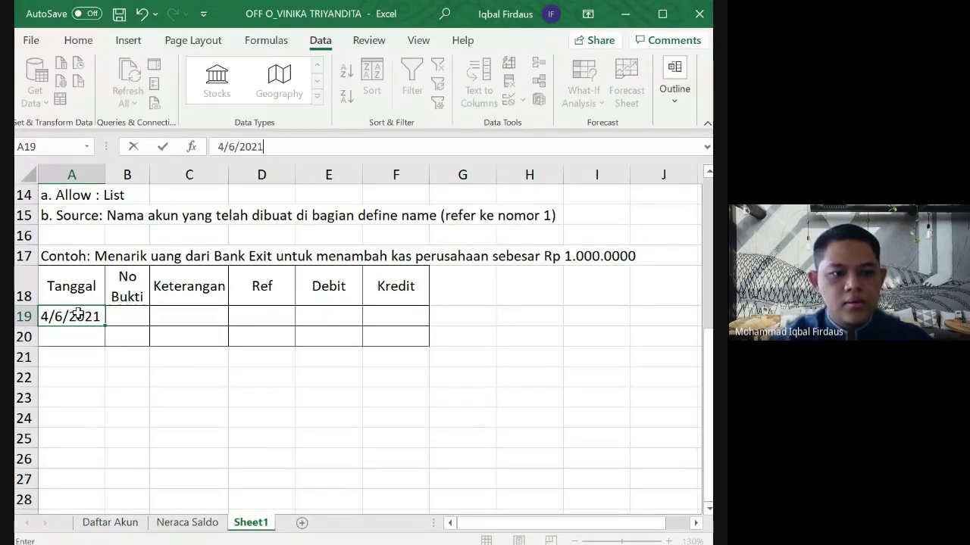
key(Return)
Step: Apply the Long Date number format to the date in cell A19
click(77, 315)
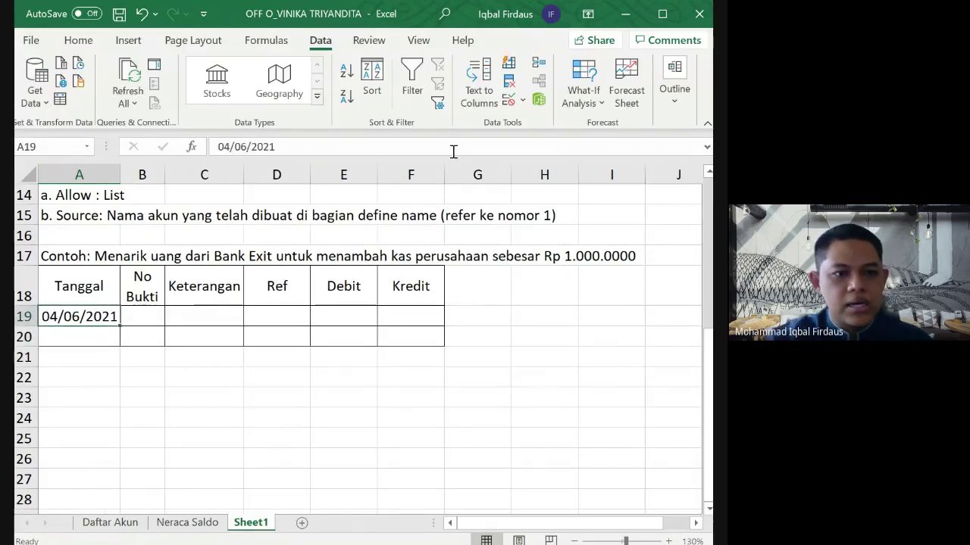
click(78, 40)
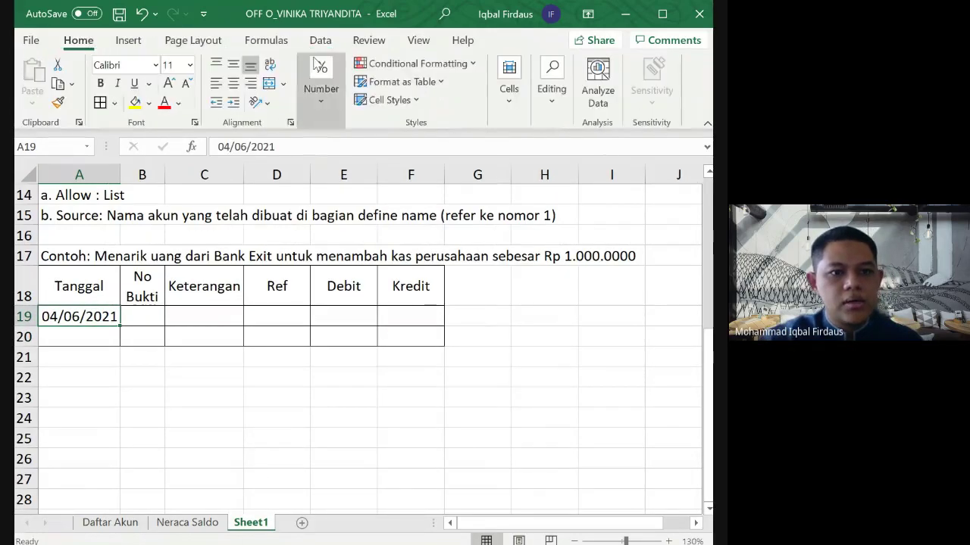
click(322, 99)
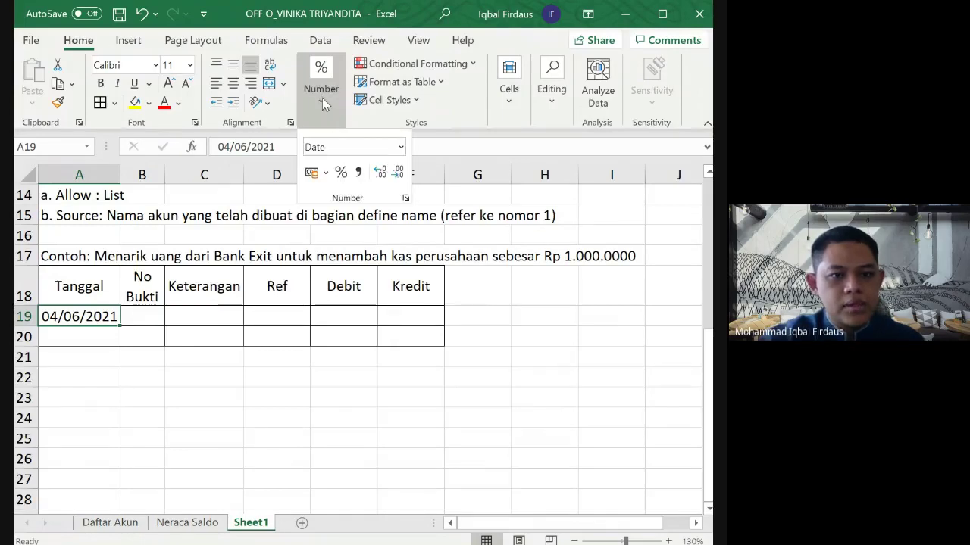
click(400, 147)
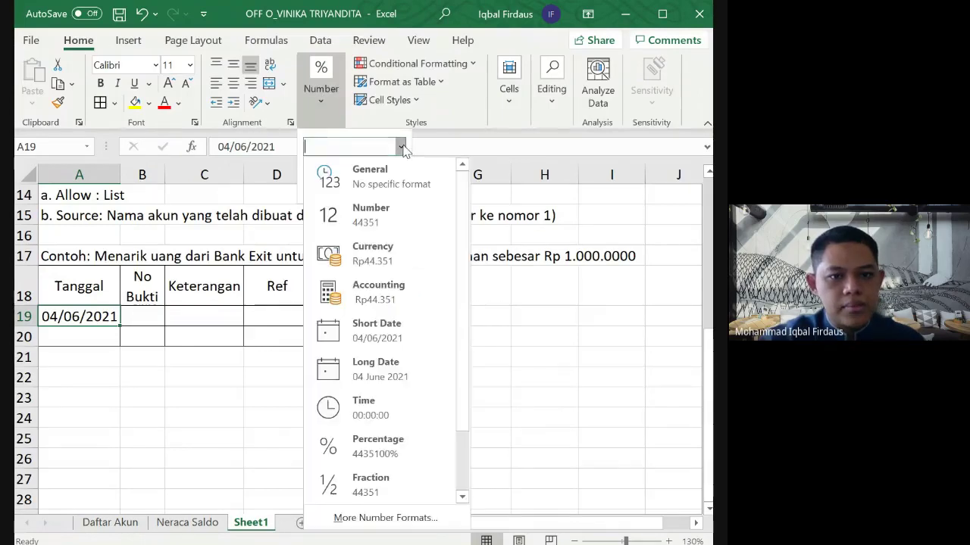
click(428, 367)
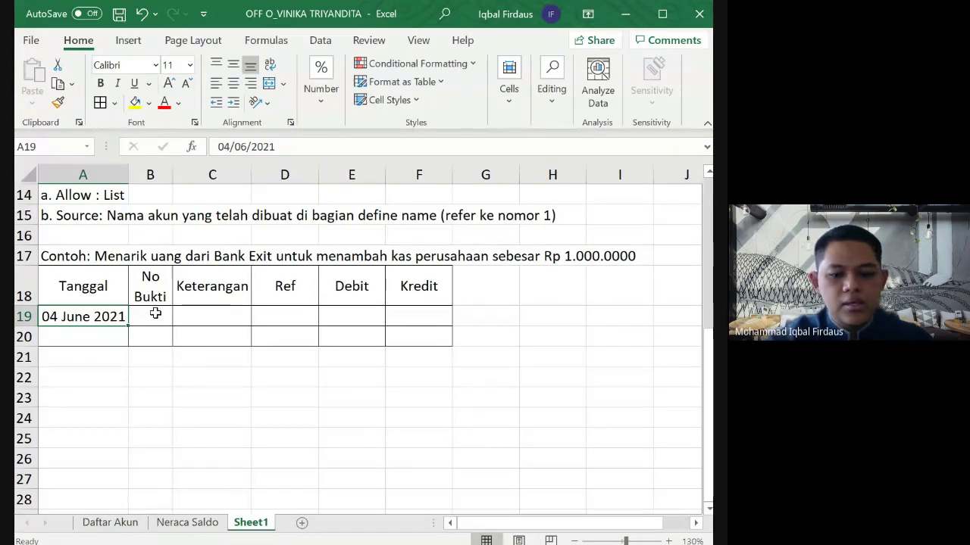
Step: Replace the date in cell A19 with 06/04/2021 and fit column A's width to its contents
text(06/)
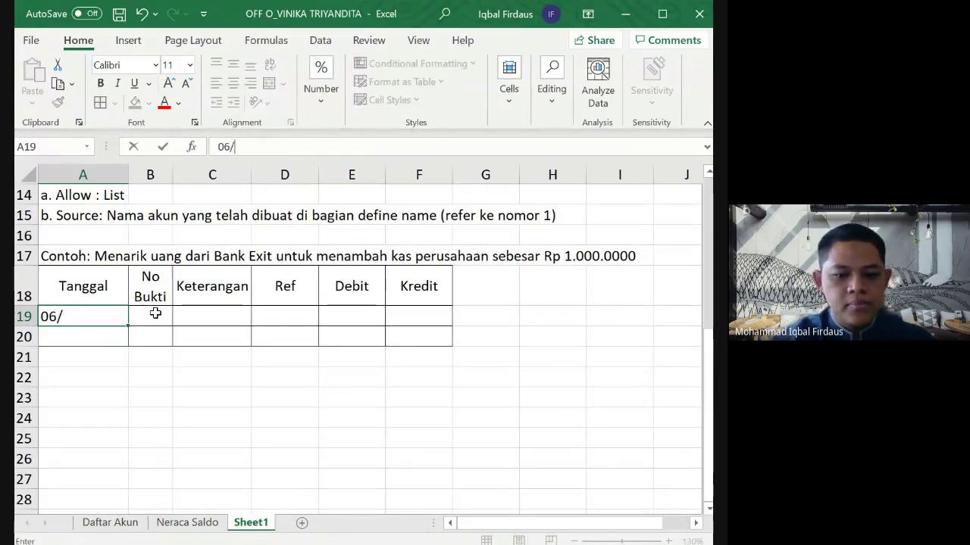
text(04/2021)
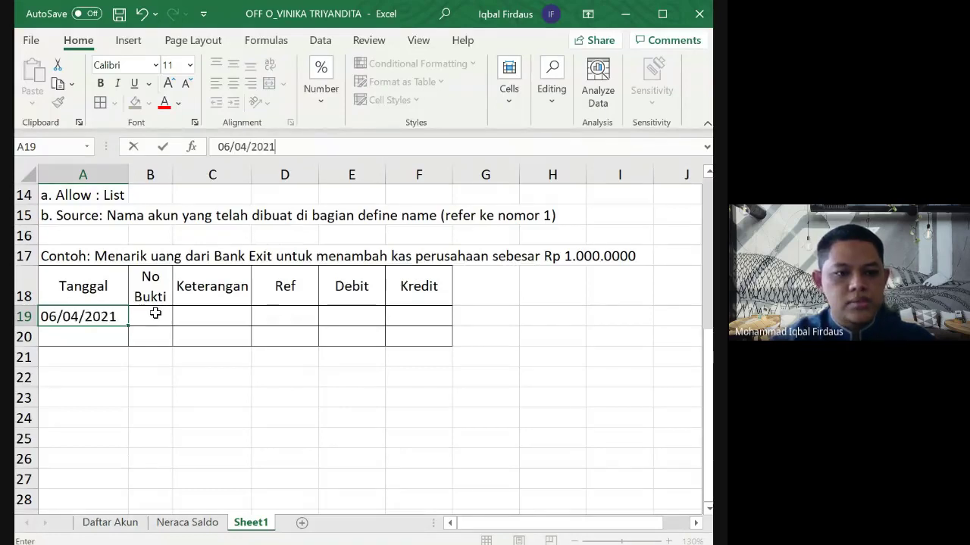
key(Return)
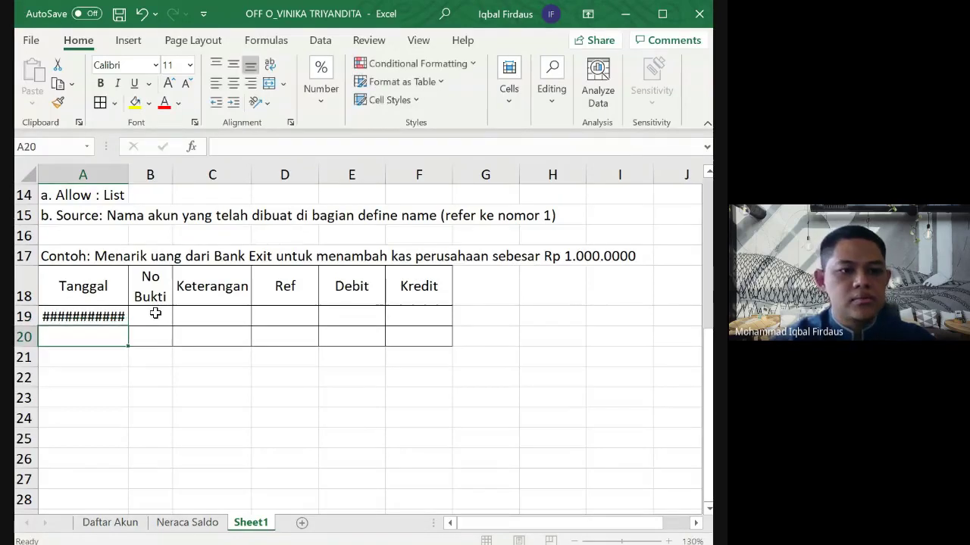
double_click(129, 180)
drag(655, 173, 129, 175)
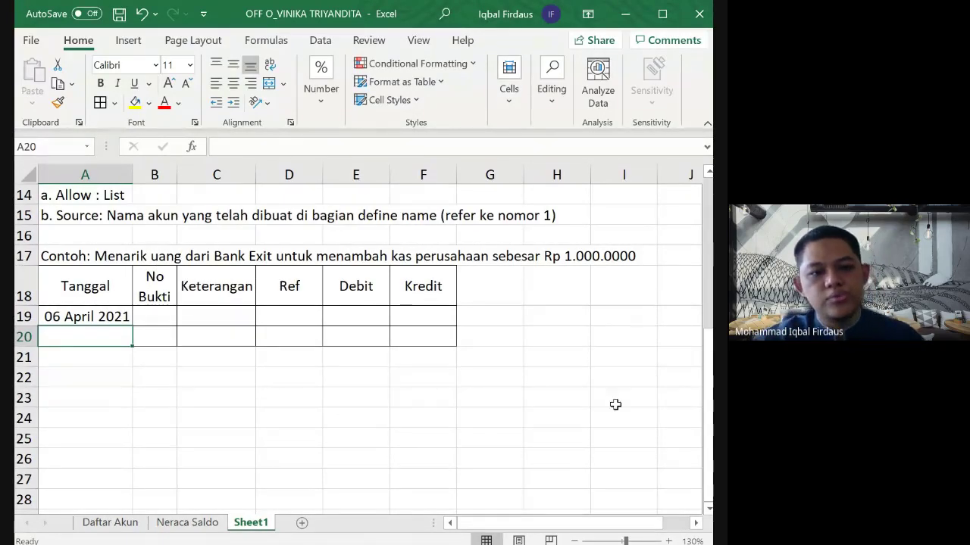
Step: Widen the Keterangan column C and slightly narrow the Ref column D
click(155, 321)
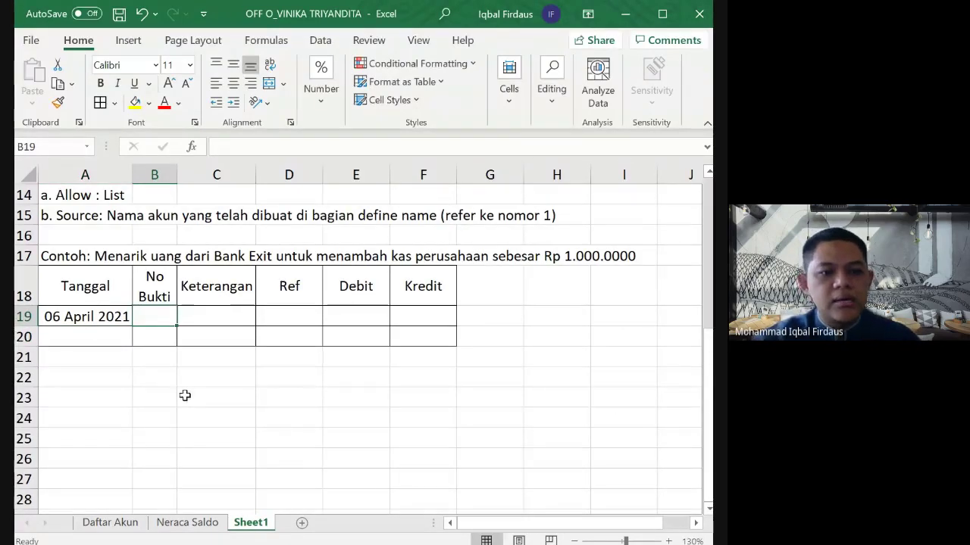
click(233, 311)
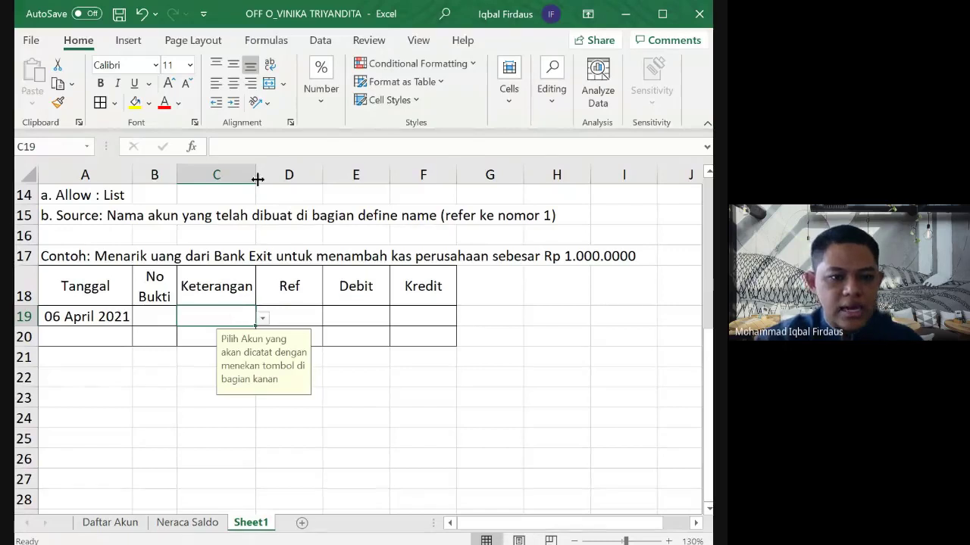
drag(255, 175, 315, 175)
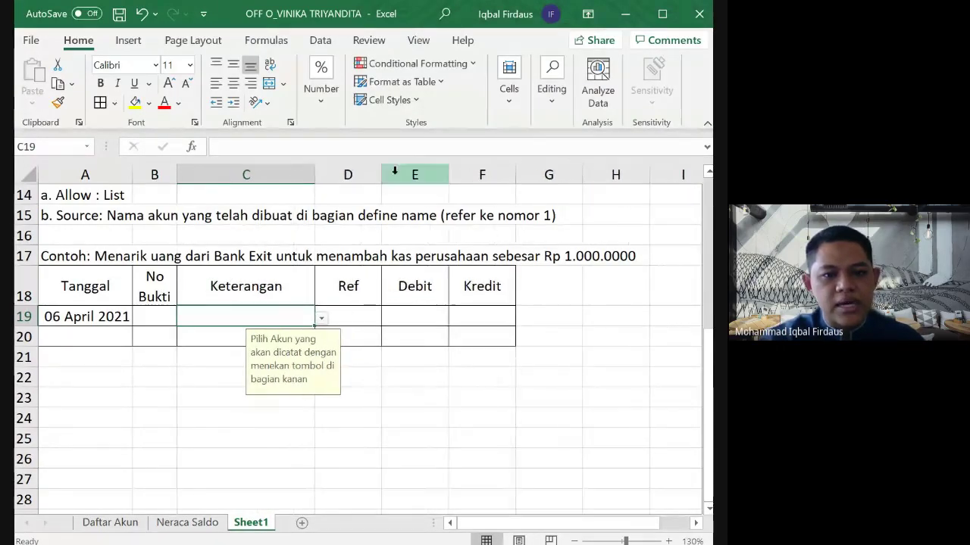
drag(381, 174, 367, 174)
click(397, 418)
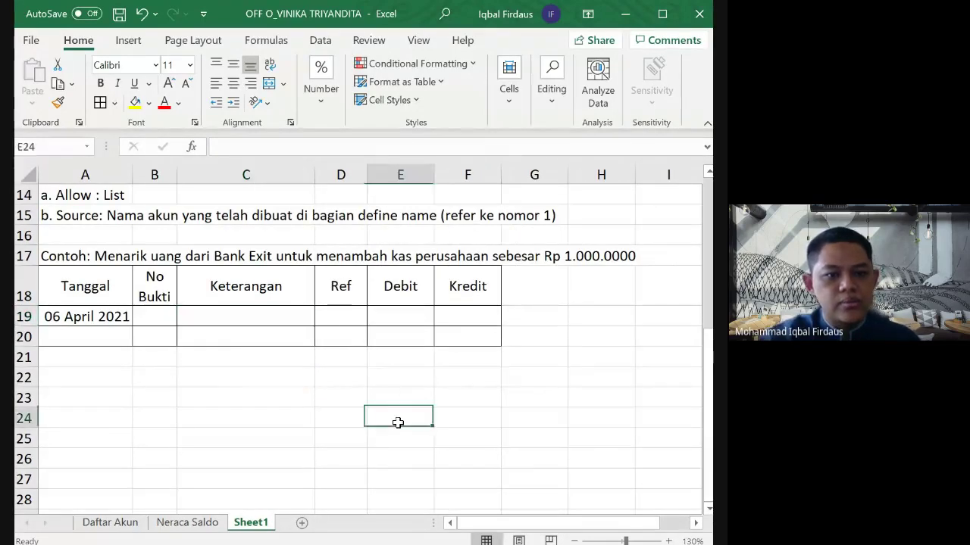
Step: Correct the amount in the example transaction text in cell A17 to Rp 1.000.000
click(289, 315)
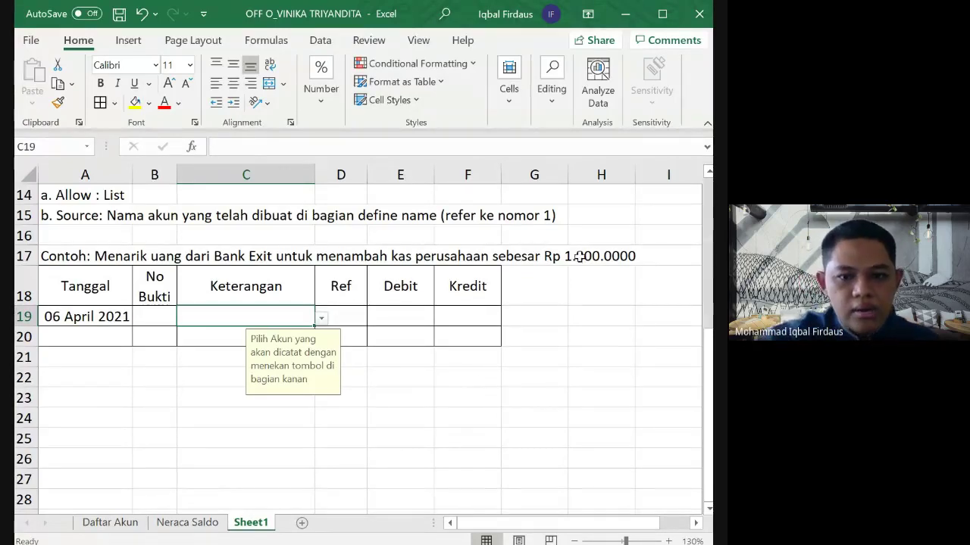
click(62, 258)
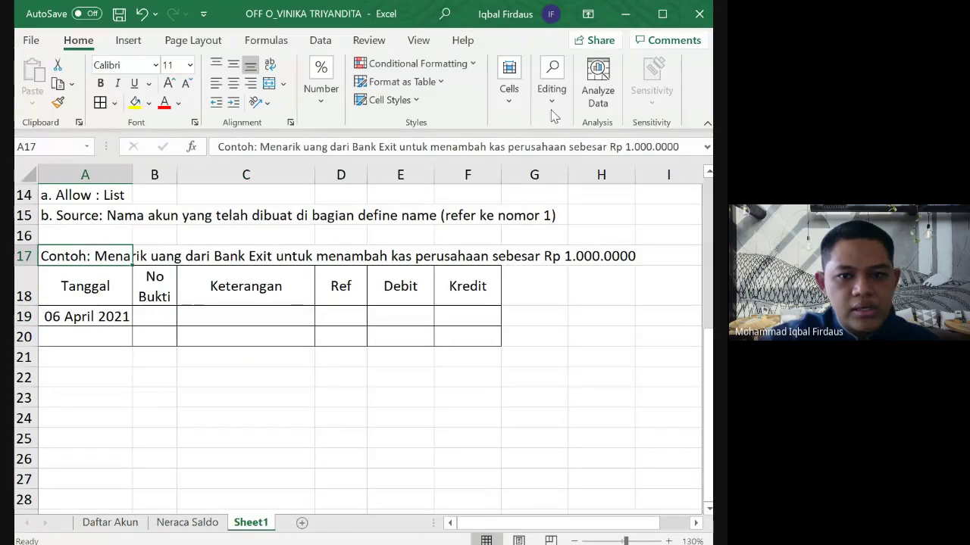
click(688, 146)
key(BackSpace)
key(Return)
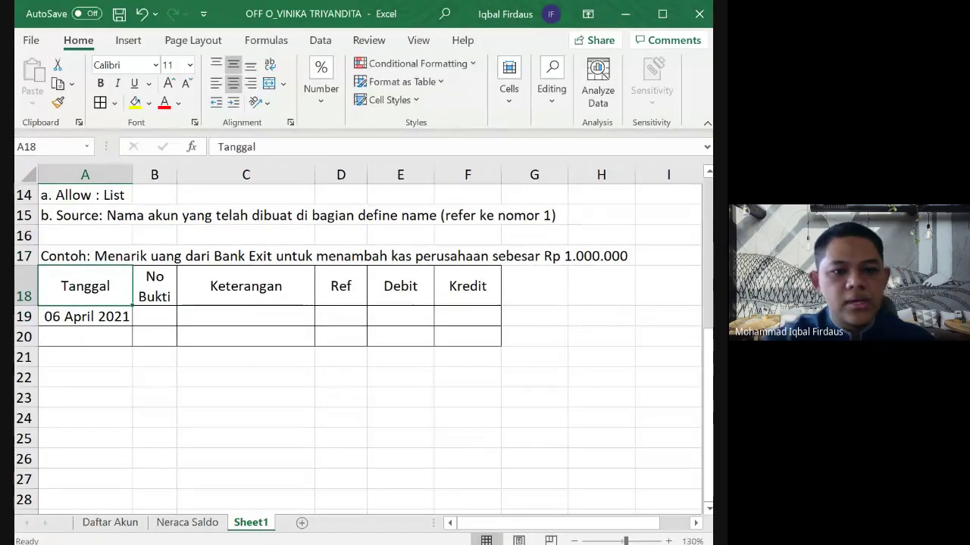
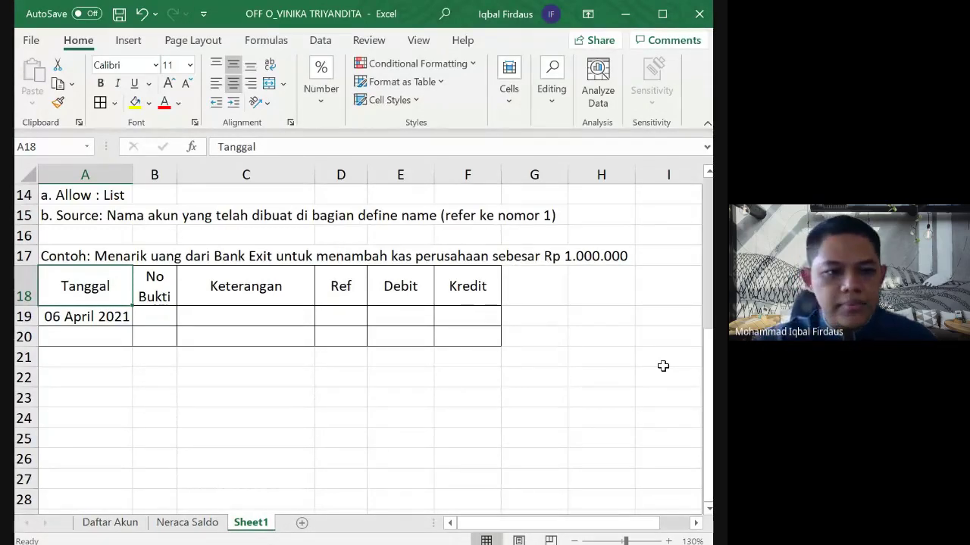
Step: Choose the account Kas from the validation list in cell C19 under Keterangan
click(296, 318)
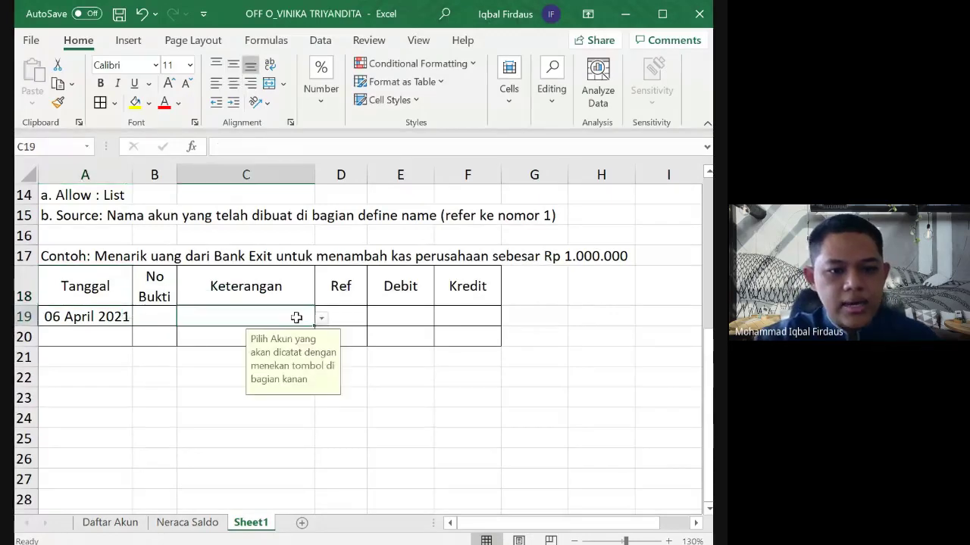
click(321, 319)
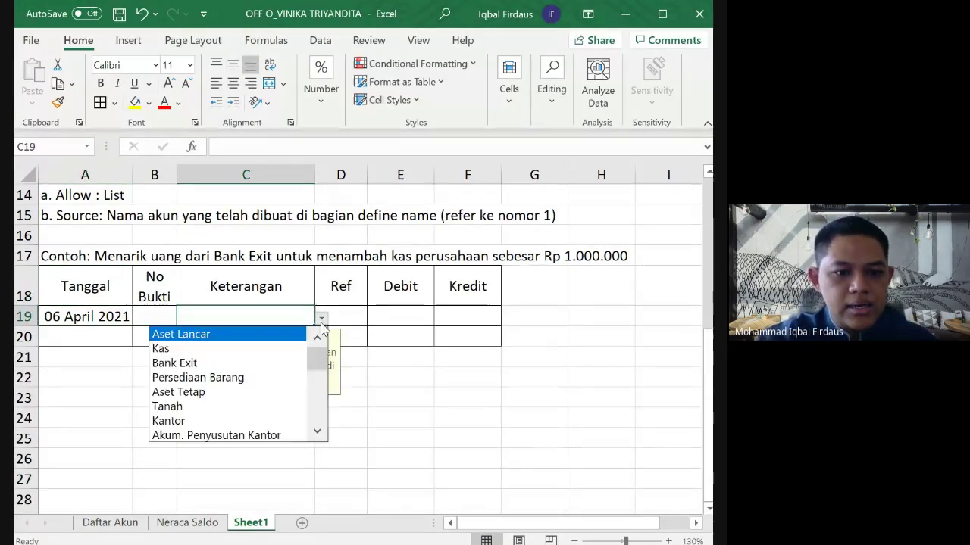
click(321, 320)
click(322, 319)
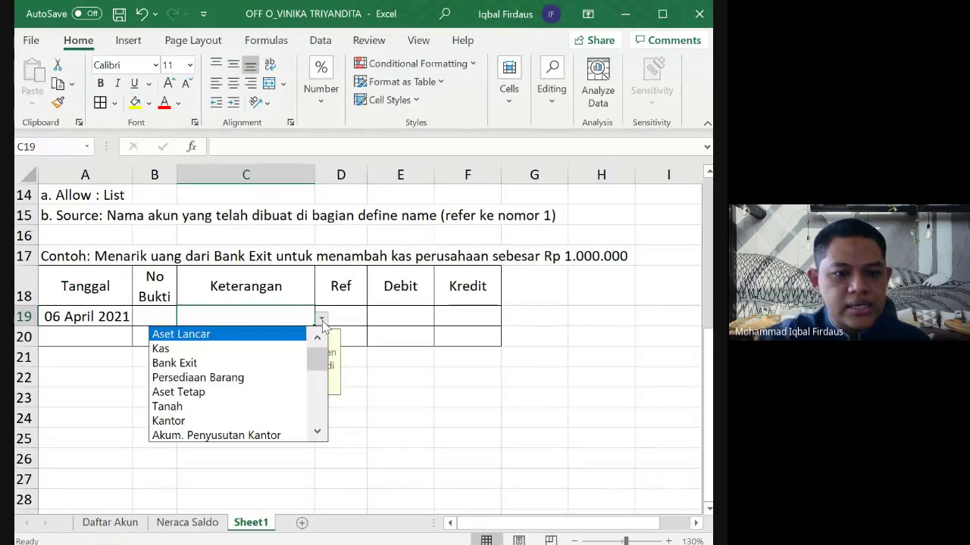
click(323, 322)
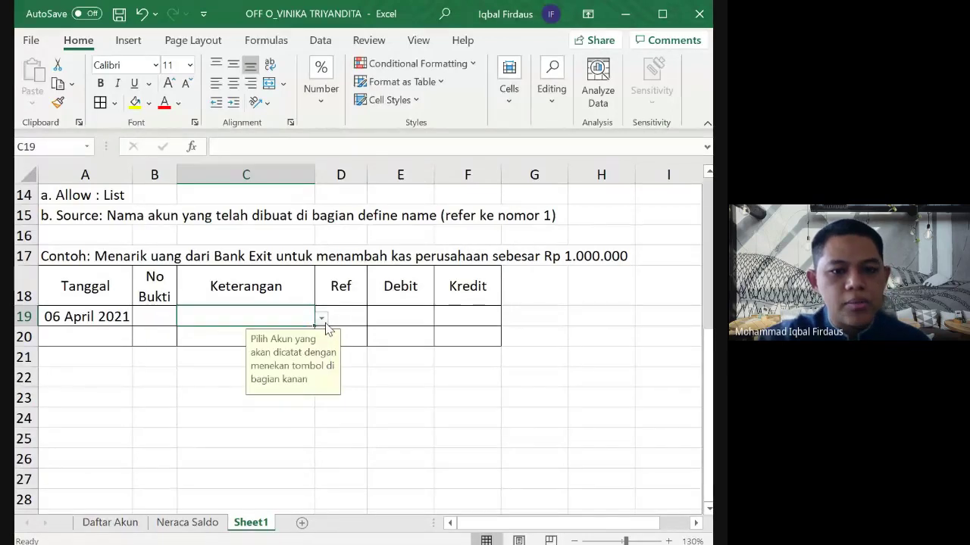
click(322, 321)
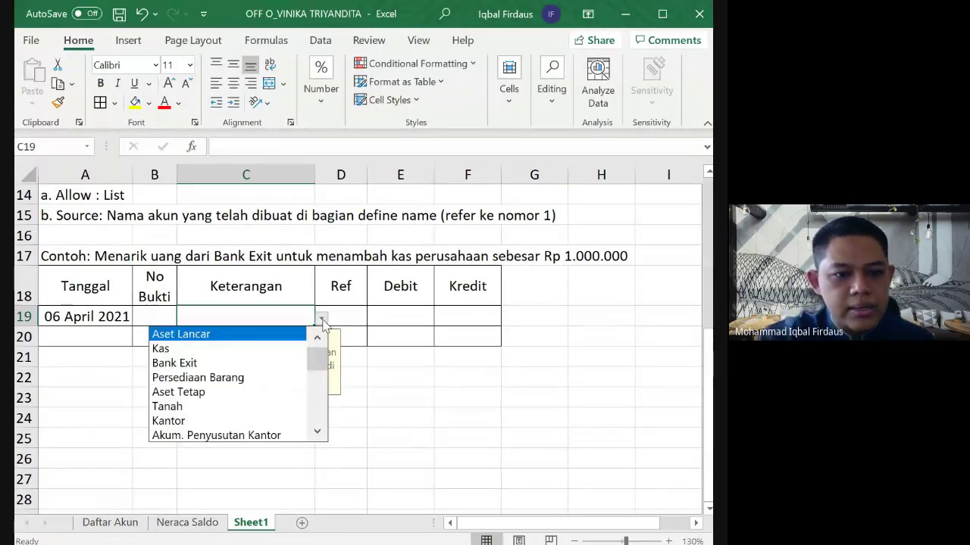
click(280, 350)
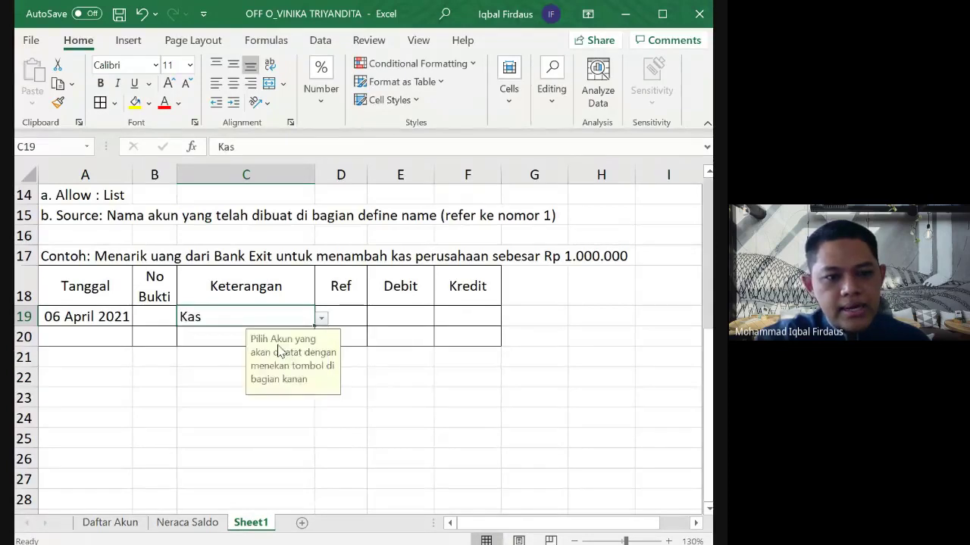
Step: Overwrite the account name in cell C19 with the manually entered lowercase text "kas"
click(440, 444)
click(260, 318)
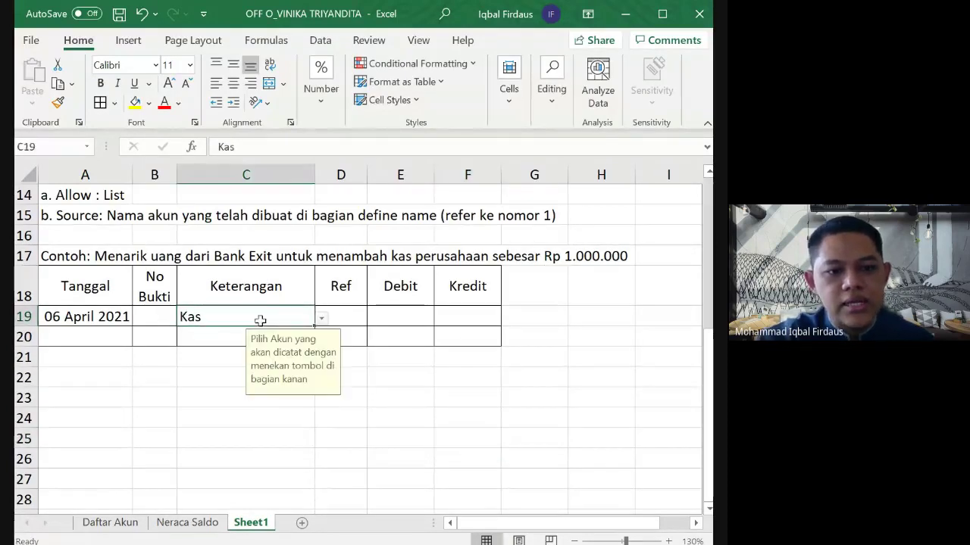
click(386, 480)
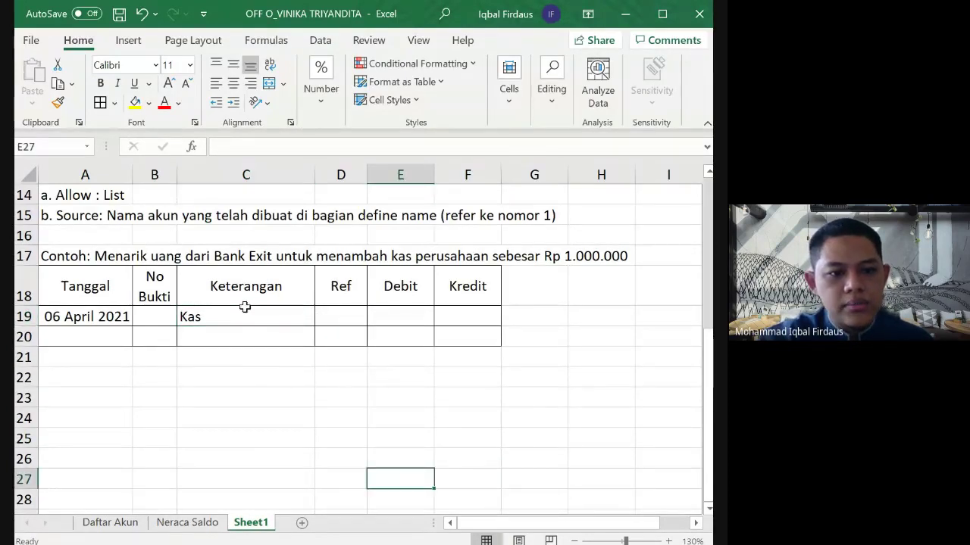
click(251, 319)
text(ka)
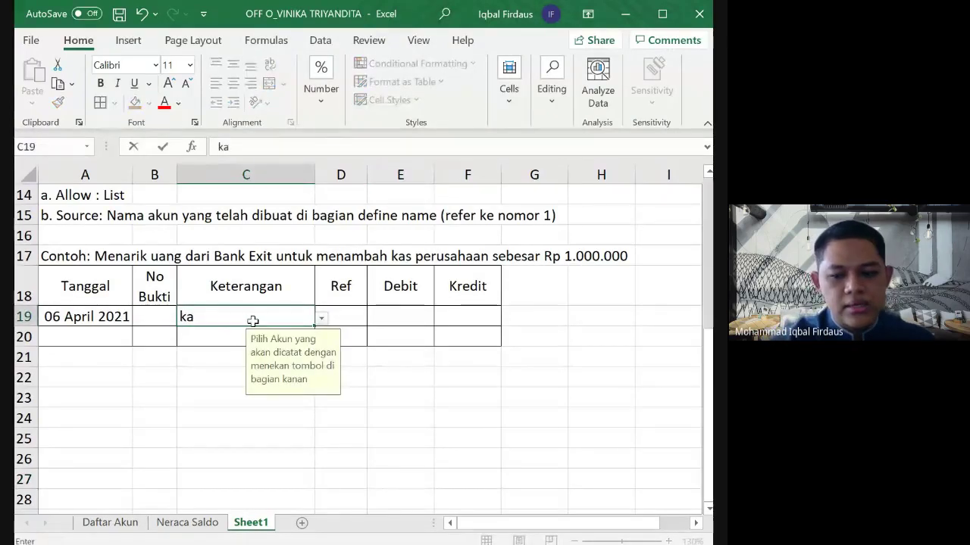
key(BackSpace)
key(BackSpace)
text(kas)
key(Return)
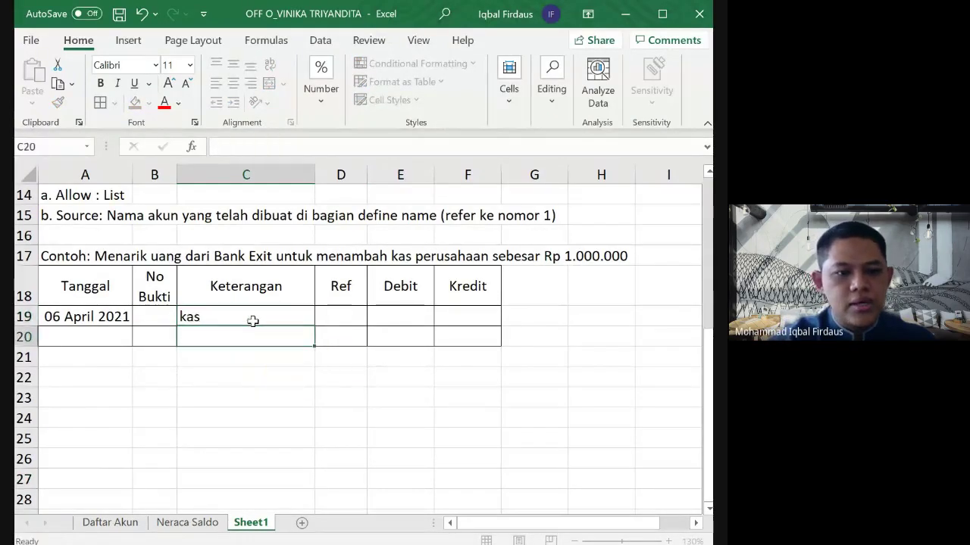
Step: Replace the manually entered account in cell C19 with Kas from the validation list
click(252, 320)
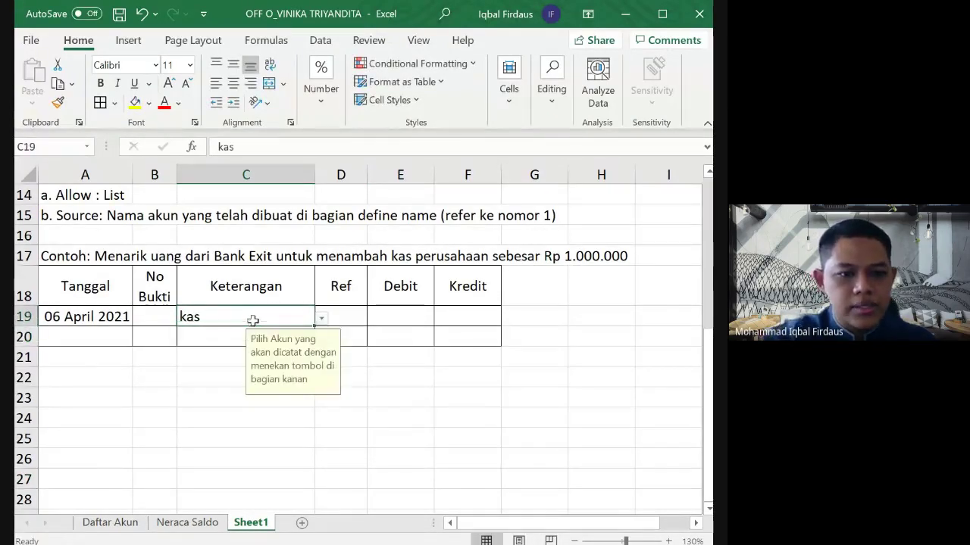
click(321, 318)
click(260, 334)
click(221, 394)
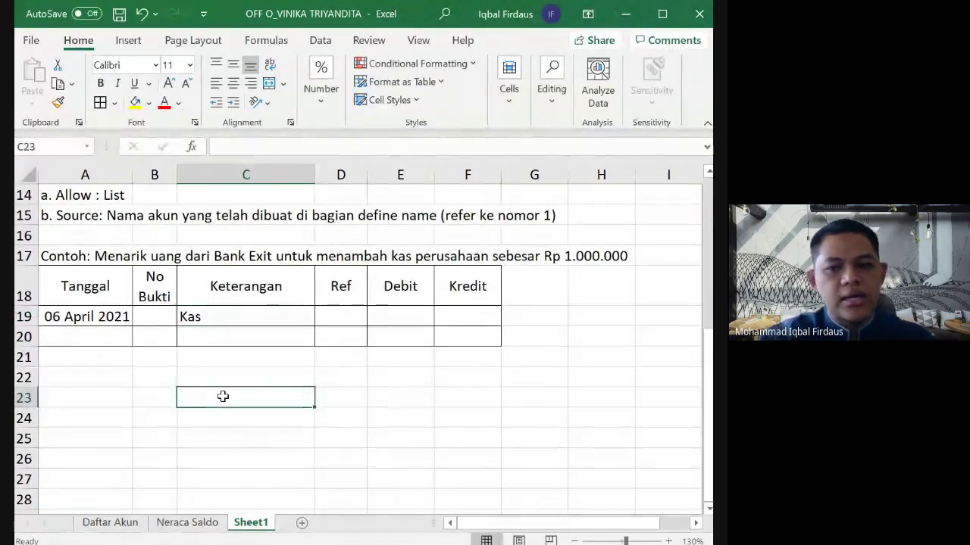
click(288, 343)
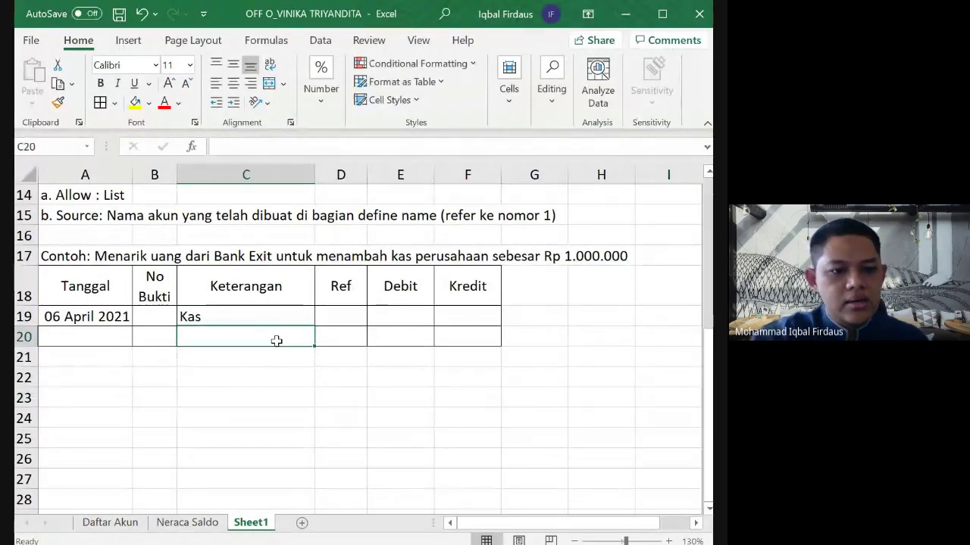
click(297, 321)
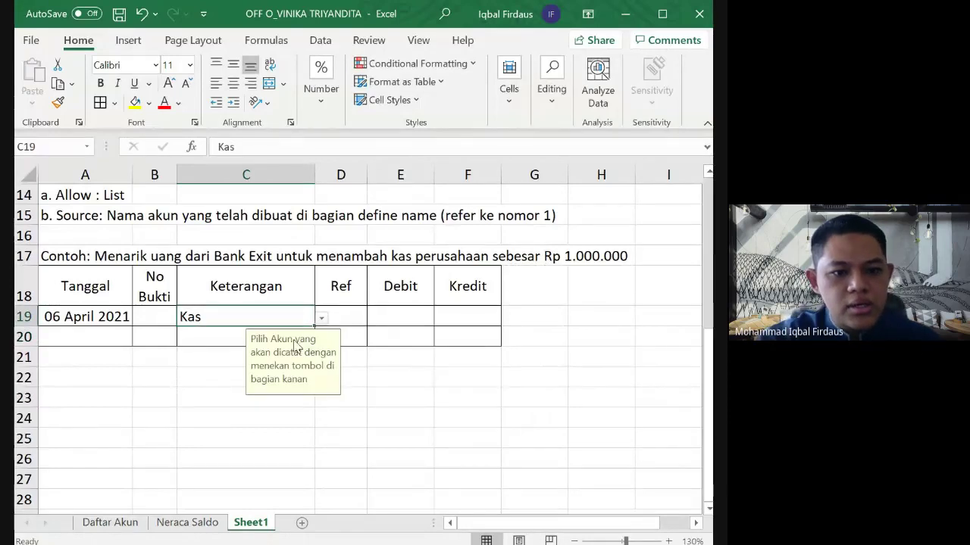
click(222, 335)
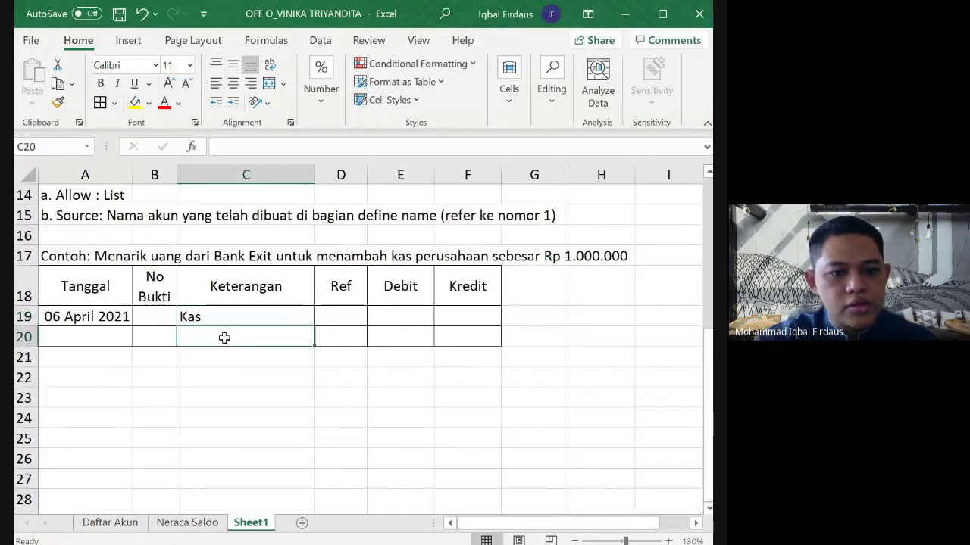
click(324, 339)
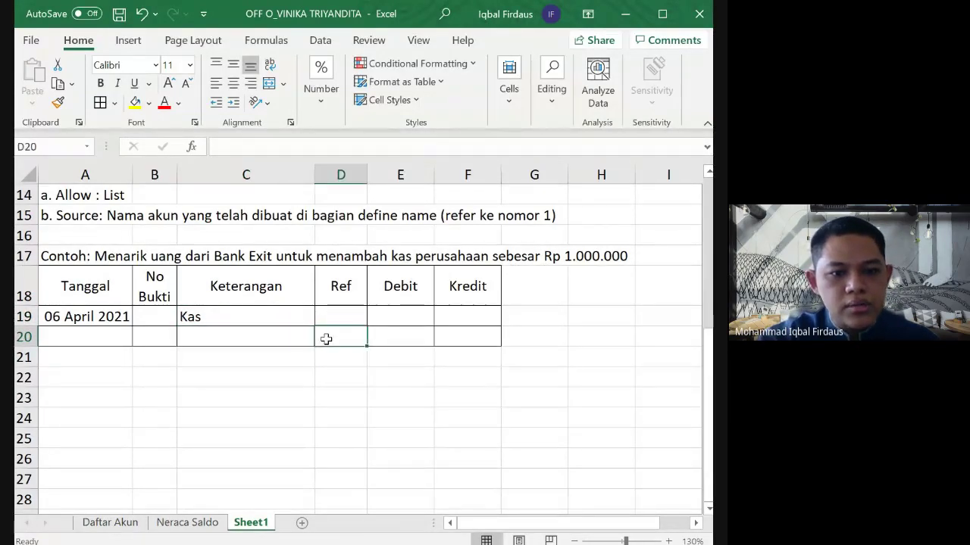
click(264, 342)
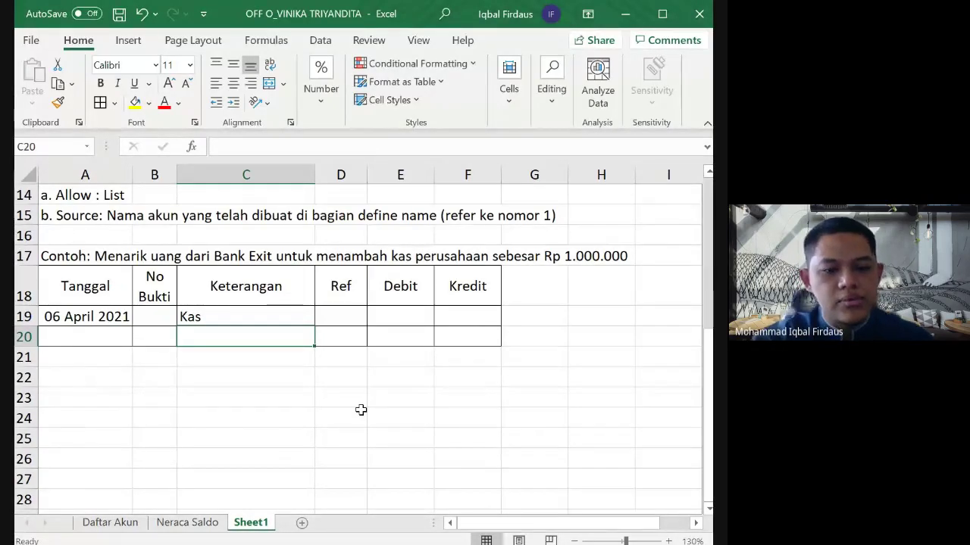
Step: Fill the Kas account cell C19 down into C20 and select the filled cell
ctrl+scroll(357, 413, up, 1)
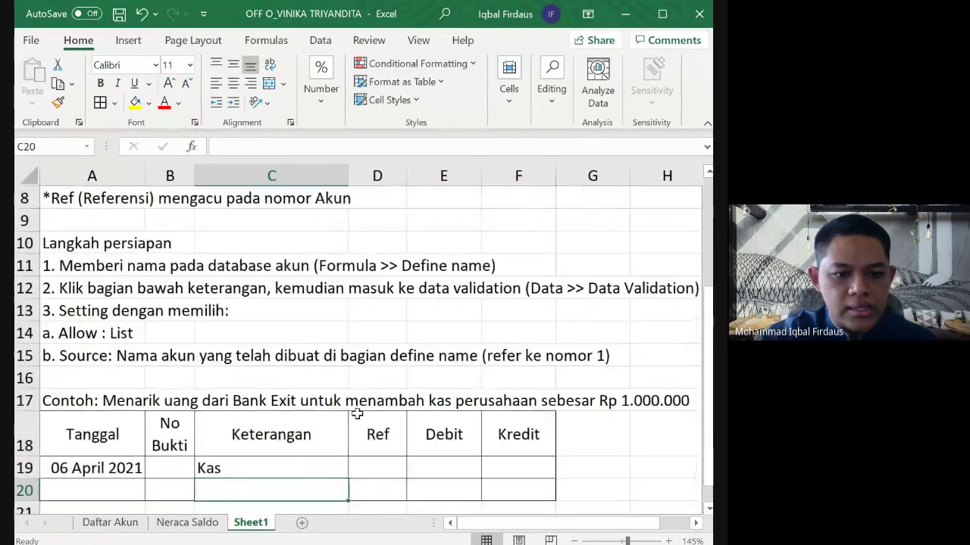
scroll(353, 418, down, 1)
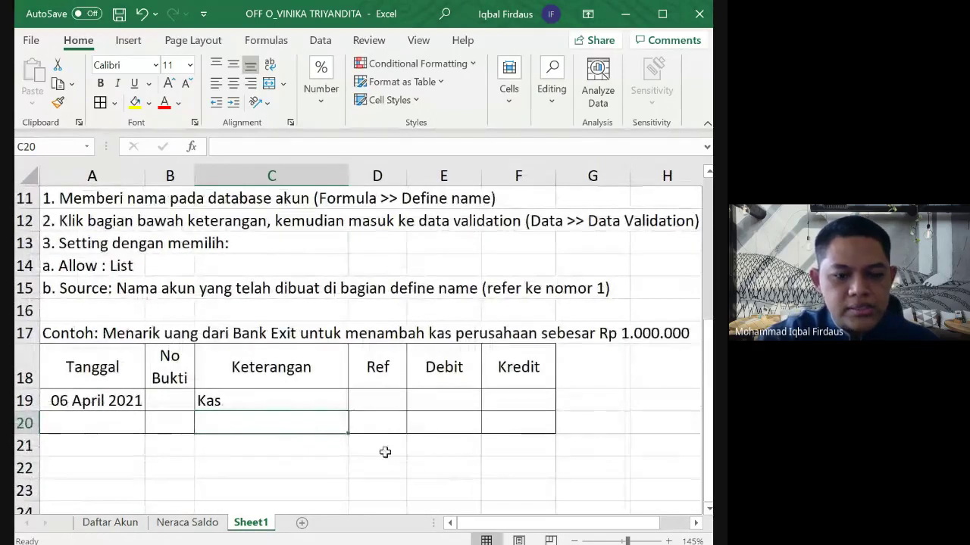
ctrl+scroll(385, 448, up, 2)
scroll(424, 431, down, 3)
scroll(425, 431, down, 1)
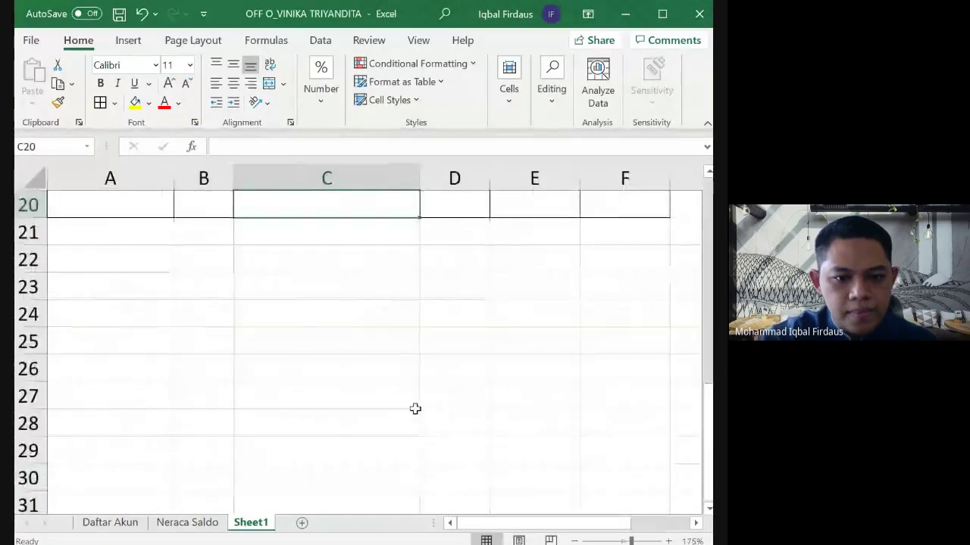
ctrl+scroll(414, 406, up, 1)
scroll(414, 407, up, 3)
scroll(425, 400, down, 1)
click(433, 349)
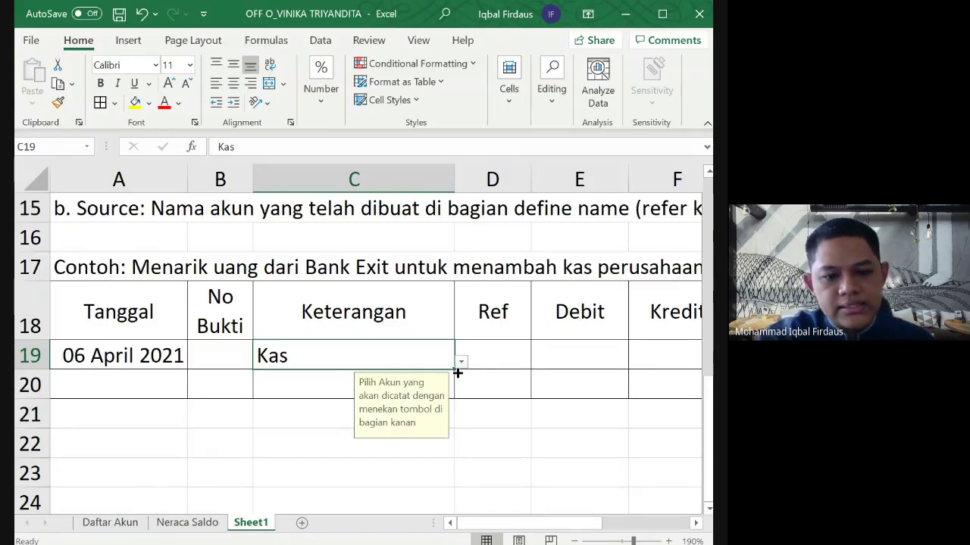
drag(457, 373, 458, 396)
click(366, 446)
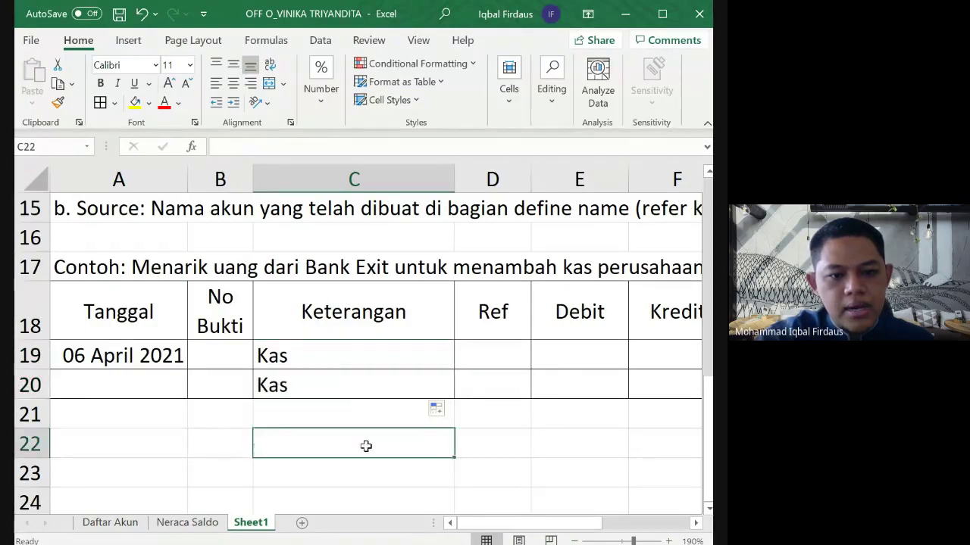
click(318, 414)
click(309, 385)
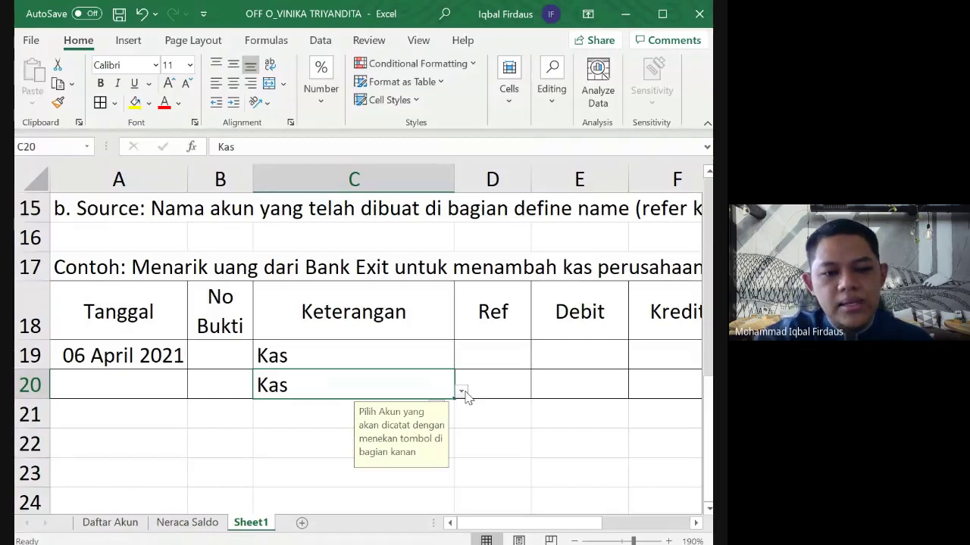
Step: Undo the fill of the Kas account into cell C20
click(434, 351)
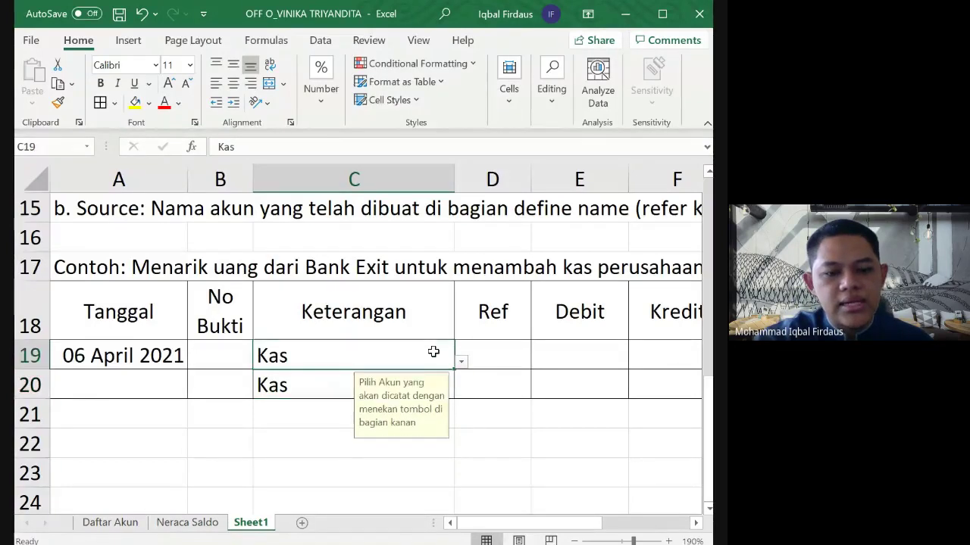
click(451, 388)
key(ctrl+z)
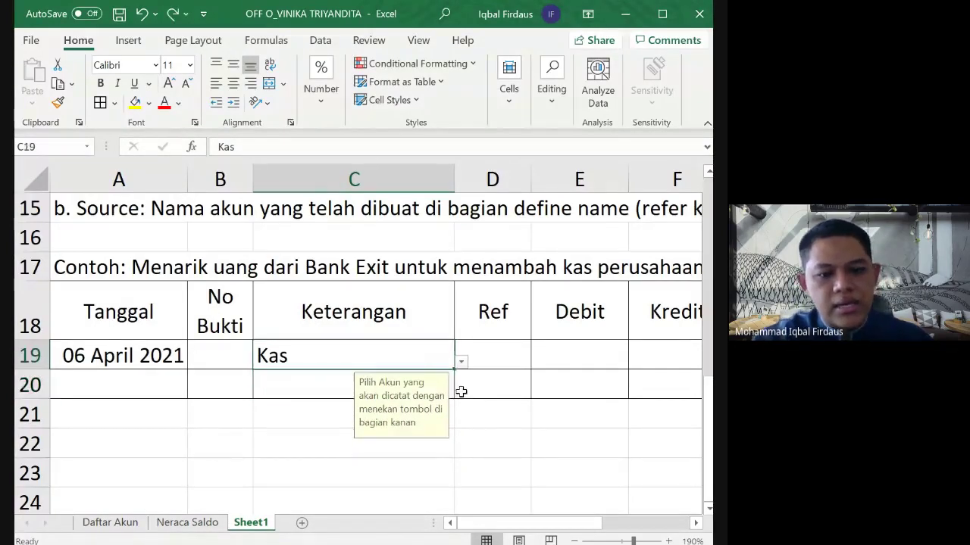
click(470, 411)
click(382, 387)
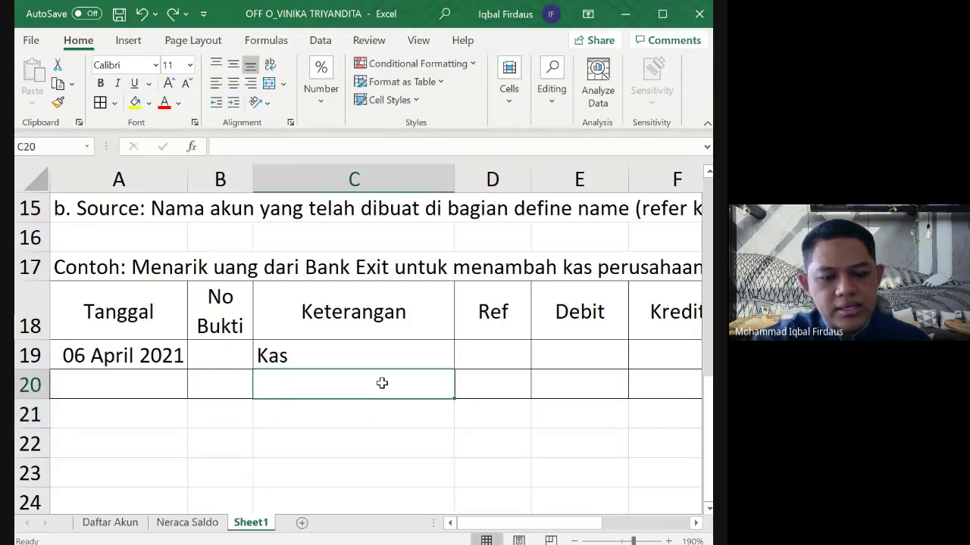
Step: Fill cell C19 with its validation list down into C20 and choose the account Bank Exit there
click(412, 355)
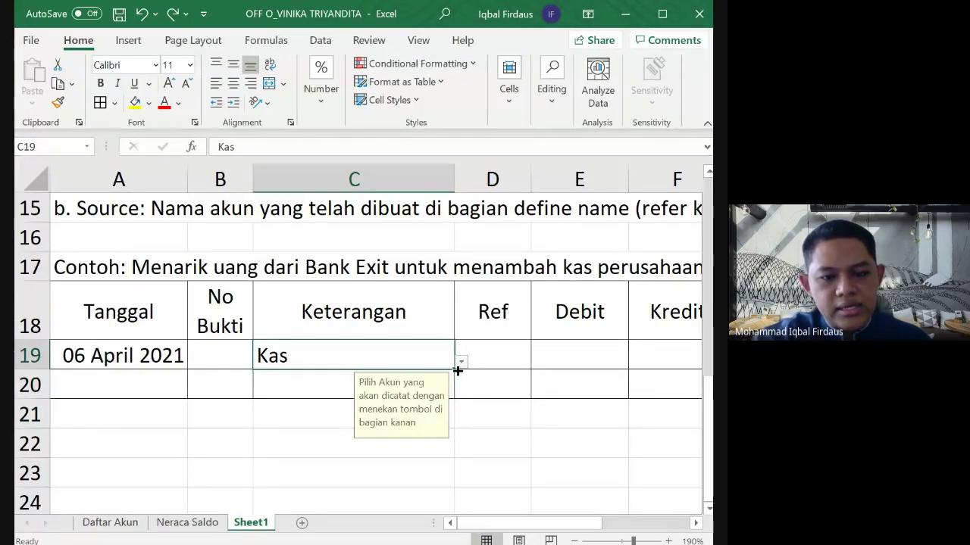
drag(457, 370, 458, 391)
click(308, 427)
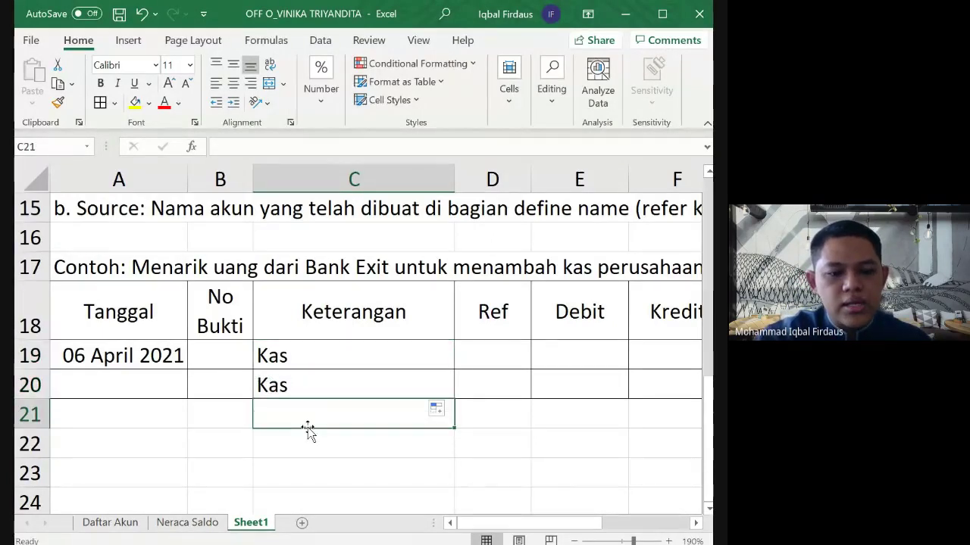
click(321, 387)
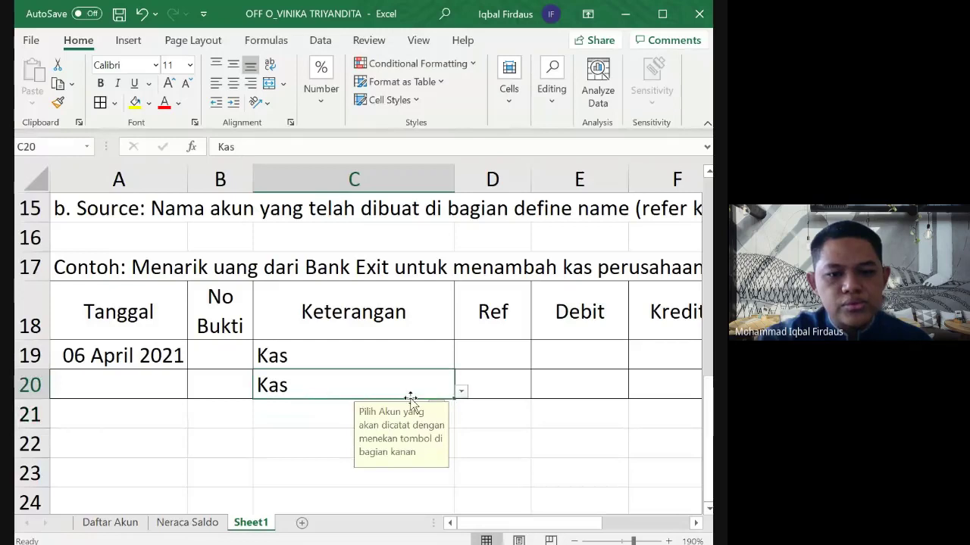
click(462, 391)
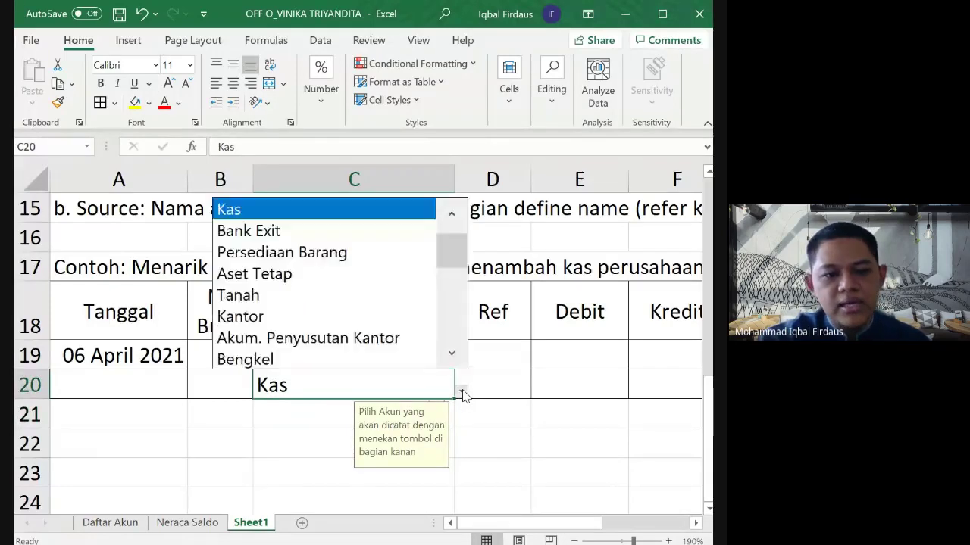
click(328, 235)
click(552, 467)
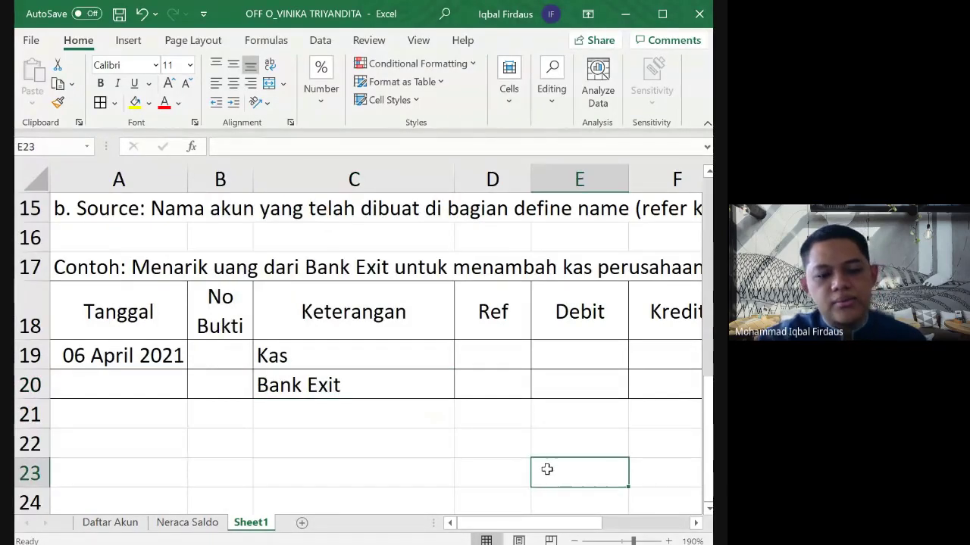
Step: Fill the account cell C20 down through C22 and choose Akum. Penyusutan Kantor from the list in C21
scroll(540, 467, down, 1)
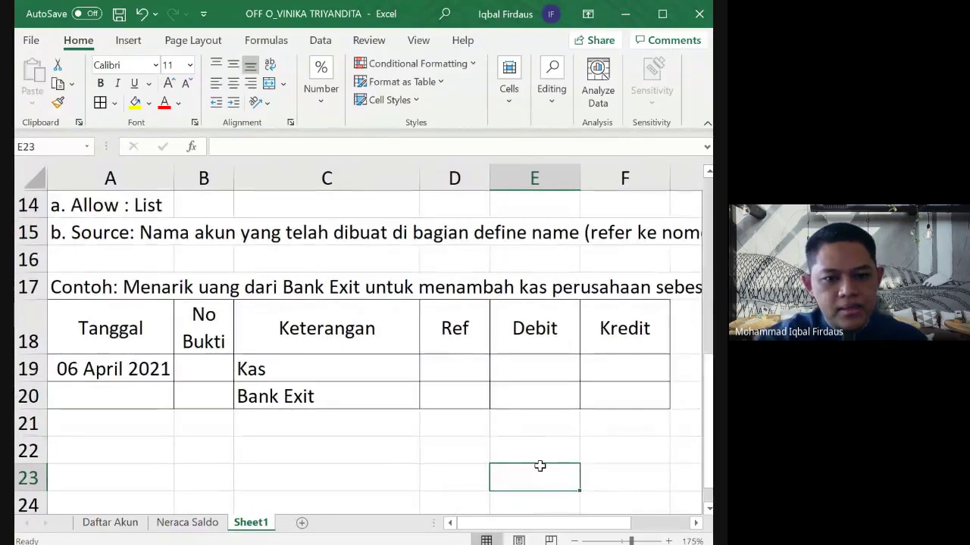
scroll(540, 468, down, 1)
click(373, 430)
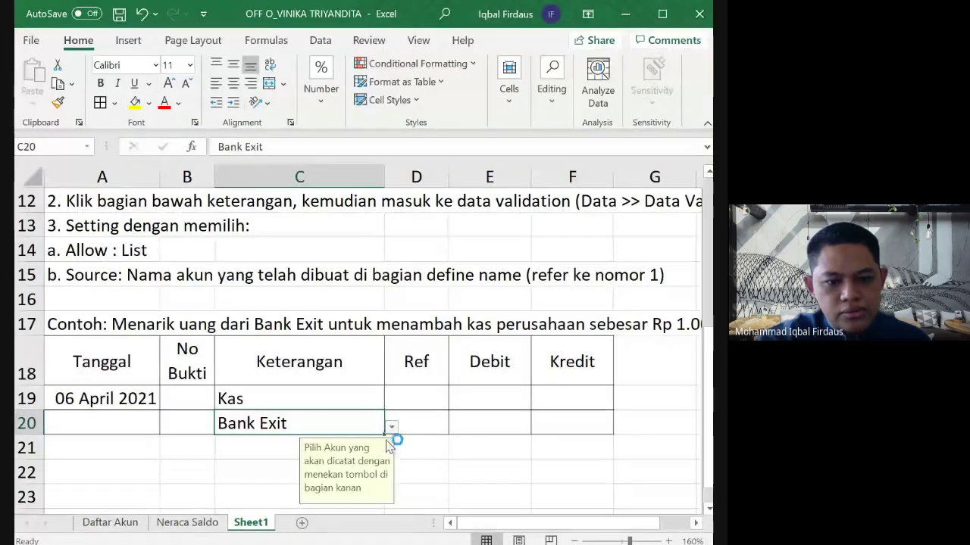
drag(385, 436, 386, 479)
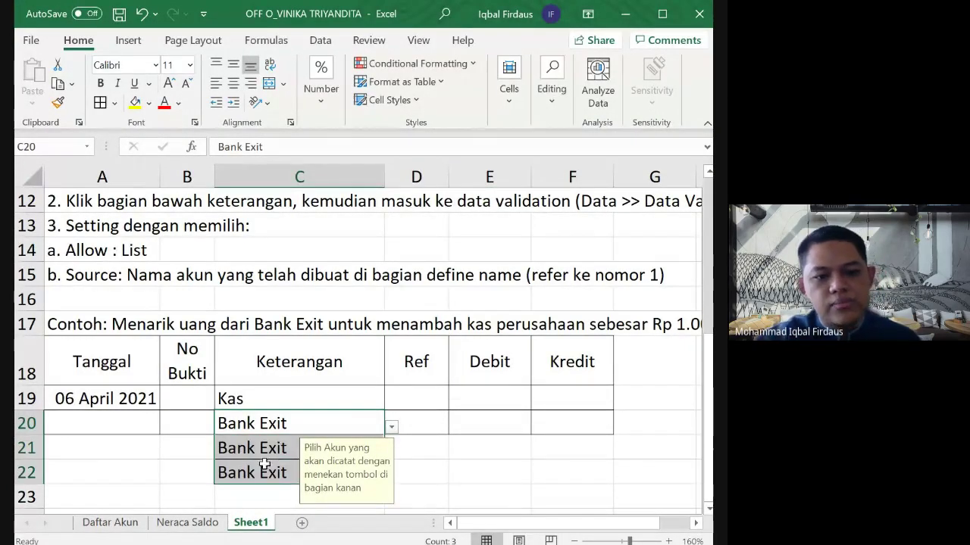
click(402, 462)
click(361, 446)
click(392, 454)
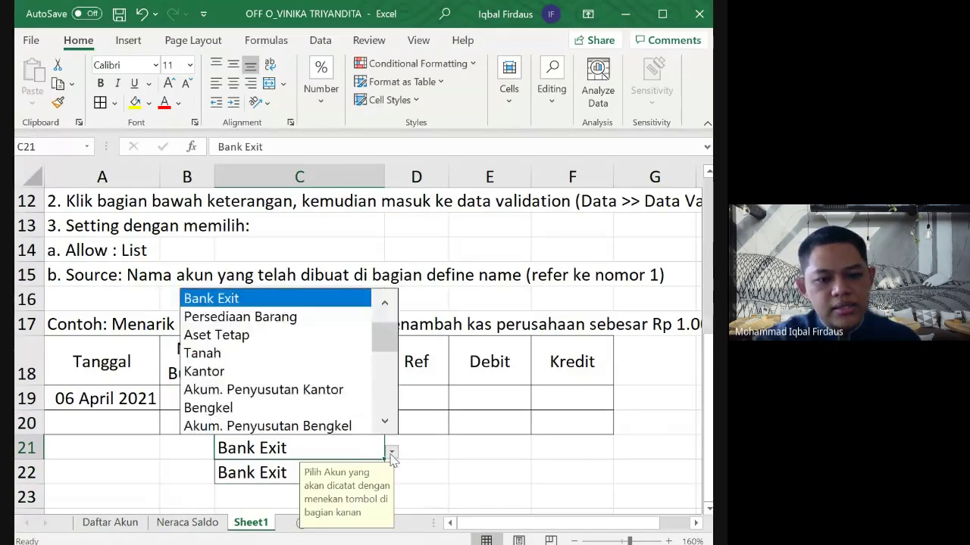
click(265, 389)
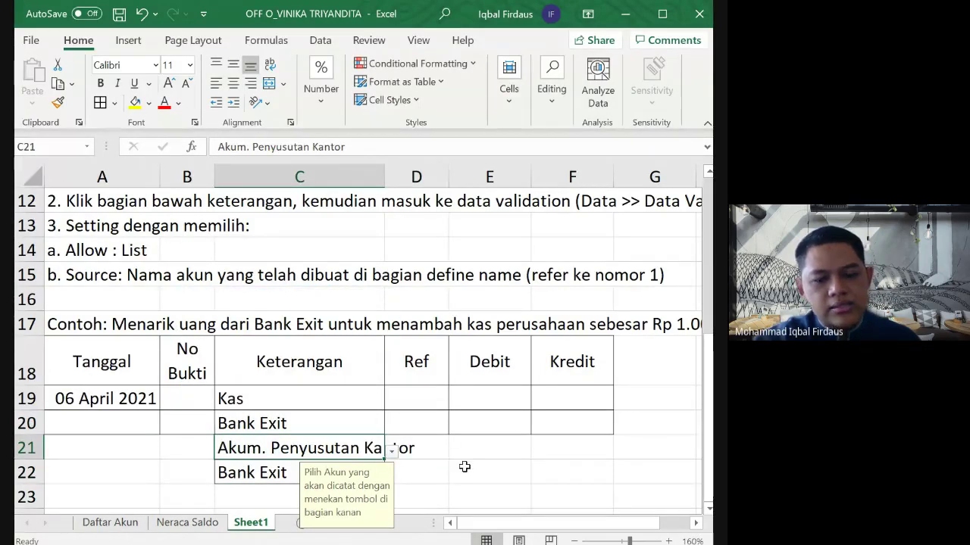
Step: Undo the account choice in C21 and the fill down through C22
key(ctrl+z)
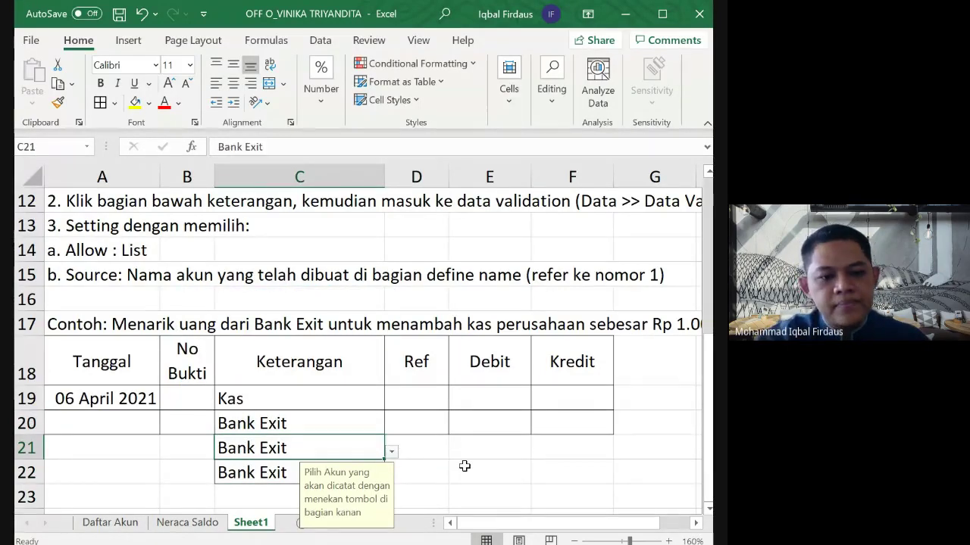
key(ctrl+z)
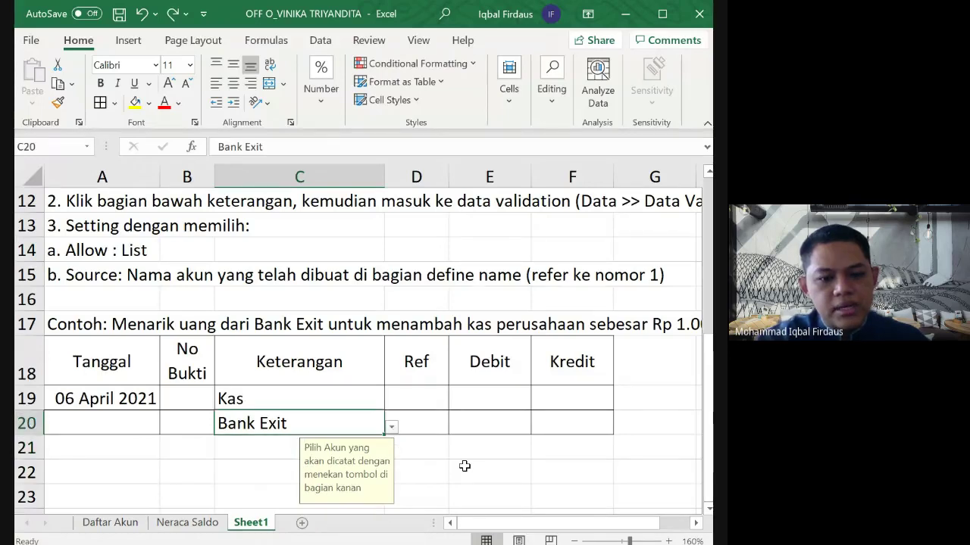
key(Escape)
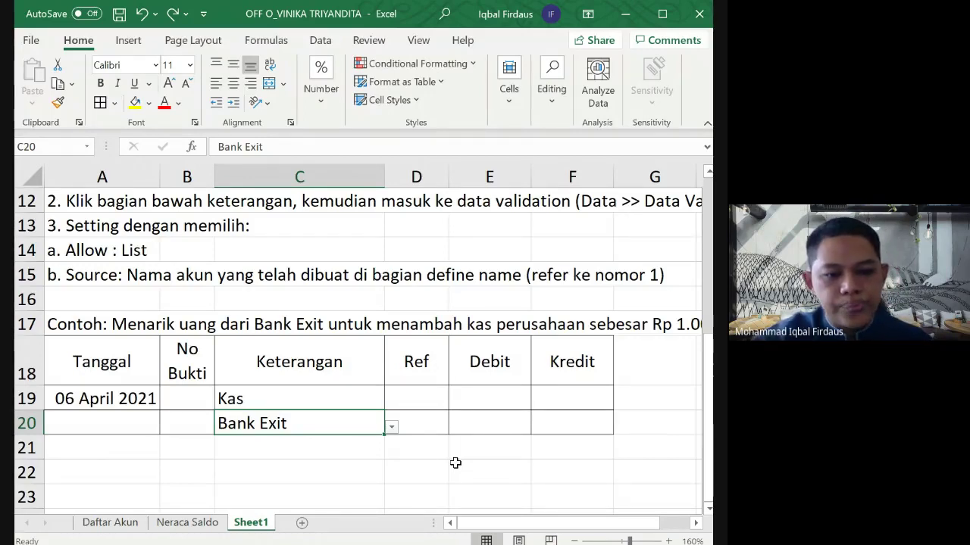
Step: Copy the account cell C19 with its validation list into cell C22
click(346, 398)
click(445, 443)
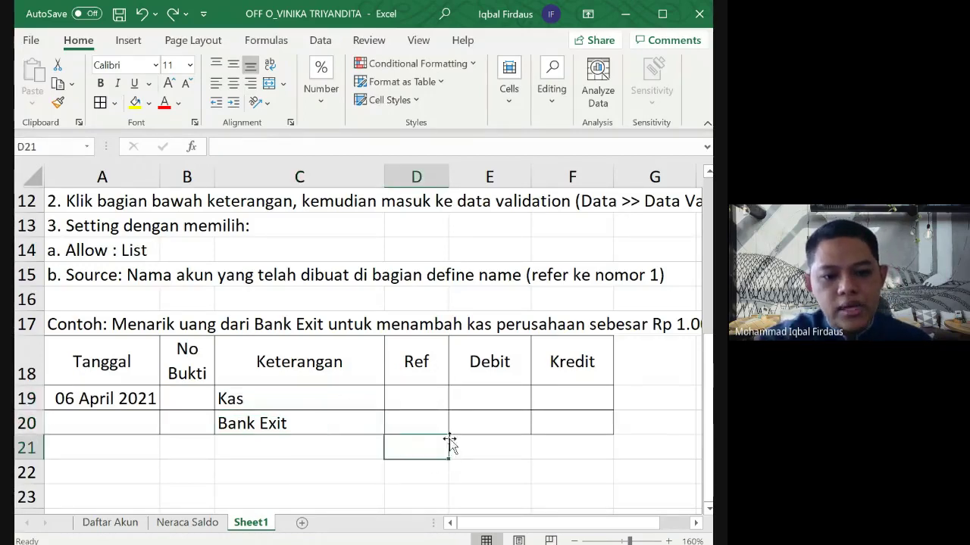
click(364, 400)
key(ctrl+c)
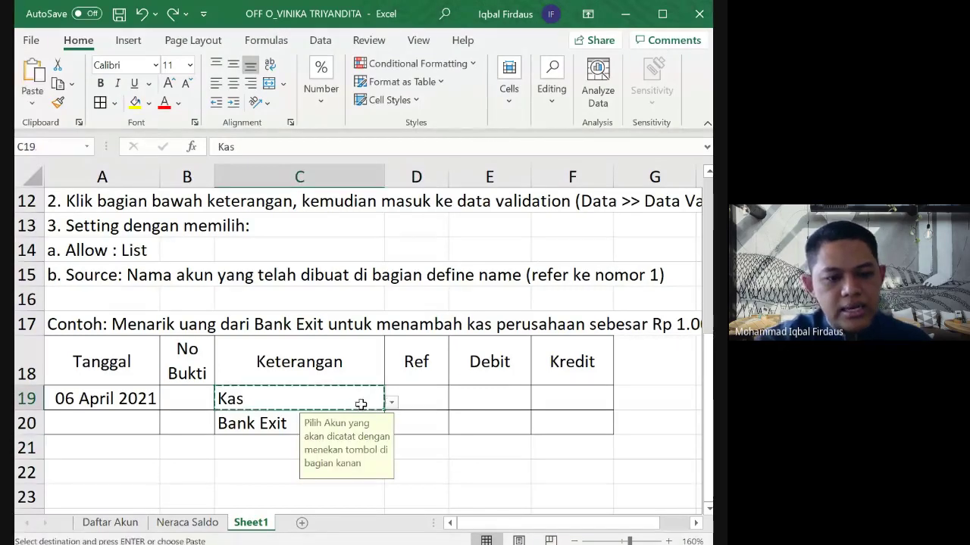
click(266, 477)
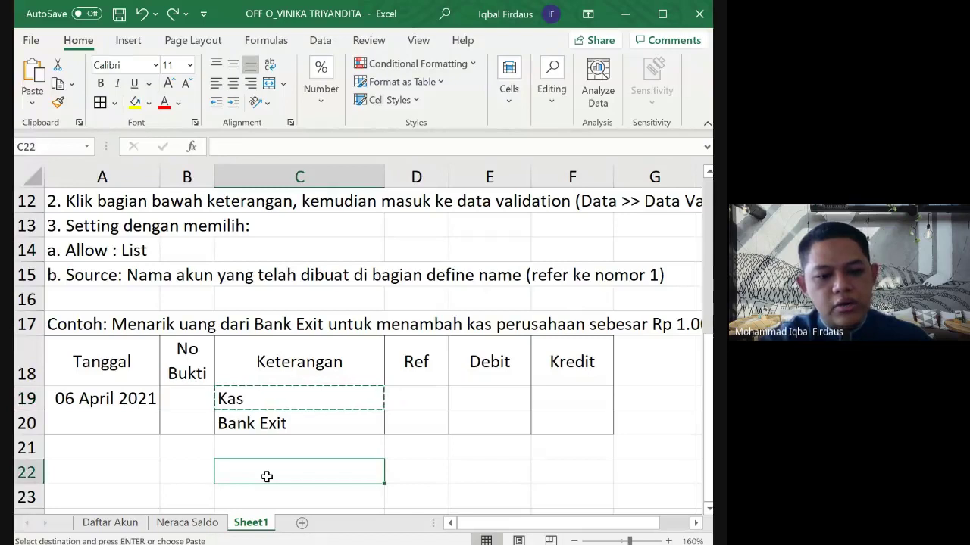
key(ctrl+v)
click(444, 447)
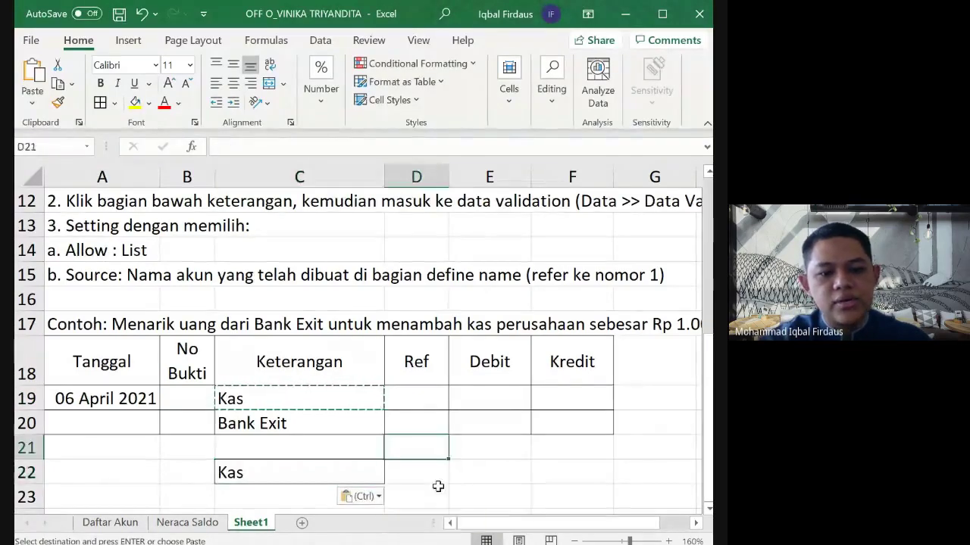
Step: Examine the account validation list in the copied cell C22 and end the copy mode
click(366, 466)
click(402, 450)
click(374, 474)
scroll(374, 481, down, 1)
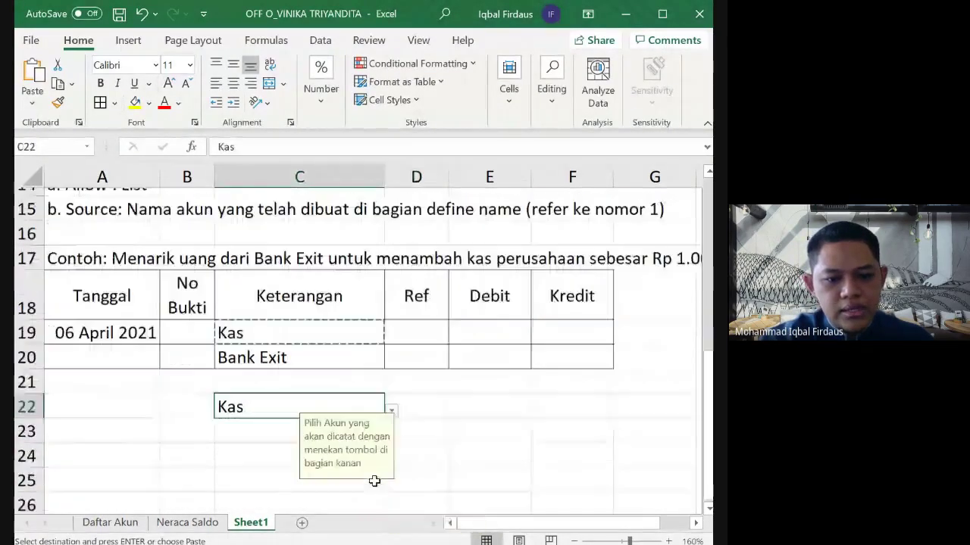
click(392, 404)
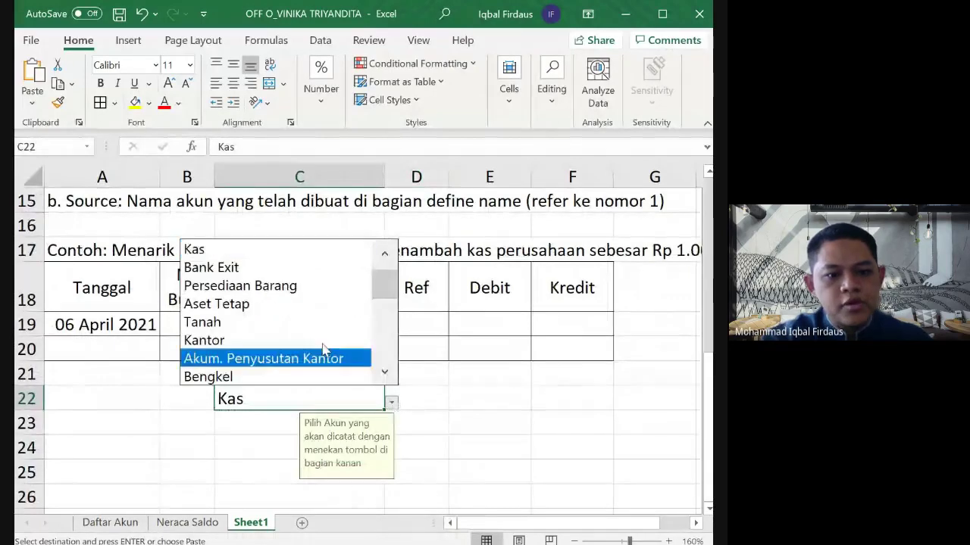
key(Escape)
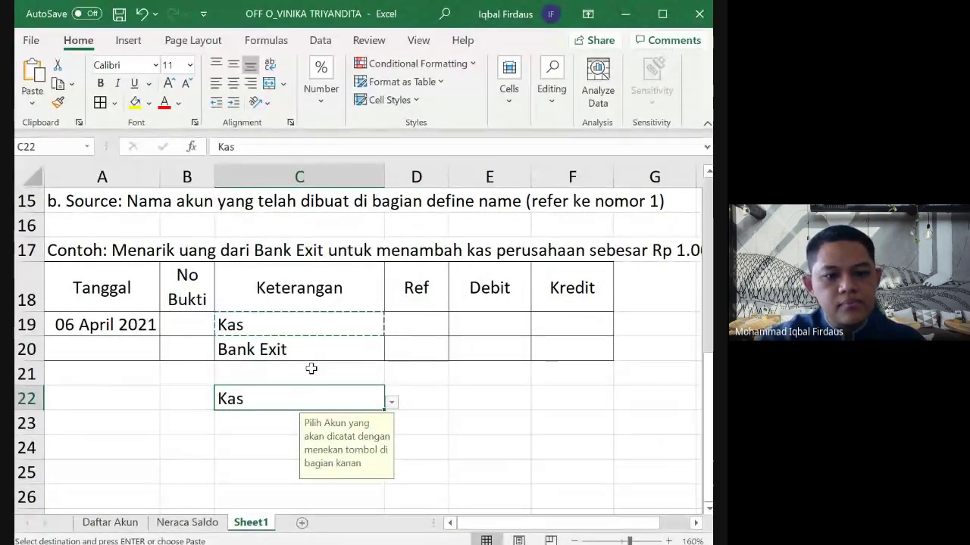
key(ctrl+v)
click(336, 329)
click(293, 398)
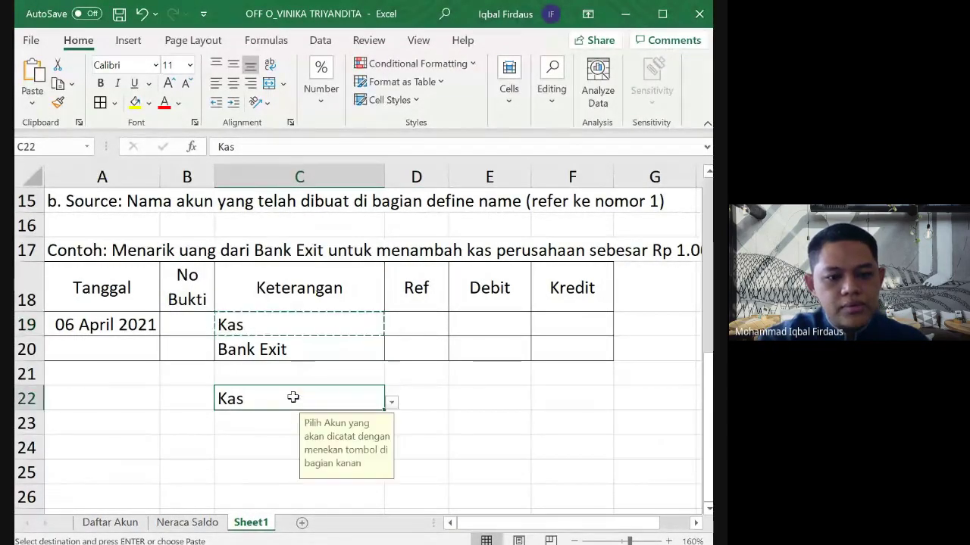
click(392, 404)
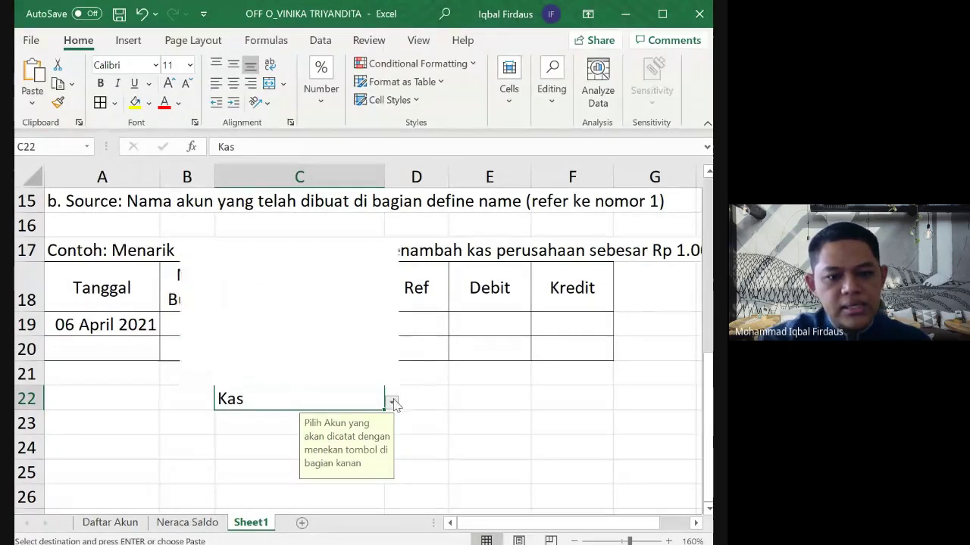
key(Escape)
key(Escape)
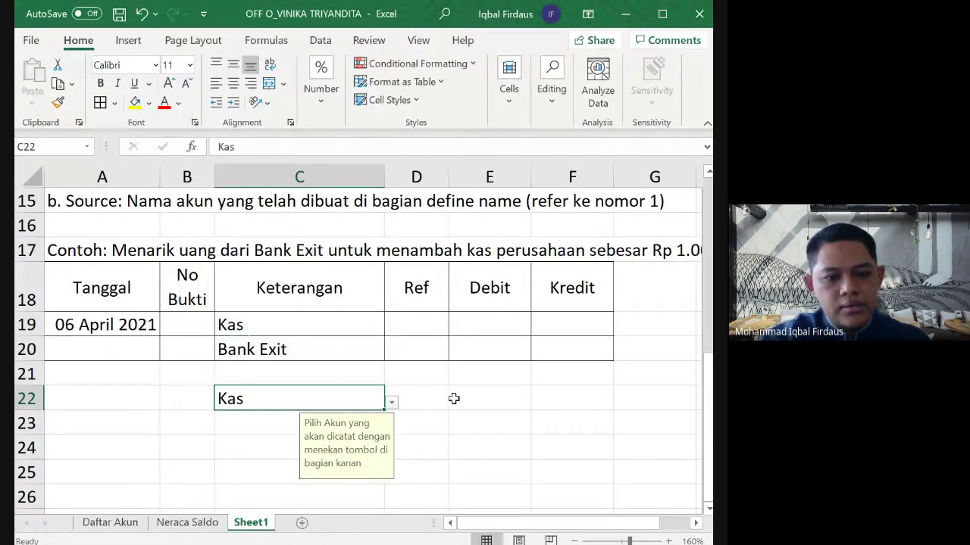
click(414, 372)
click(450, 390)
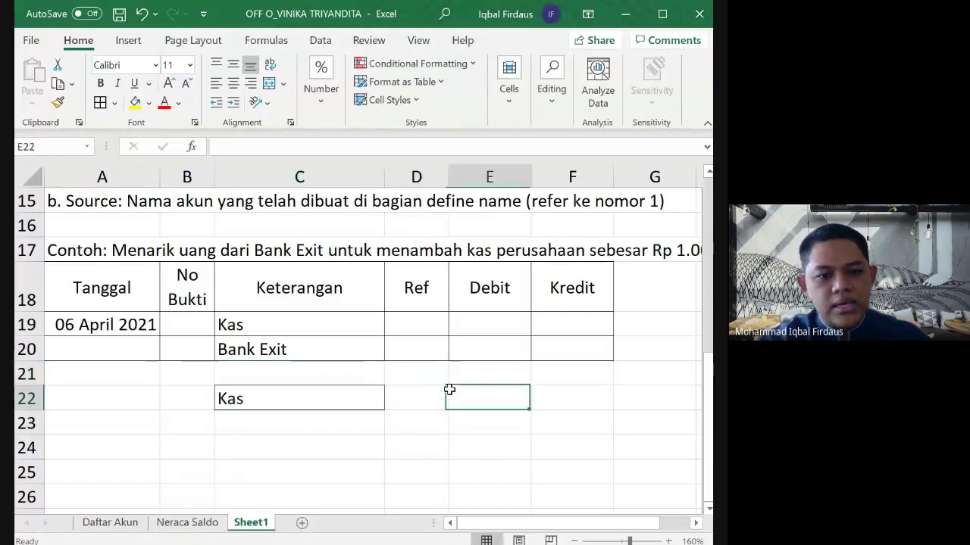
click(380, 402)
Step: Fill the Kas account cell C19 down through C22 and select cell C21
click(379, 324)
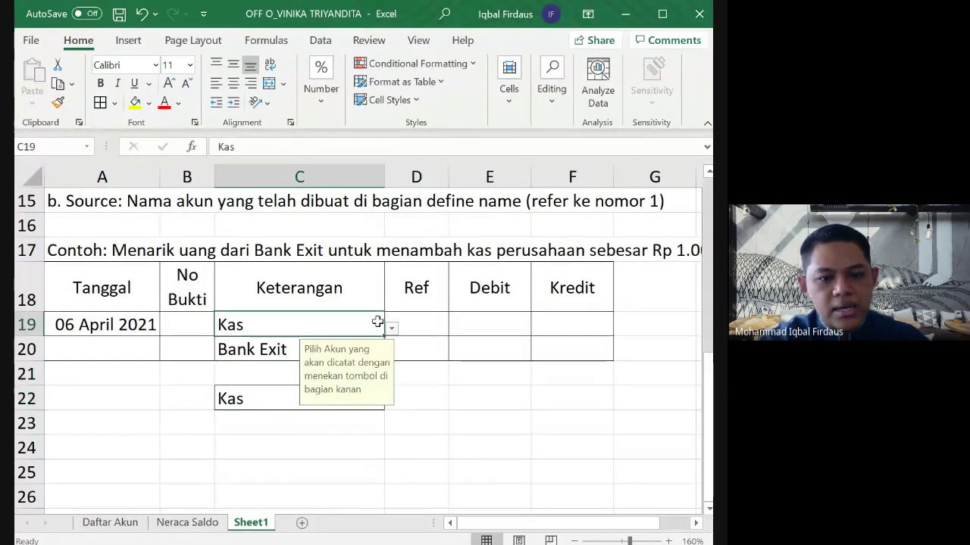
drag(384, 335, 380, 394)
click(432, 390)
click(374, 381)
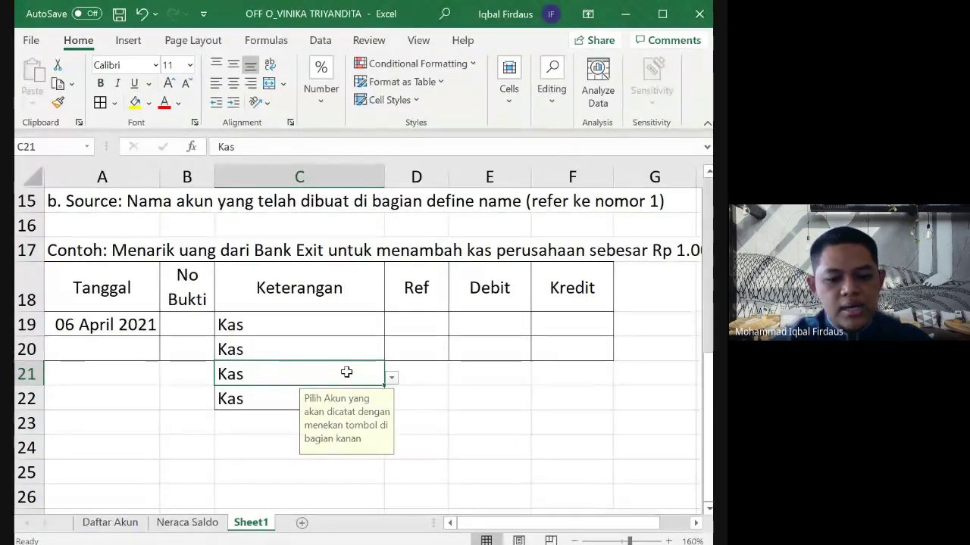
Step: Try to enter "Menarik dana dari bank" in cell C21, which is restricted by data validation, and cancel the entry
text(Menari)
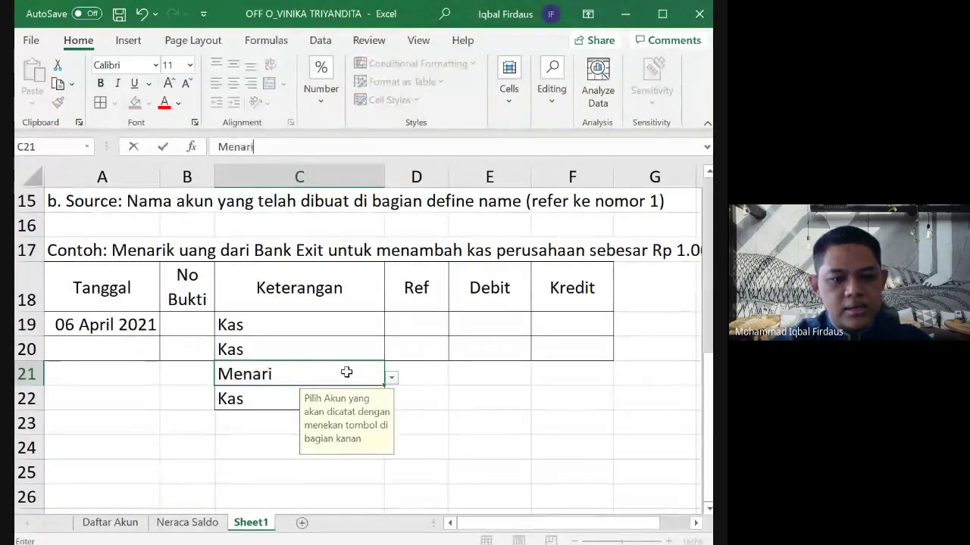
text(k dana dari bank)
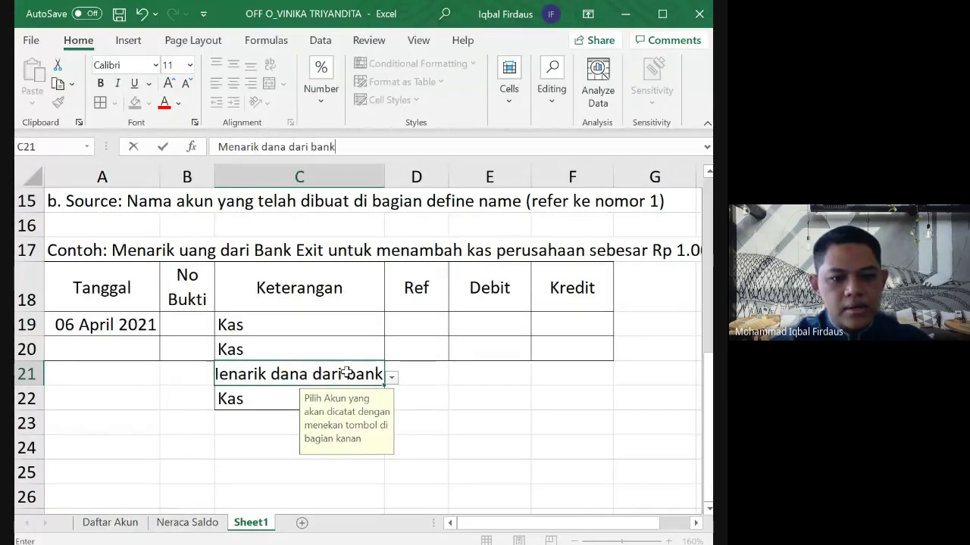
key(Return)
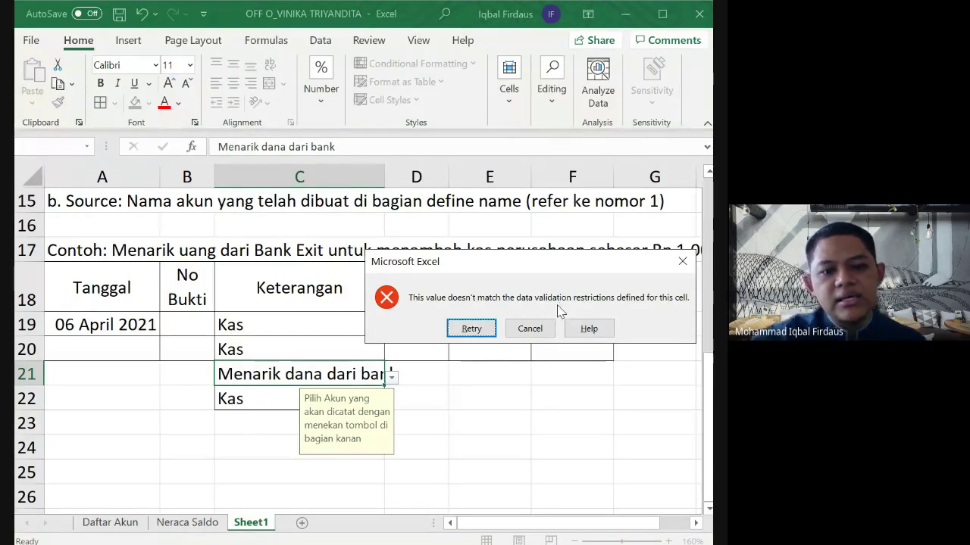
click(471, 328)
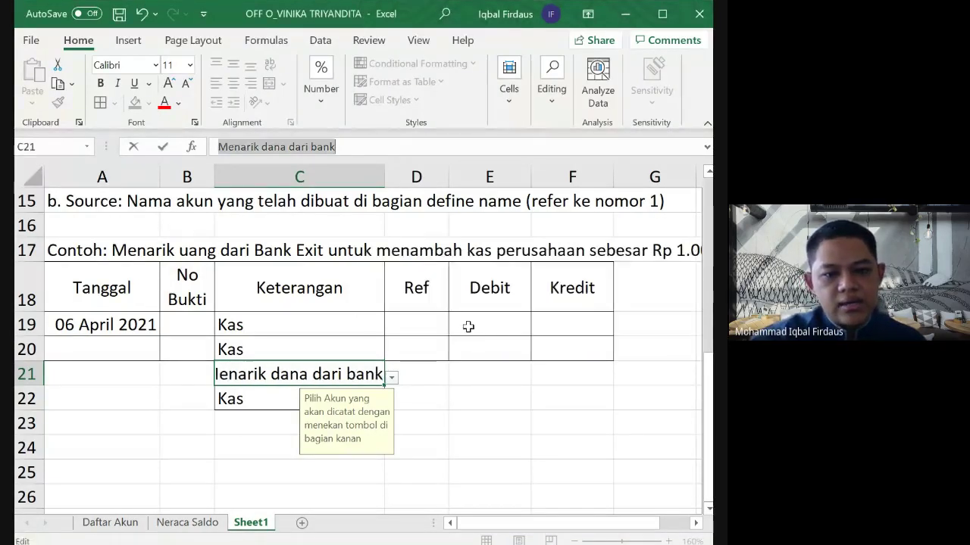
click(383, 332)
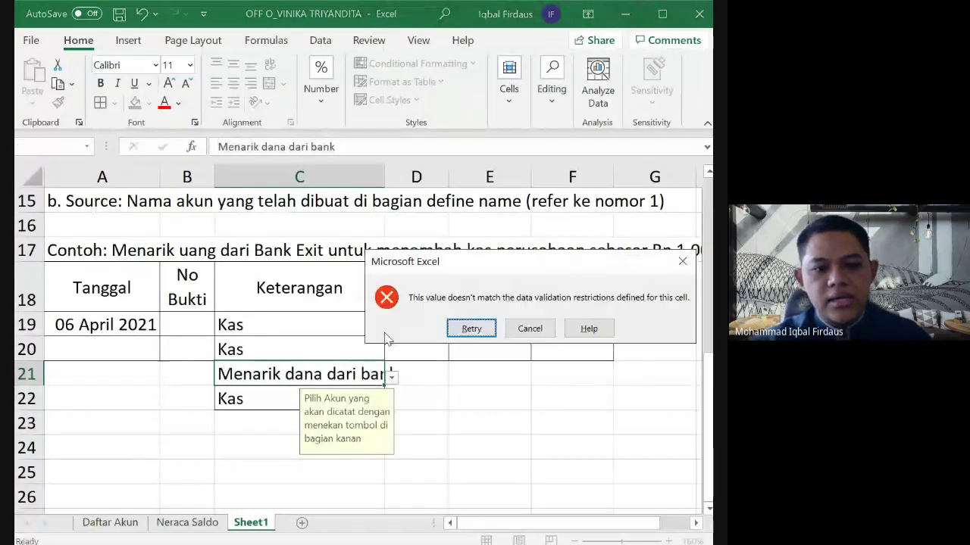
click(523, 329)
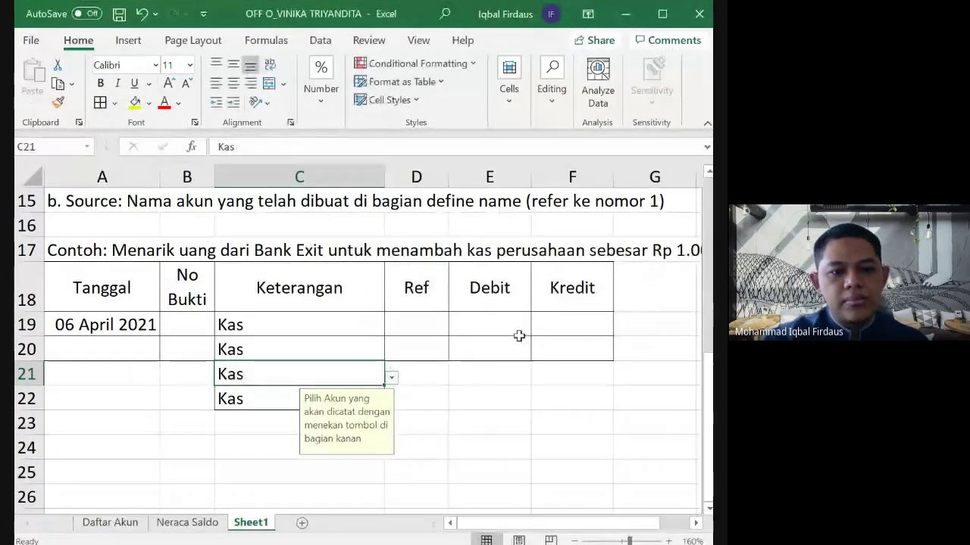
Step: Undo the last change that filled Keterangan cells C20 and C21 with Kas
click(477, 375)
click(364, 377)
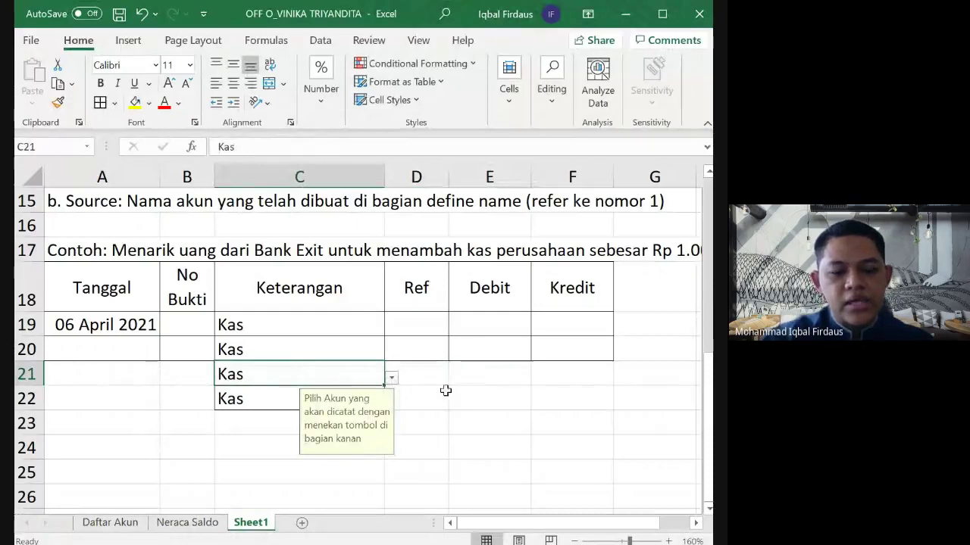
key(ctrl+z)
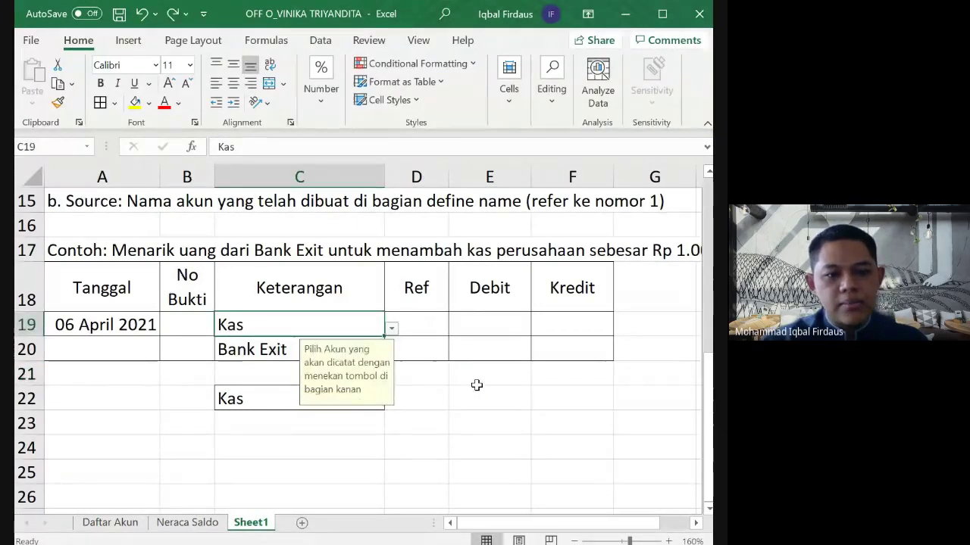
click(477, 386)
click(353, 323)
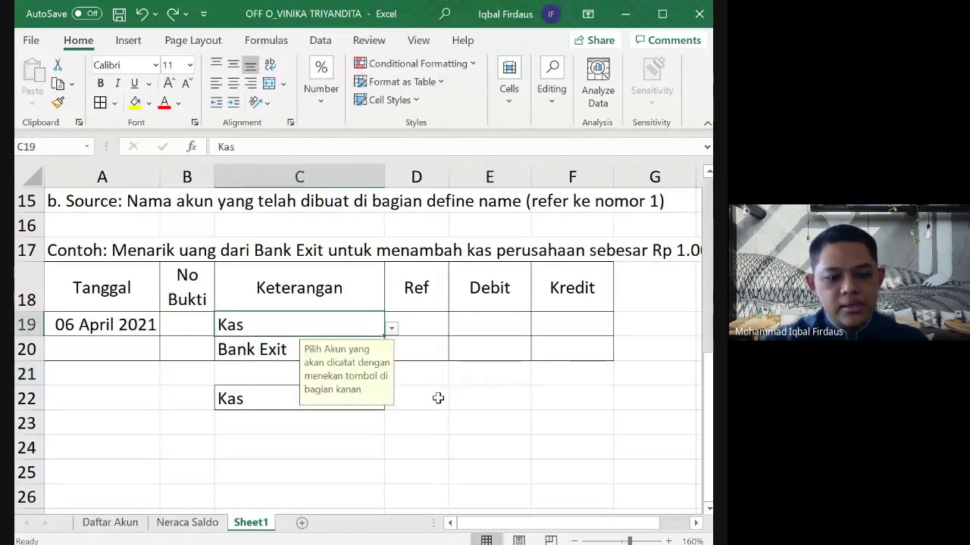
key(ctrl+c)
click(341, 403)
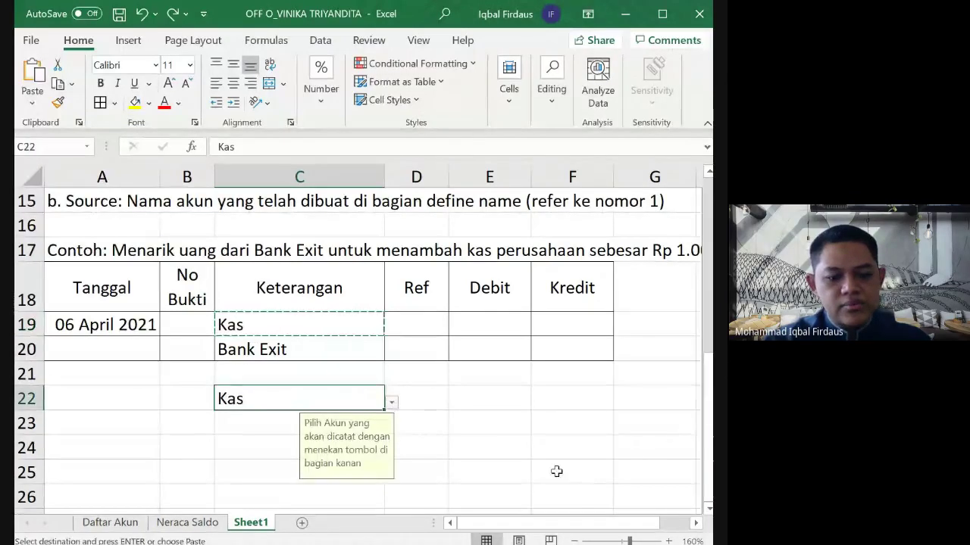
key(Escape)
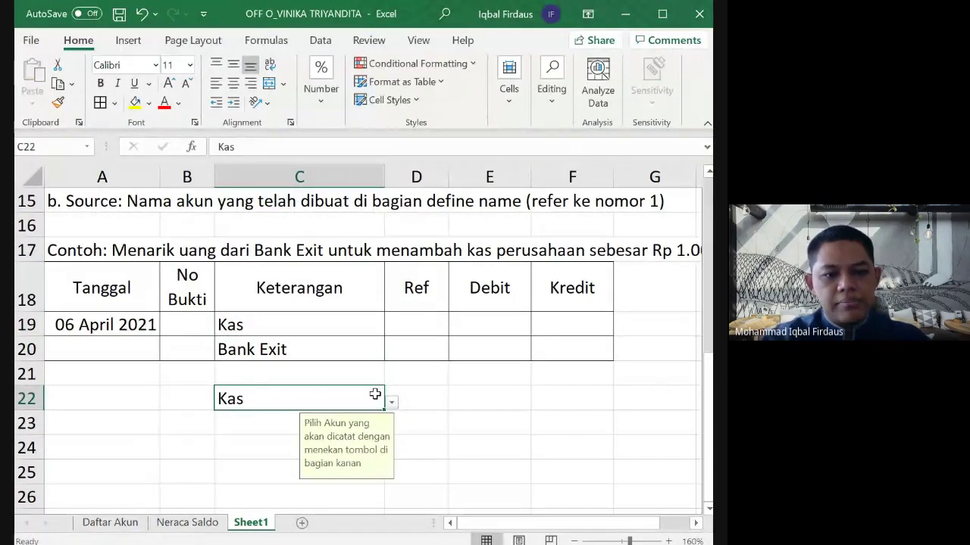
click(372, 374)
click(427, 427)
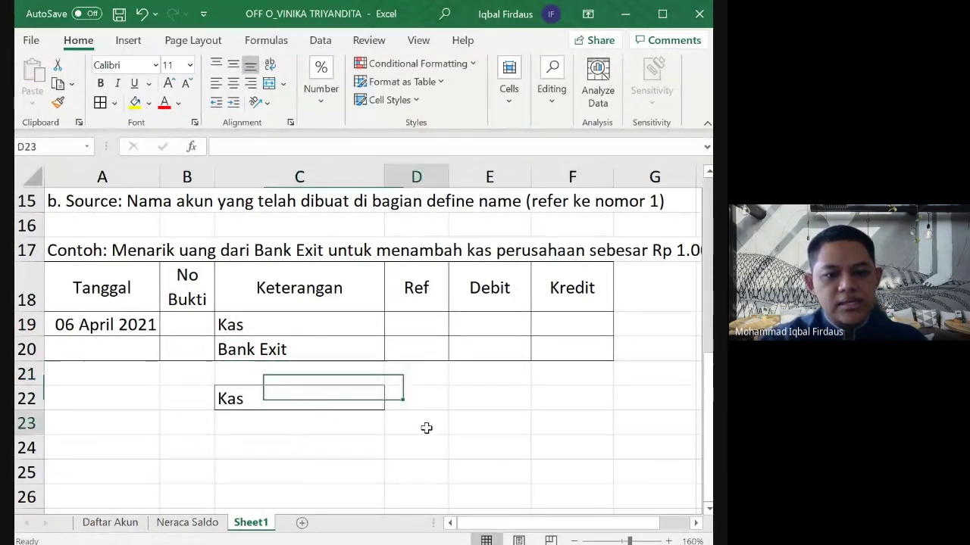
click(390, 372)
click(374, 374)
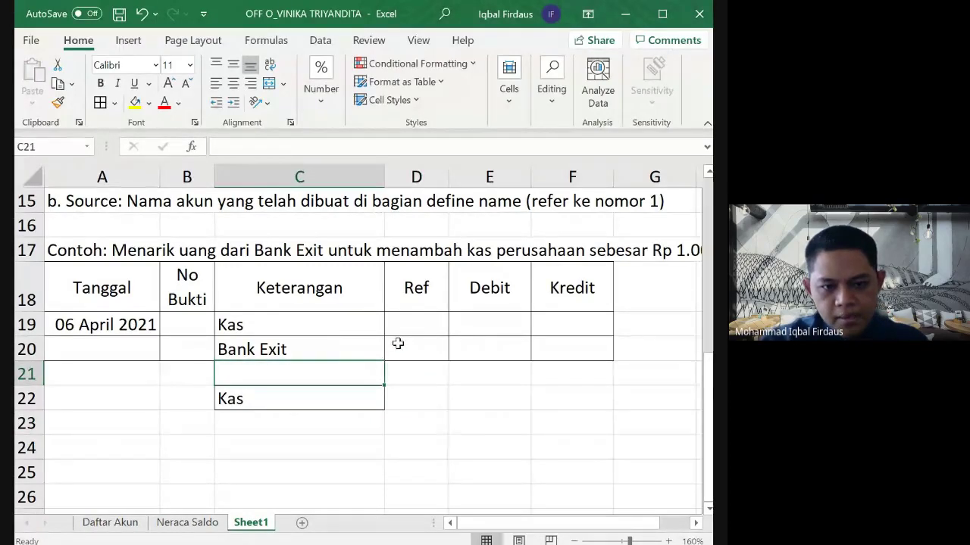
Step: Review the account choices offered for the Bank Exit cell C20, keeping the current selection
click(359, 352)
click(393, 355)
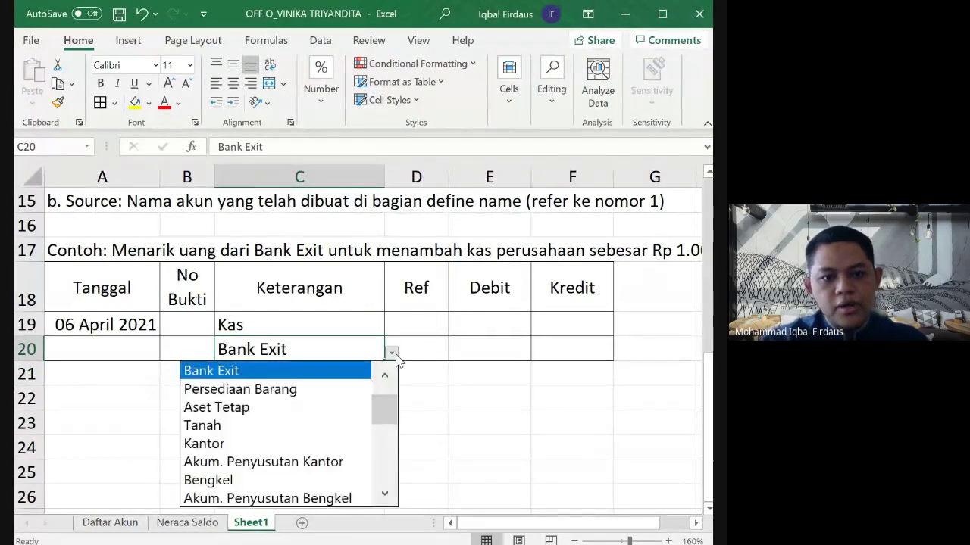
click(394, 355)
click(412, 374)
Step: Enter the transaction description "Menarik dana dari Bank" in cell C21 beneath the Bank Exit entry
click(313, 372)
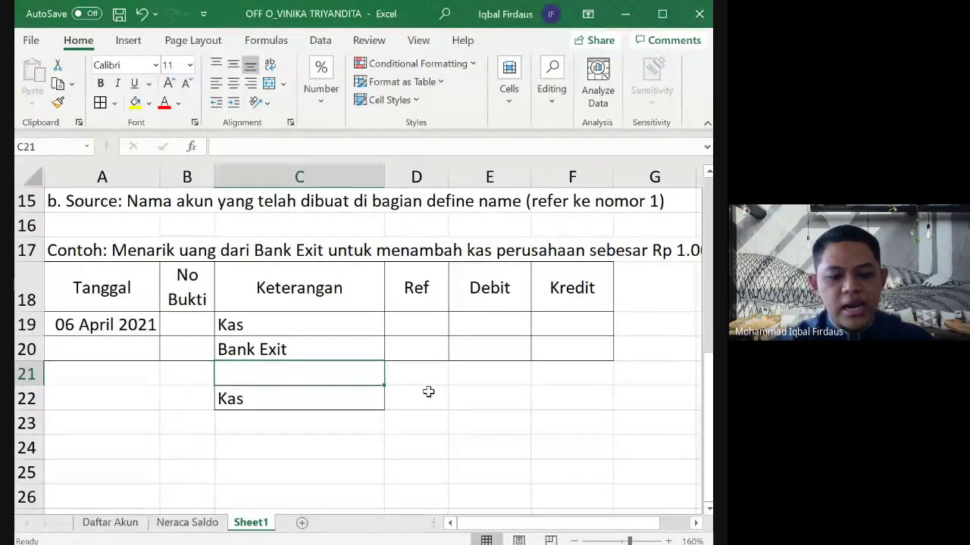
text(Menarik )
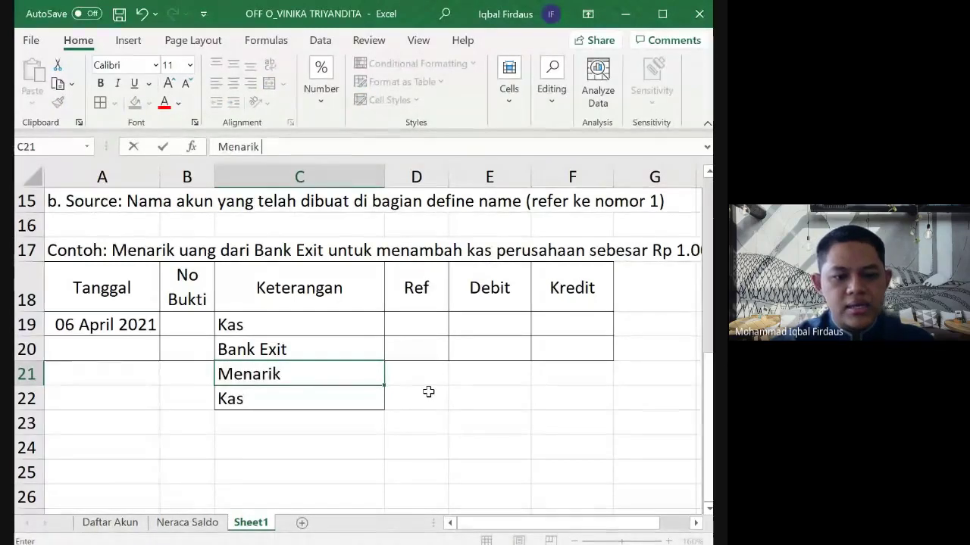
text(dadana )
text(dana d)
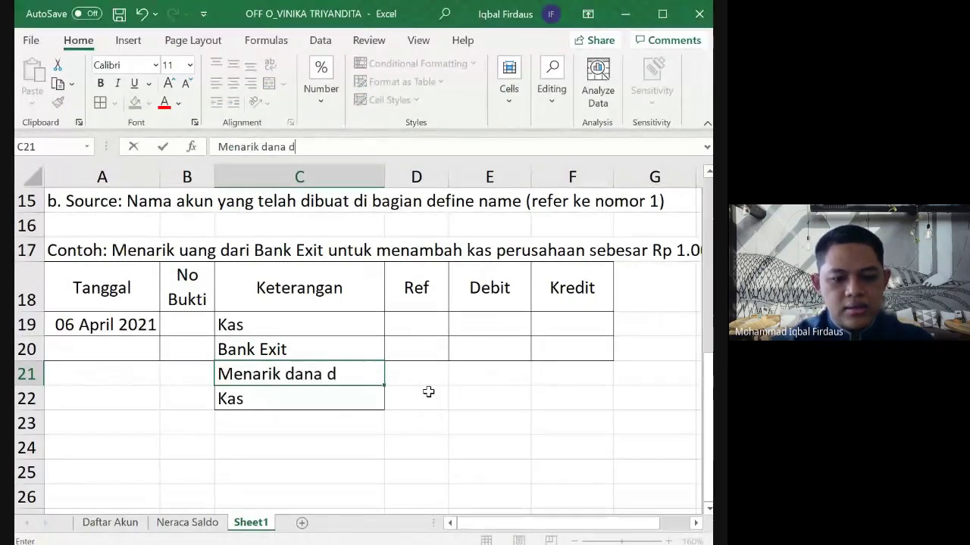
text(ari Bank)
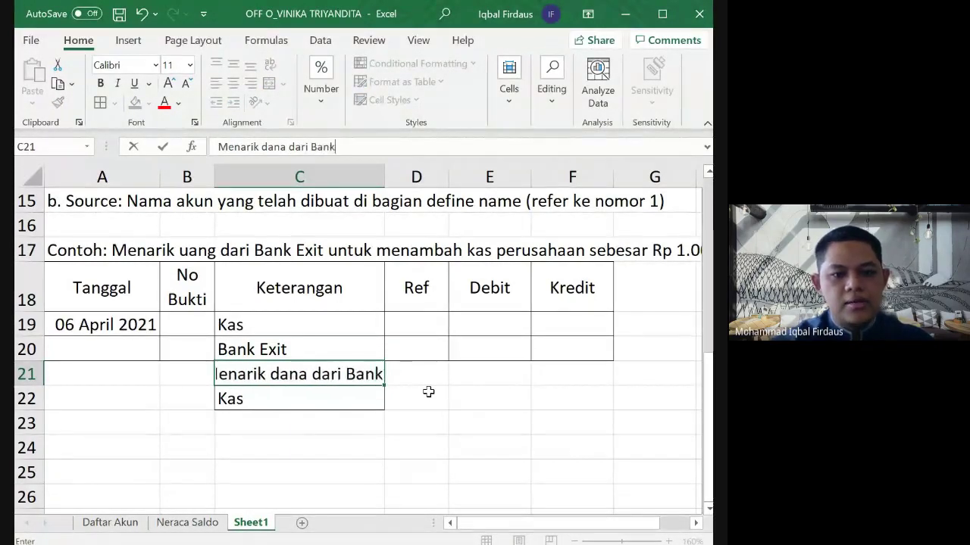
key(Return)
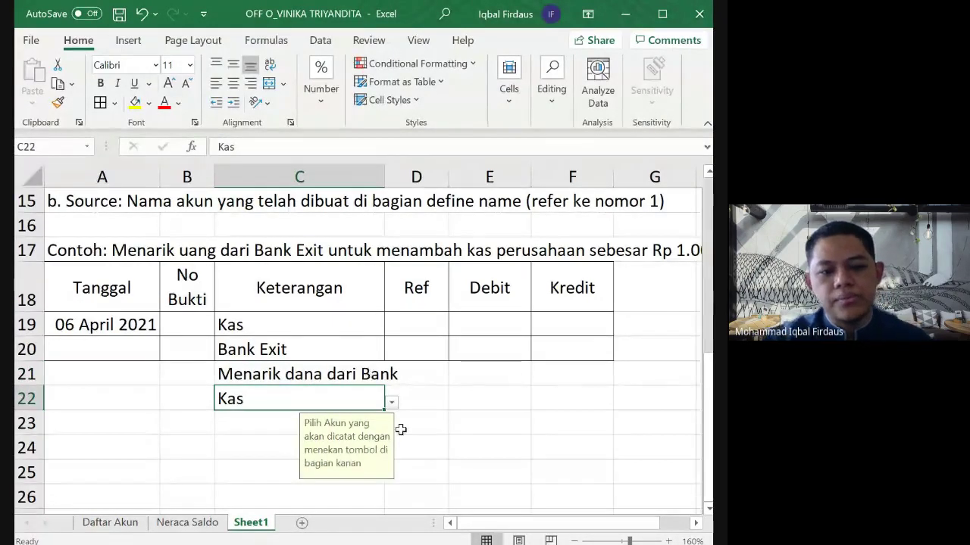
Step: Reduce the font size of the transaction description in cell C21 to 8
click(374, 325)
click(439, 368)
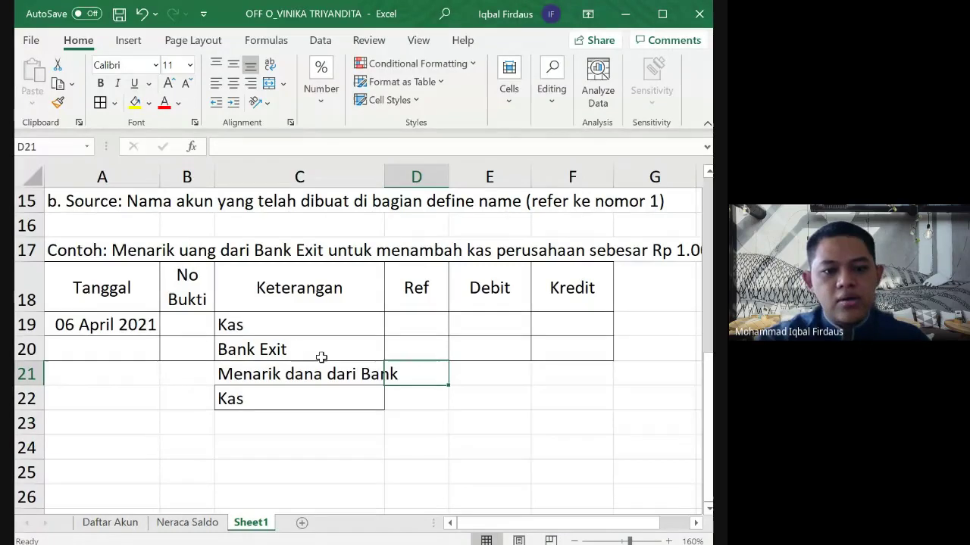
click(254, 373)
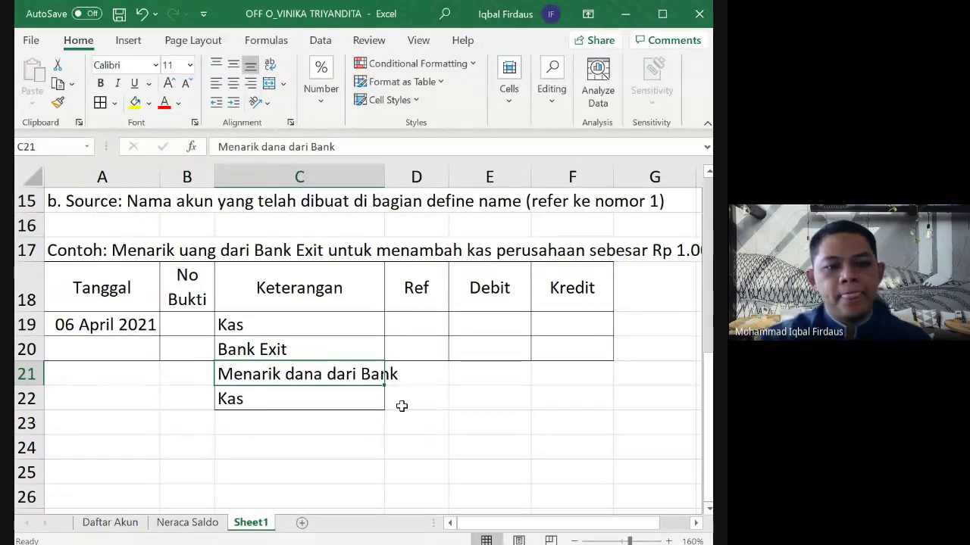
click(184, 84)
click(184, 84)
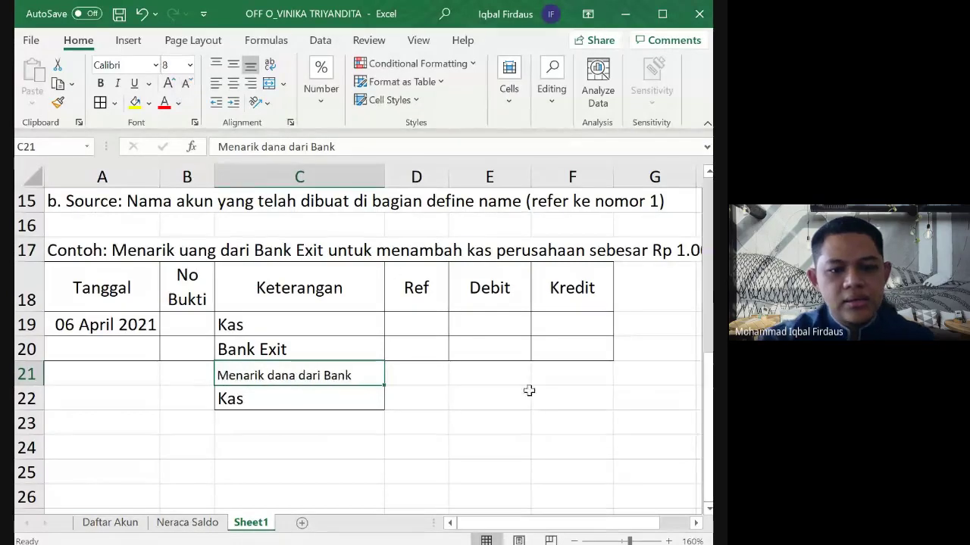
click(417, 398)
click(329, 379)
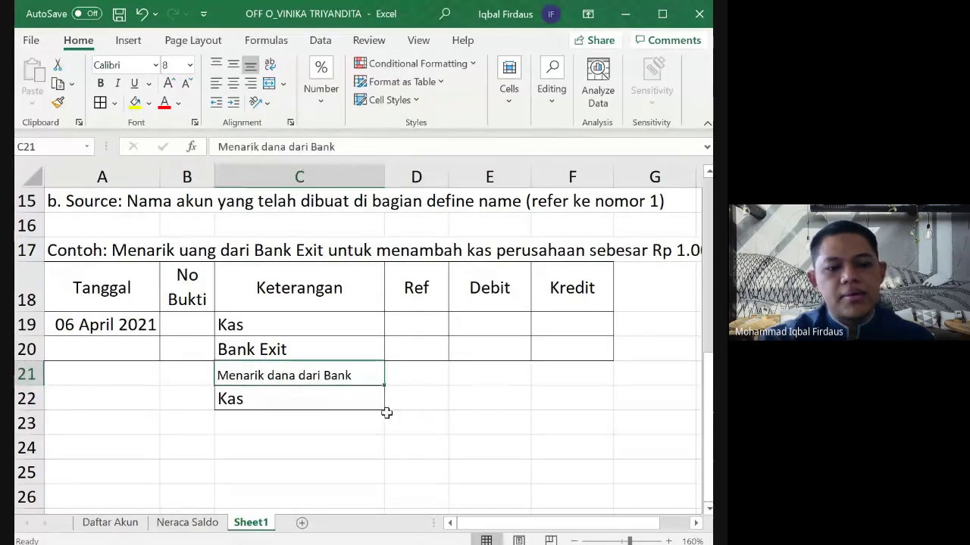
drag(387, 416, 451, 415)
click(431, 368)
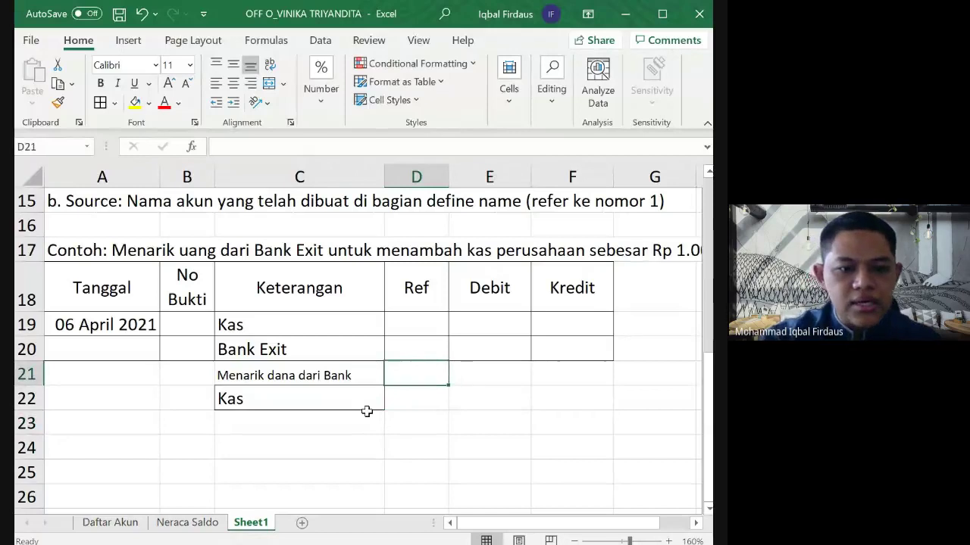
Step: Record 1000000 as the Debit for Kas in E19 and 1000000 as the Kredit for Bank Exit in F20
click(483, 326)
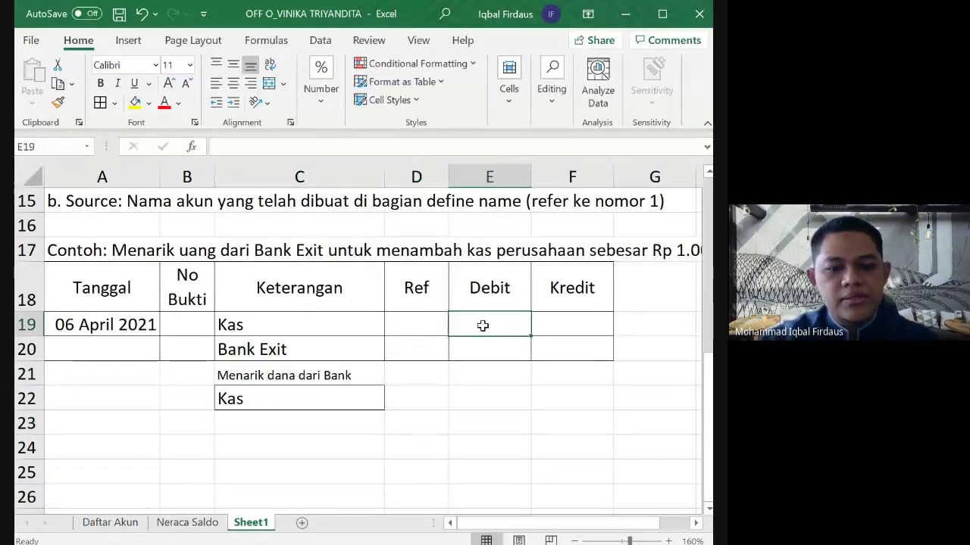
text(1000000)
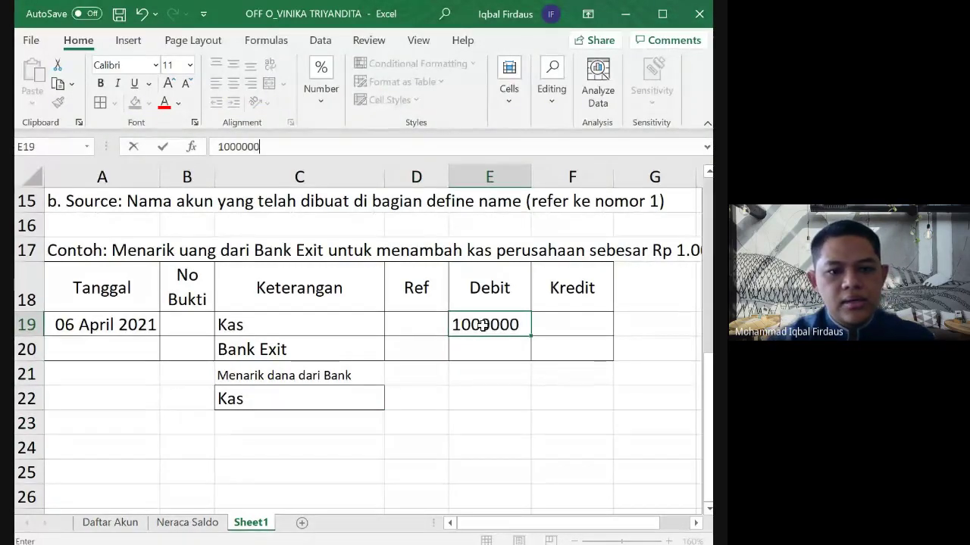
key(Return)
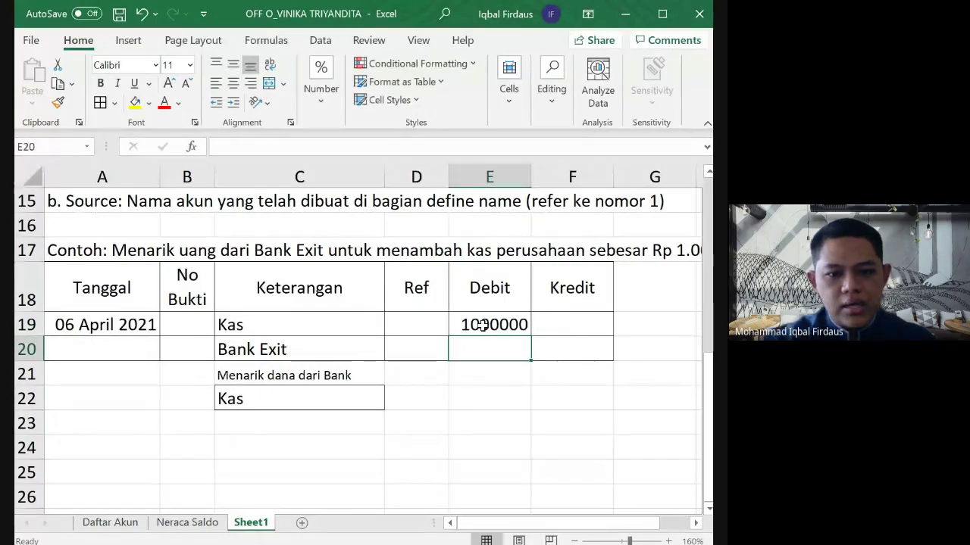
click(593, 346)
text(1)
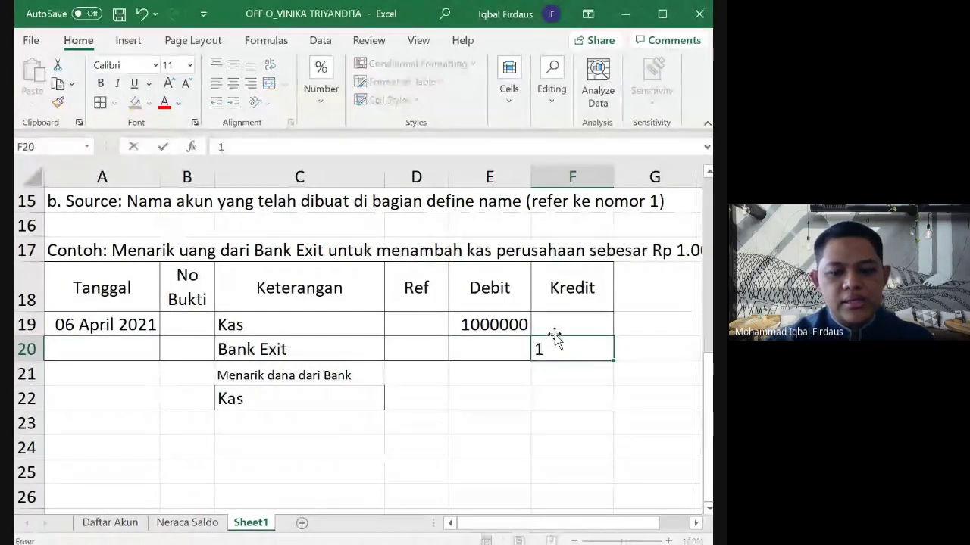
text(000000)
key(Return)
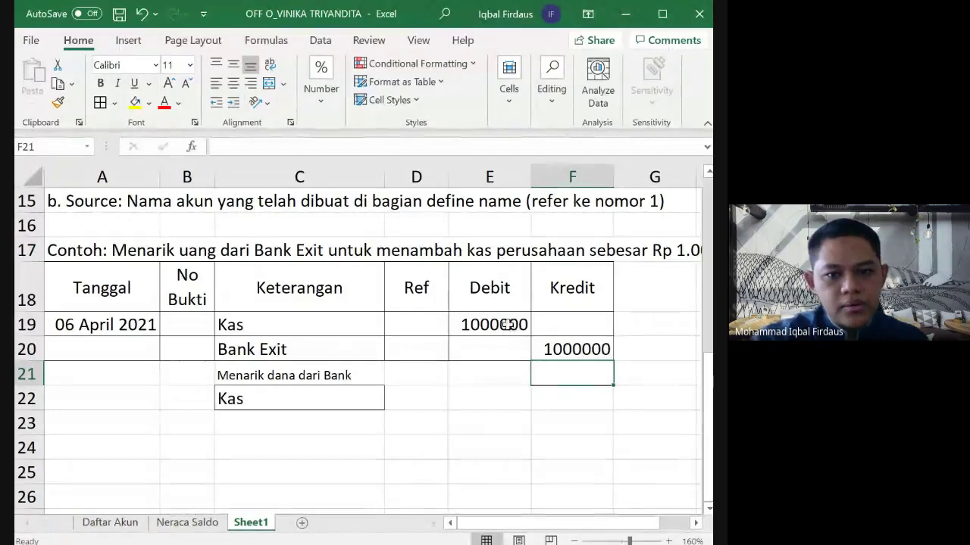
Step: Apply the Rp English (Indonesia) accounting format to the Debit and Kredit amounts in E19:F20
drag(507, 325, 548, 347)
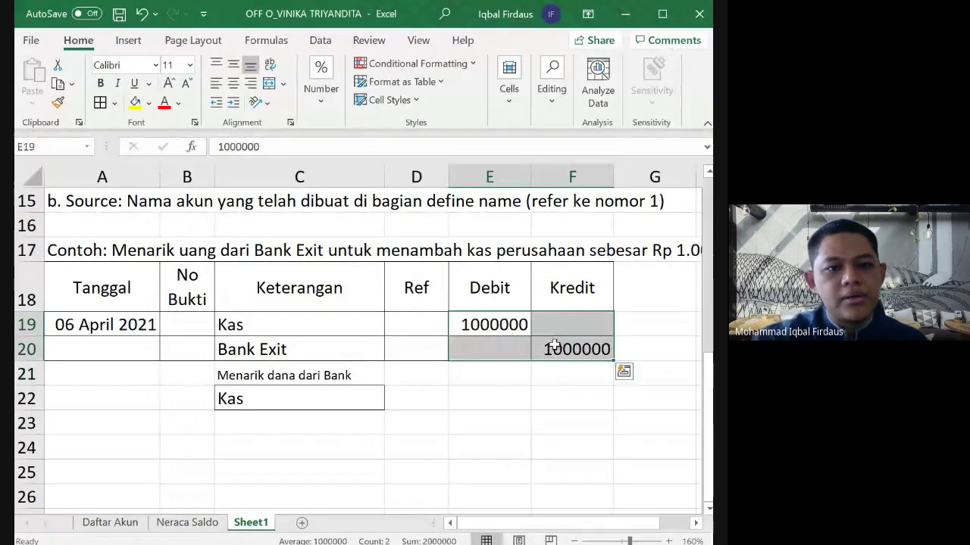
click(324, 103)
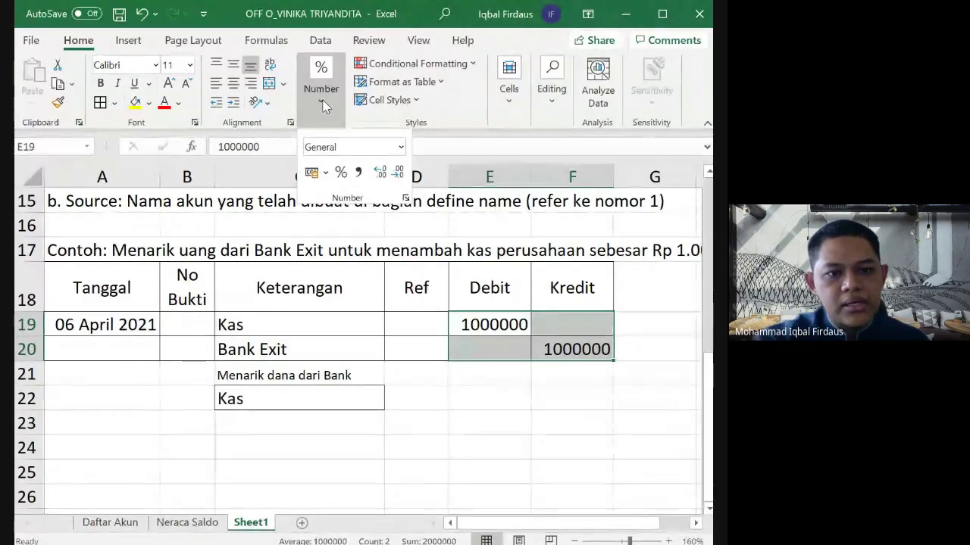
click(326, 174)
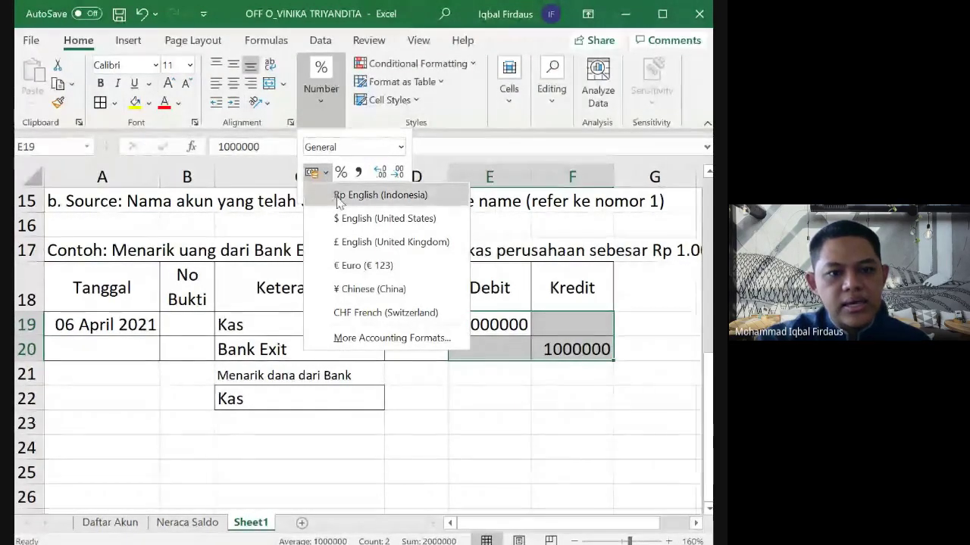
click(339, 199)
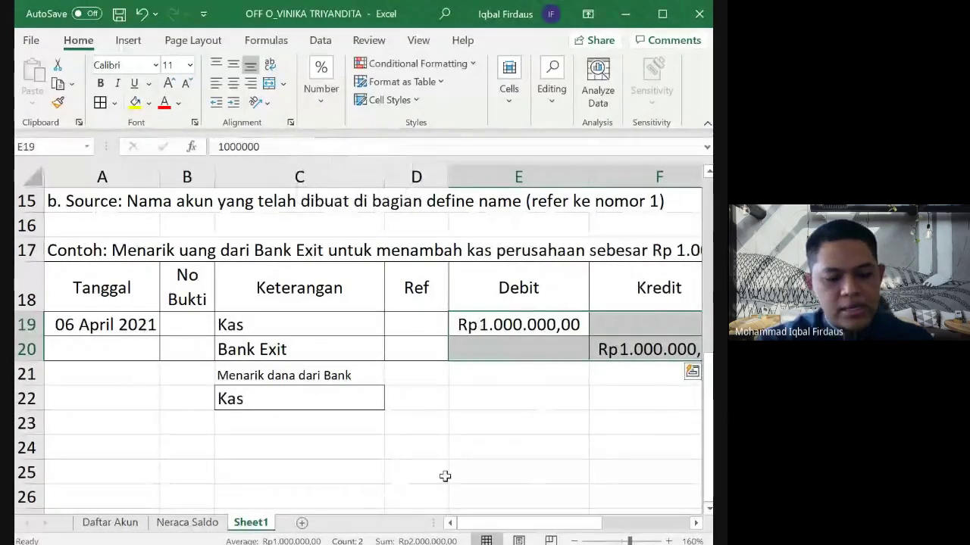
scroll(445, 477, down, 1)
click(446, 477)
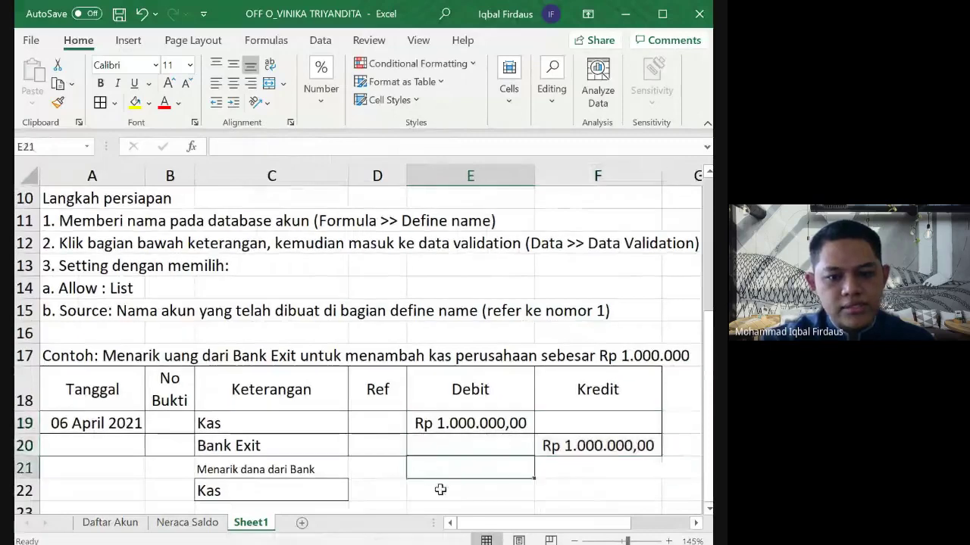
scroll(440, 489, down, 1)
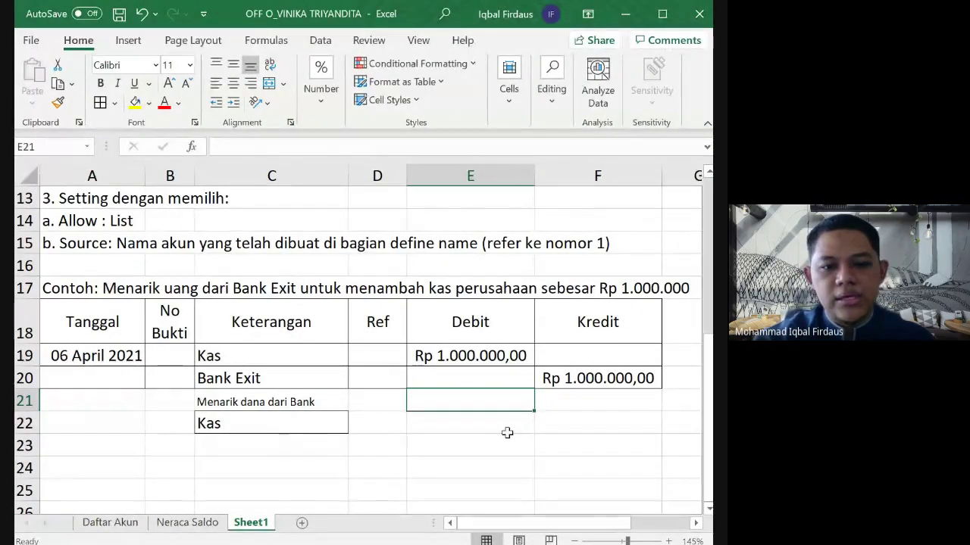
Step: Reapply the Rp English (Indonesia) accounting format to the Debit amount for Kas in E19
click(470, 355)
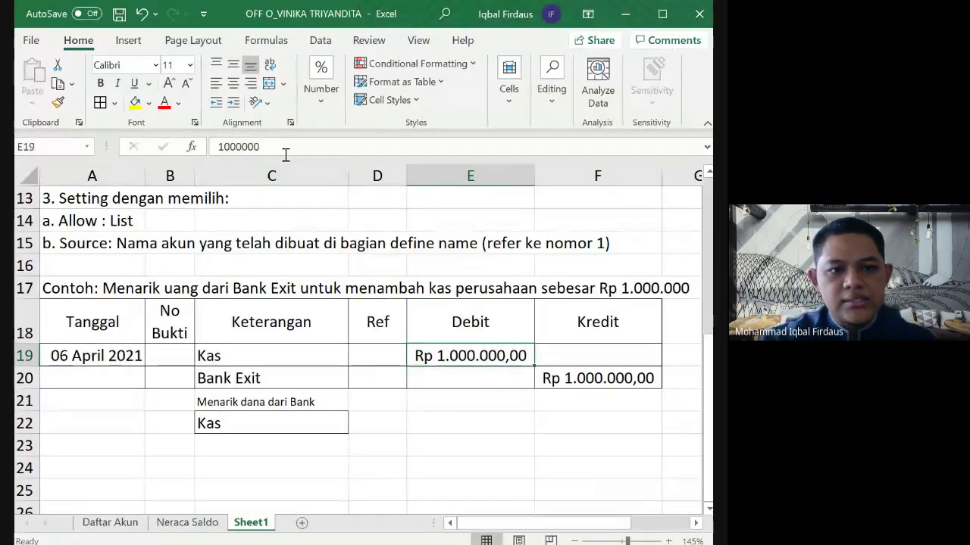
click(488, 427)
click(503, 354)
click(324, 114)
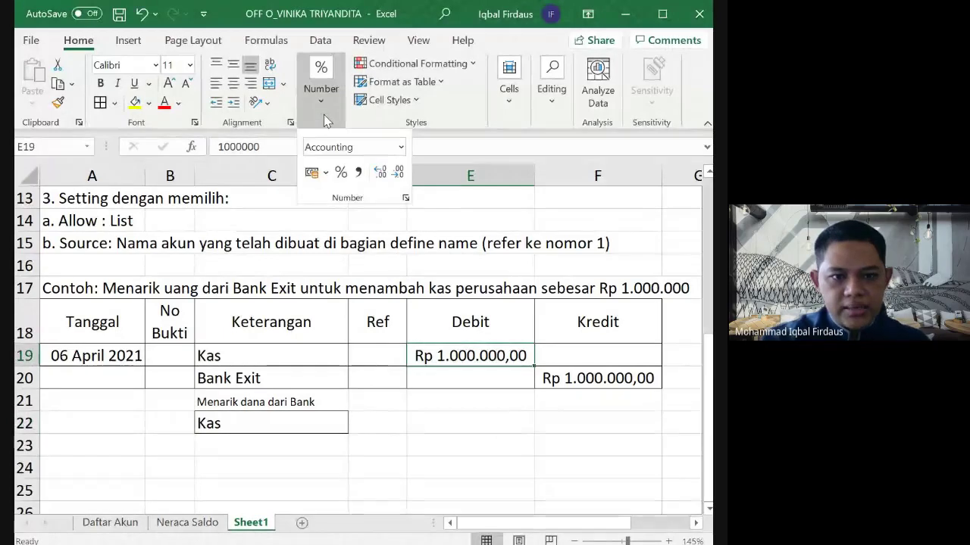
click(326, 176)
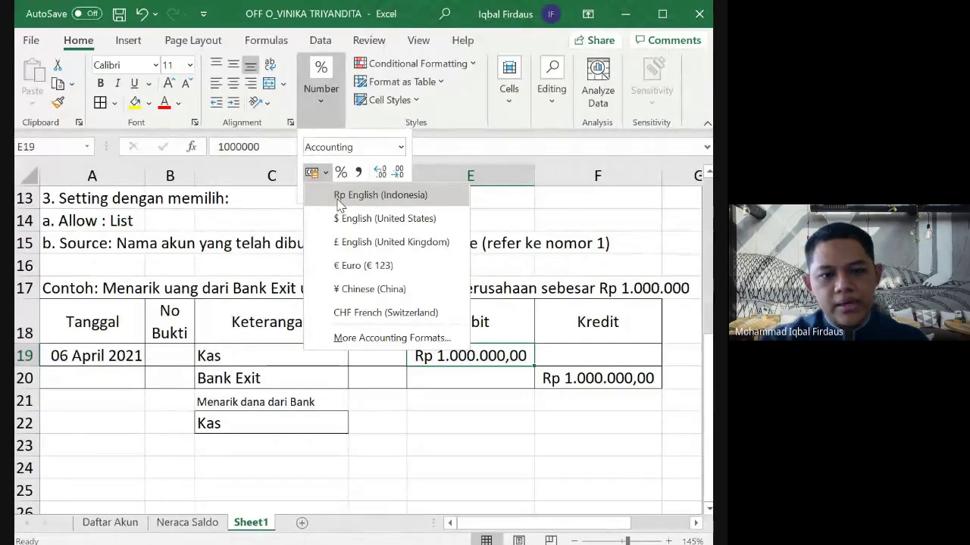
click(397, 200)
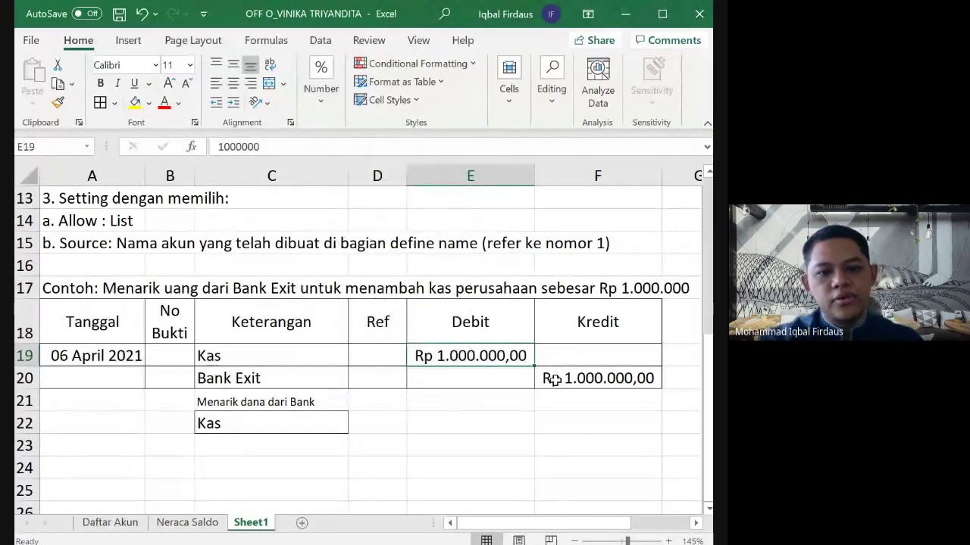
Step: Remove both decimal places from the Debit and Kredit amounts in E19:F20
drag(513, 356, 547, 374)
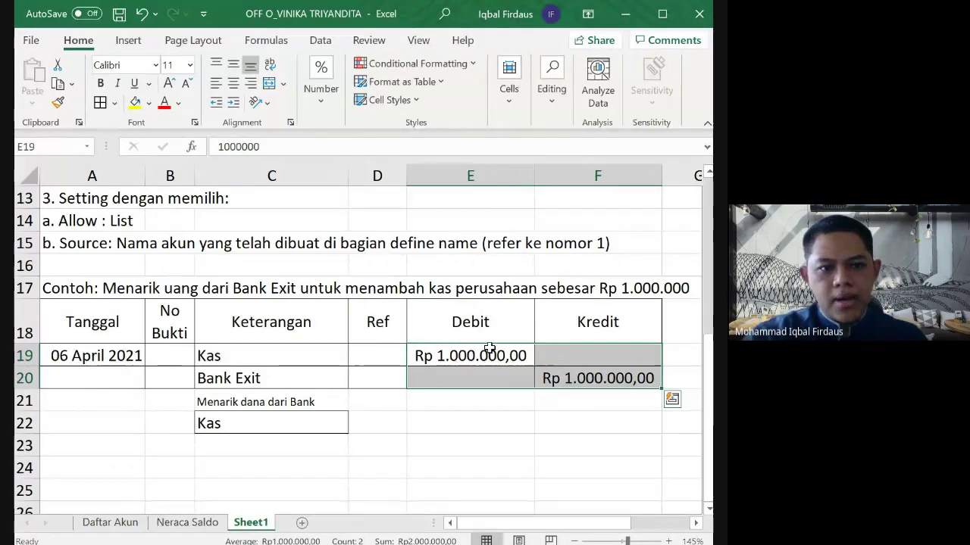
click(333, 114)
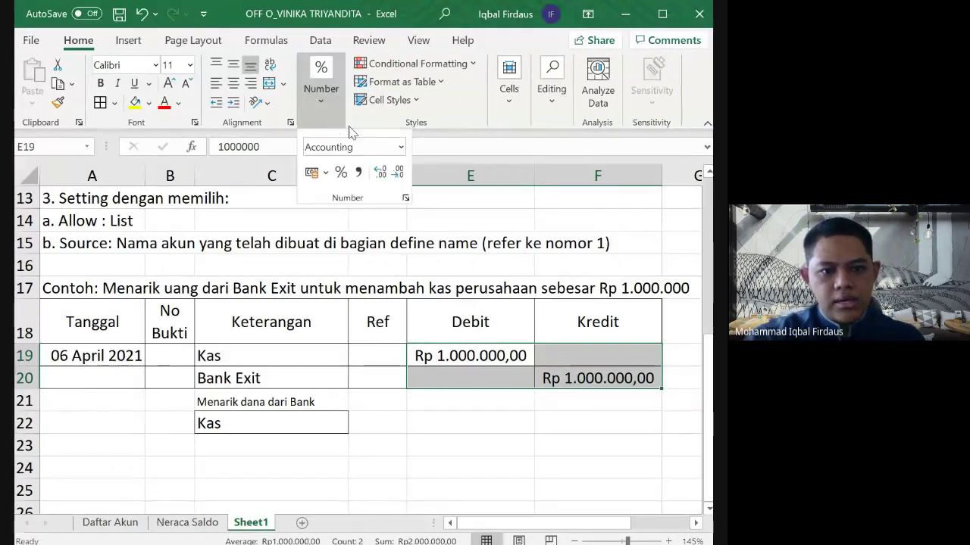
click(397, 176)
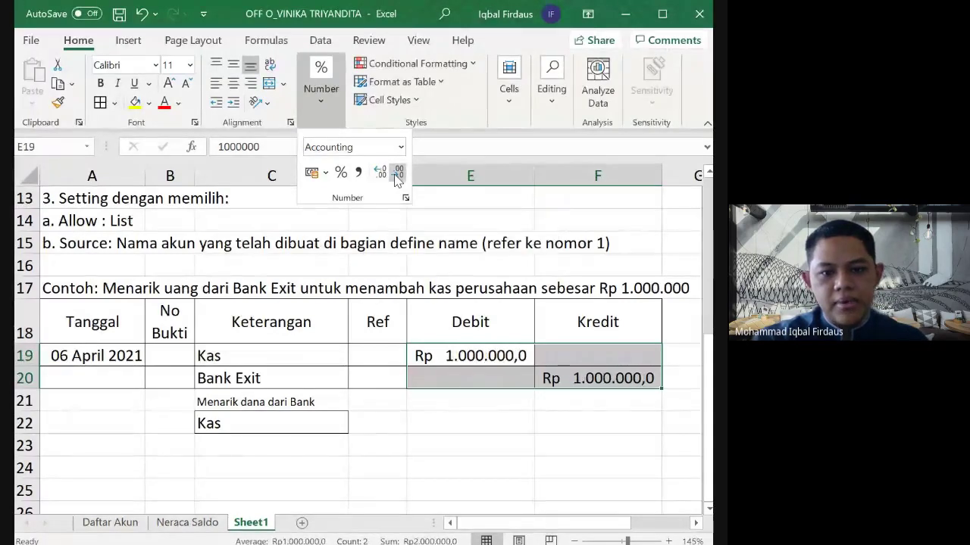
click(397, 176)
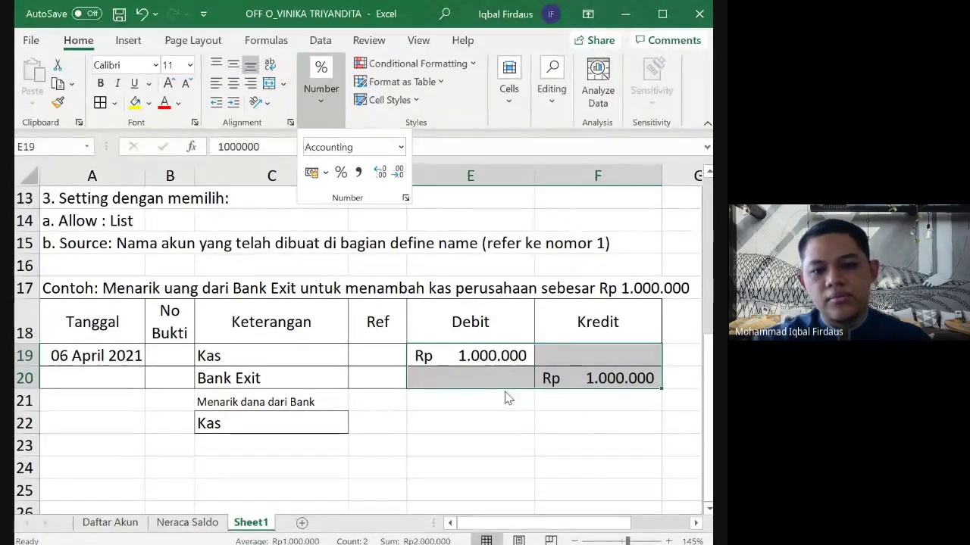
click(511, 430)
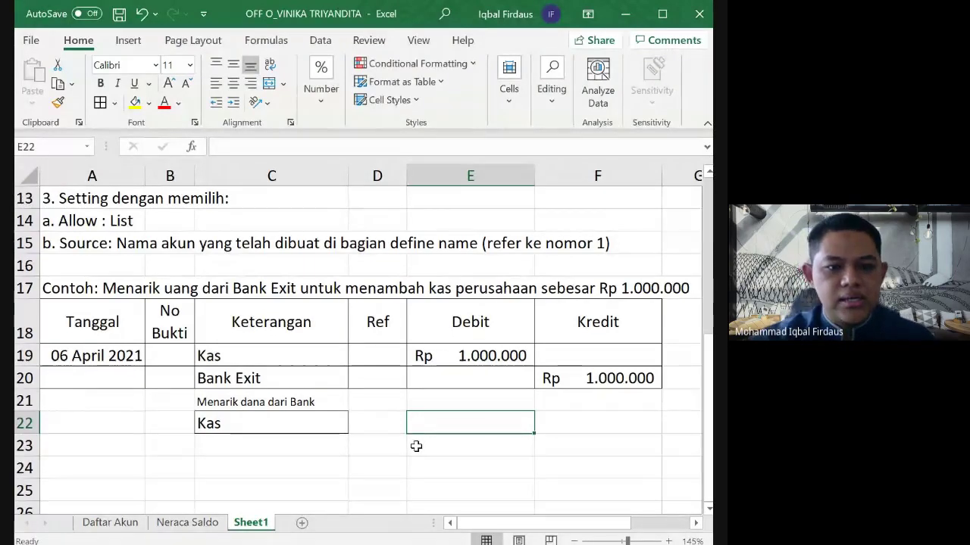
click(413, 446)
click(366, 406)
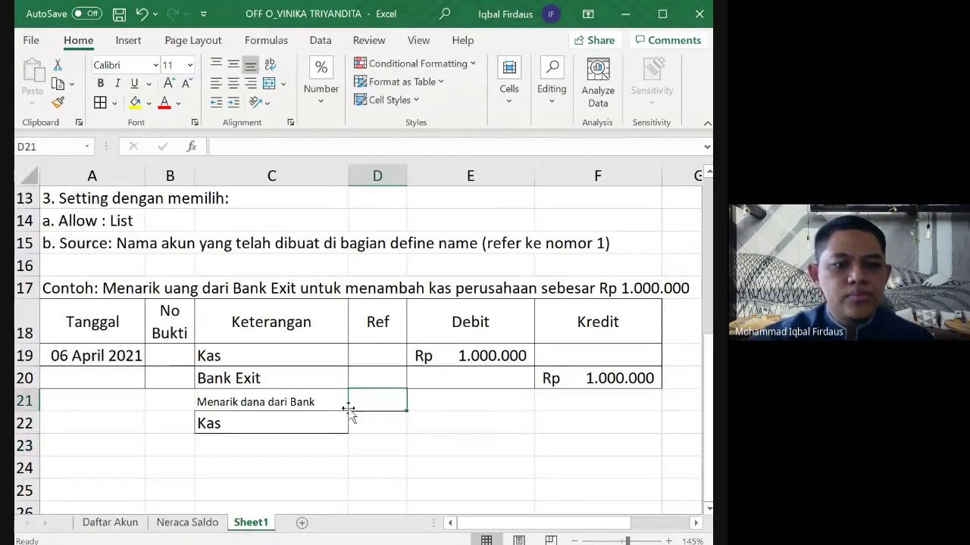
key(Up)
key(Up)
key(Left)
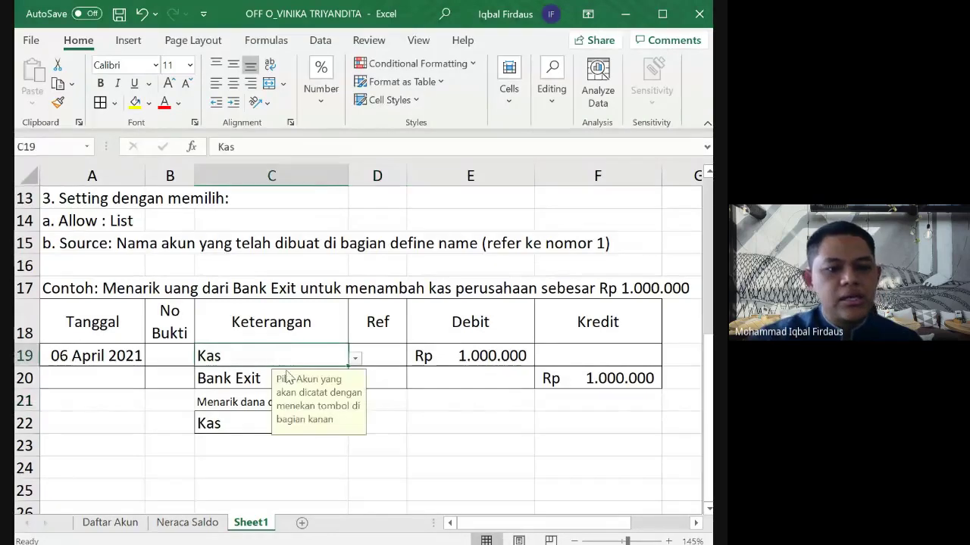
click(238, 375)
click(432, 422)
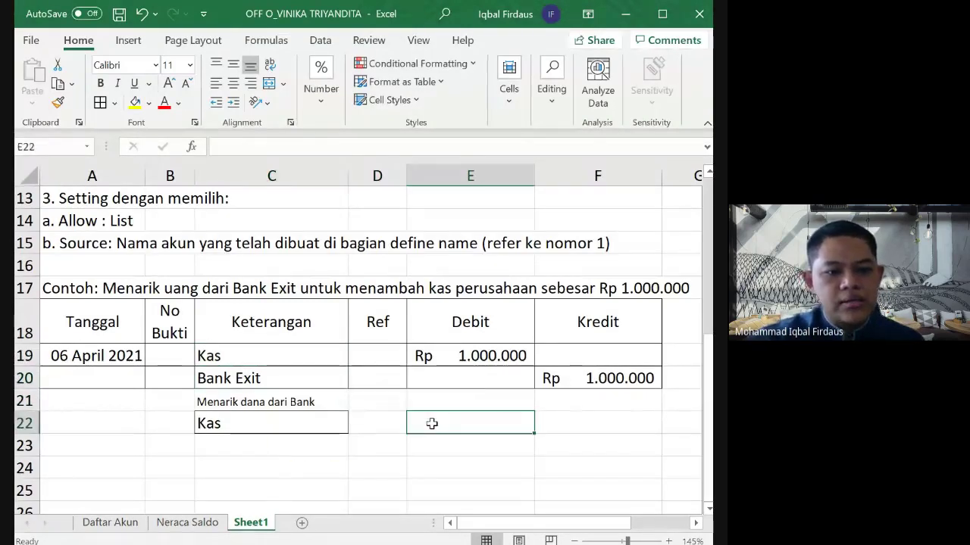
Step: Try to indent Bank Exit in C20 by adding spaces in front of its text
click(327, 376)
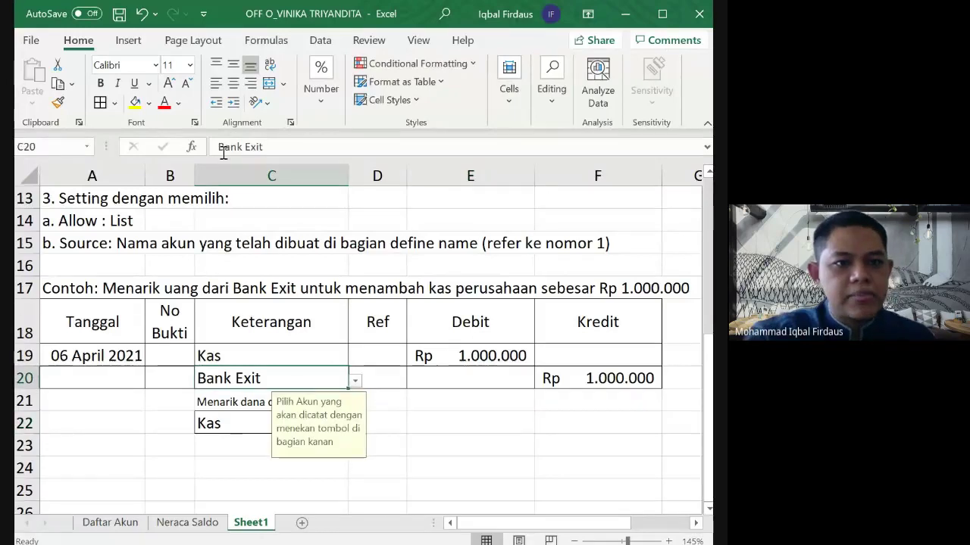
click(222, 146)
key(Return)
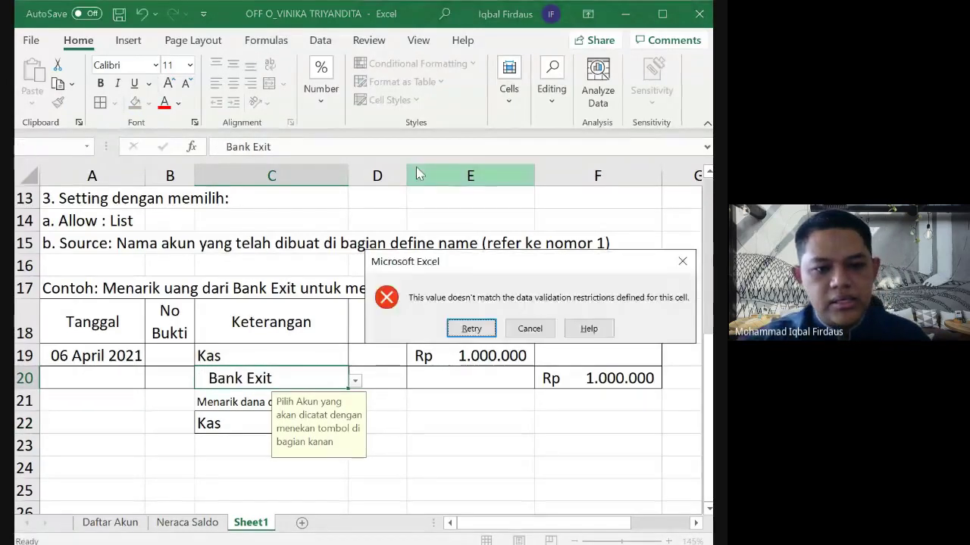
key(Return)
key(Return)
key(Return)
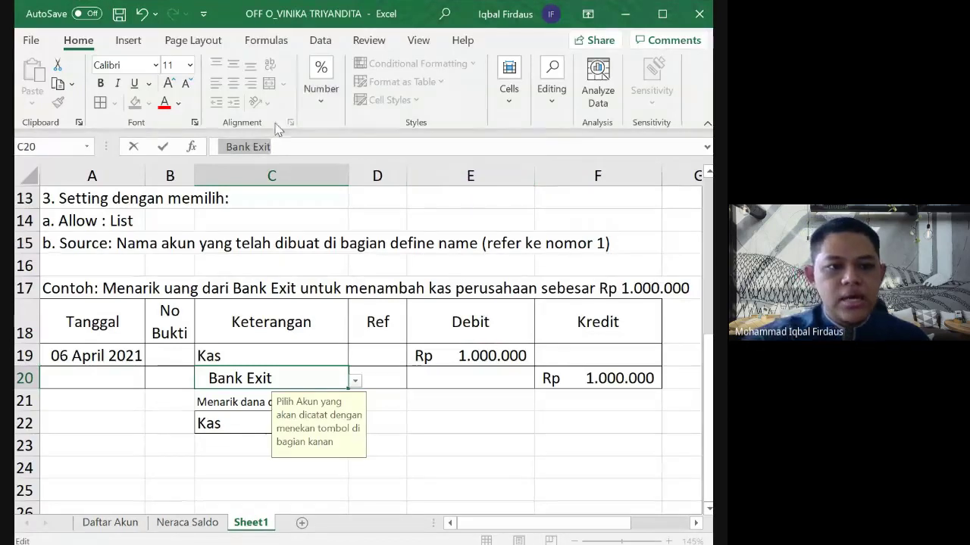
Step: Remove the leading spaces from the Bank Exit entry in C20
click(226, 146)
key(Delete)
key(Delete)
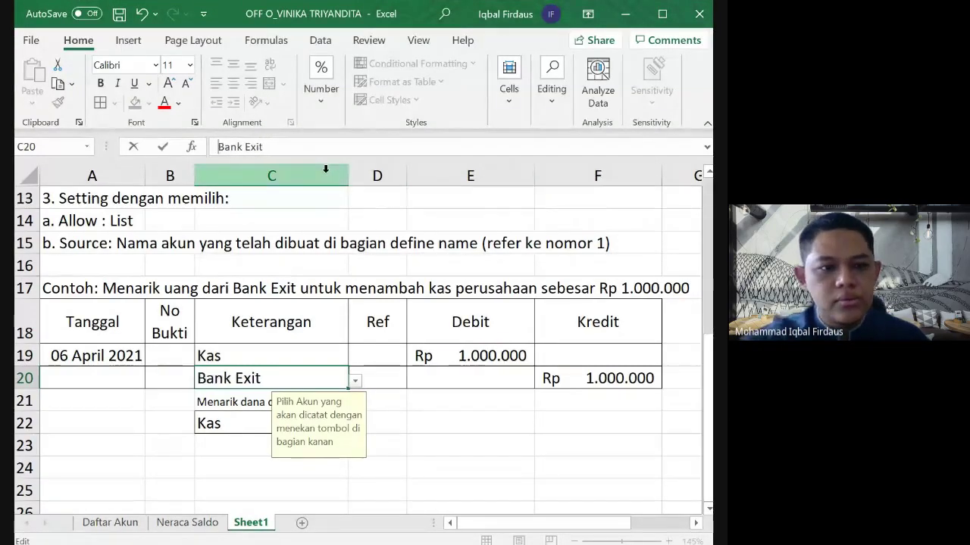
text(B)
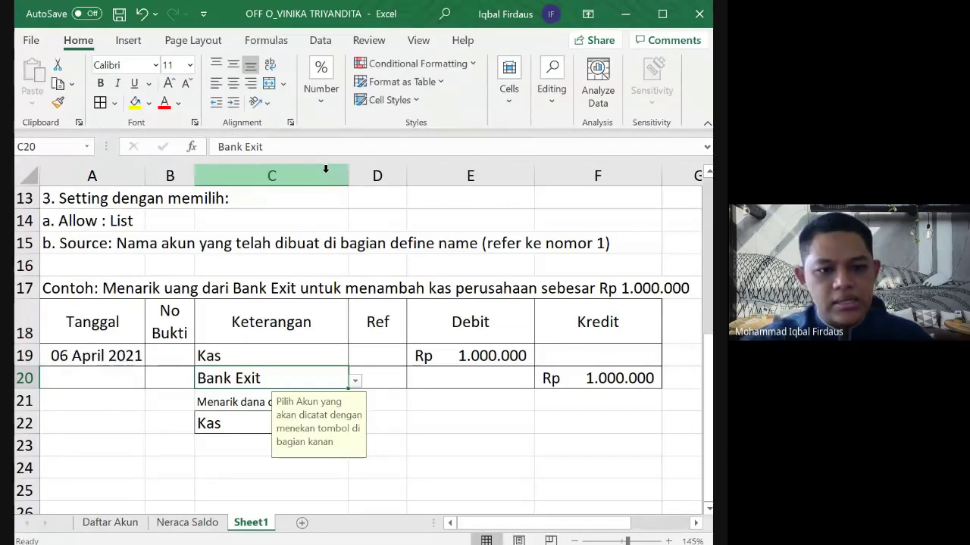
click(471, 441)
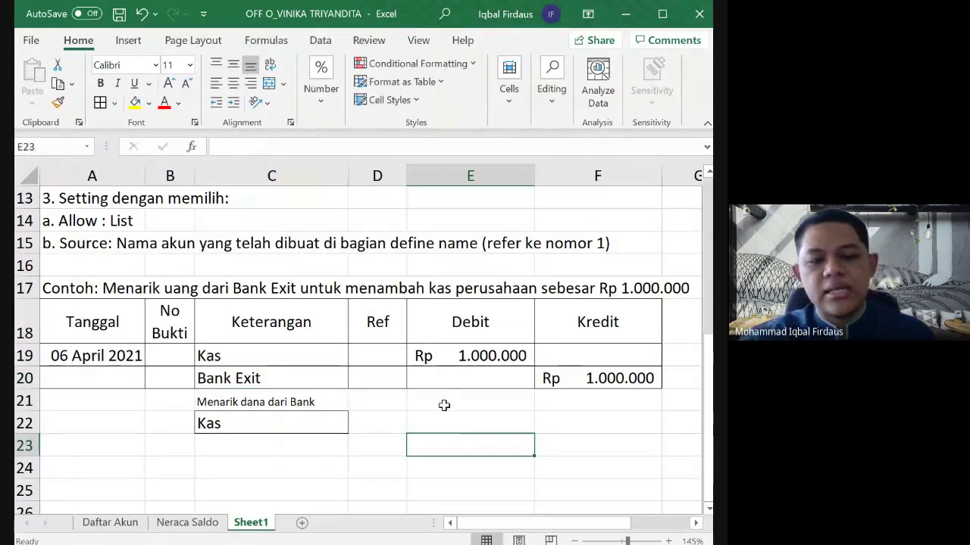
Step: Center Bank Exit in C20 and return the cell to left alignment
click(316, 384)
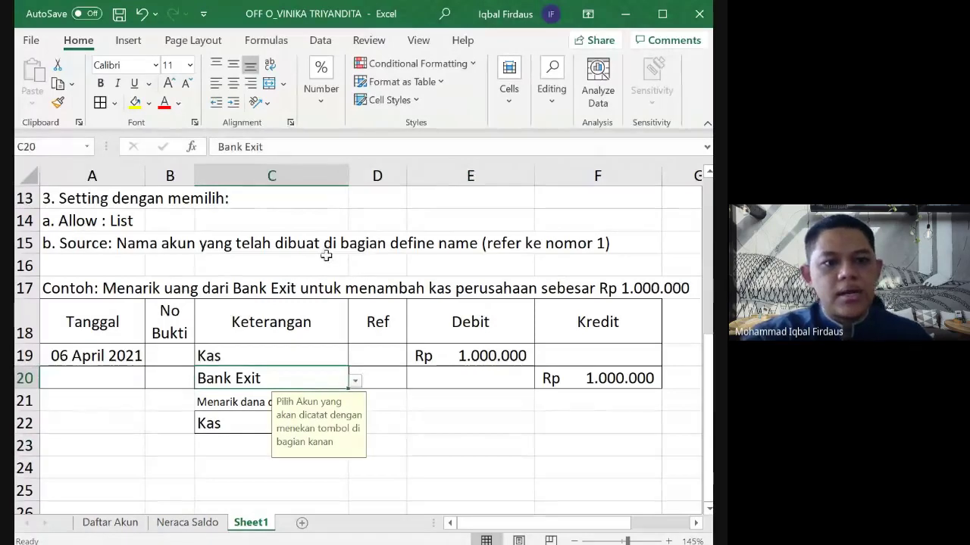
click(234, 83)
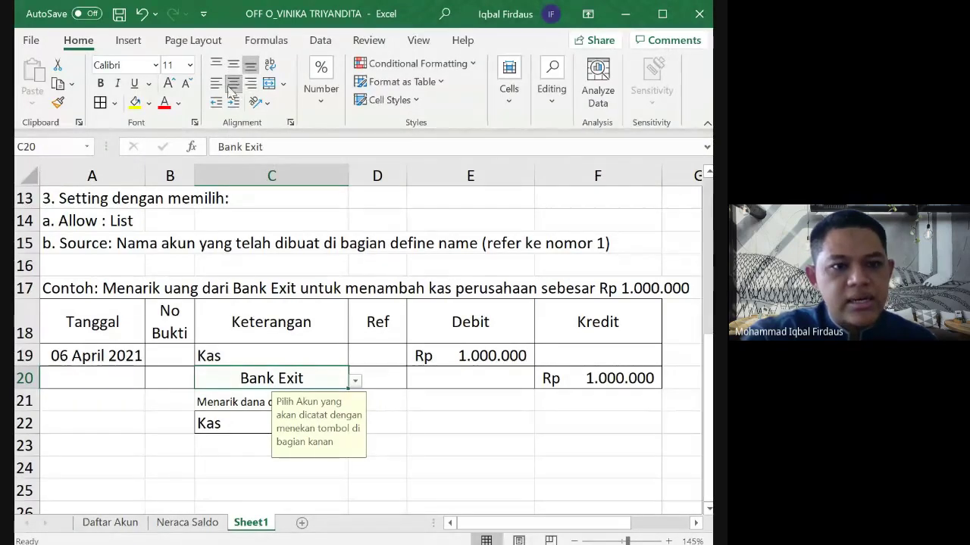
click(217, 85)
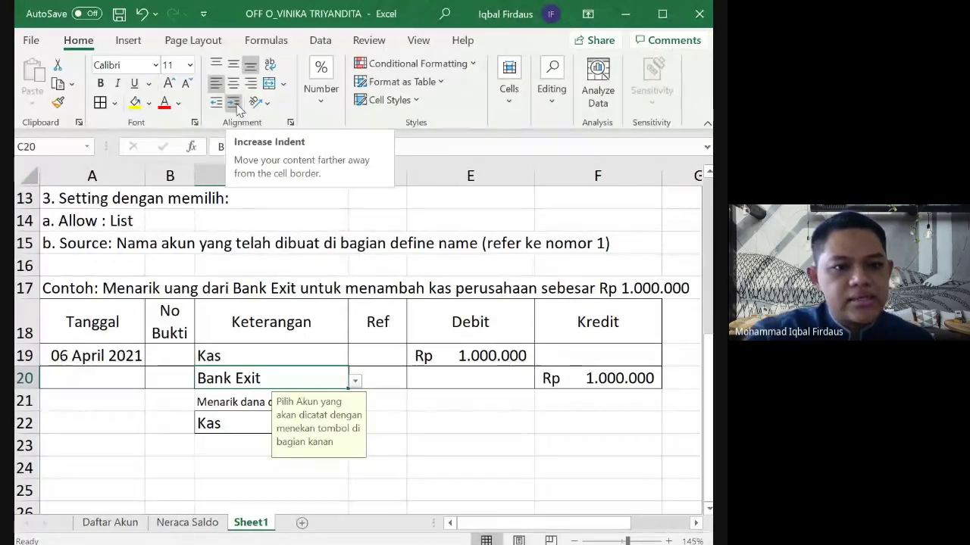
Step: Increase the indent of Bank Exit in C20 by several levels and reduce it back to the cell's edge
click(234, 104)
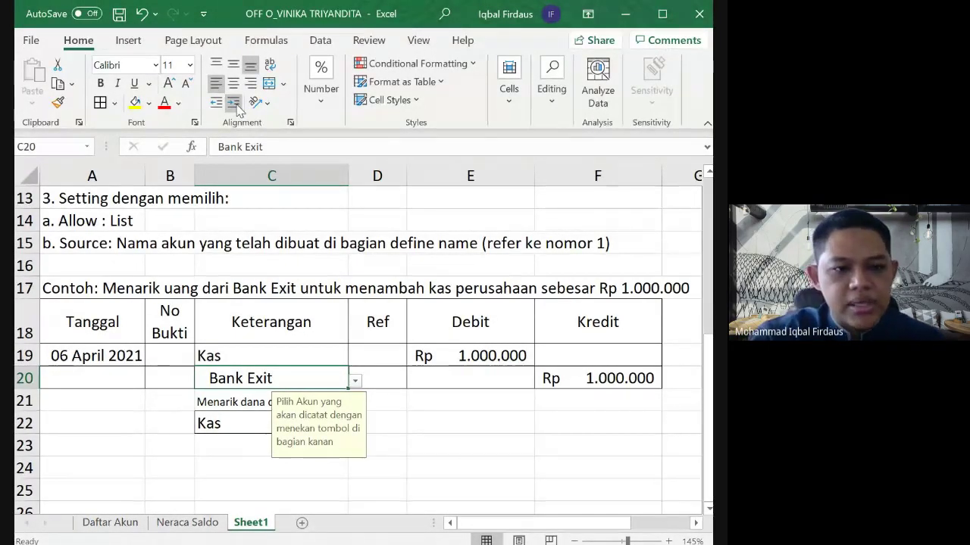
click(236, 105)
click(236, 105)
click(236, 105)
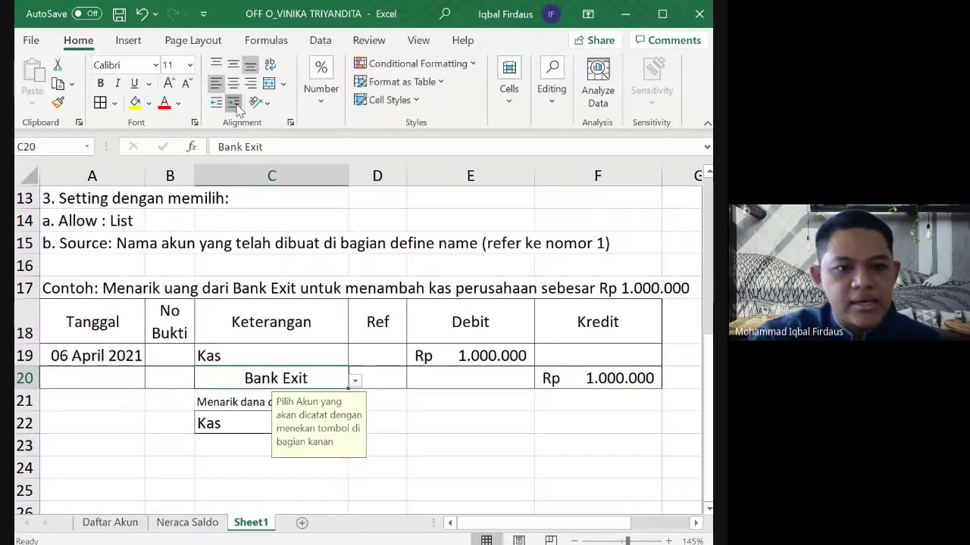
click(235, 106)
click(217, 103)
click(217, 103)
click(218, 104)
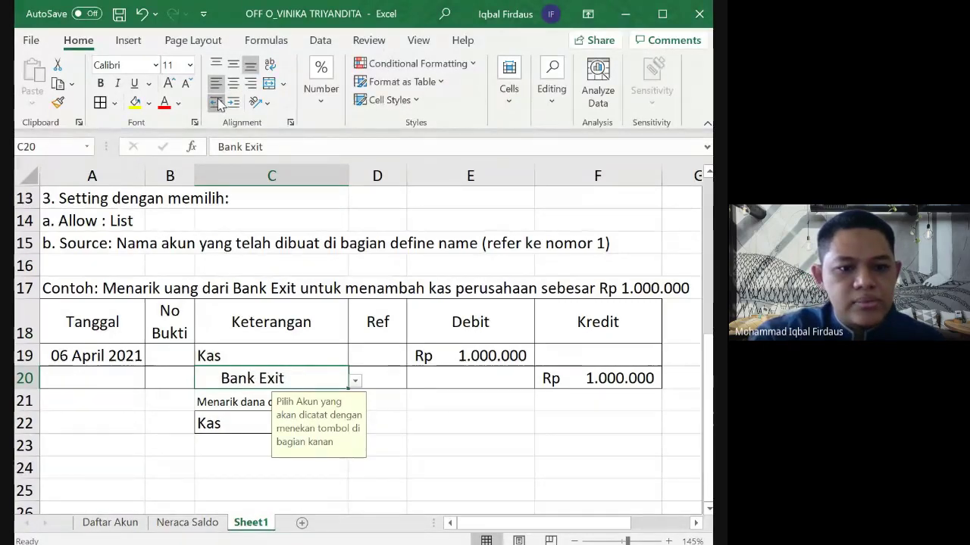
click(218, 103)
click(218, 103)
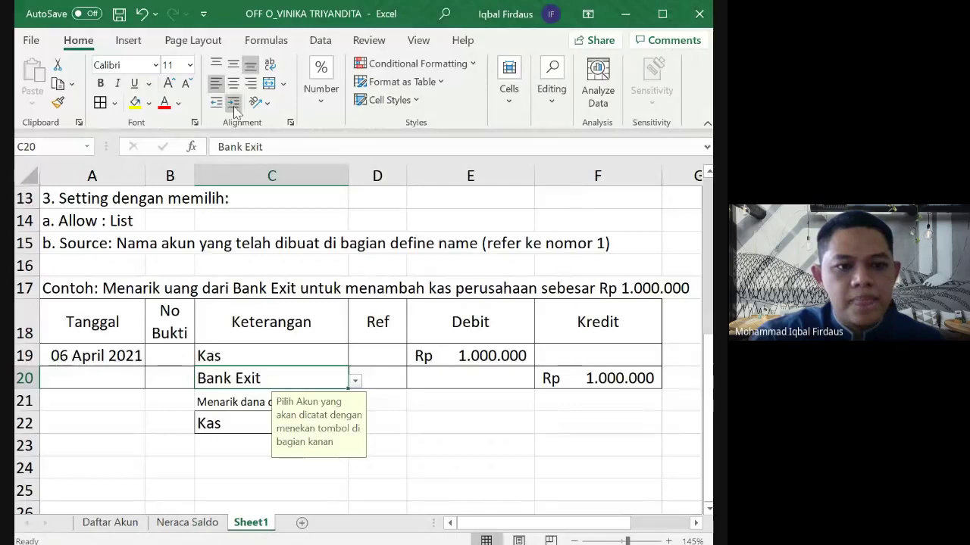
Step: Increase the indent of Bank Exit in C20 by one level to set it off from Kas
click(235, 106)
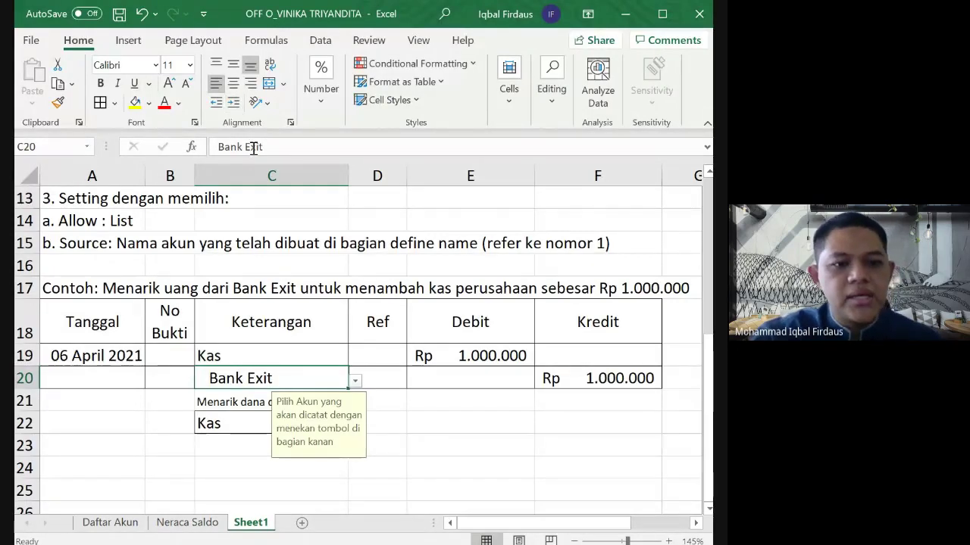
click(431, 443)
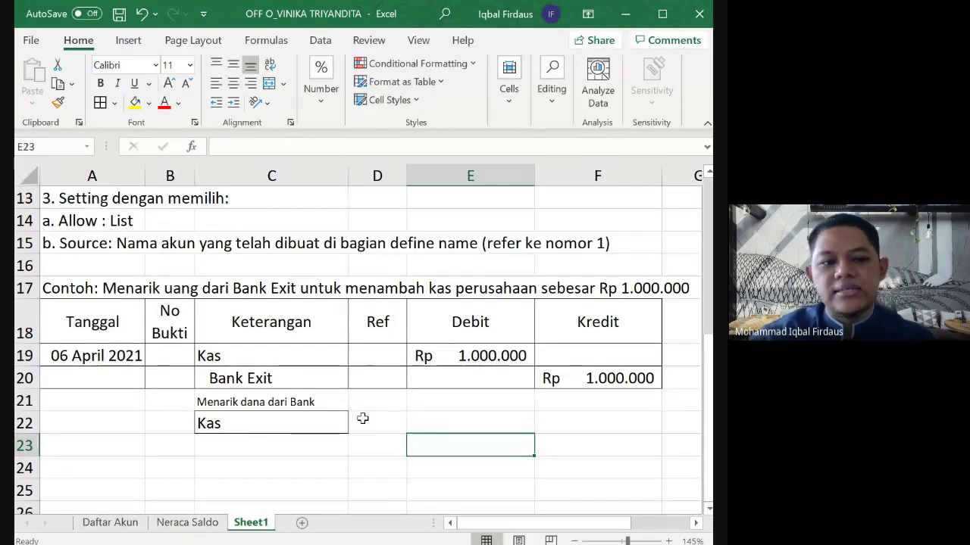
click(246, 355)
click(248, 377)
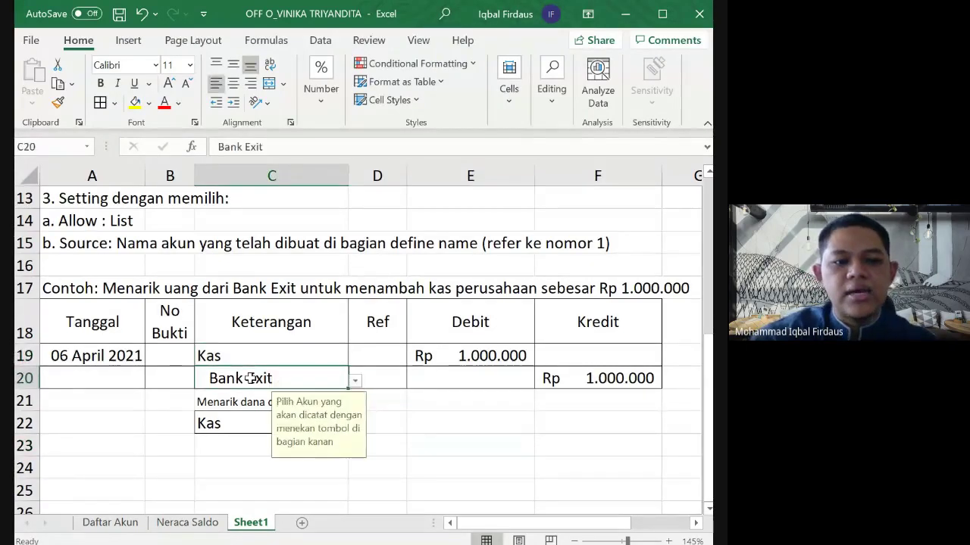
click(465, 474)
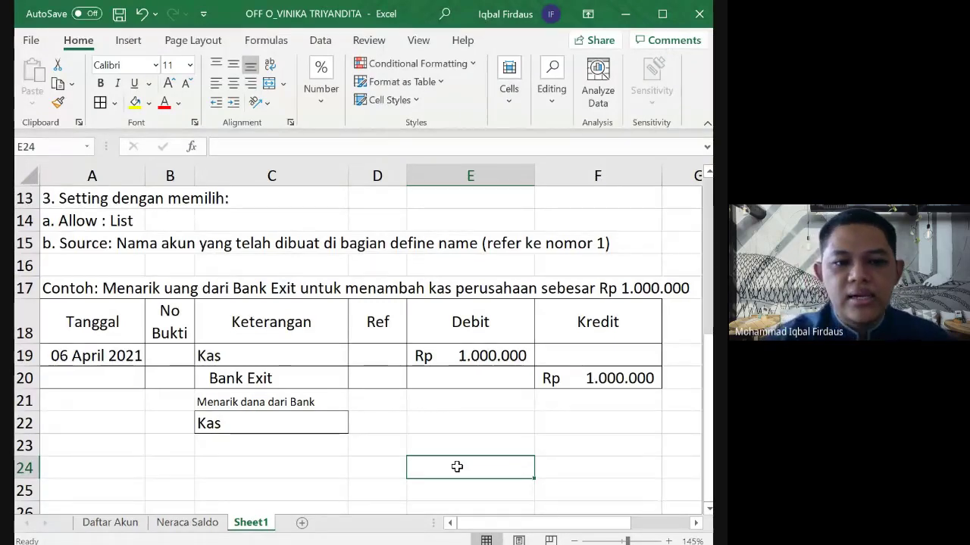
Step: Review the preparation steps in rows 10 to 15 on defining account names and setting up data validation
scroll(456, 467, up, 3)
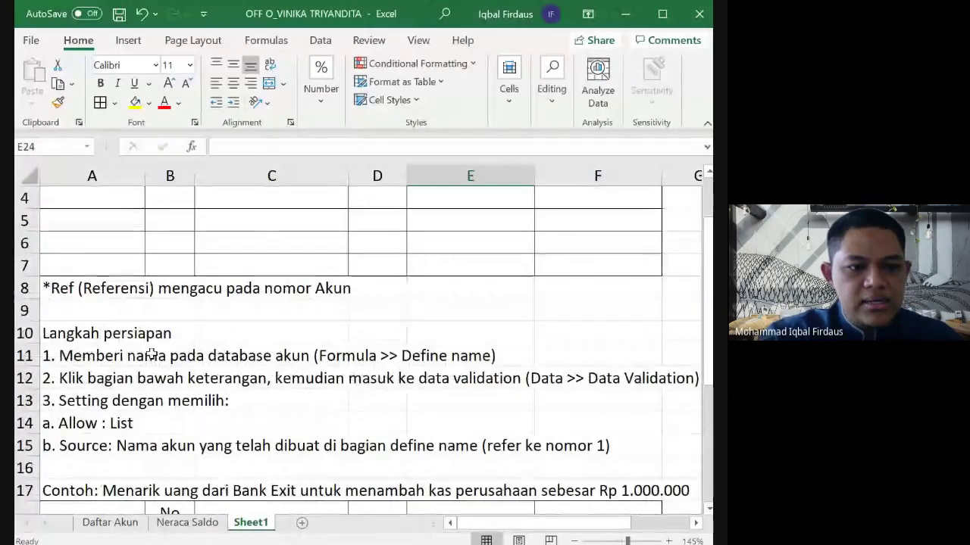
scroll(106, 379, down, 1)
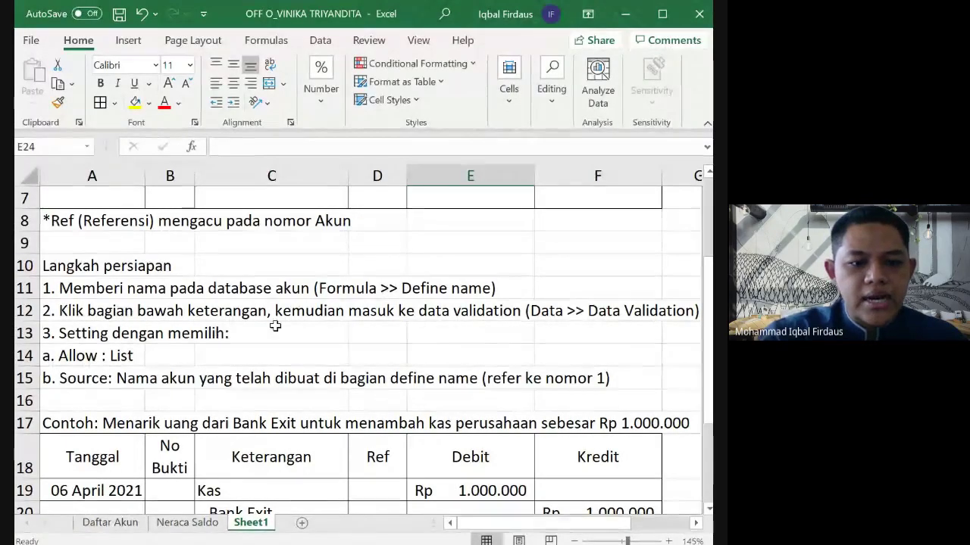
scroll(265, 348, down, 1)
click(309, 426)
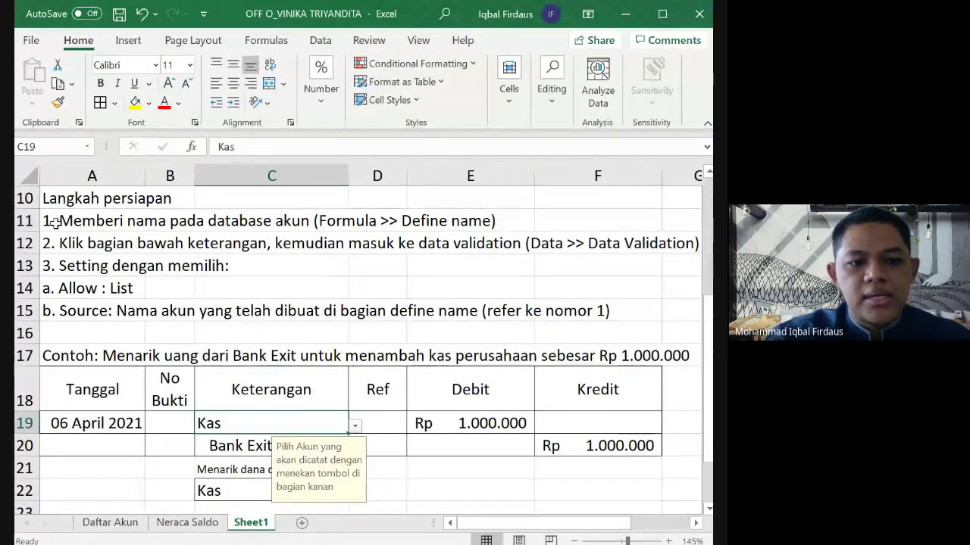
click(281, 333)
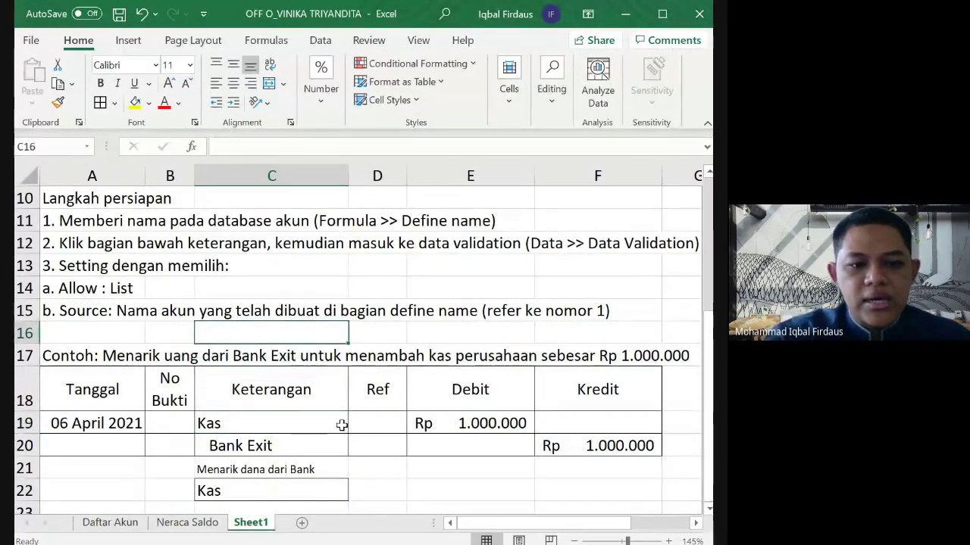
Step: View the list of accounts offered by the validated cell C19 without changing its entry
scroll(319, 453, down, 1)
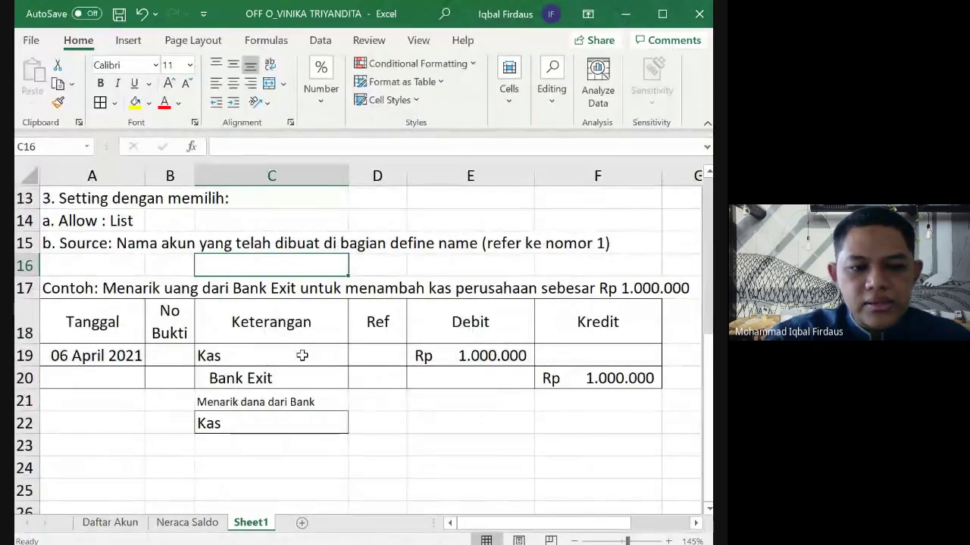
click(302, 356)
click(355, 359)
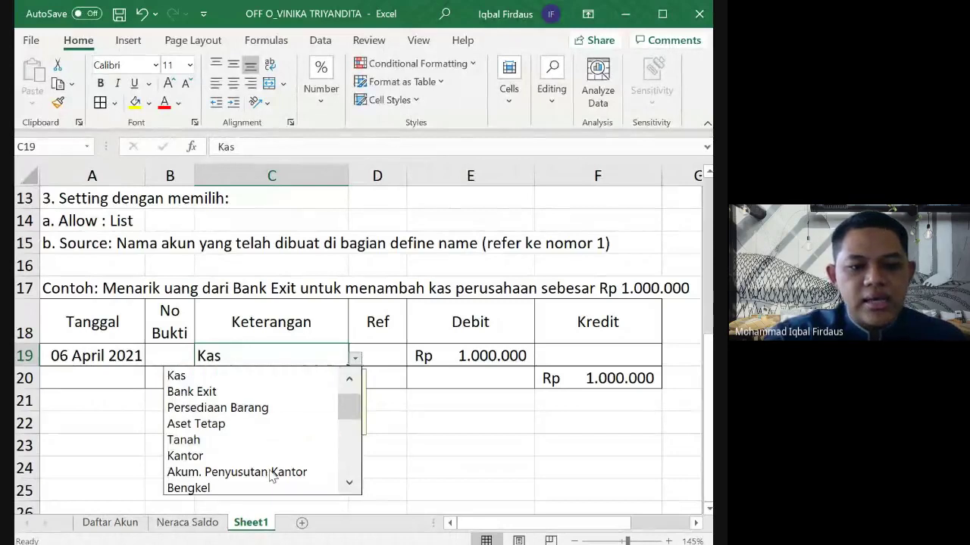
key(Escape)
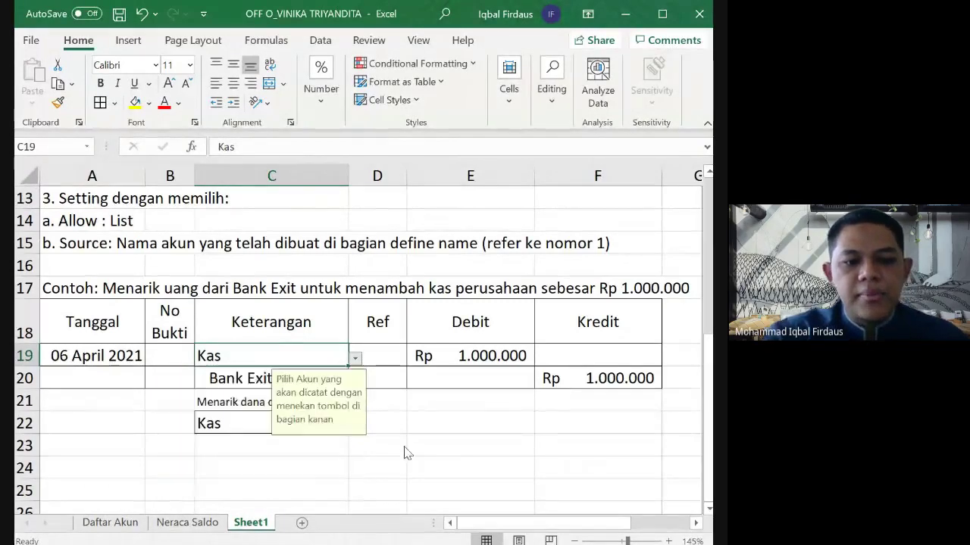
click(254, 383)
click(488, 442)
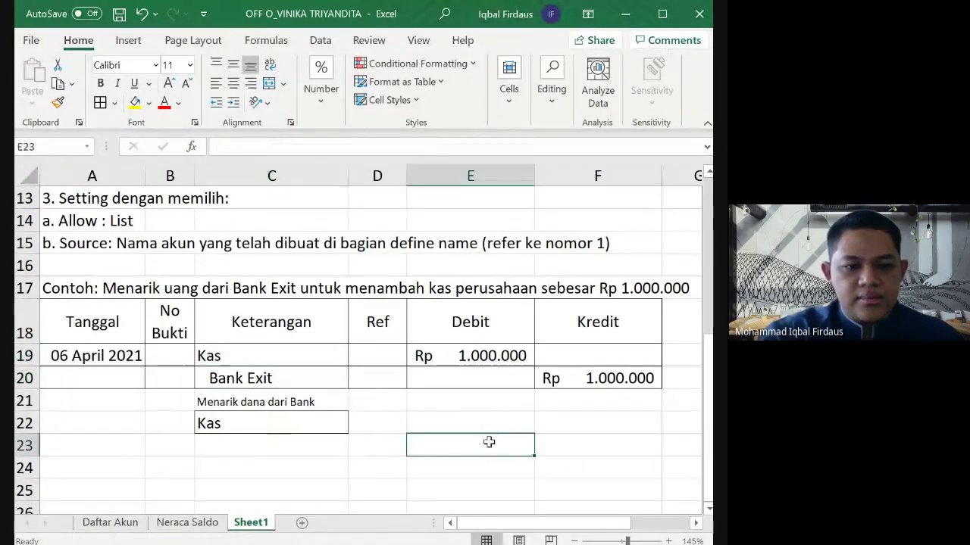
Step: Copy the formatting of row 20 onto row 21 containing the note Menarik dana dari Bank
click(25, 378)
click(58, 102)
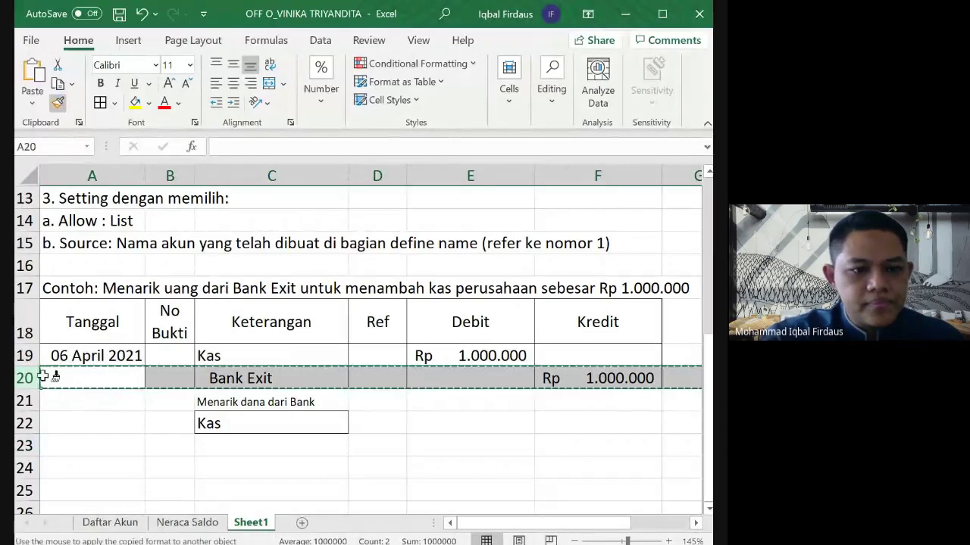
click(27, 400)
click(459, 491)
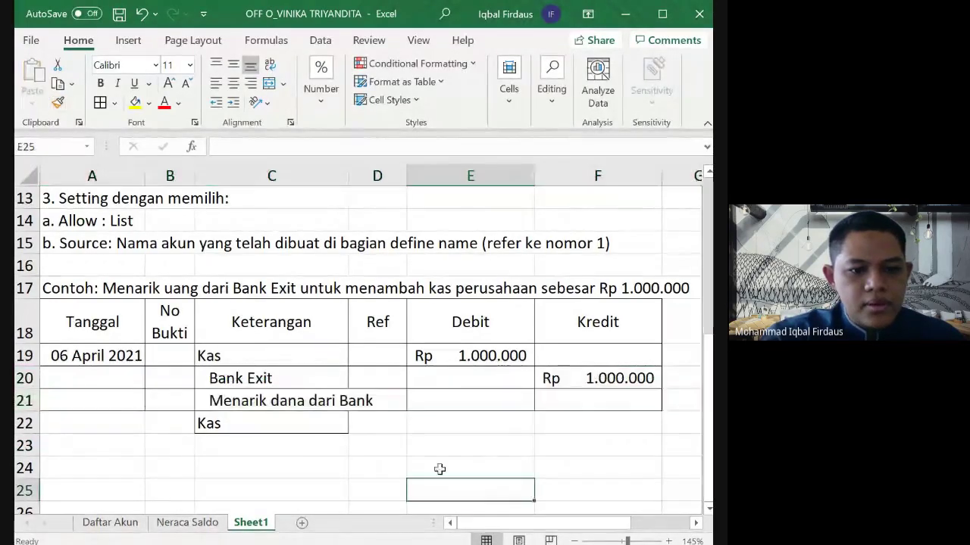
Step: Set the note in C21 to font size 9 and decrease its indent by one level
click(308, 399)
click(189, 65)
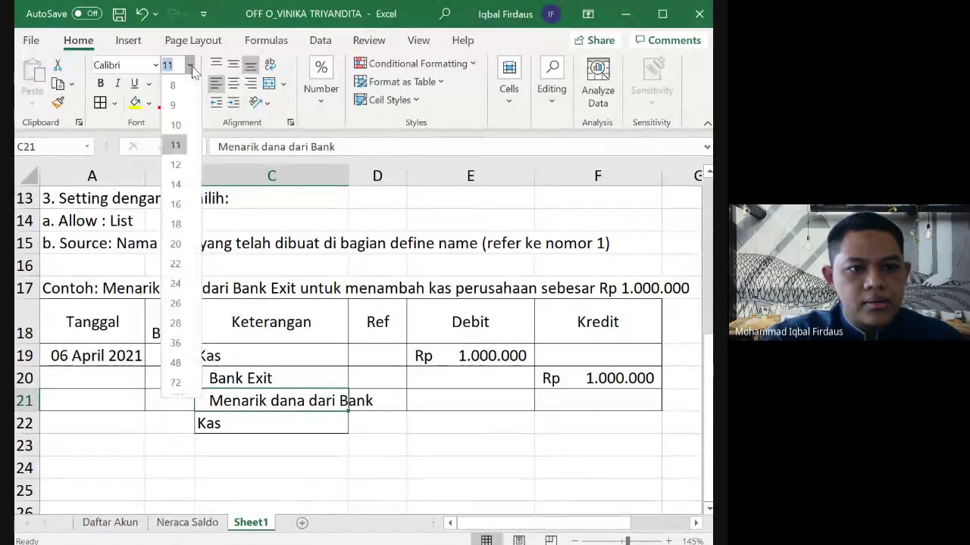
click(173, 104)
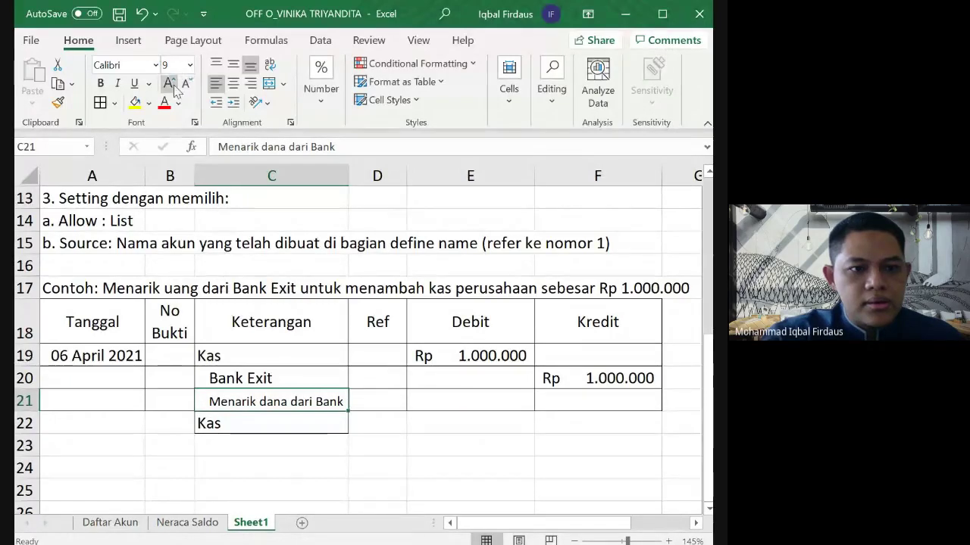
click(216, 101)
click(429, 495)
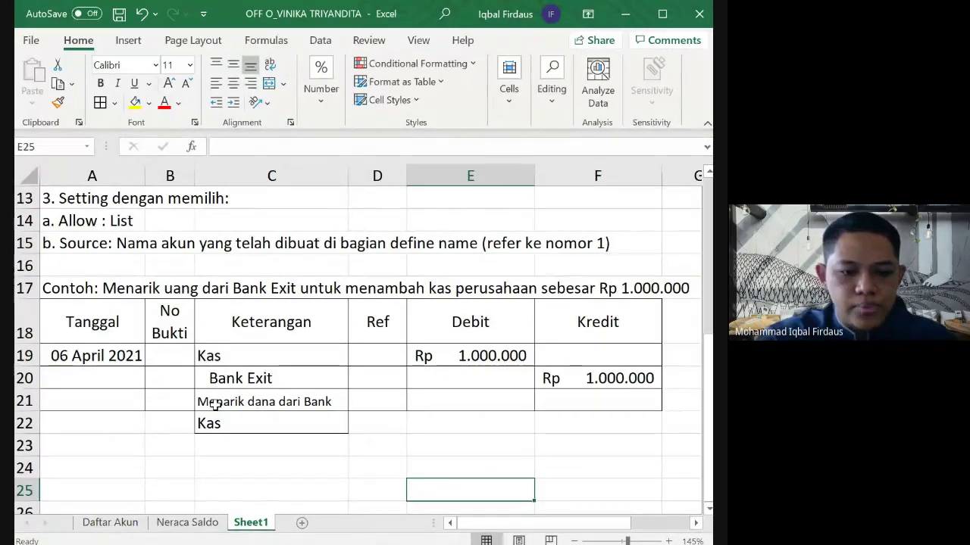
click(23, 423)
click(325, 482)
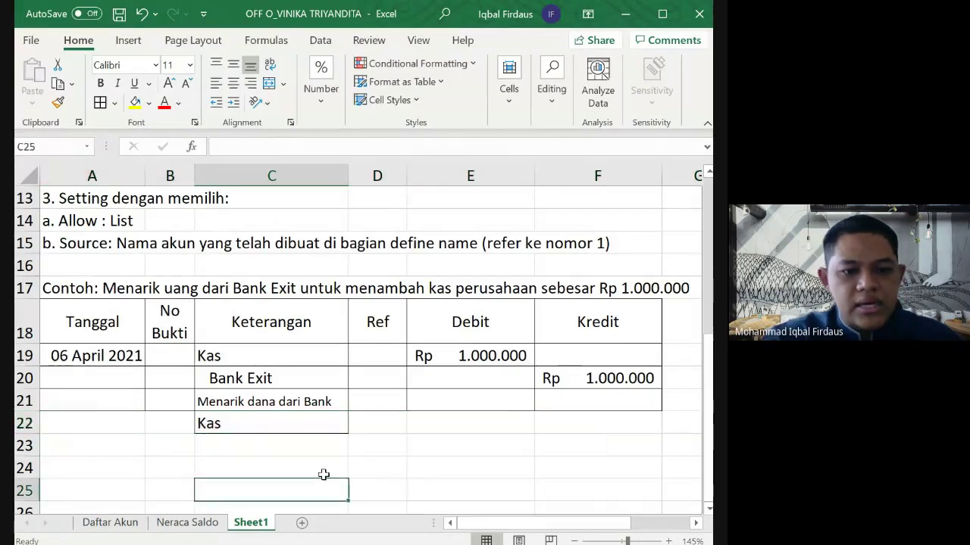
click(294, 418)
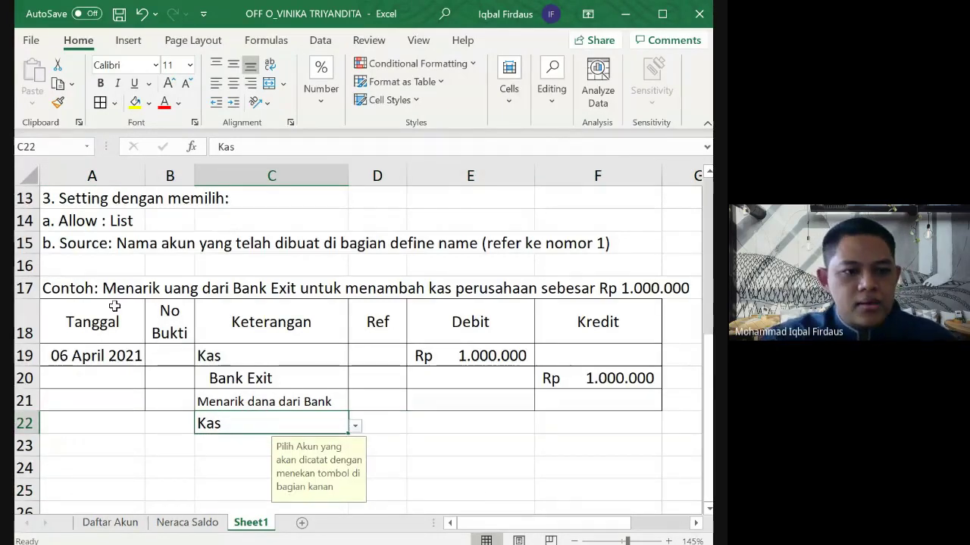
drag(65, 286, 401, 406)
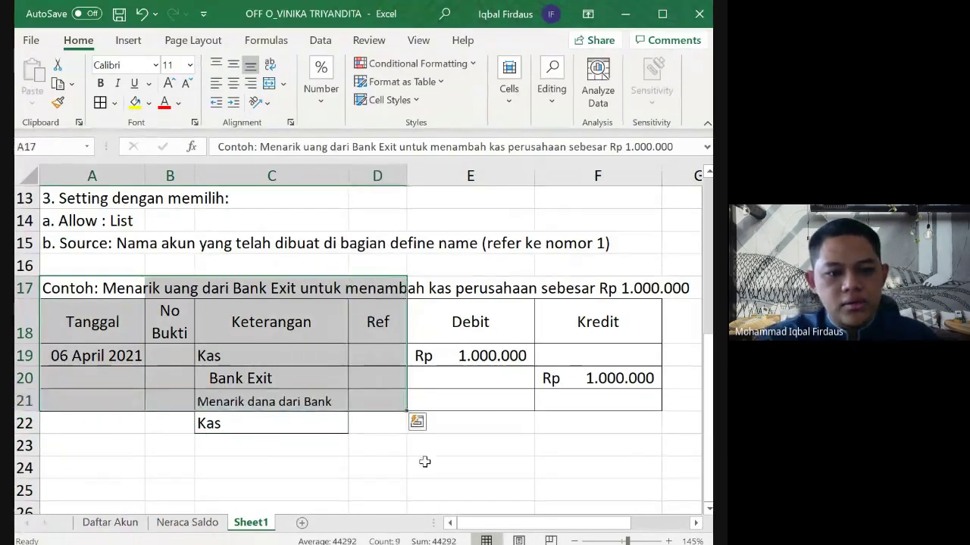
click(424, 462)
click(77, 422)
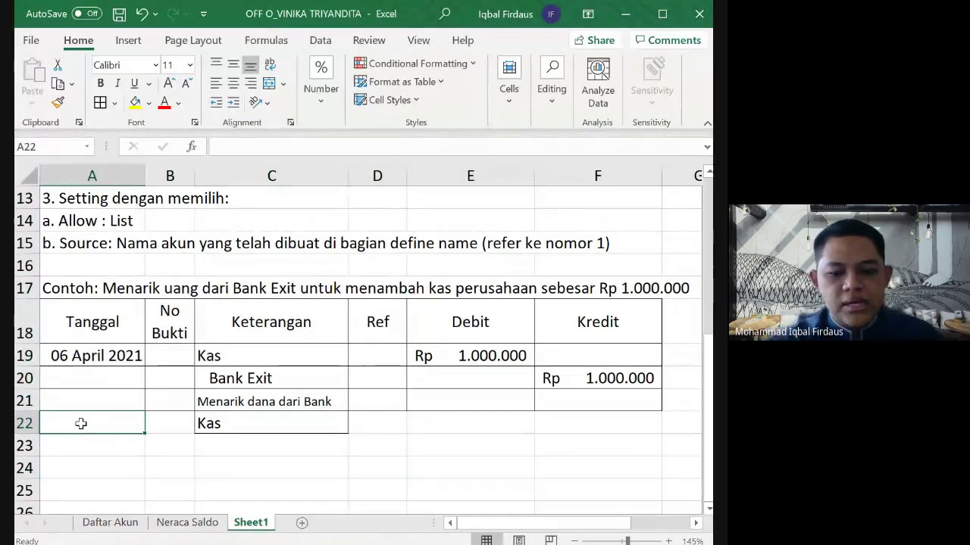
text(07)
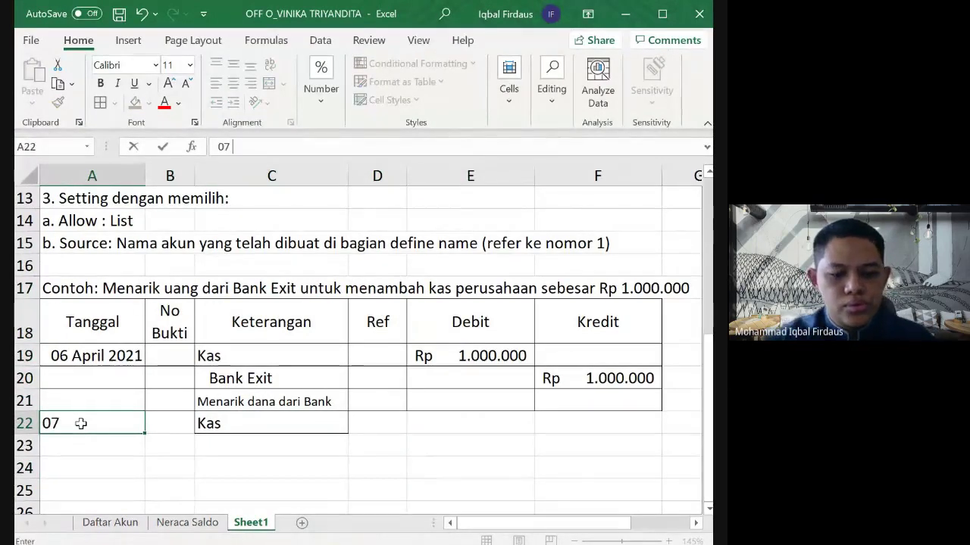
text( april)
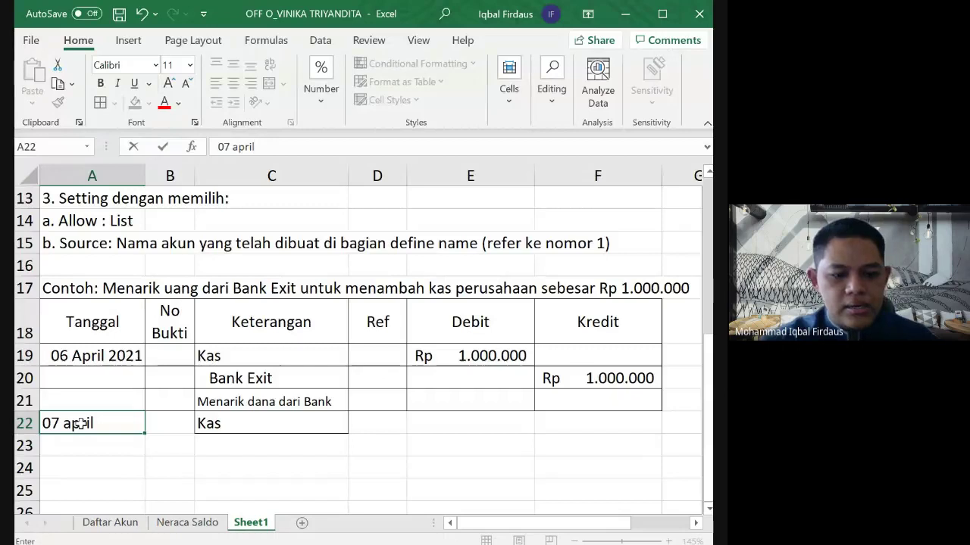
key(BackSpace)
key(BackSpace)
key(BackSpace)
key(BackSpace)
key(BackSpace)
key(BackSpace)
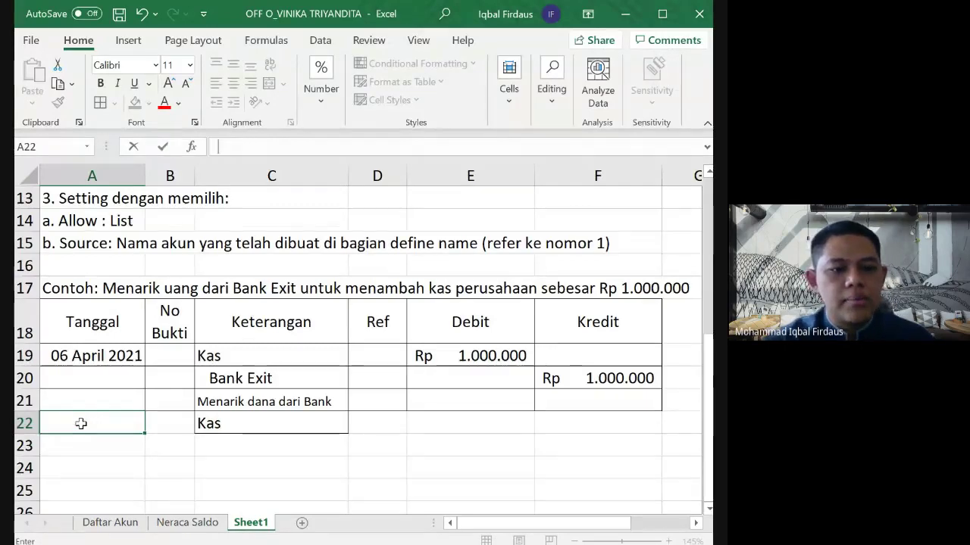
Step: Enter the date 30 april 2021 in cell A22 for the second journal entry
text(30)
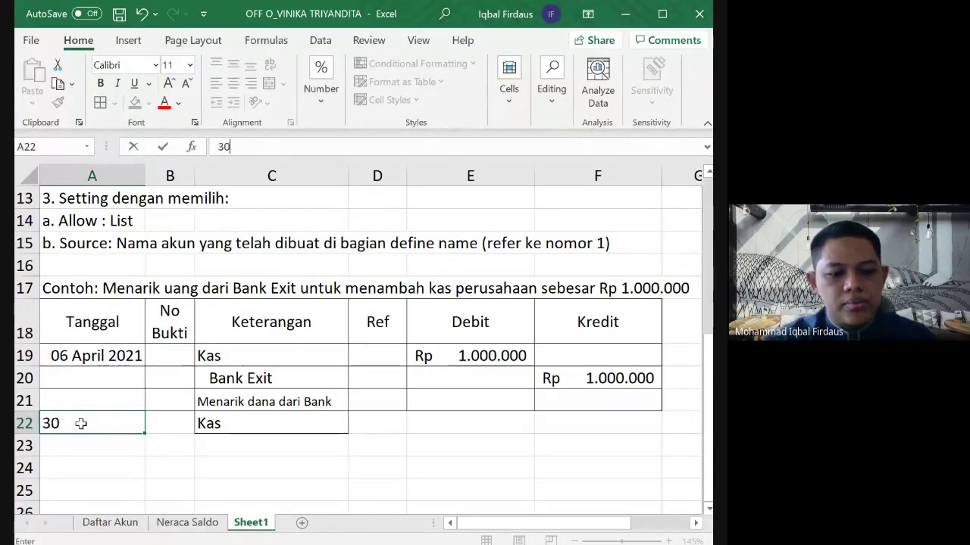
text( april )
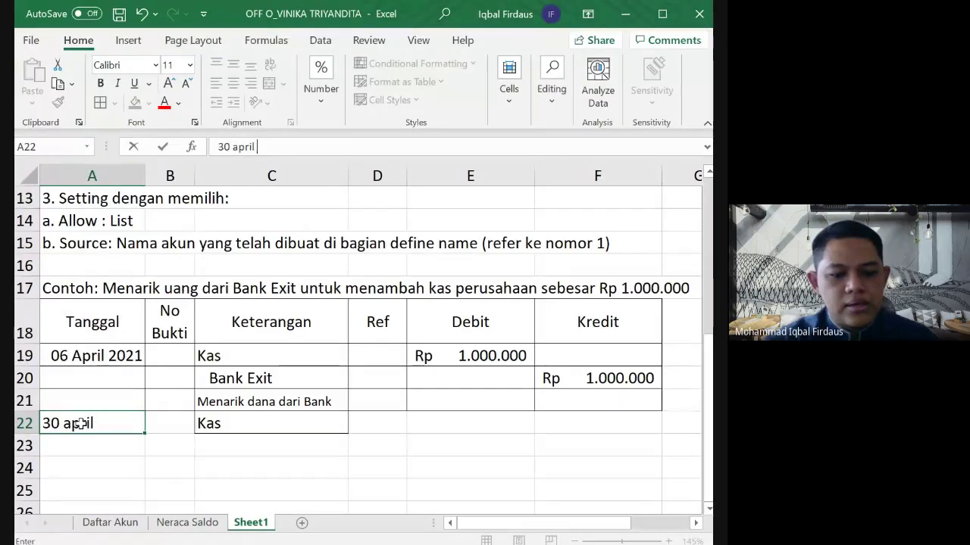
text(2021)
key(Return)
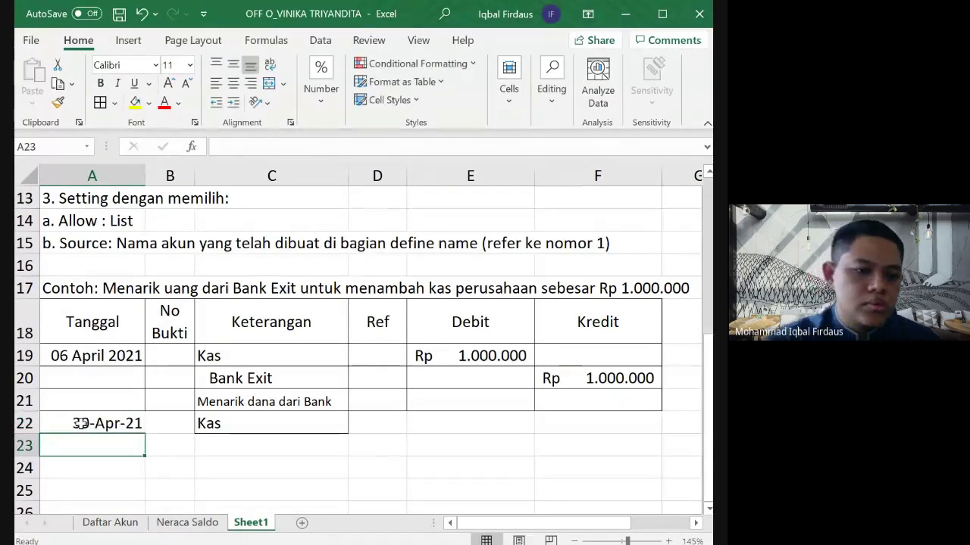
Step: Apply the date formatting of A19 to the date in A22
click(74, 422)
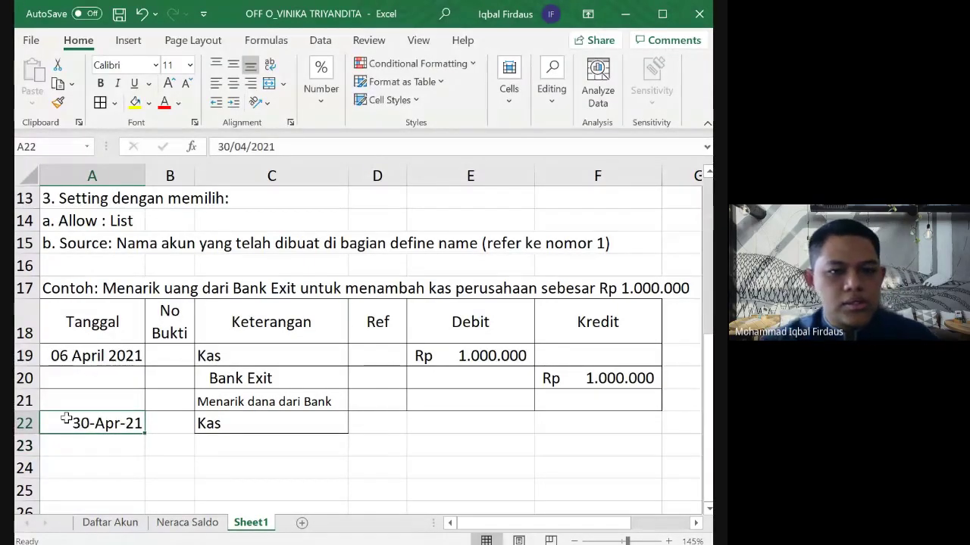
click(75, 351)
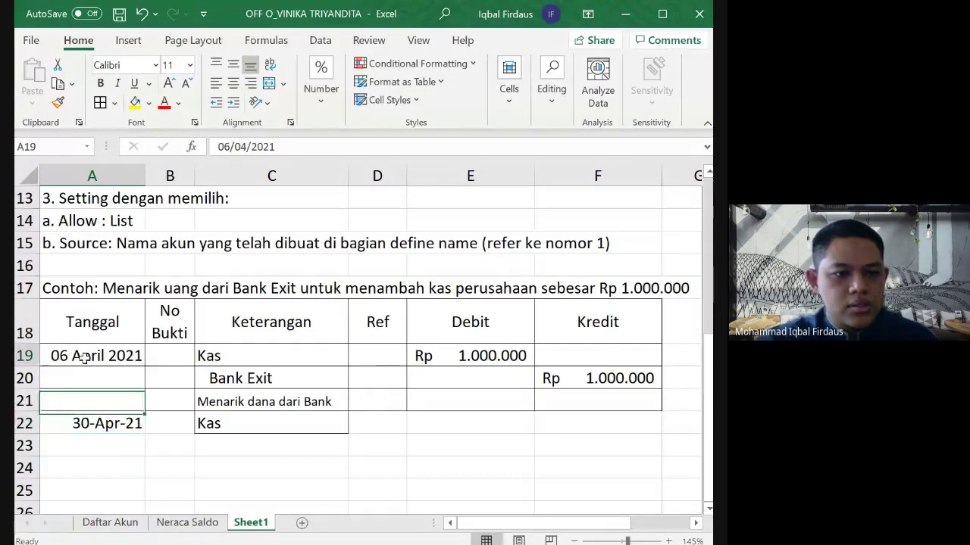
click(58, 104)
click(125, 421)
click(166, 462)
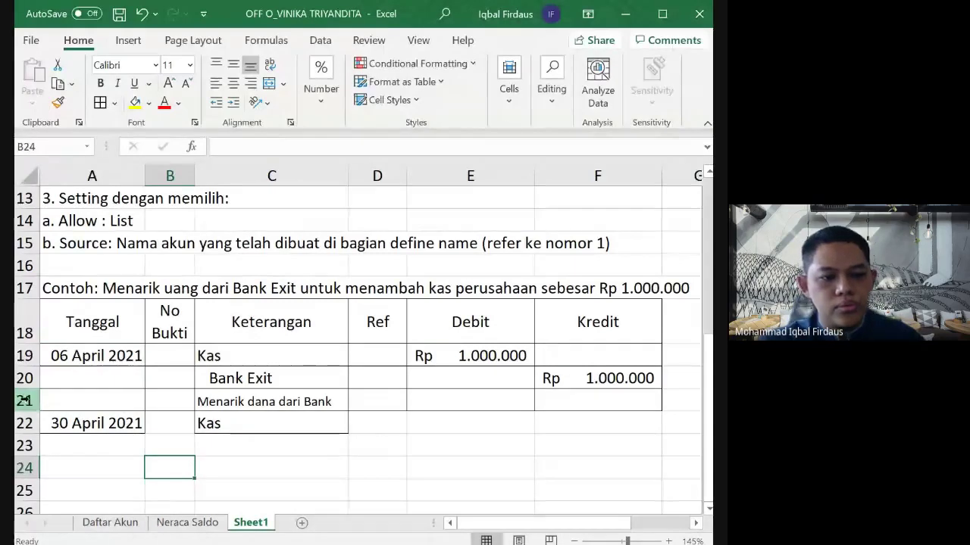
click(320, 451)
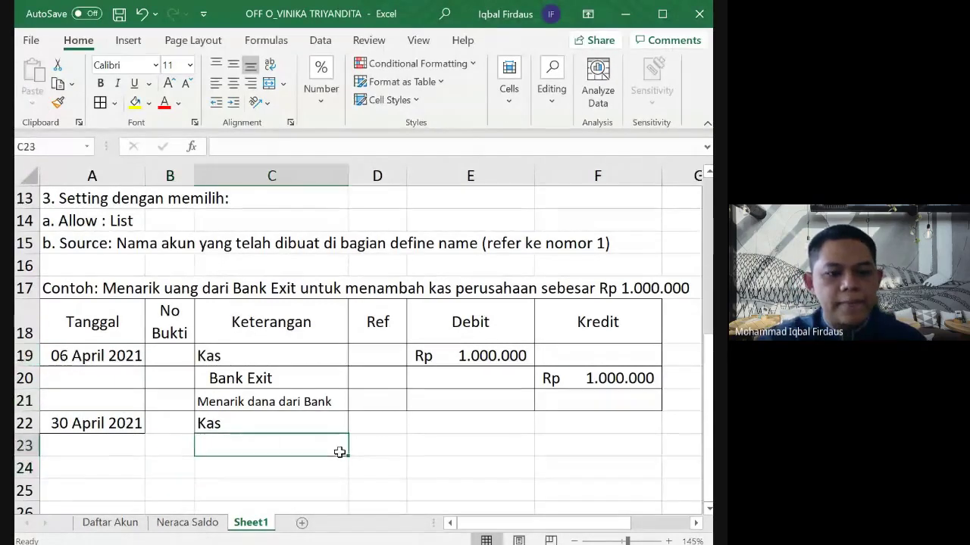
click(314, 465)
click(312, 430)
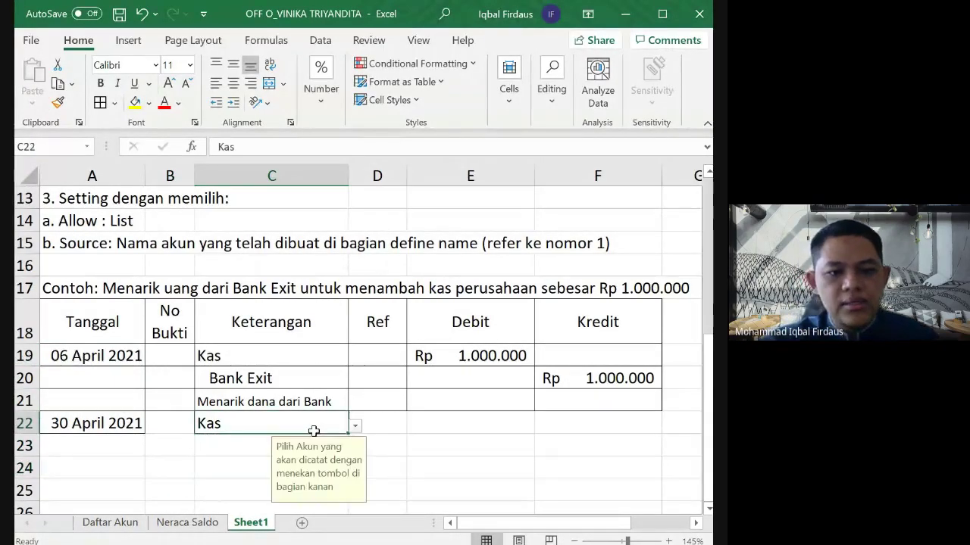
Step: Insert a blank row above the journal table's header in row 18
right_click(32, 310)
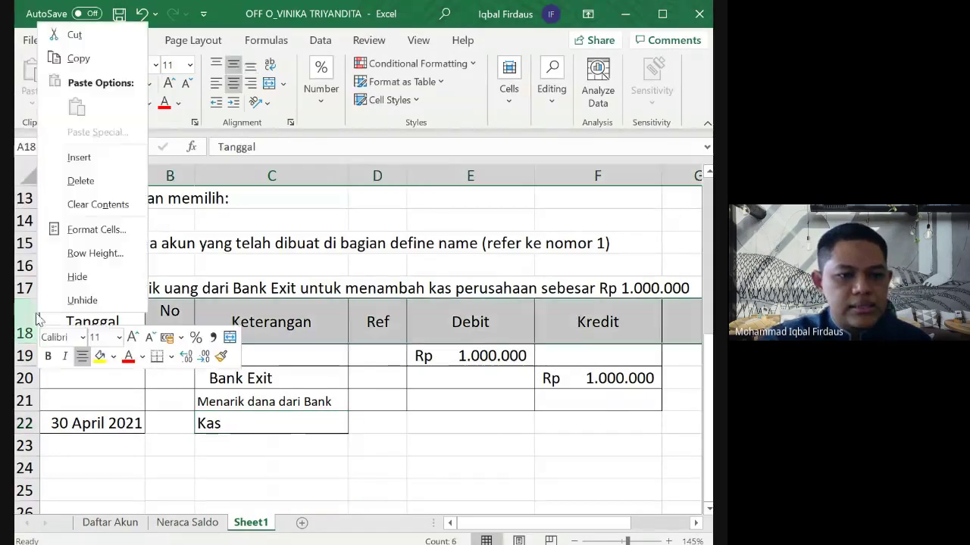
click(92, 156)
click(121, 309)
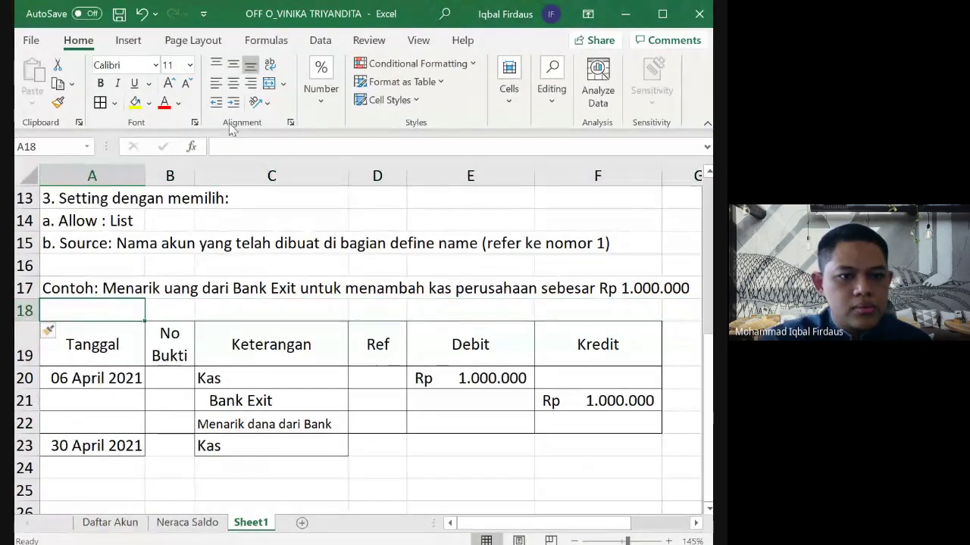
click(140, 289)
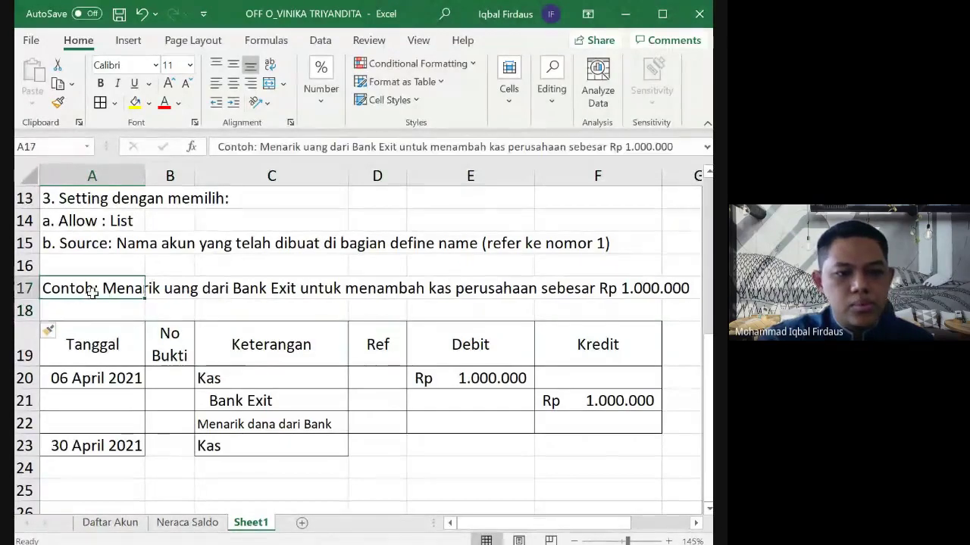
key(ctrl+c)
click(123, 312)
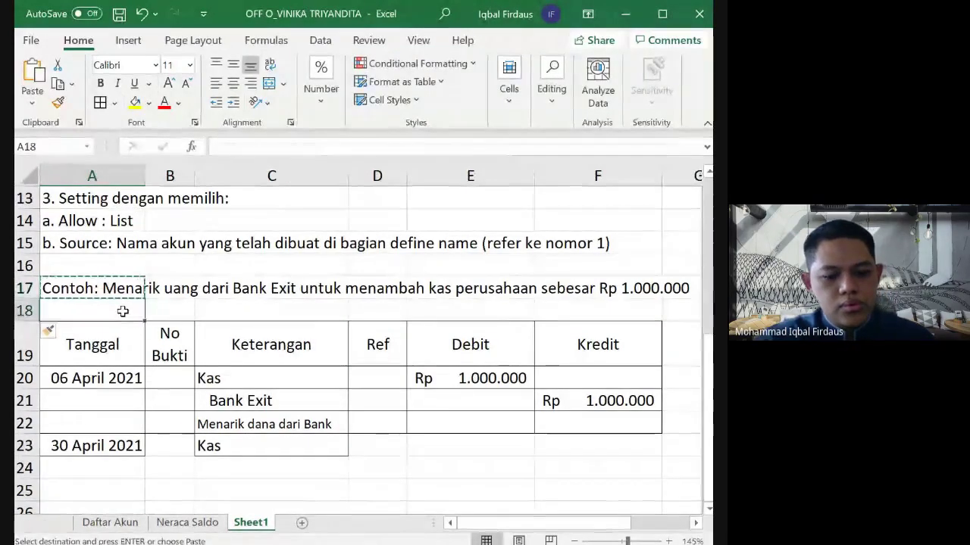
key(Escape)
Step: Enter the second example description in A18: "Contoh: Mencatat penyusutan gedung sebesar Rp 250.000"
text(C)
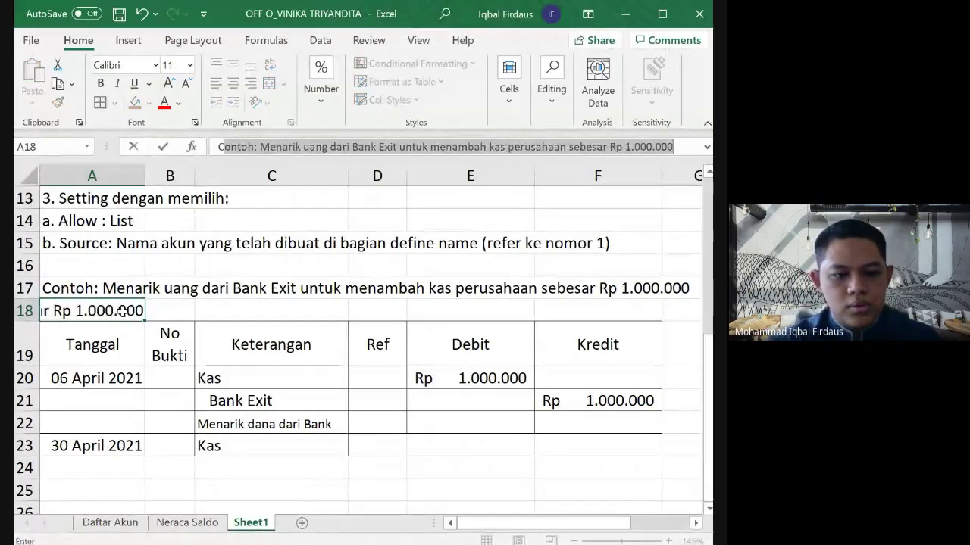
key(BackSpace)
key(BackSpace)
text(Conro)
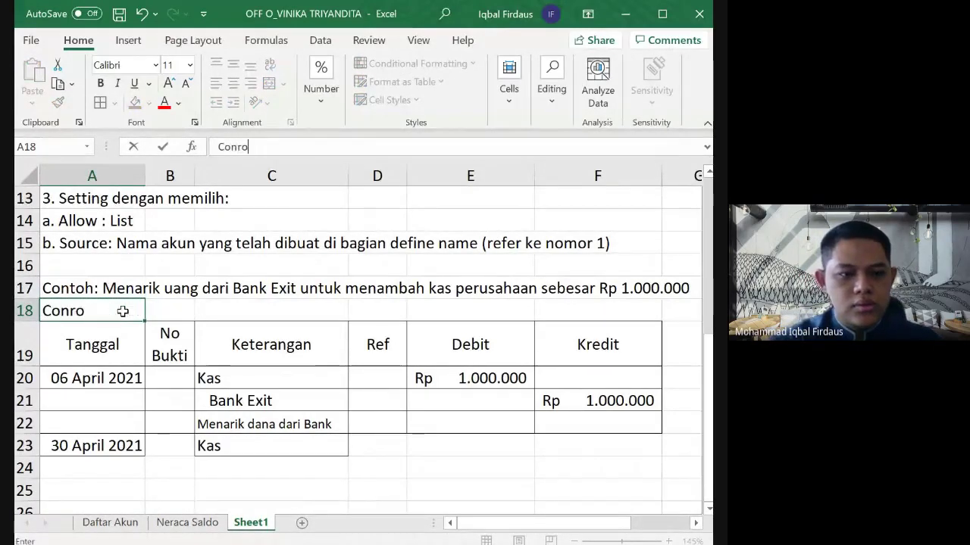
key(BackSpace)
key(BackSpace)
text(t)
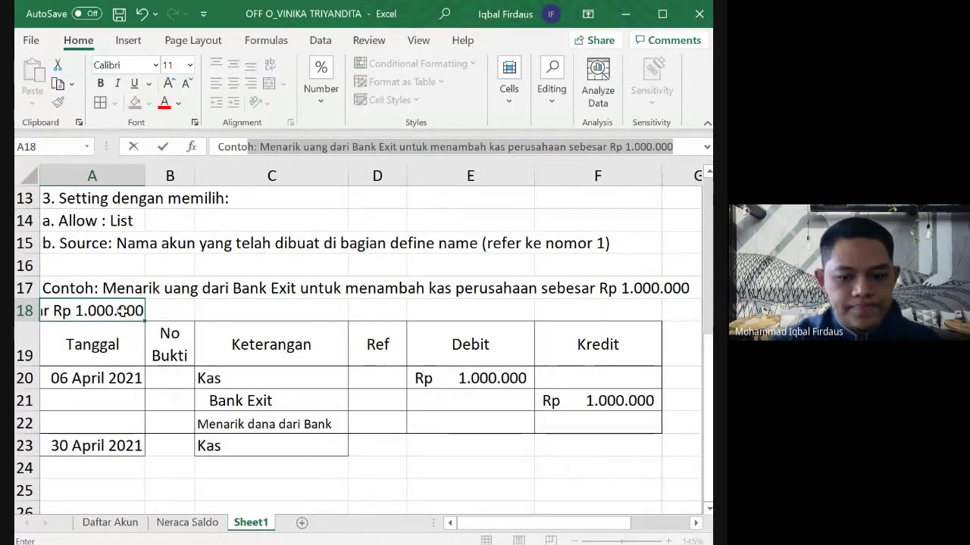
text(oh: Me)
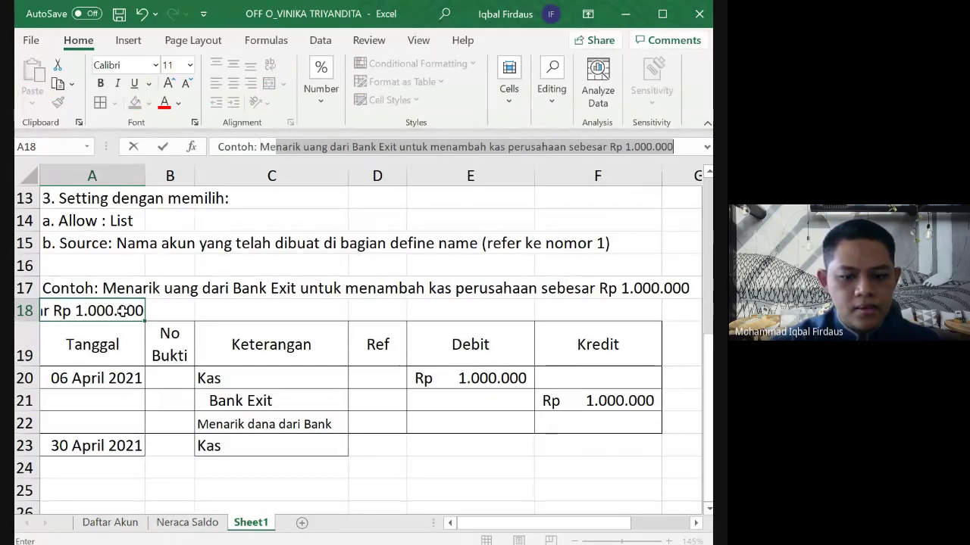
text(ncatat)
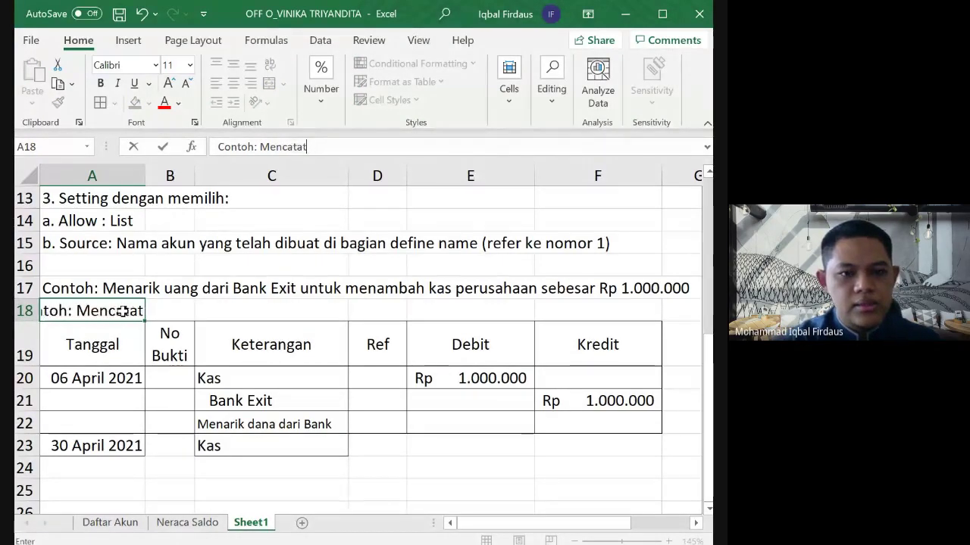
text( pe)
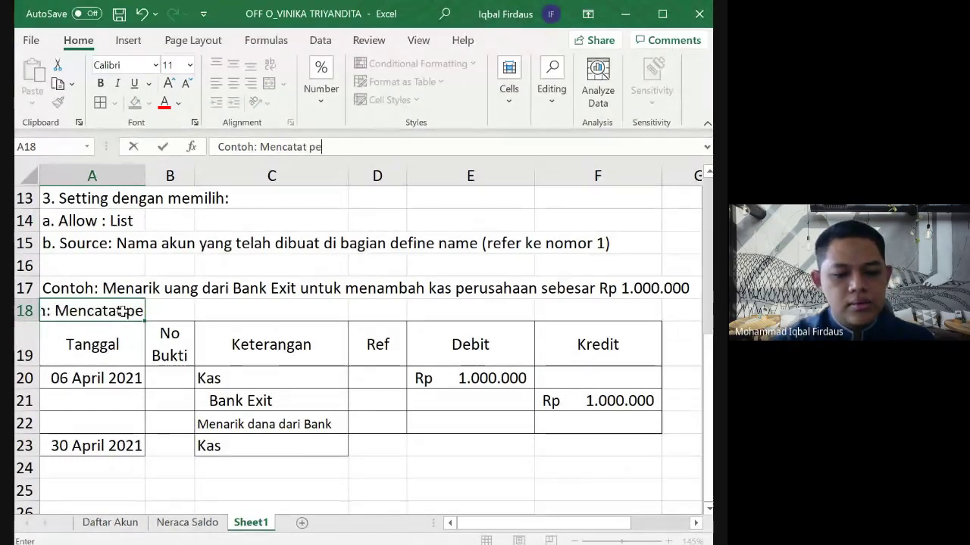
text(n)
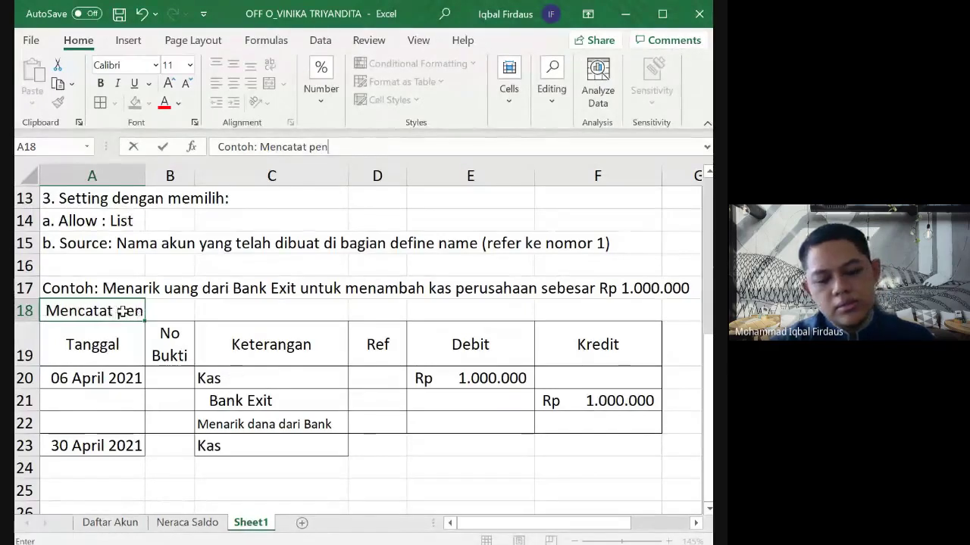
text(yusutan)
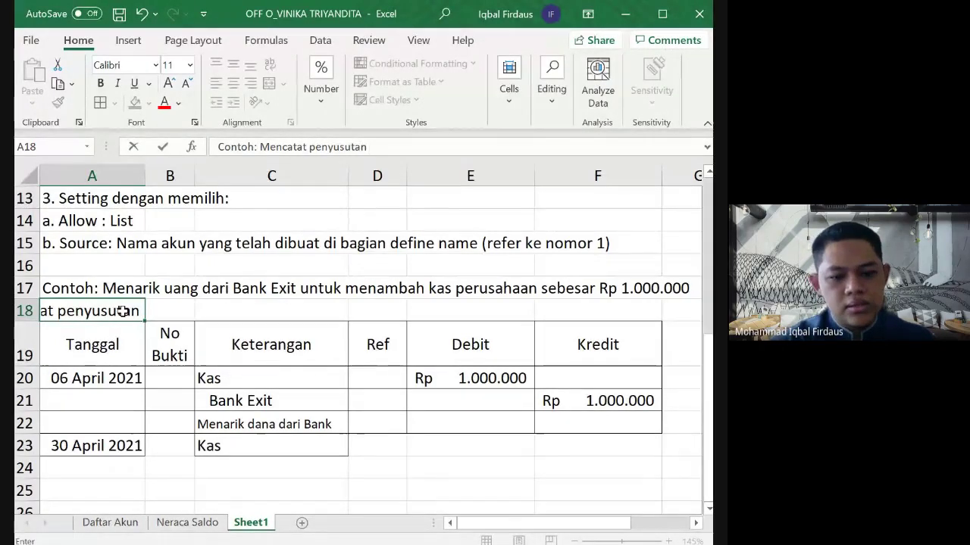
text( gedung)
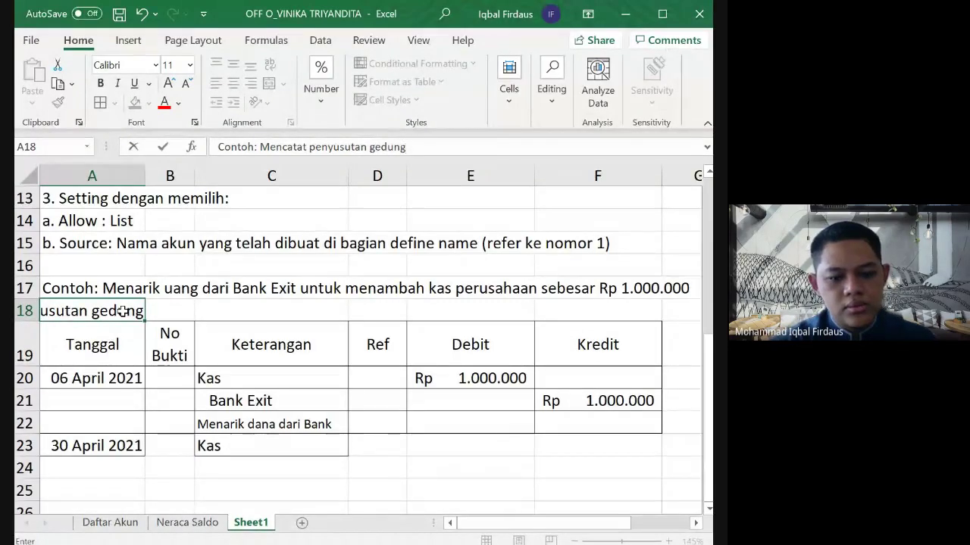
text( sebesar)
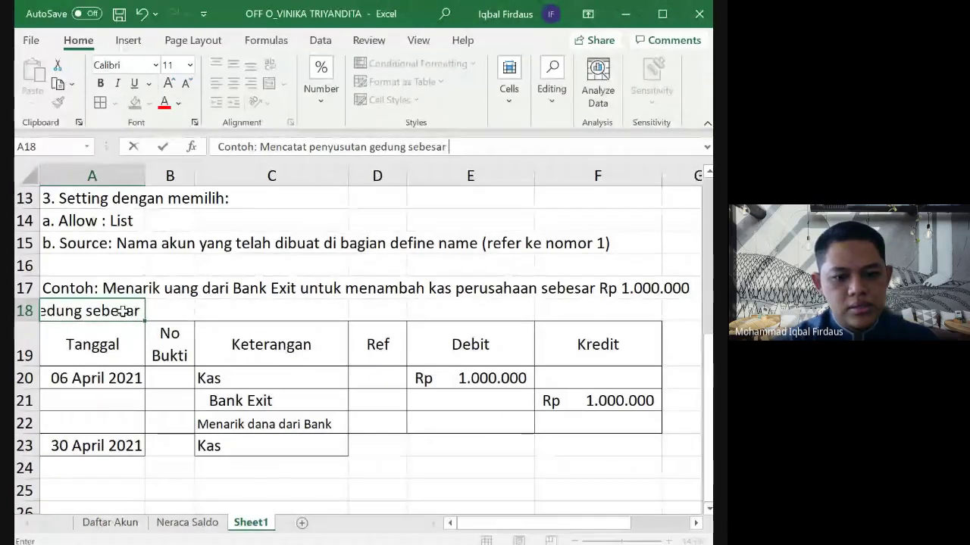
text( 2)
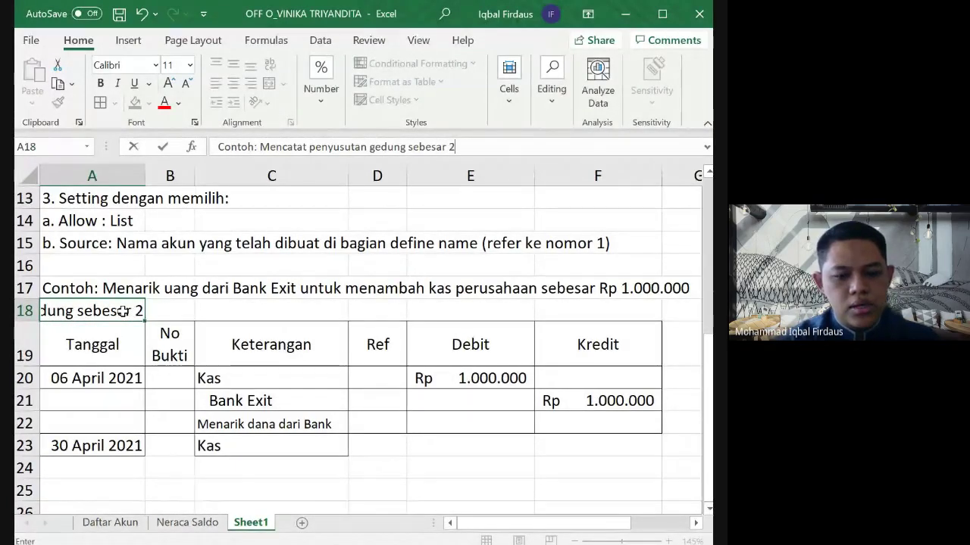
text(5000)
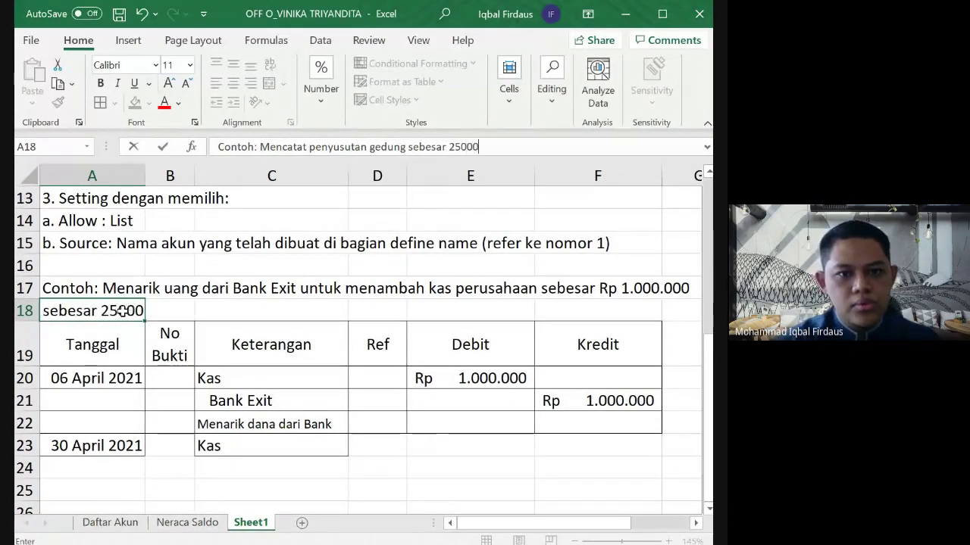
key(BackSpace)
key(BackSpace)
key(BackSpace)
key(BackSpace)
key(BackSpace)
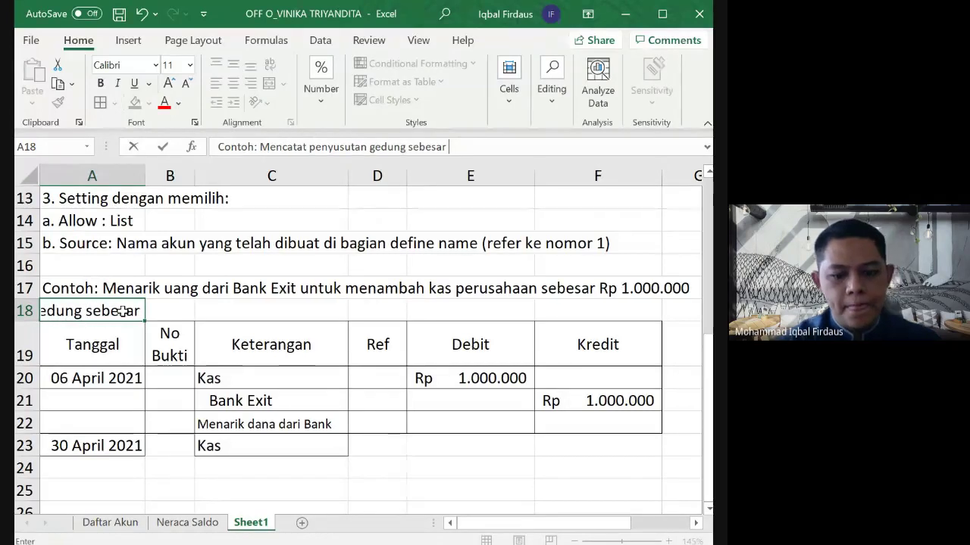
text(Rp 250)
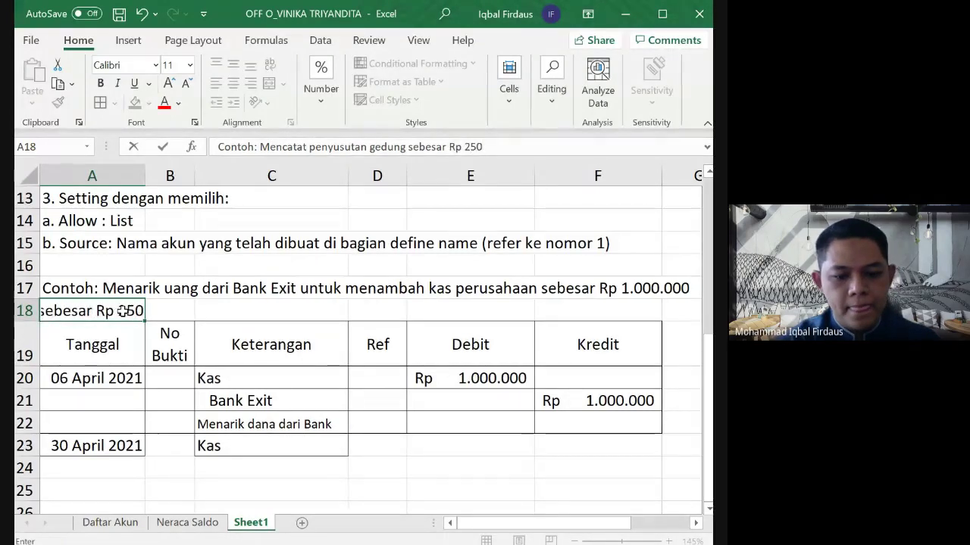
text(.000)
key(Return)
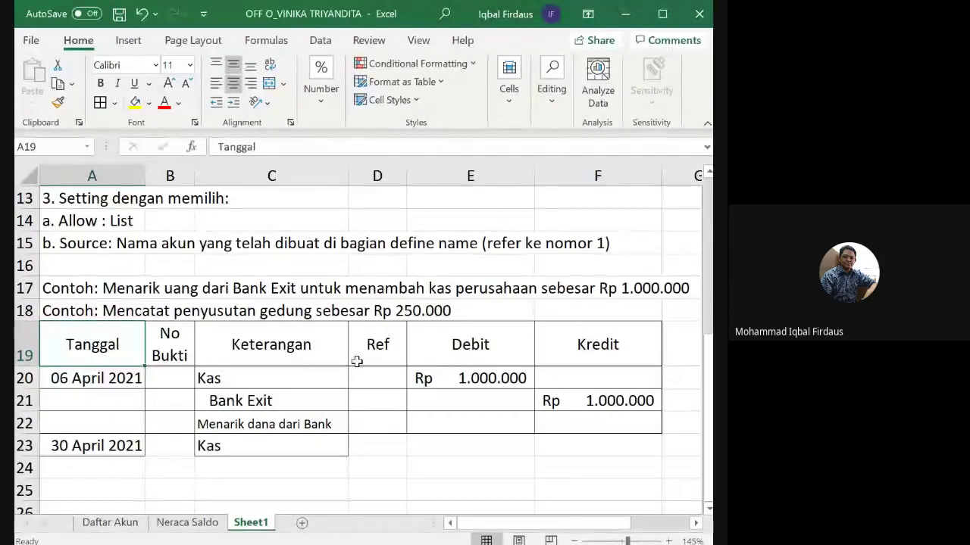
Step: Look through the account choices offered in C23 for a depreciation expense account, leaving the list without choosing one
scroll(352, 357, down, 1)
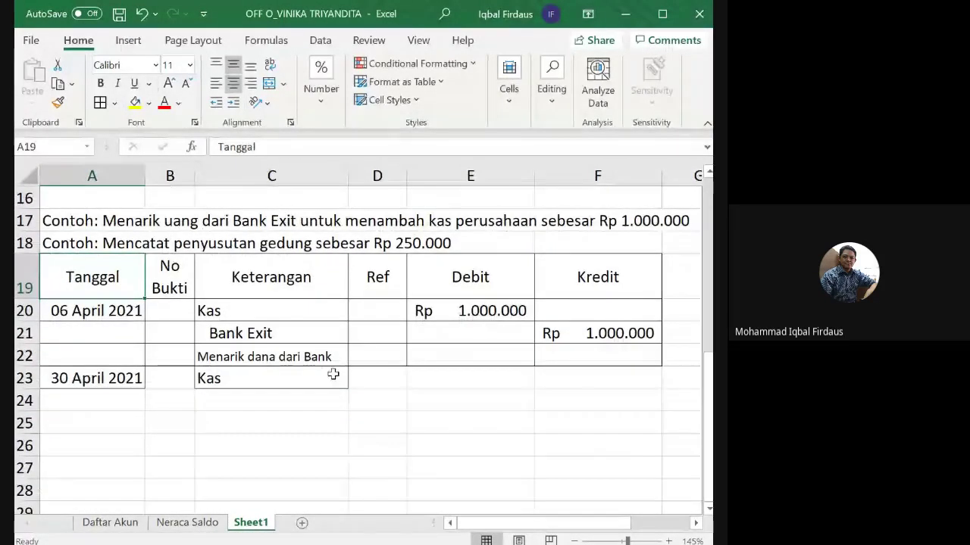
click(332, 379)
click(355, 381)
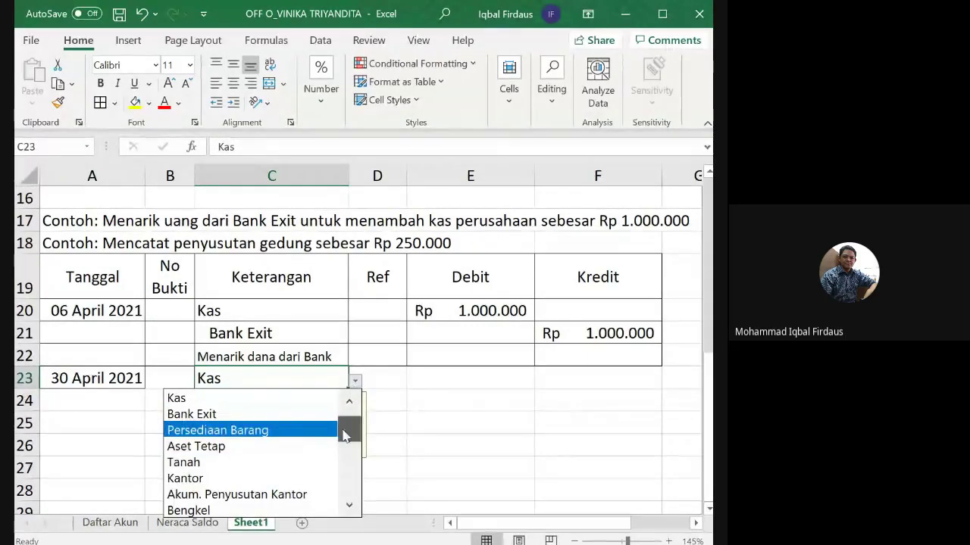
drag(345, 430, 346, 491)
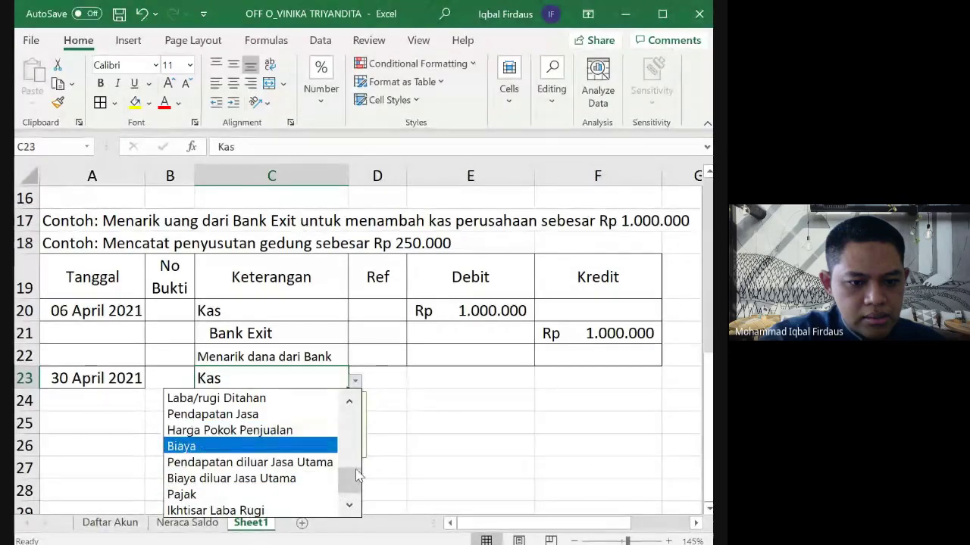
mouse_move(353, 480)
mouse_down()
mouse_move(353, 471)
mouse_move(353, 481)
mouse_up()
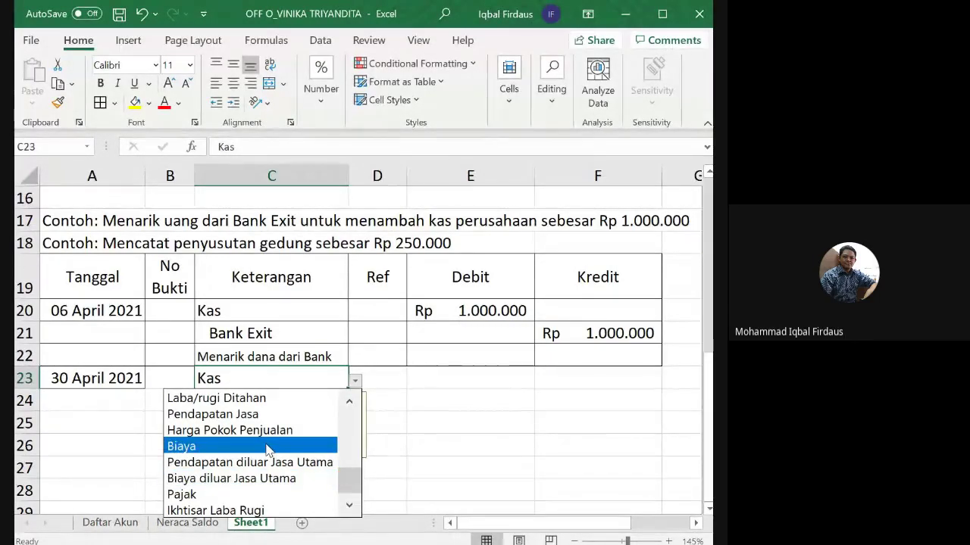
click(266, 449)
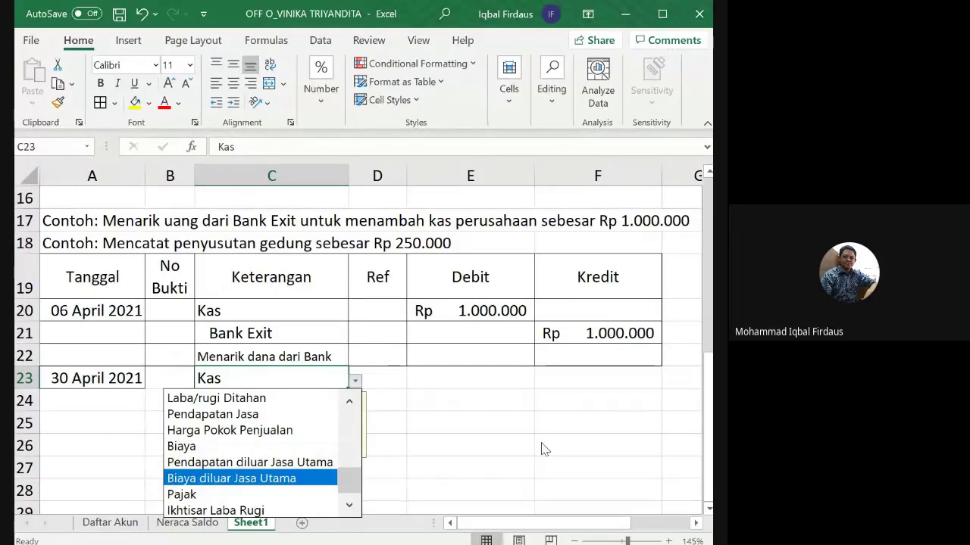
key(Escape)
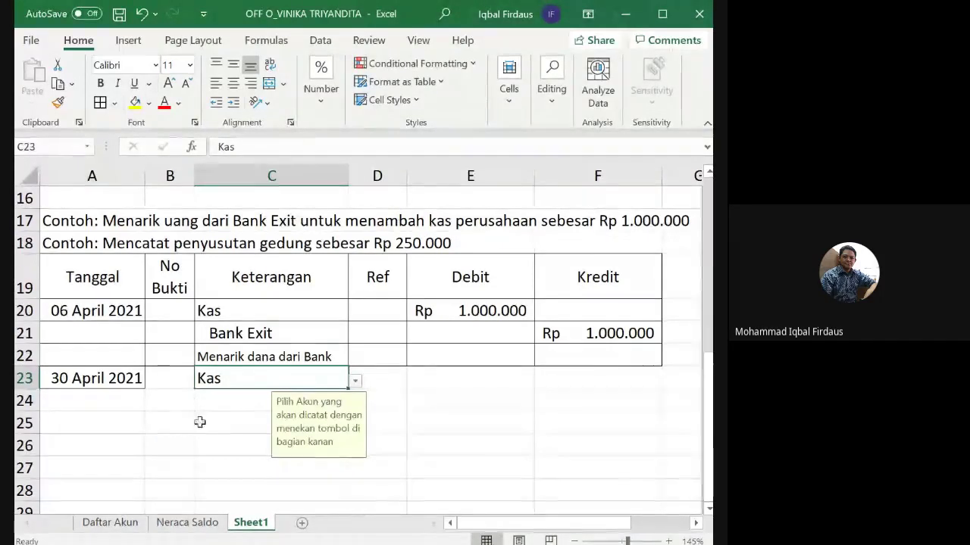
Step: Examine the Daftar Akun sheet's account table for accumulated depreciation and expense accounts
click(133, 526)
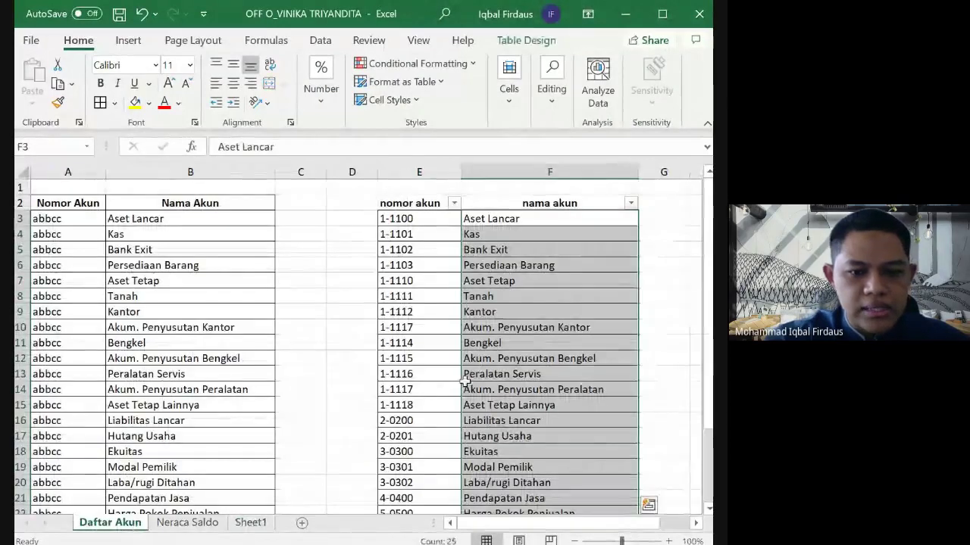
scroll(491, 421, down, 1)
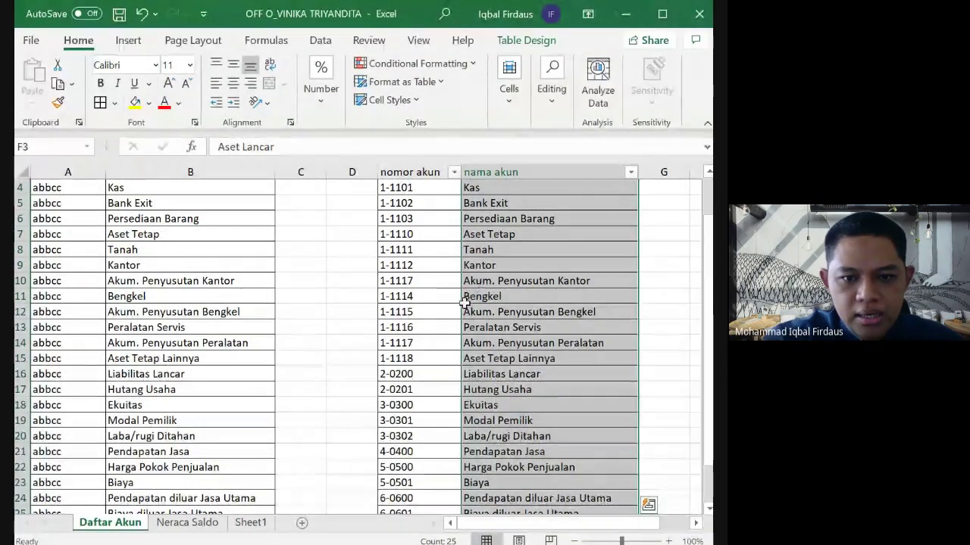
click(422, 281)
click(534, 281)
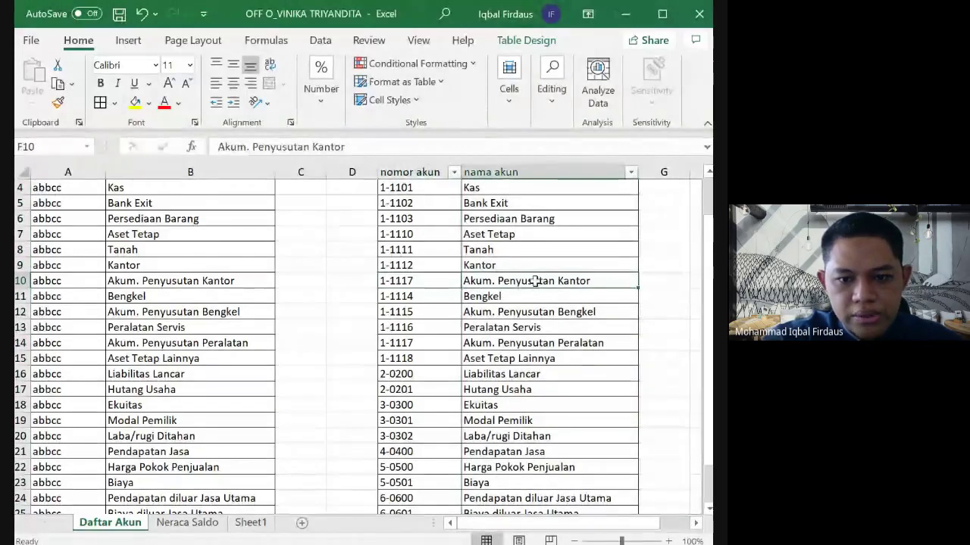
click(438, 312)
click(502, 315)
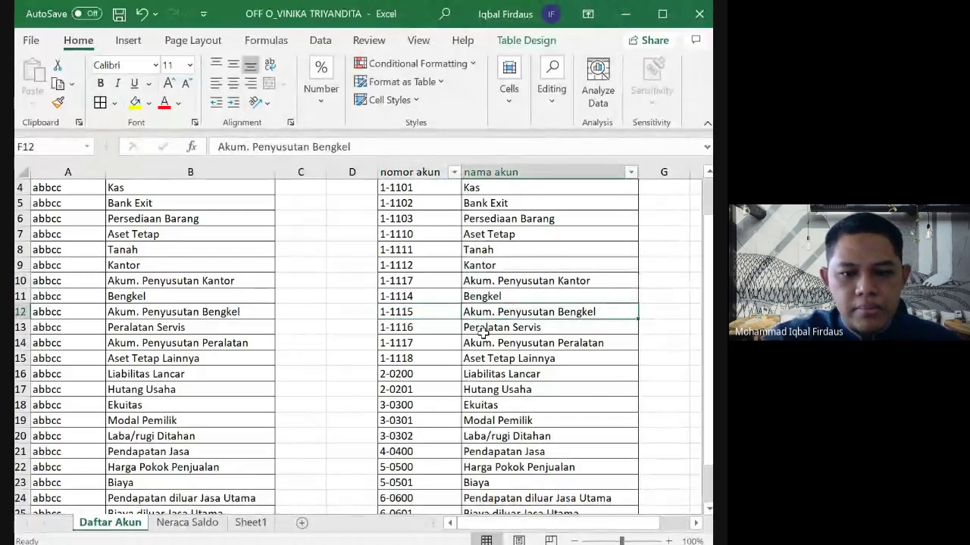
scroll(478, 337, down, 2)
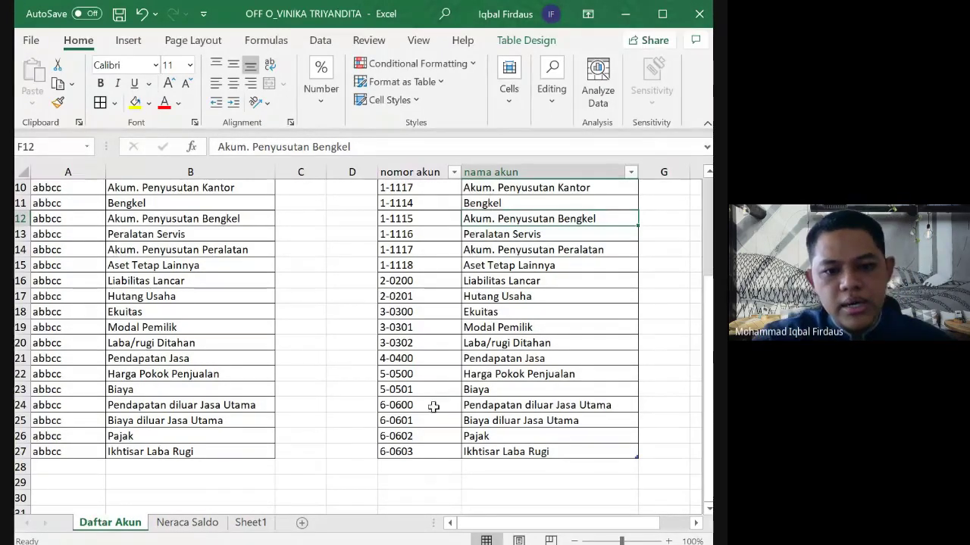
click(434, 407)
key(shift+Right)
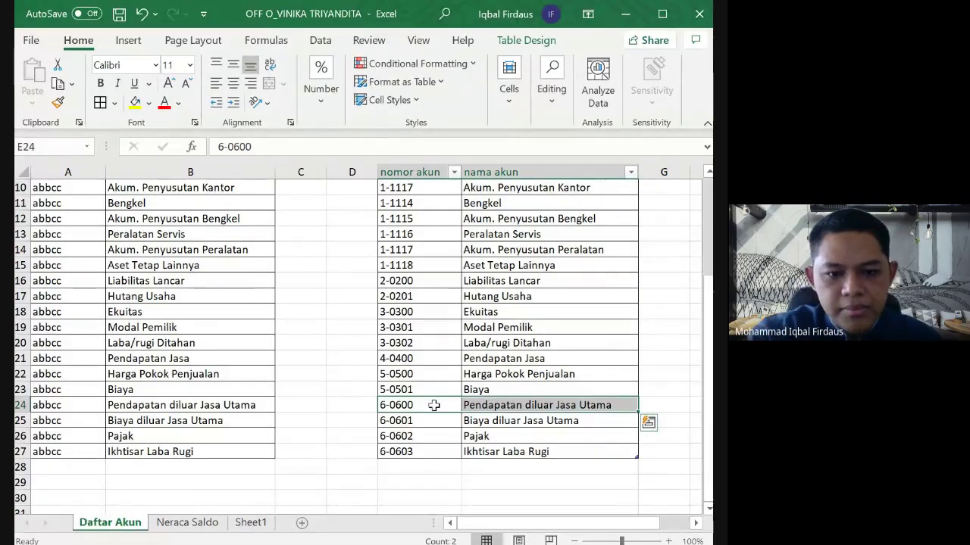
right_click(432, 404)
mouse_move(523, 198)
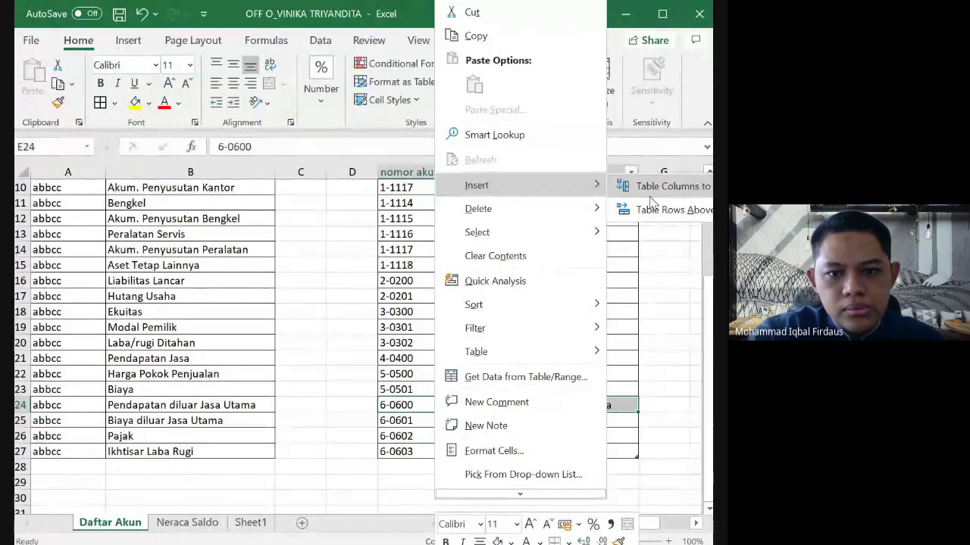
click(668, 277)
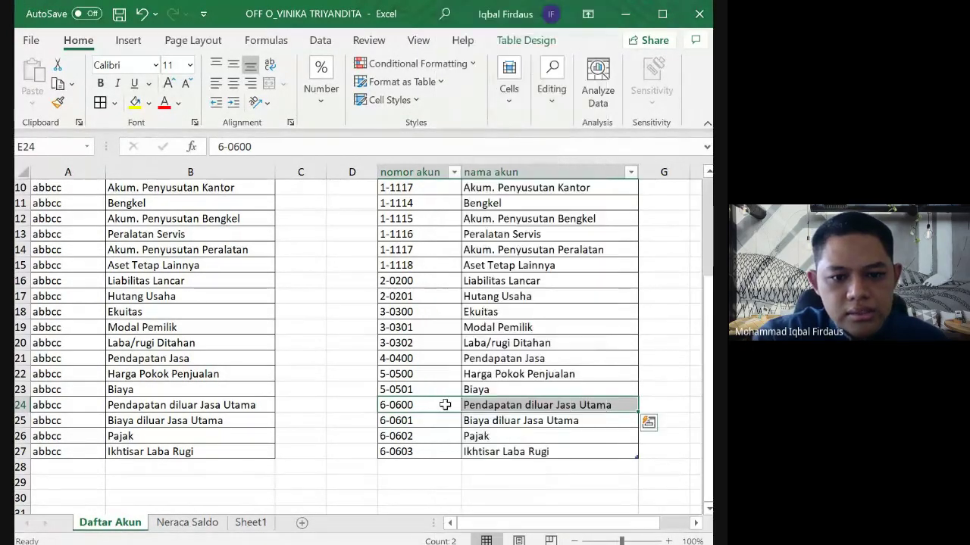
right_click(446, 407)
click(647, 345)
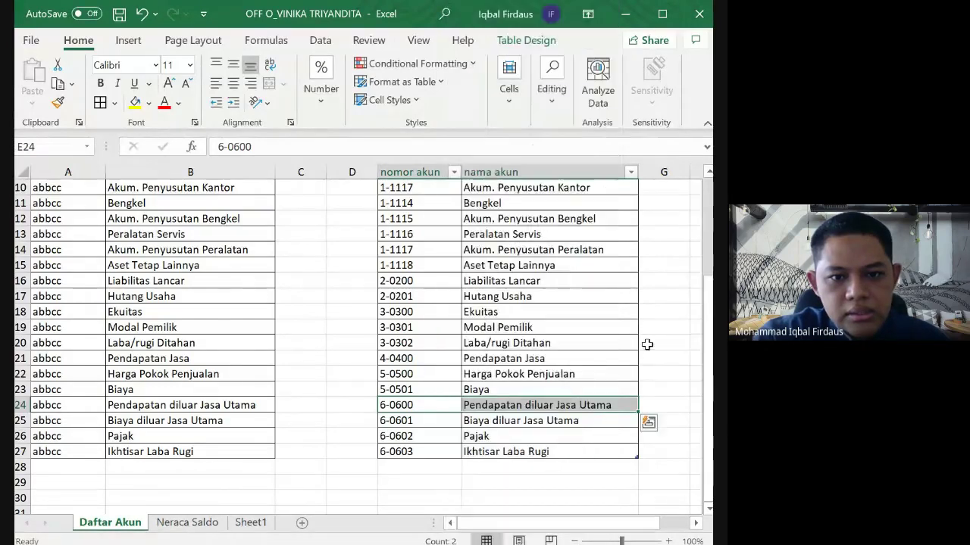
right_click(443, 409)
mouse_move(543, 192)
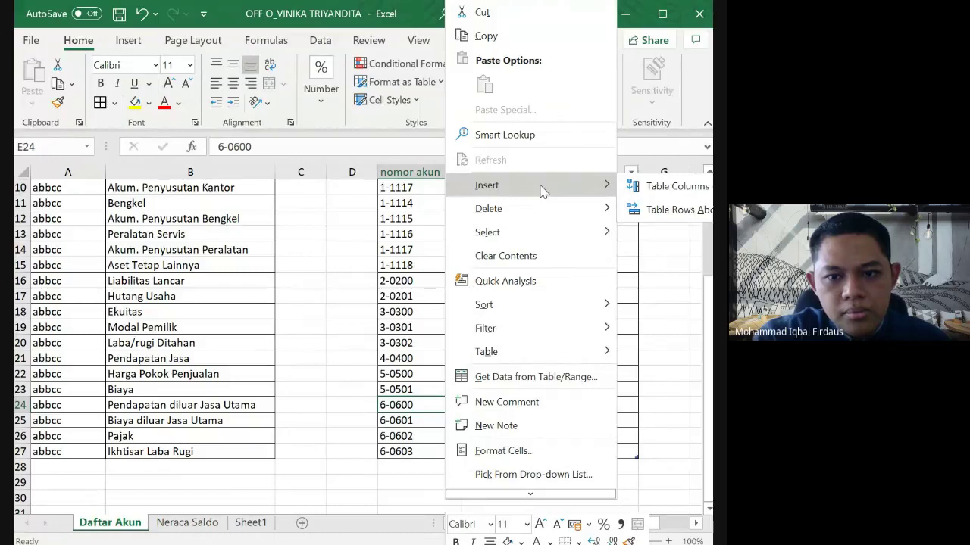
click(441, 405)
Step: Insert two table columns before the nomor akun column, using the 6-0600 row's two cells, and undo the insertion
drag(442, 405, 496, 405)
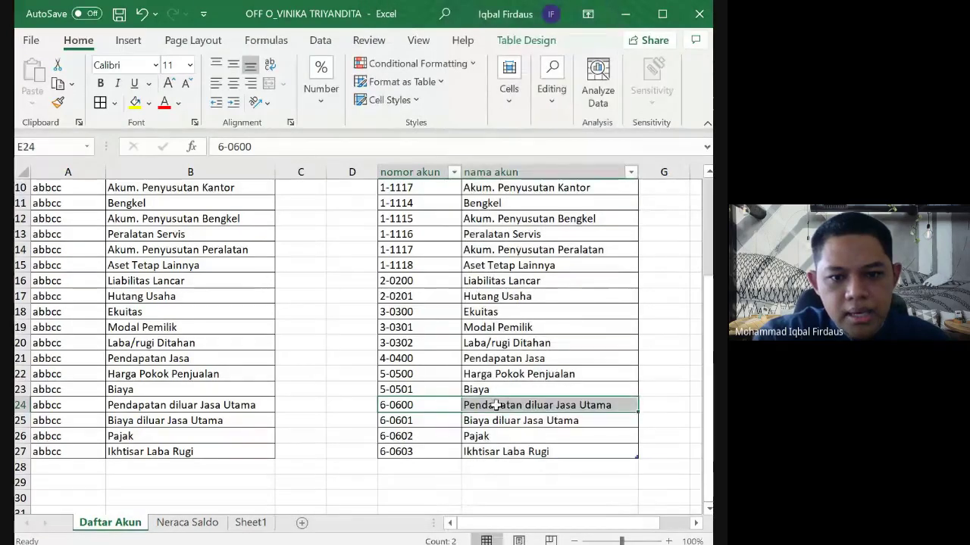
right_click(496, 405)
mouse_move(542, 184)
click(699, 183)
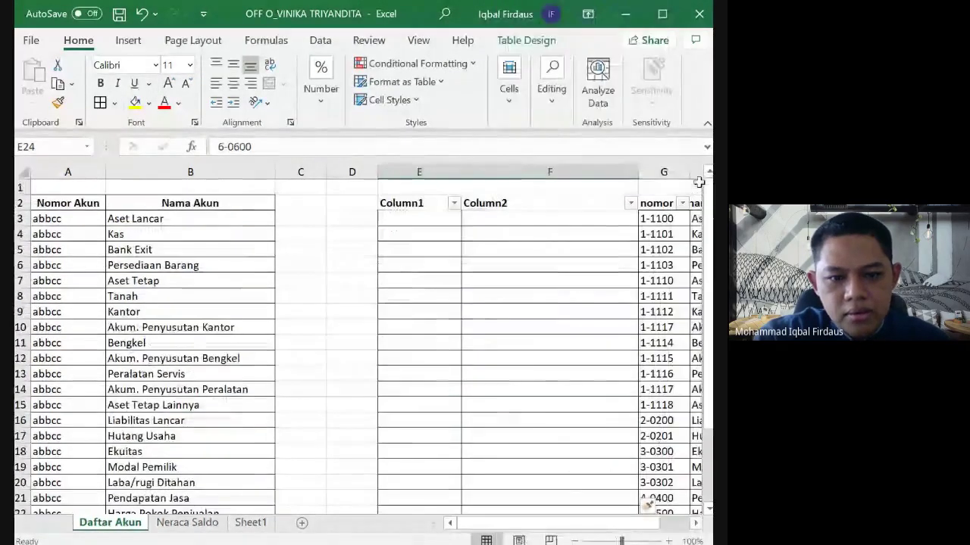
key(ctrl+z)
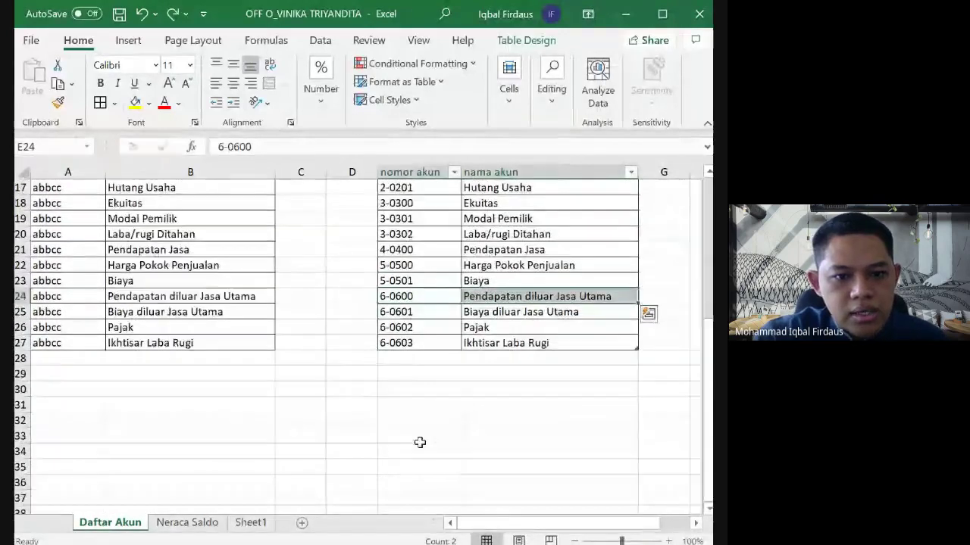
scroll(428, 431, up, 5)
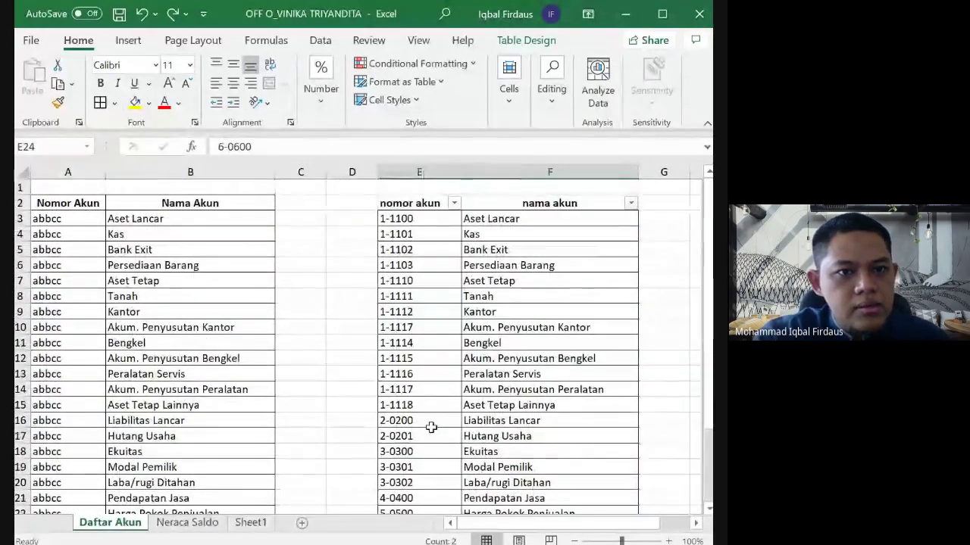
Step: Insert a table row above the 6-0600 Pendapatan diluar Jasa Utama row in the account table
scroll(431, 425, down, 3)
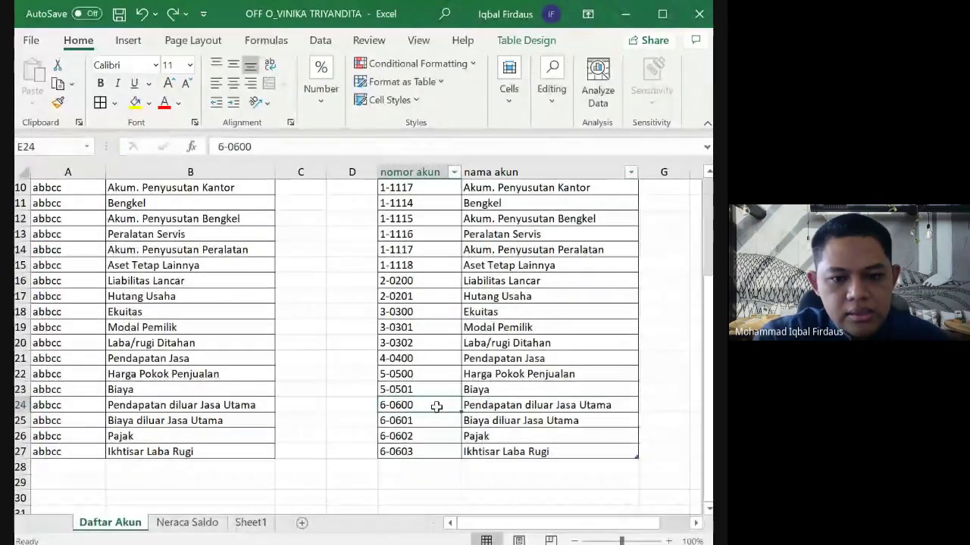
right_click(493, 405)
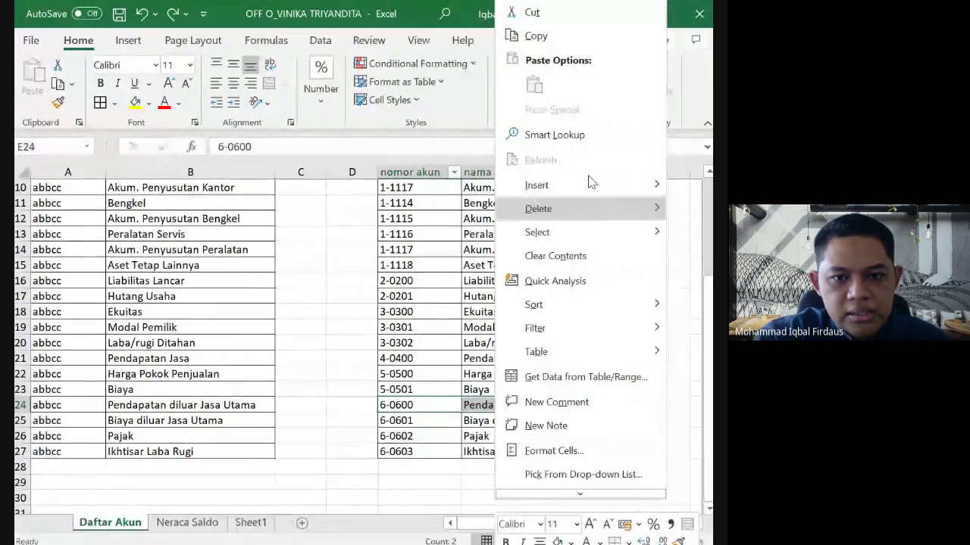
mouse_move(600, 189)
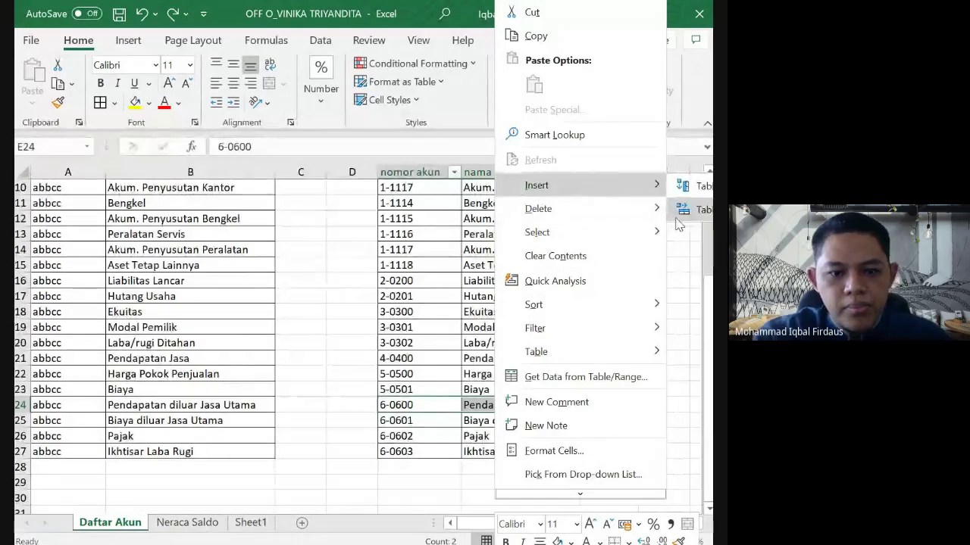
click(430, 440)
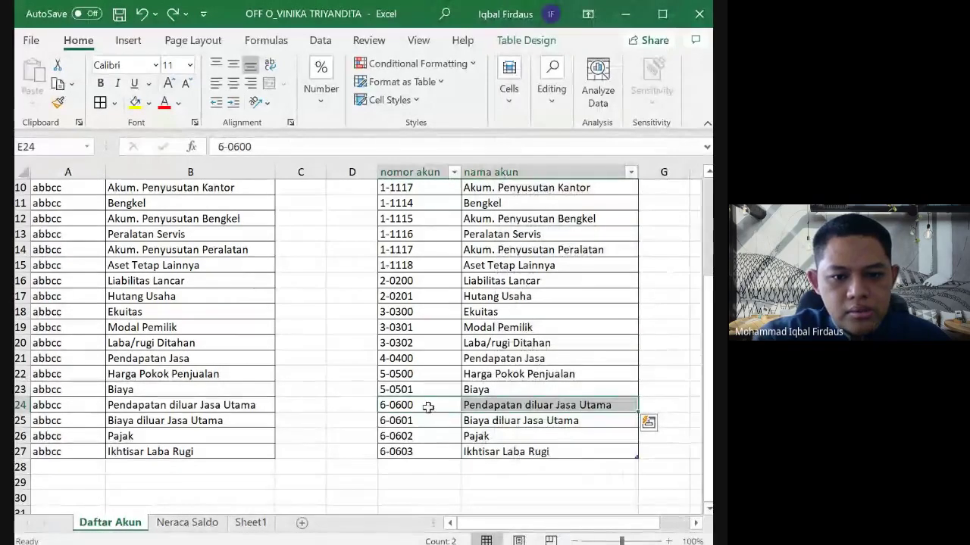
right_click(429, 405)
mouse_move(541, 183)
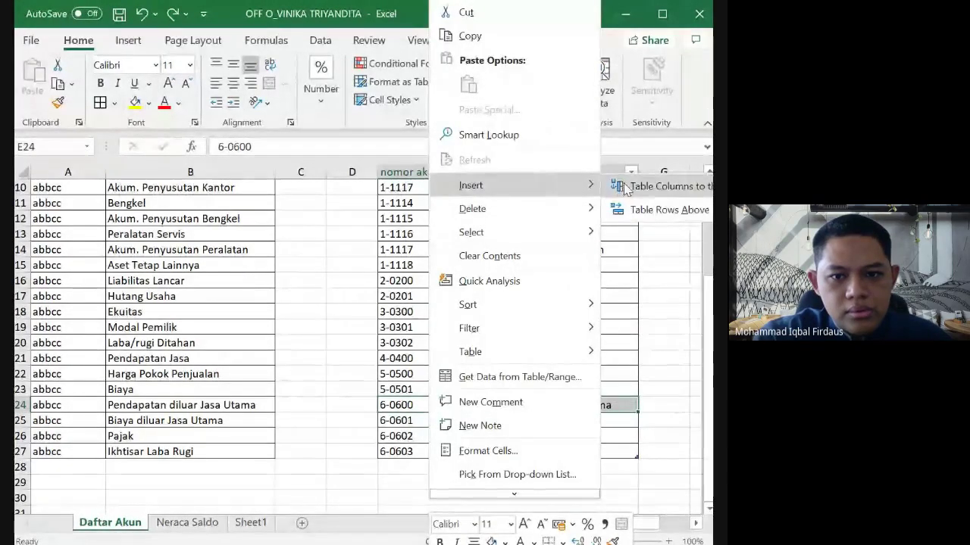
click(632, 205)
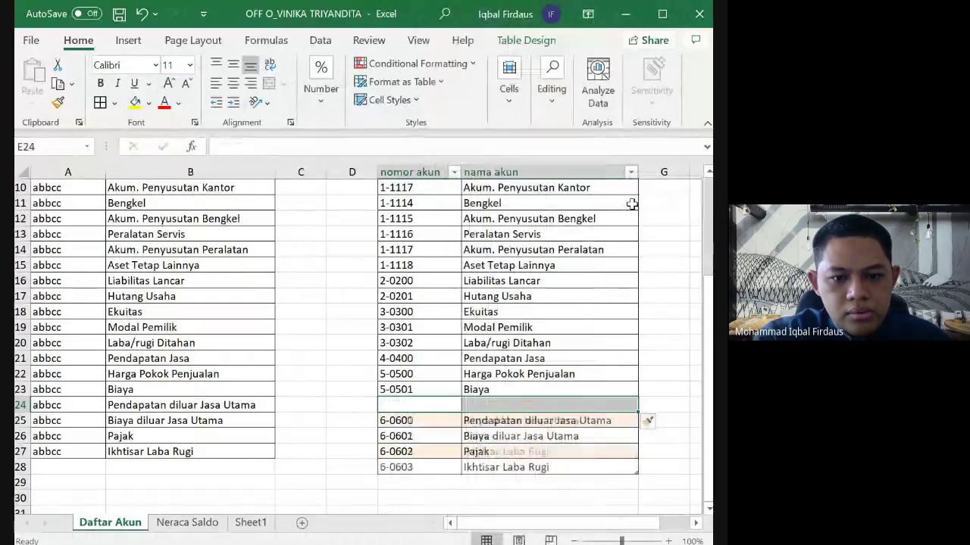
click(673, 359)
Step: Enter the account number 5-0511 in E24, in the new row of the account table
click(439, 404)
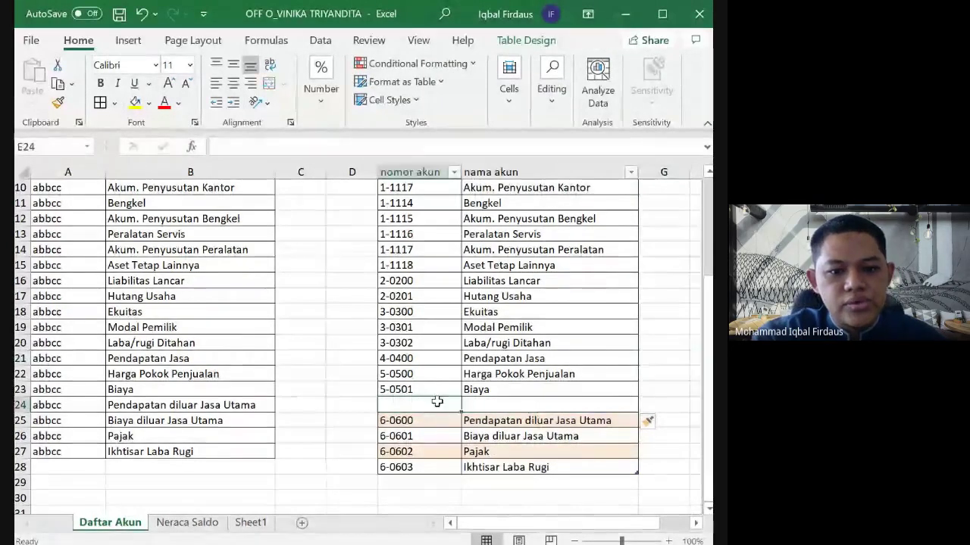
click(490, 406)
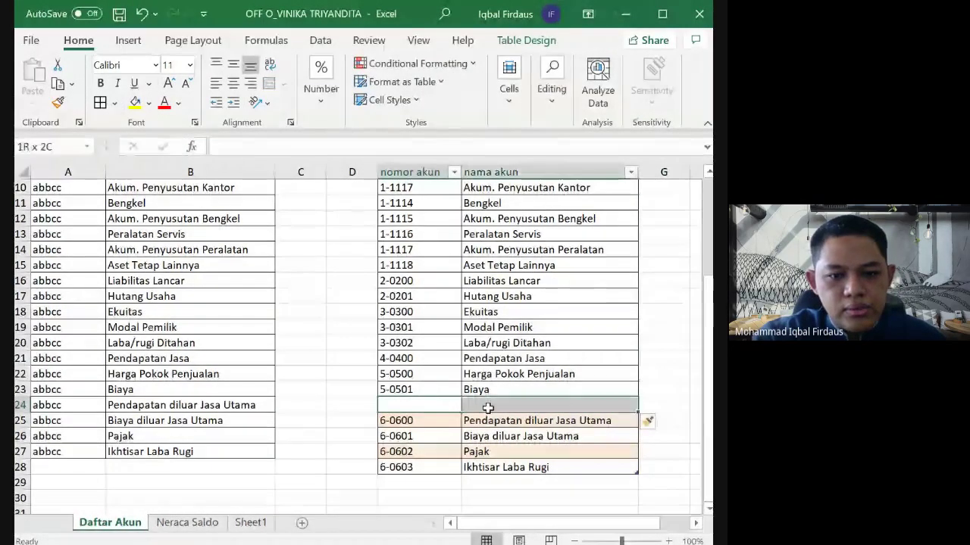
click(438, 407)
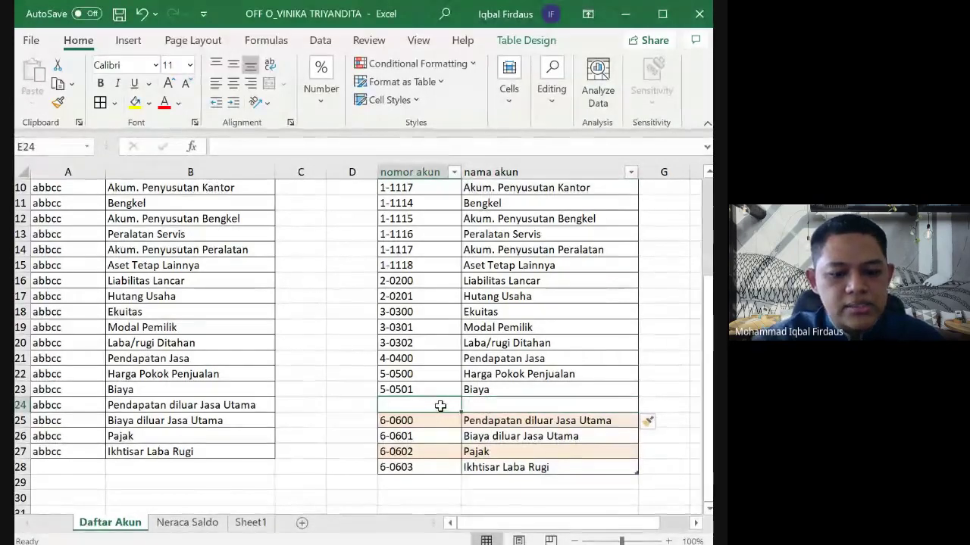
text(5)
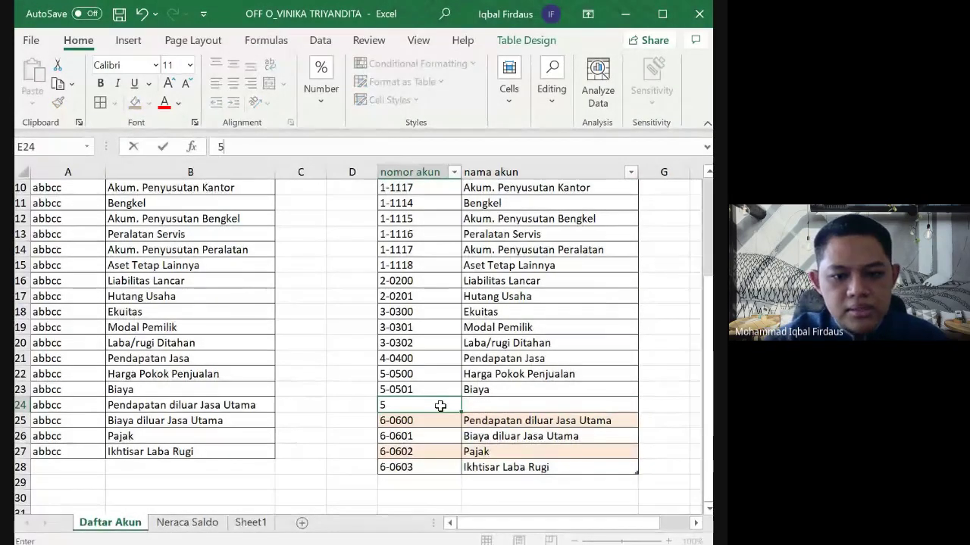
text(-)
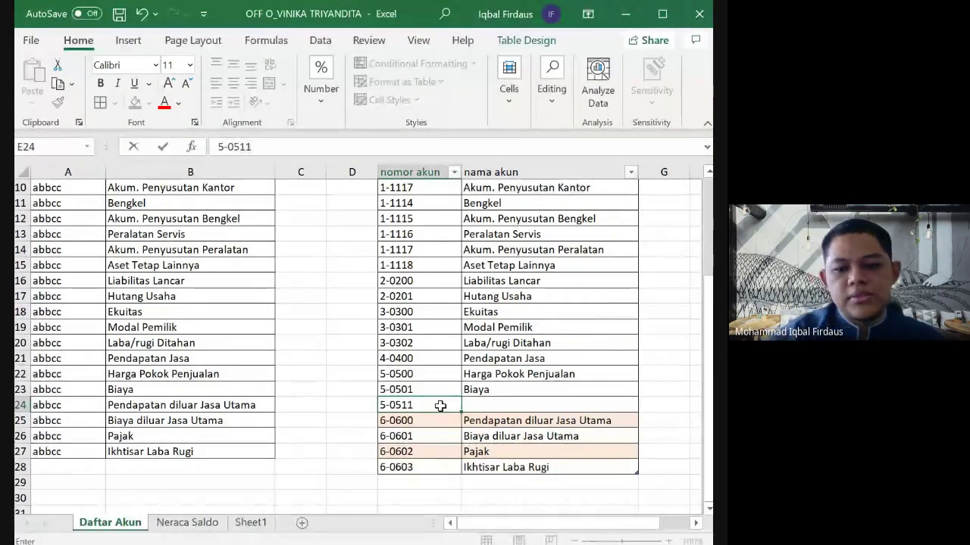
text(0511)
key(Tab)
Step: Name account 5-0511 "Biaya penyusutan Bengkel" in F24
text(B)
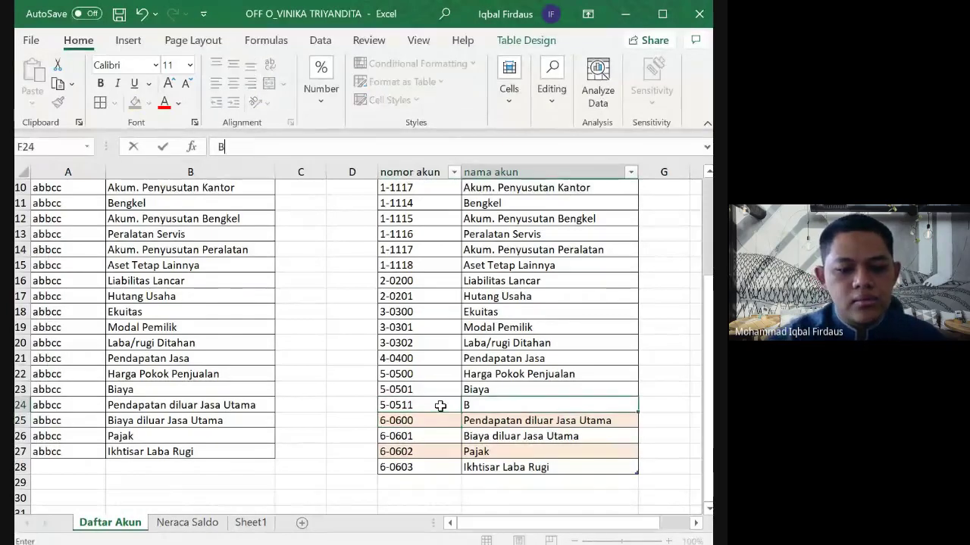
text(o)
key(BackSpace)
text(iay)
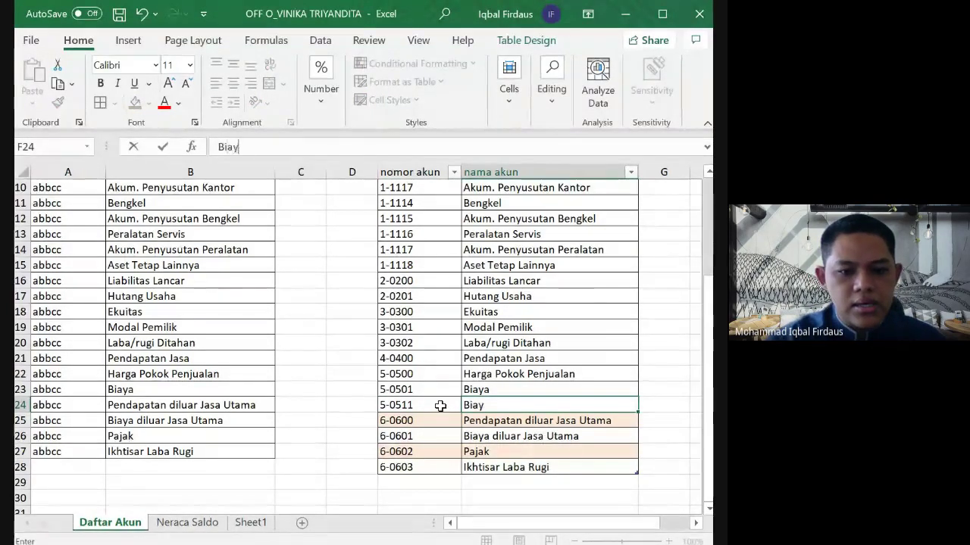
text(a penyusutan)
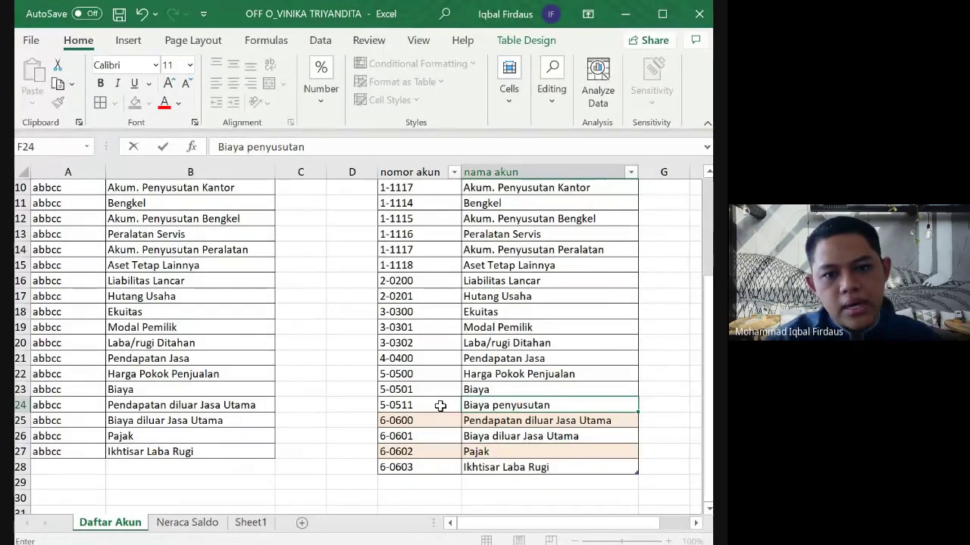
text(B)
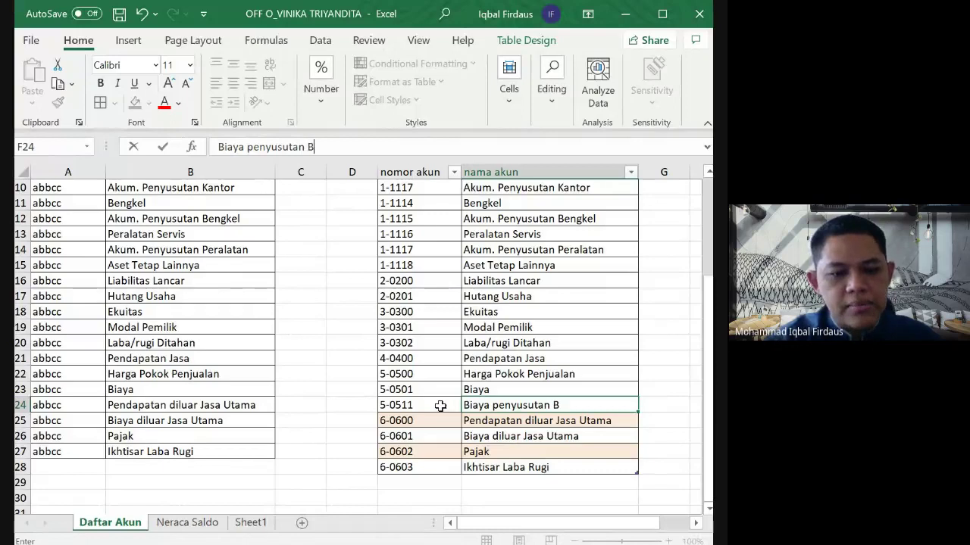
text(engkel)
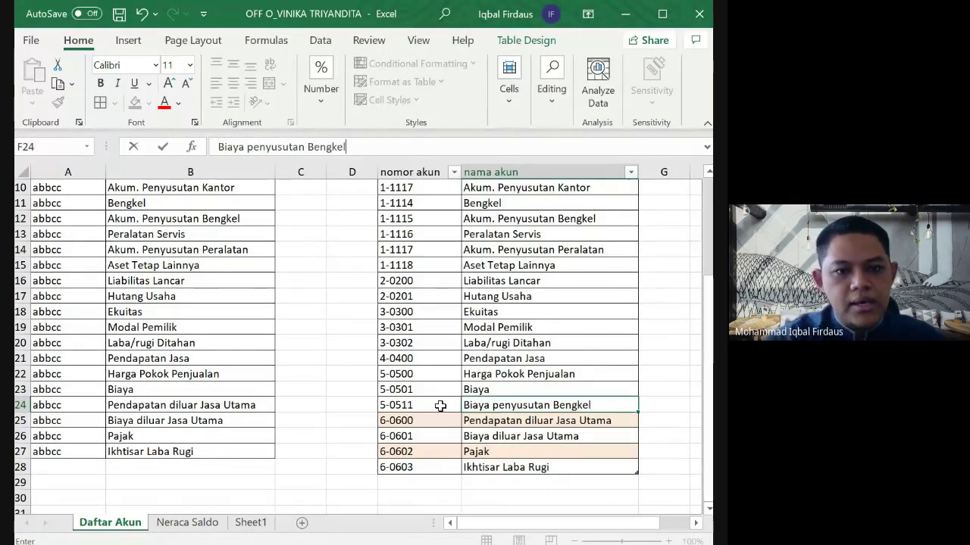
key(Return)
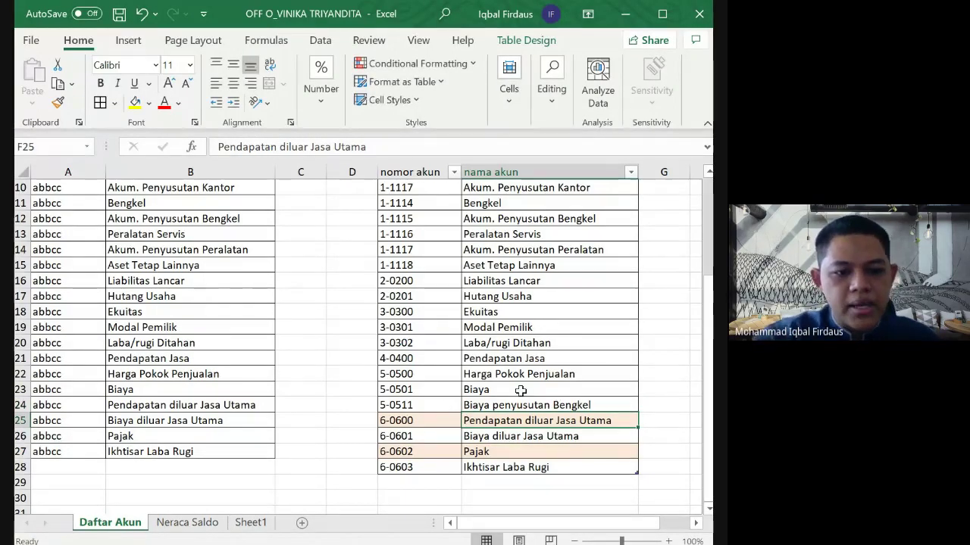
Step: On Sheet1, replace the word "gedung" with "bengkel" in the depreciation example description in A18
click(252, 524)
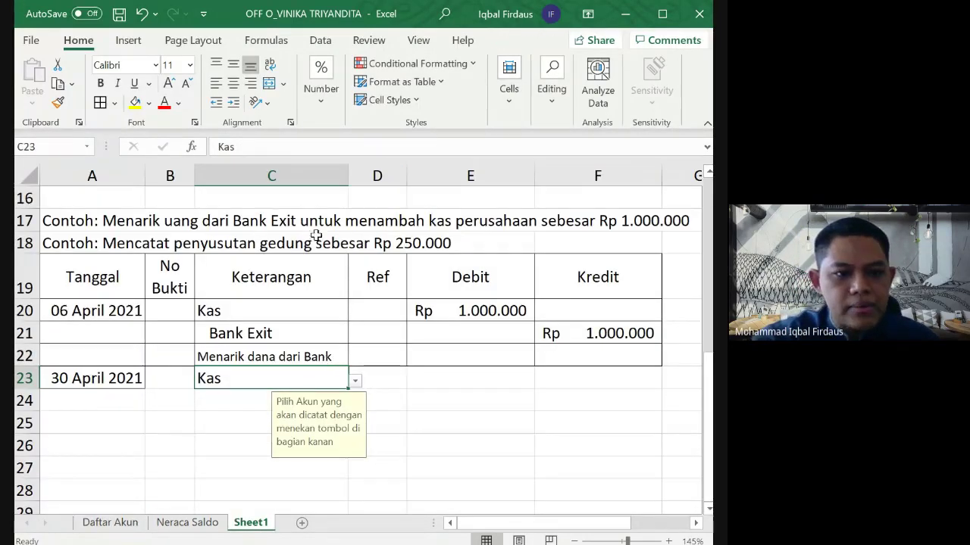
click(129, 242)
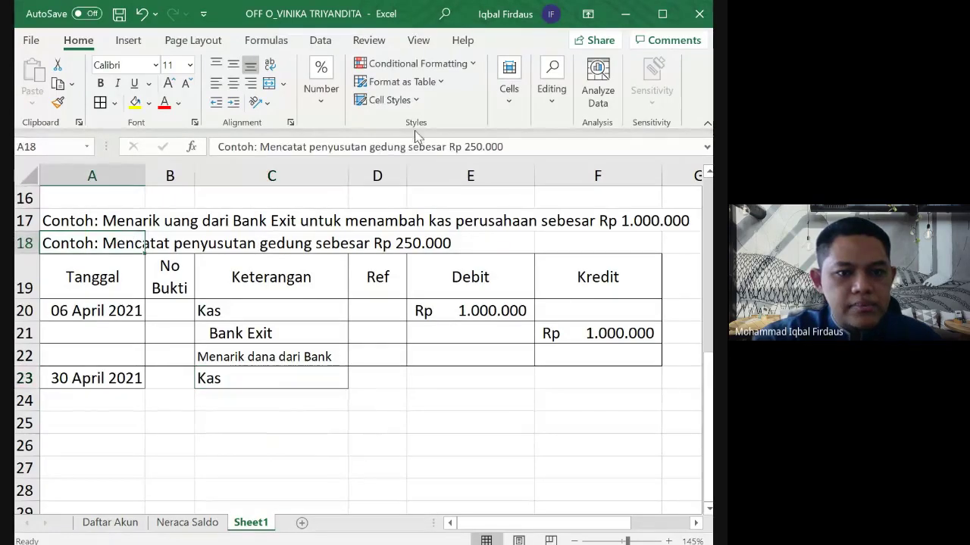
double_click(387, 146)
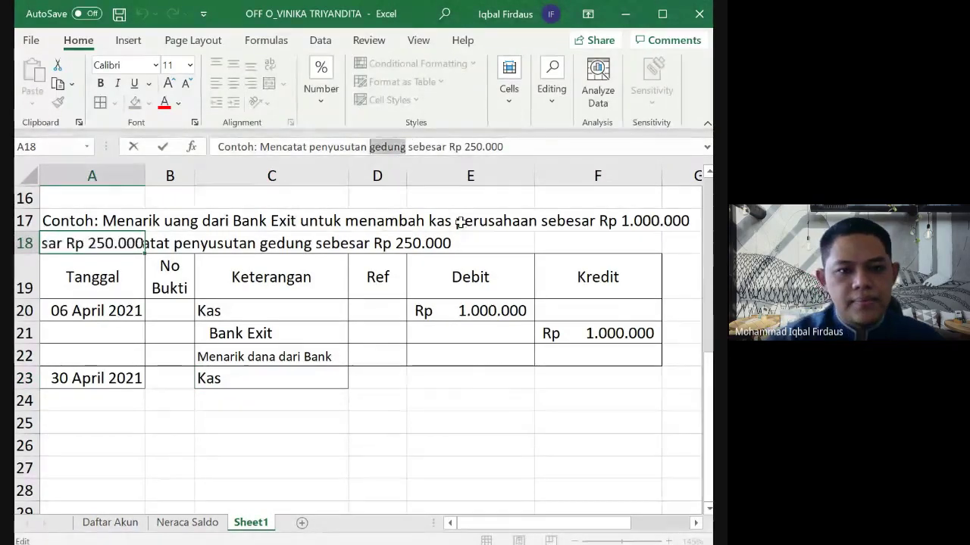
text(bengkel)
key(Return)
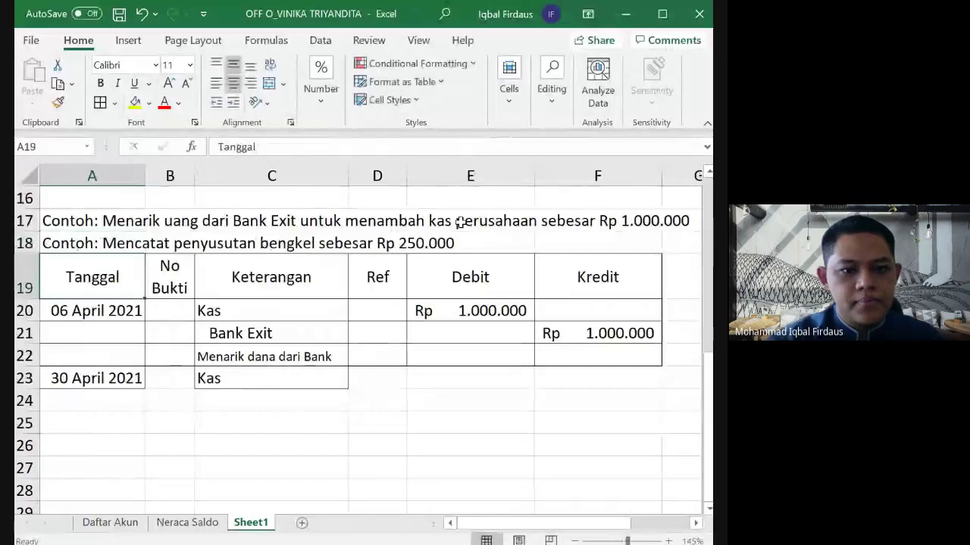
Step: Choose Biaya penyusutan Bengkel from the account choices in C23 for the 30 April 2021 entry
click(299, 379)
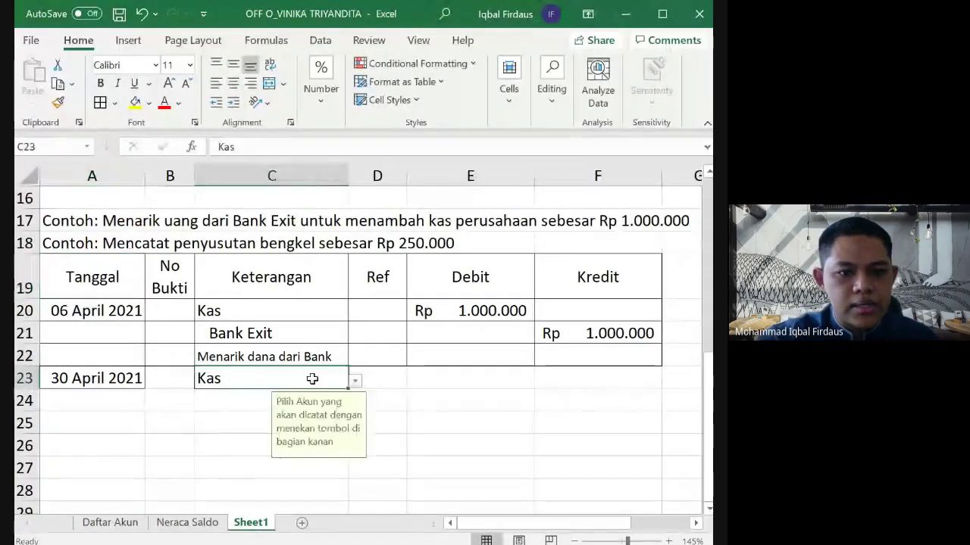
click(355, 381)
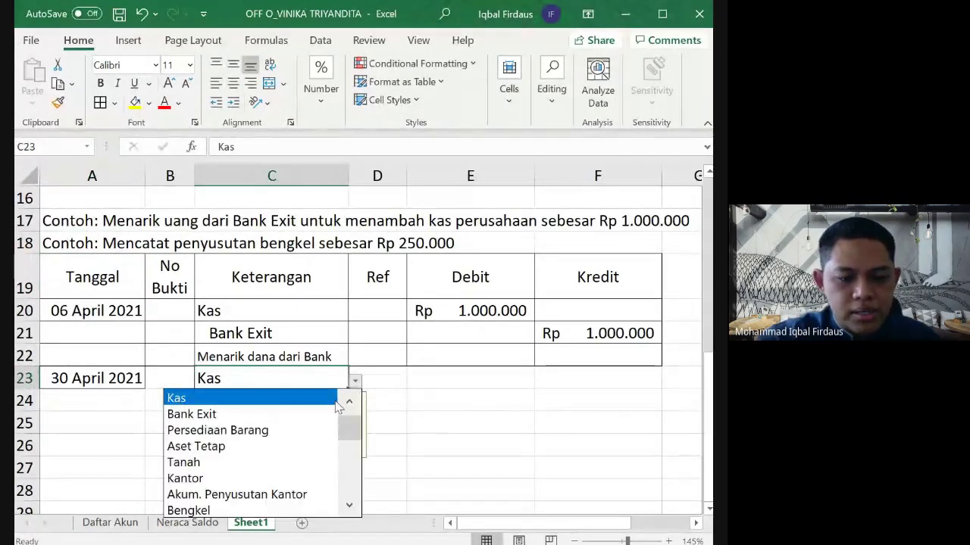
drag(350, 432, 348, 482)
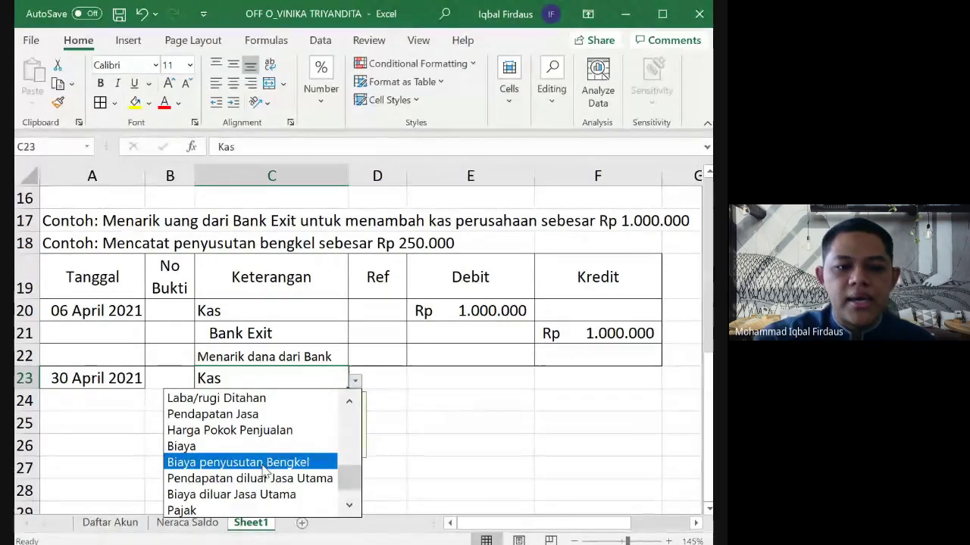
click(262, 463)
click(452, 414)
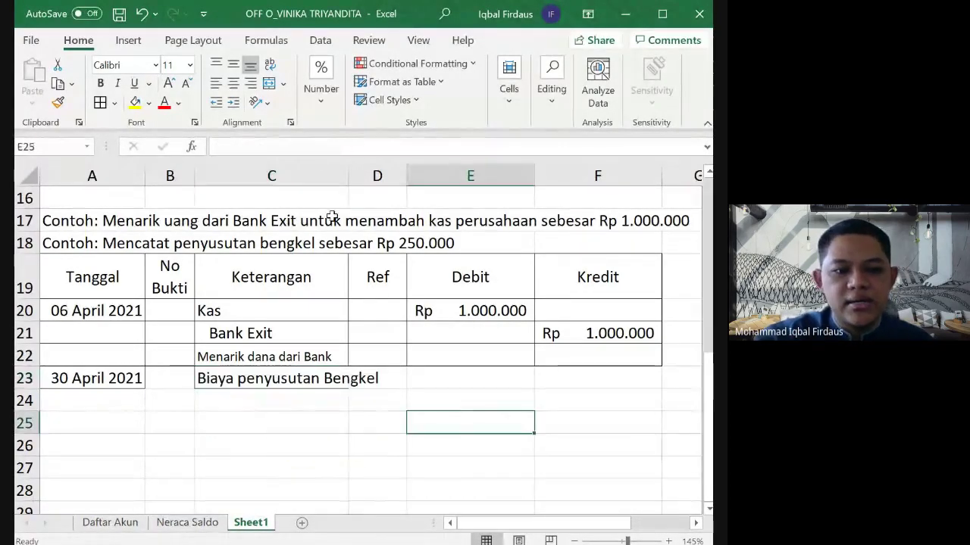
Step: Widen column C so that the account name in C23 fits within its cell
click(318, 371)
drag(351, 176, 392, 173)
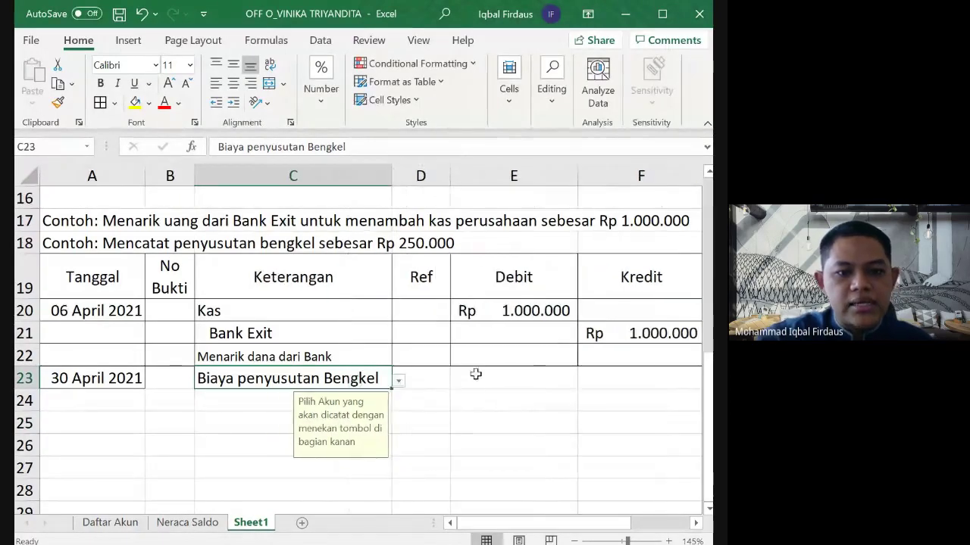
click(459, 413)
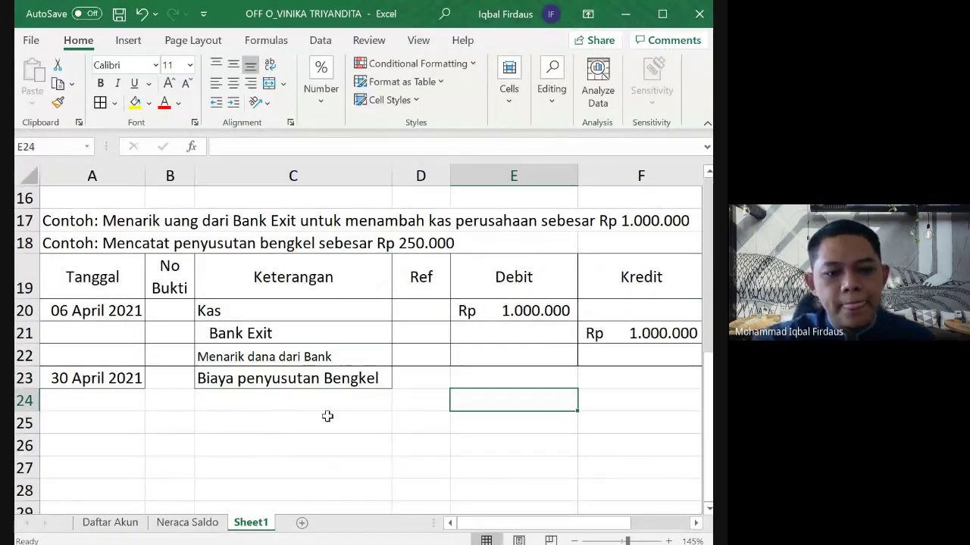
Step: Copy the account cell C23 to C24 and choose Akum. Penyusutan Bengkel as its account
click(323, 384)
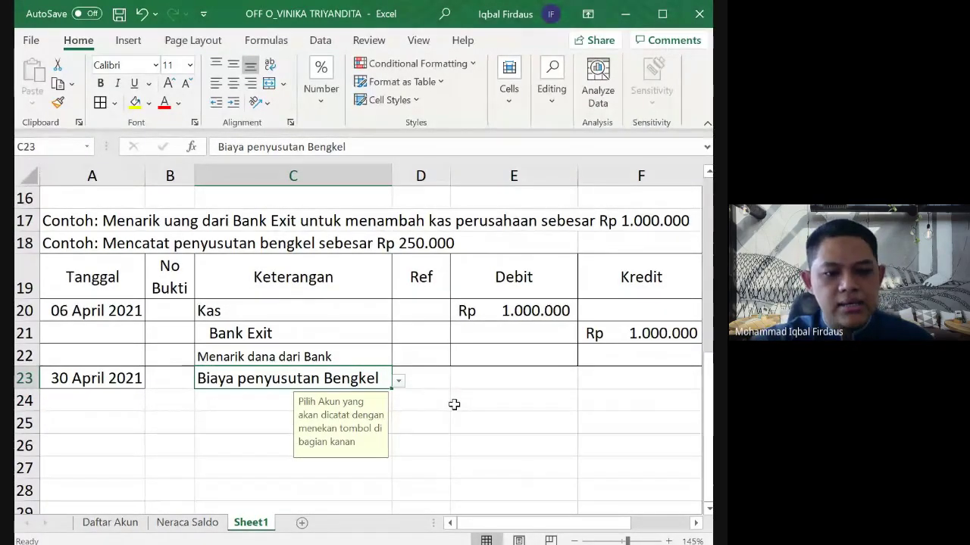
key(ctrl+c)
click(235, 404)
key(ctrl+v)
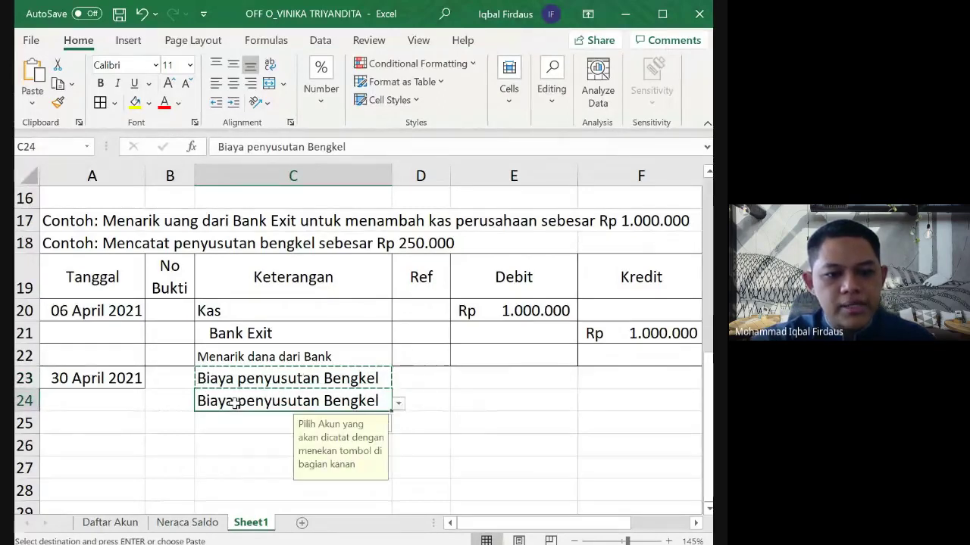
click(398, 406)
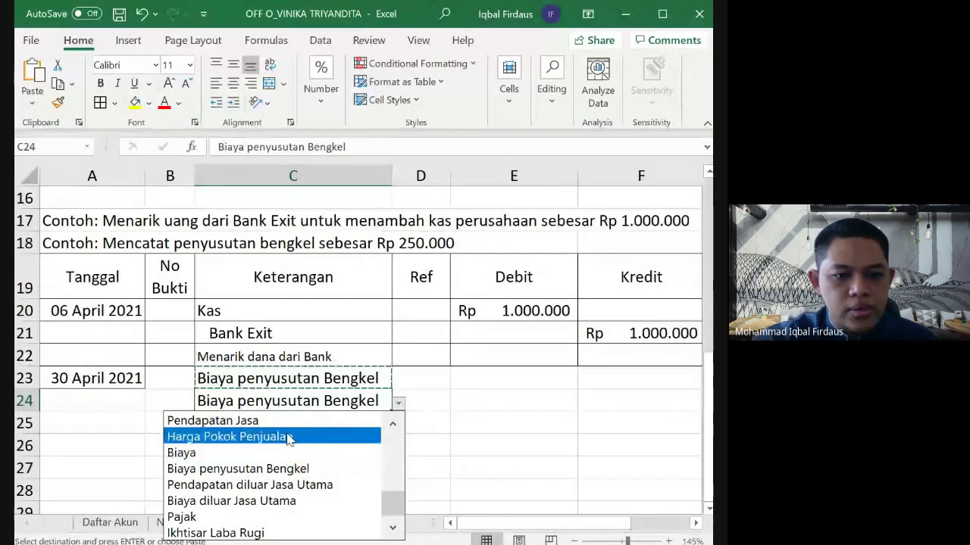
scroll(374, 470, up, 5)
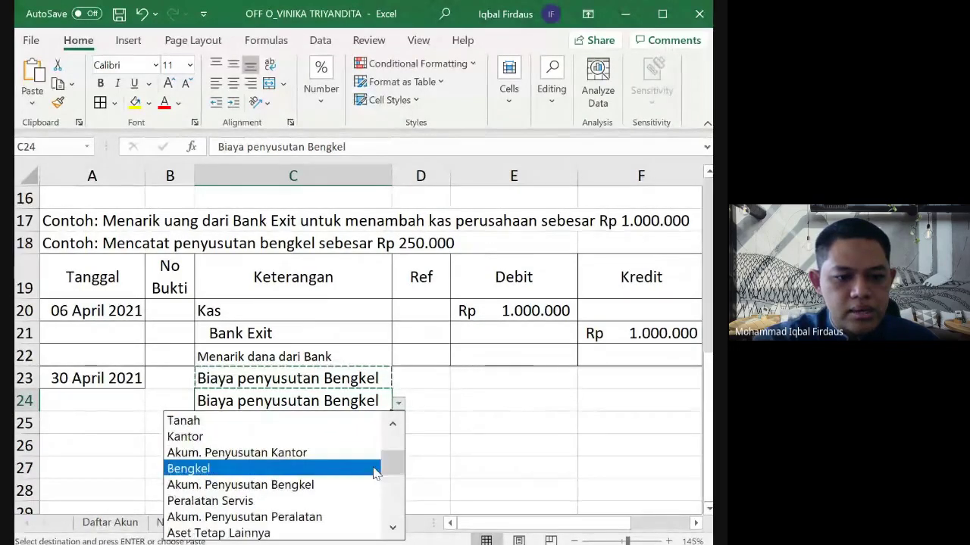
click(340, 485)
click(455, 418)
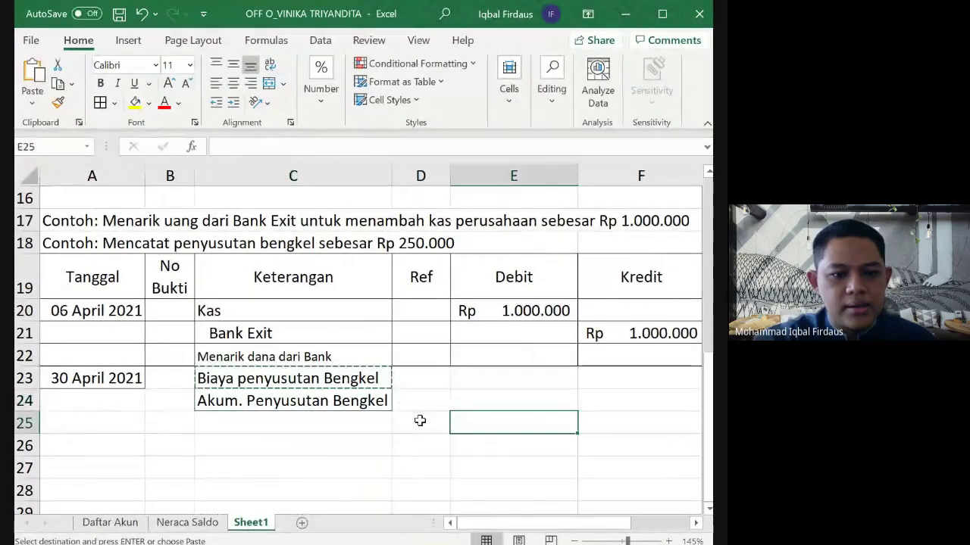
Step: Indent the credit account in C24 one level and widen column C to fit its text
click(367, 406)
click(234, 103)
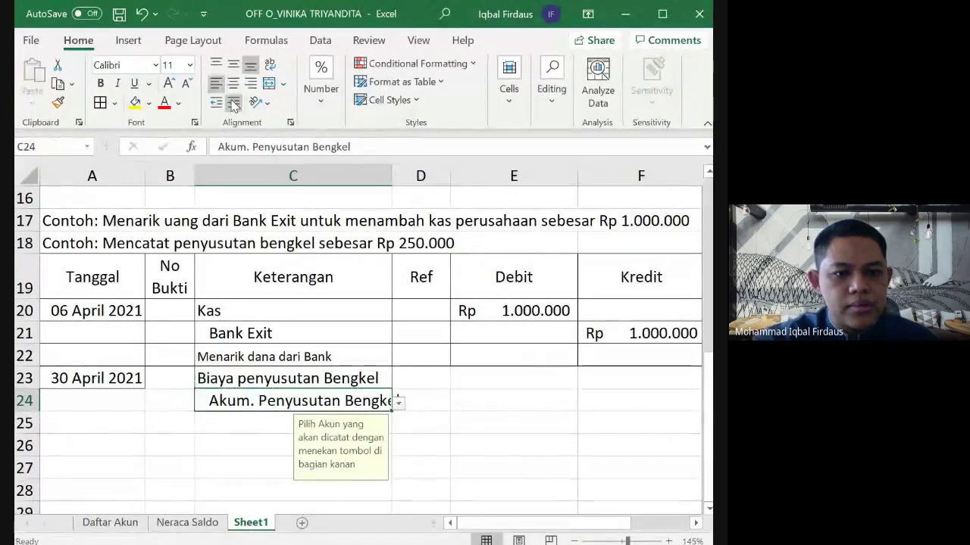
click(433, 421)
drag(393, 174, 409, 174)
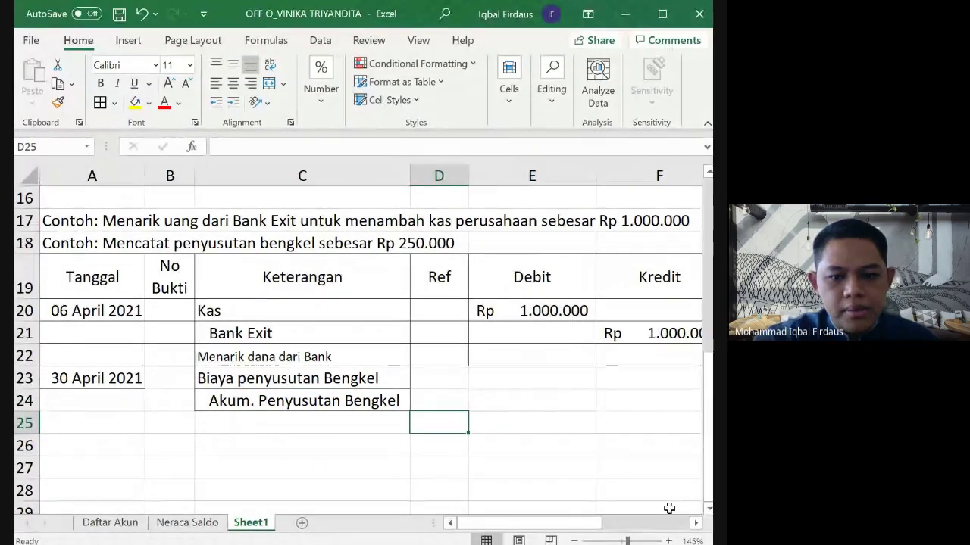
Step: Zoom Sheet1 out to 130% and select cell E24 in the Debit column
click(622, 465)
scroll(622, 465, down, 1)
click(459, 439)
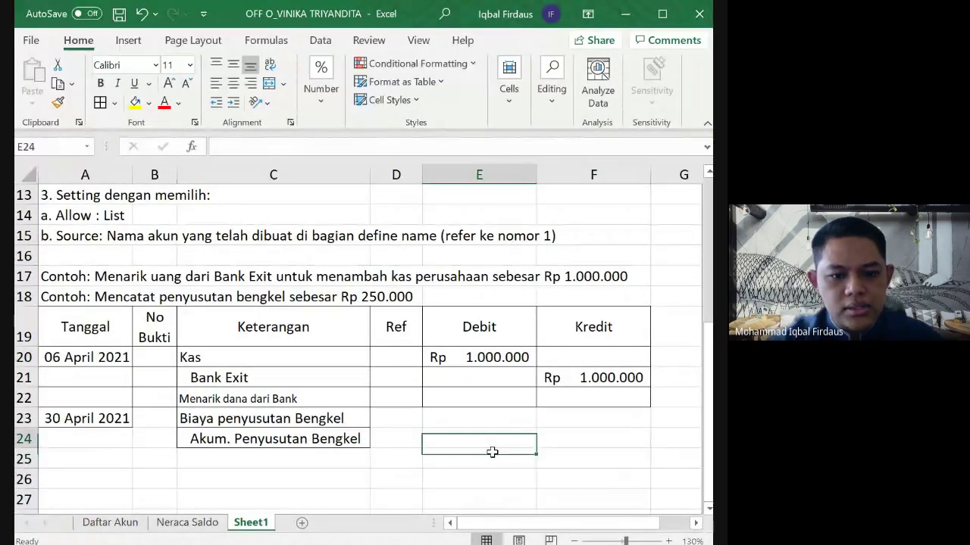
Step: Enter 250000 as the debit in E23 and as the credit in F24, and add borders to A23:F25
key(Up)
text(250000)
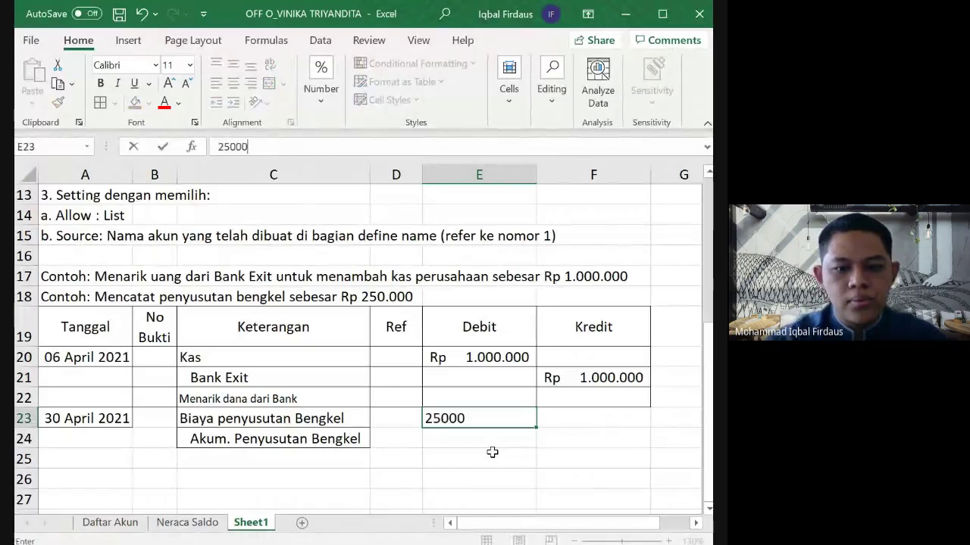
key(Return)
key(Right)
text(2500)
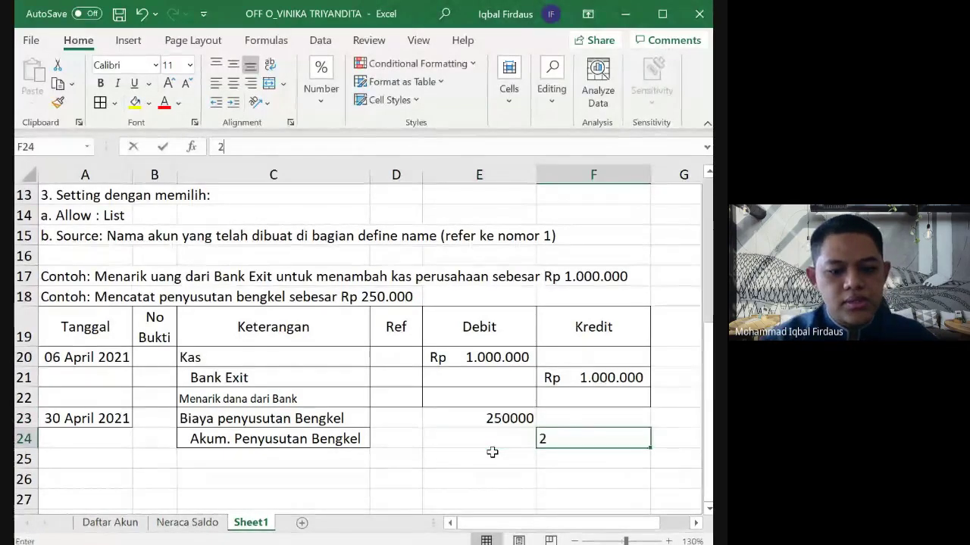
key(Return)
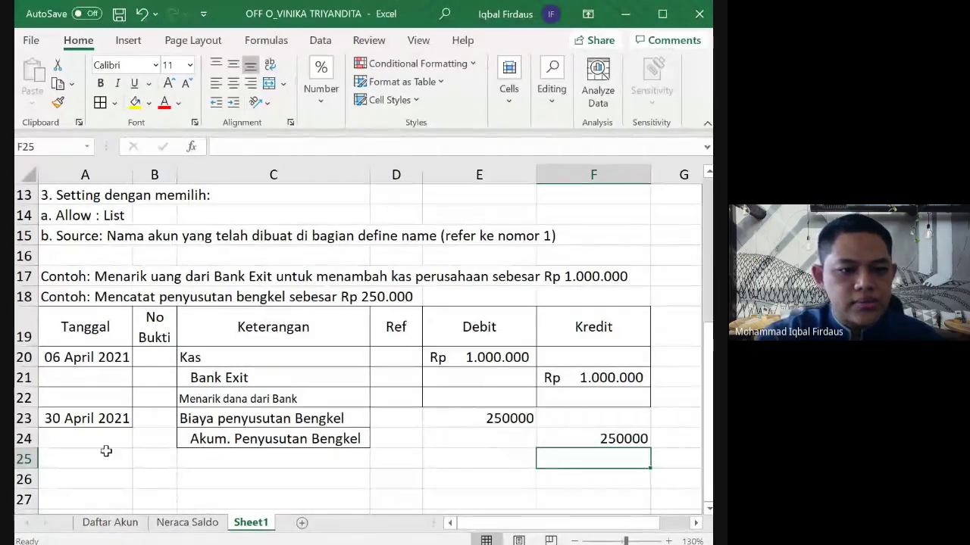
drag(125, 419, 593, 452)
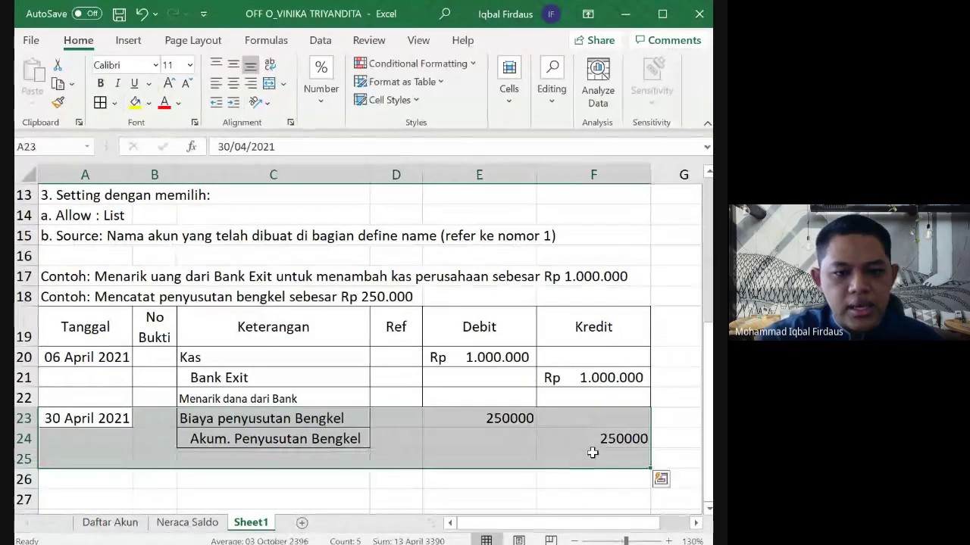
click(100, 102)
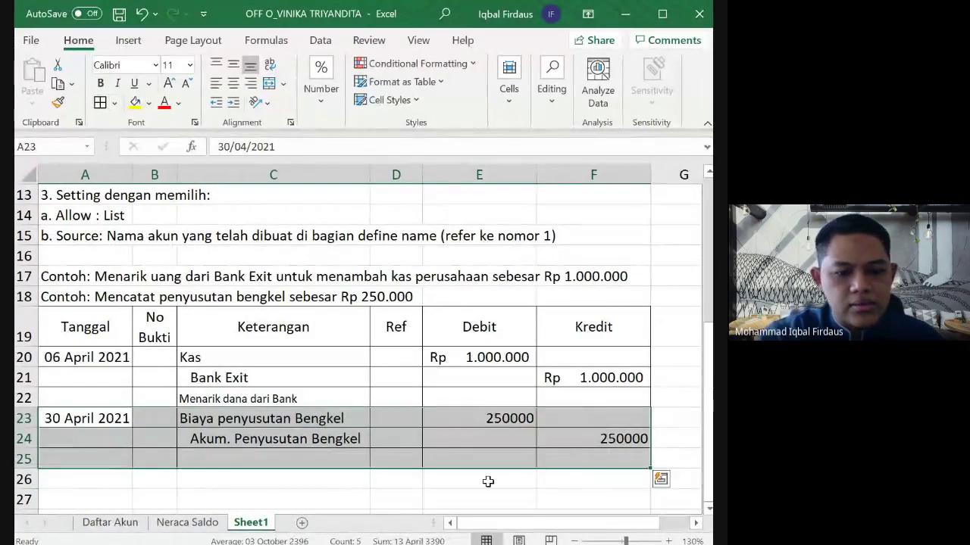
Step: Format the amounts in E23 and F24 as Rp English (Indonesia) accounting values without decimals
click(500, 413)
ctrl+click(560, 438)
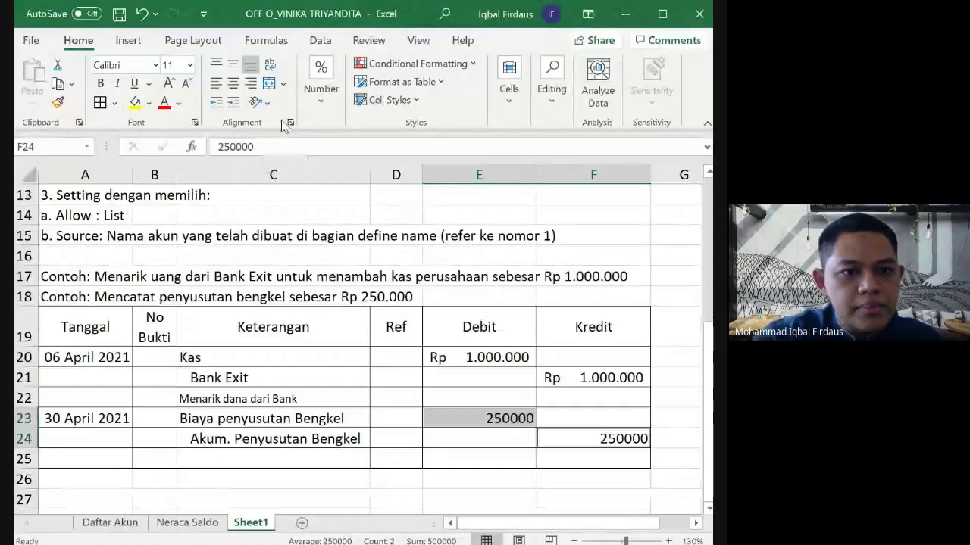
click(314, 111)
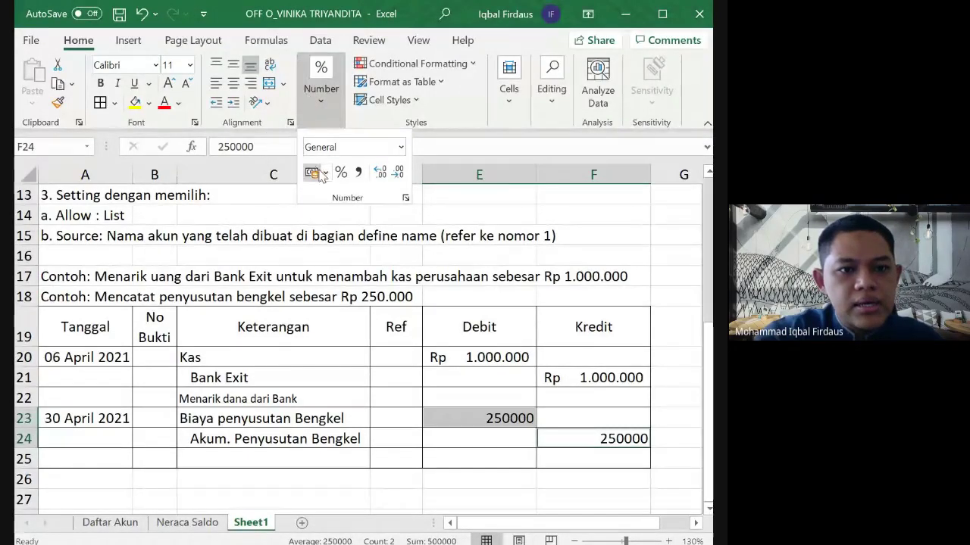
click(326, 172)
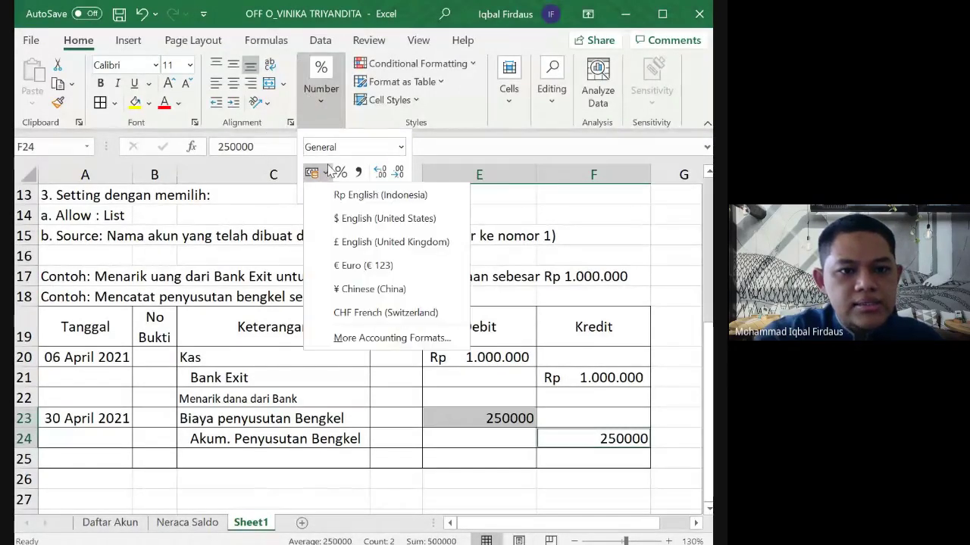
click(345, 196)
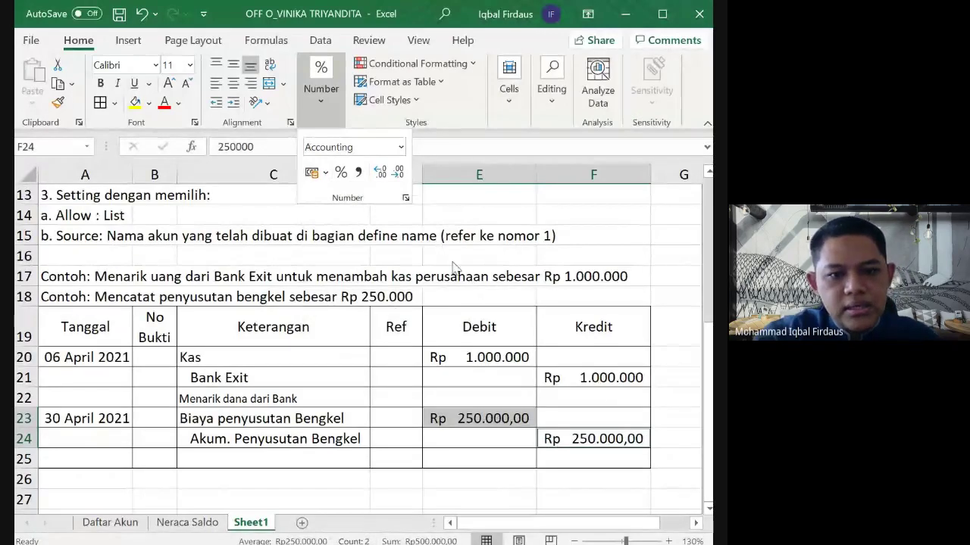
click(398, 175)
click(397, 174)
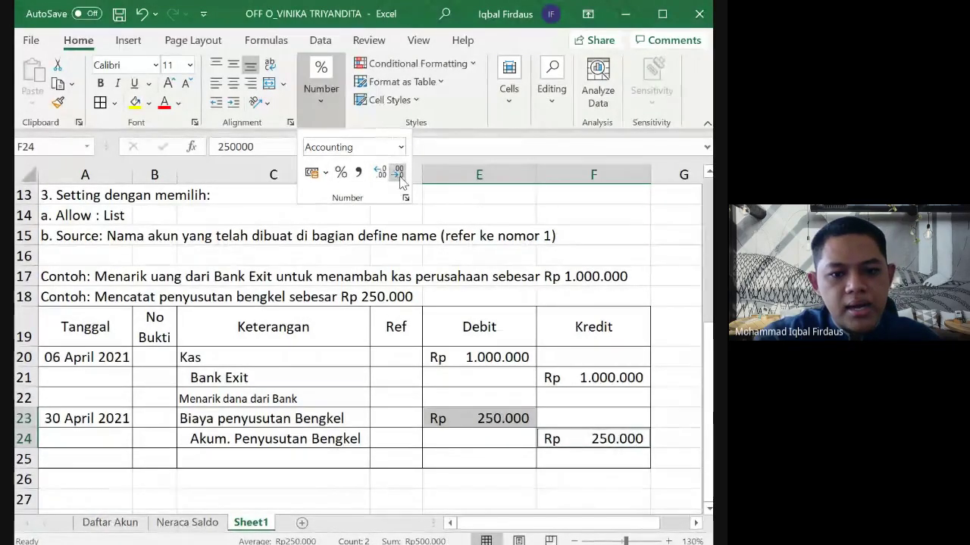
click(668, 260)
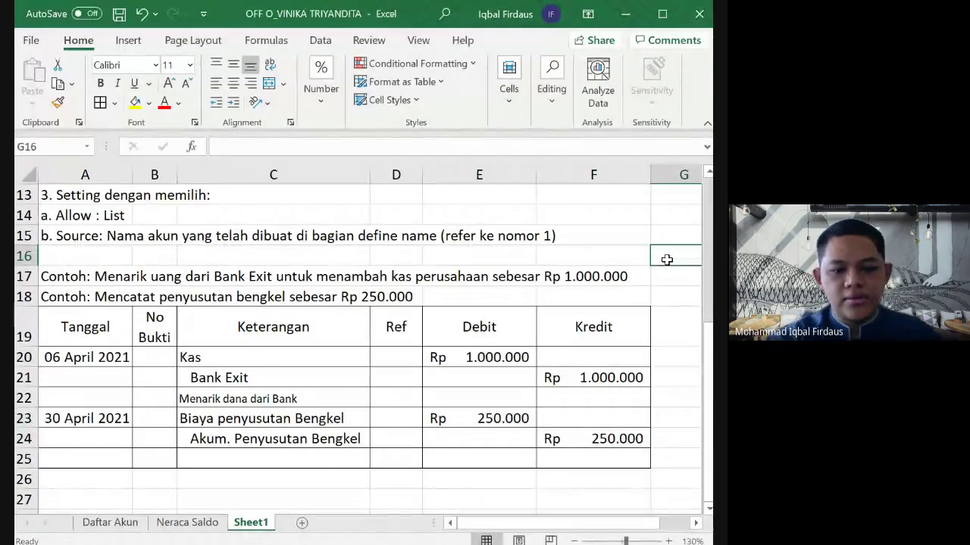
Step: Enter the entry description "Penyusutan gedung Bulan April" in C25
click(311, 459)
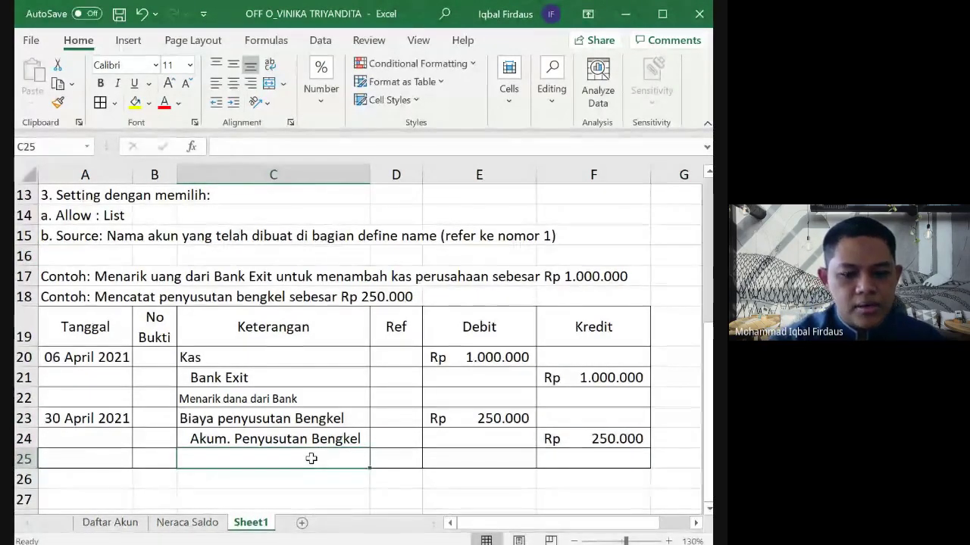
text(Penyus)
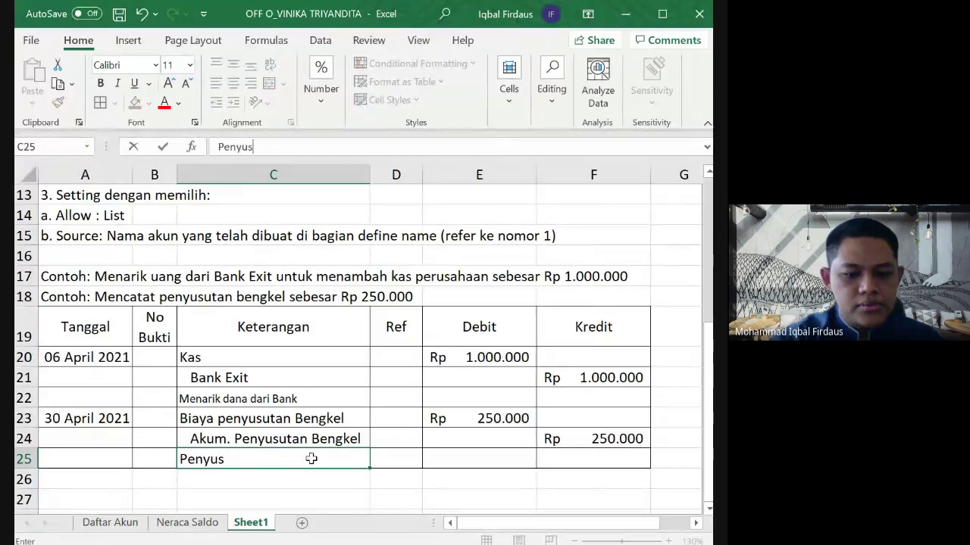
text(utan gedu)
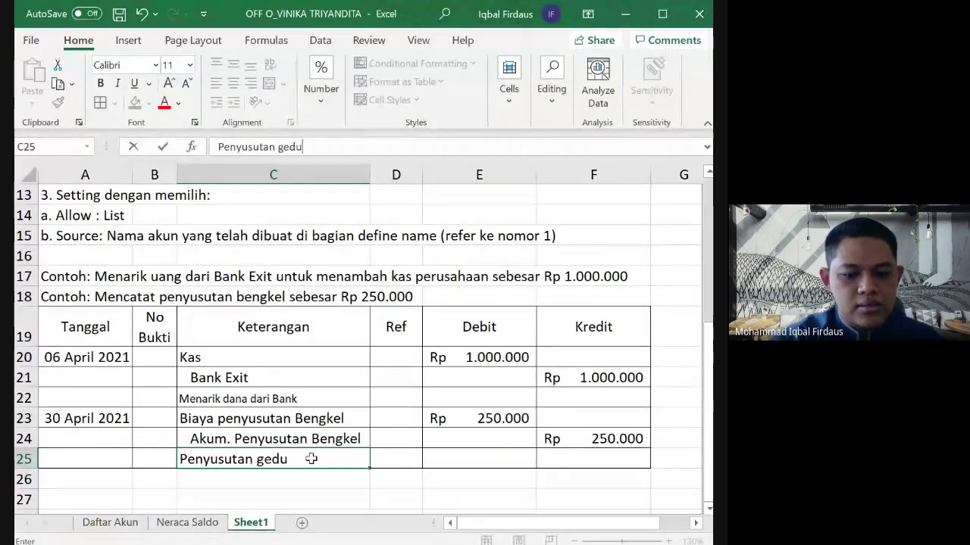
text(ng )
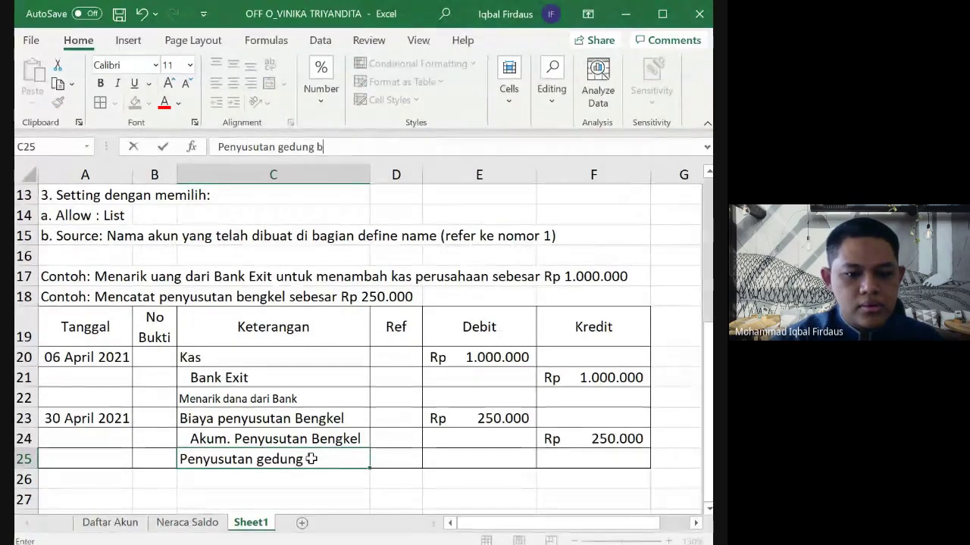
text(Bulan April)
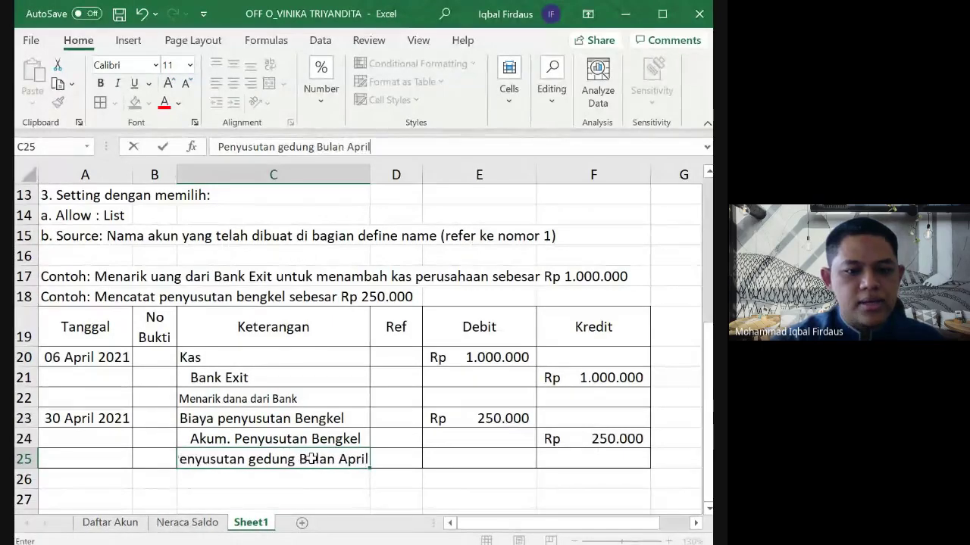
key(Return)
Step: Copy the formatting of the description in C22 to the description in C25
click(312, 458)
click(288, 399)
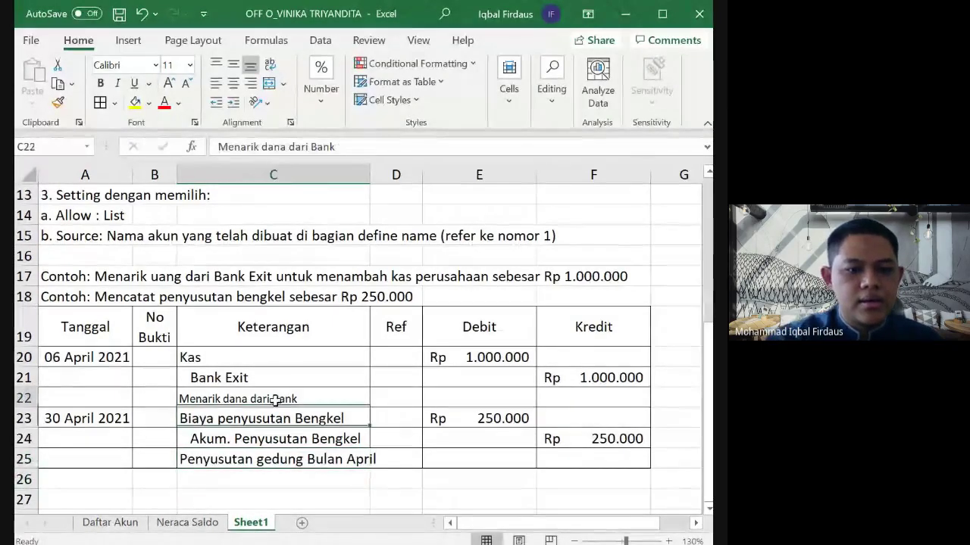
click(57, 103)
click(288, 459)
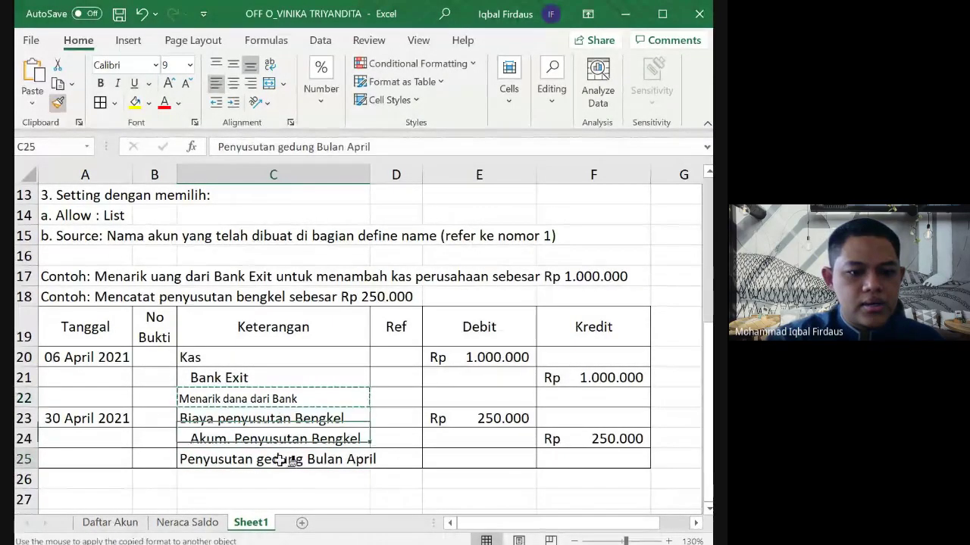
click(359, 482)
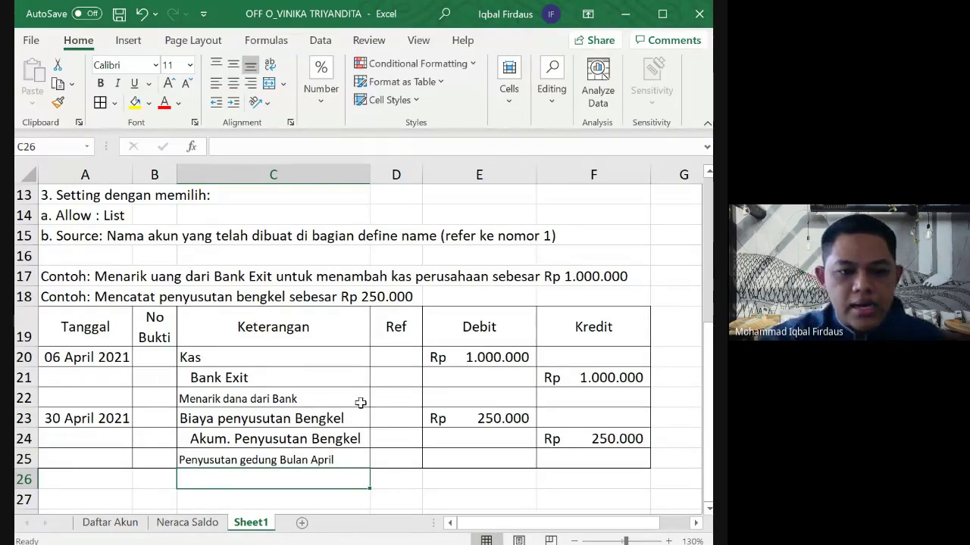
Step: Highlight the 5-0511 Biaya penyusutan Bengkel row (E24:F24) on the Daftar Akun sheet in yellow
click(134, 530)
drag(424, 405, 530, 405)
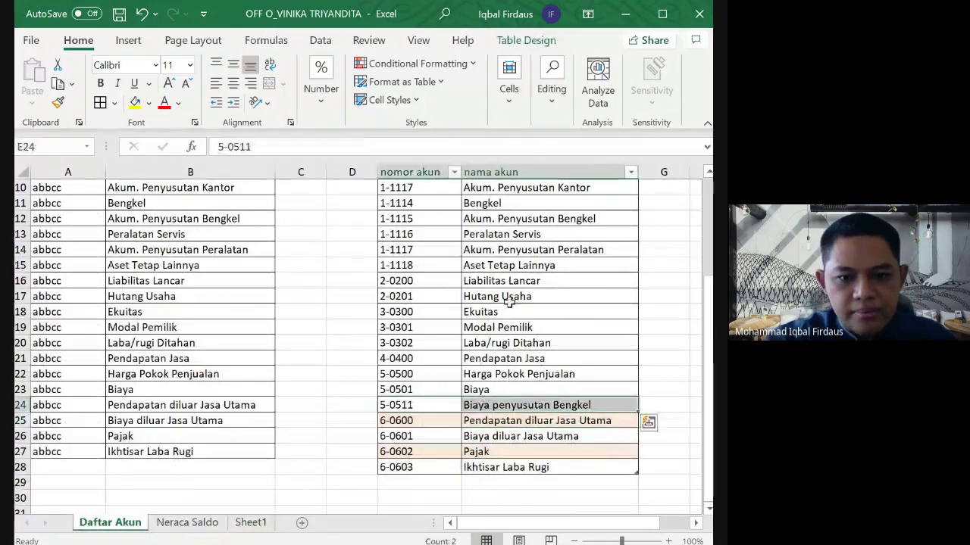
click(134, 101)
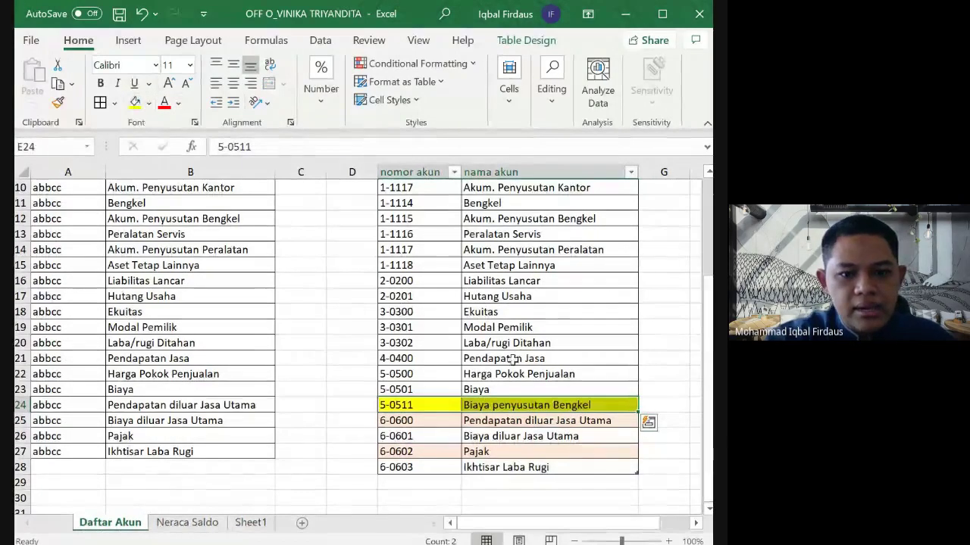
click(512, 359)
drag(434, 406, 464, 408)
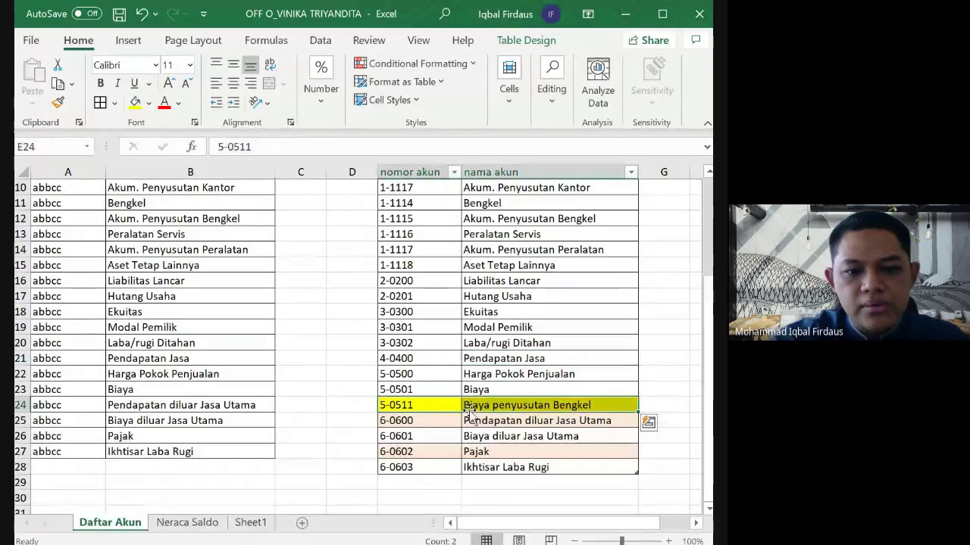
Step: Choose Biaya penyusutan Bengkel again from the account list of C23 on Sheet1
click(250, 523)
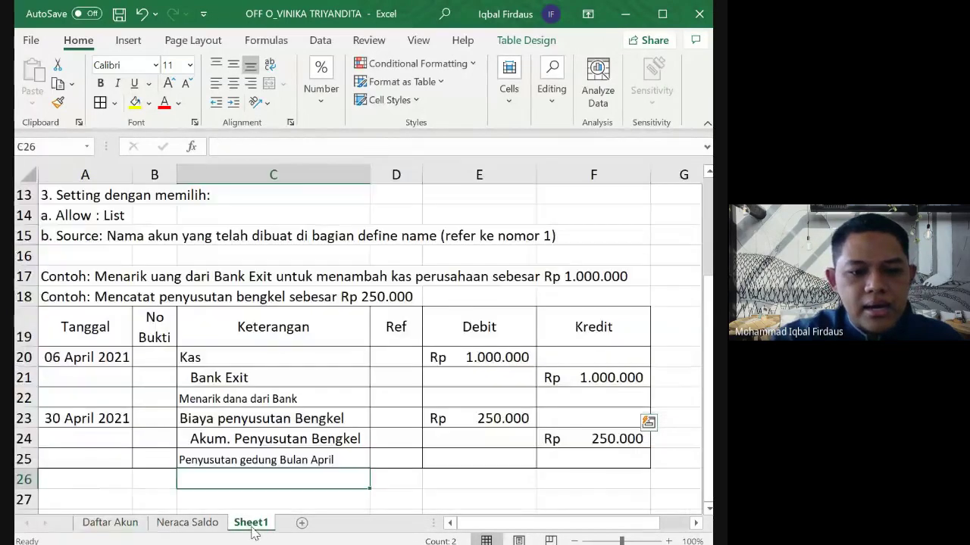
click(324, 419)
click(377, 419)
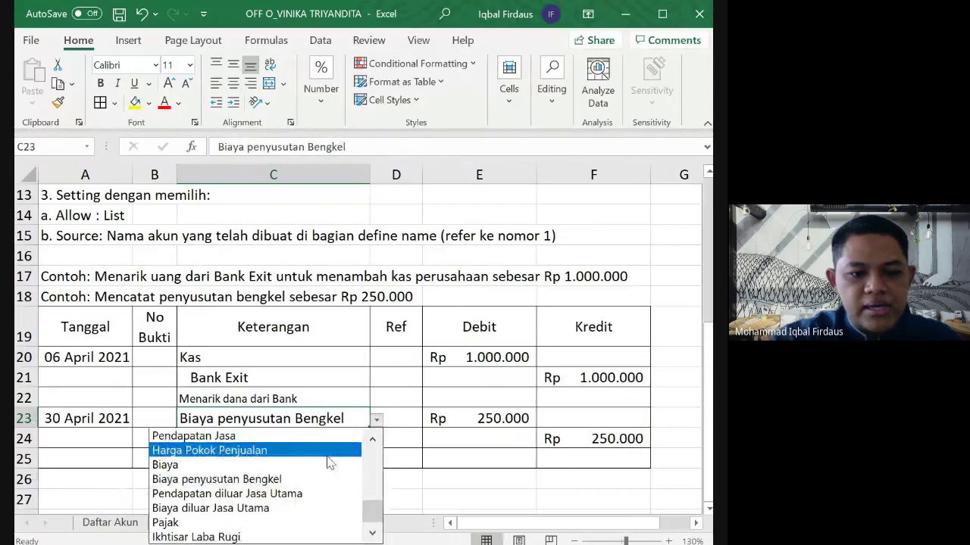
click(288, 479)
click(409, 502)
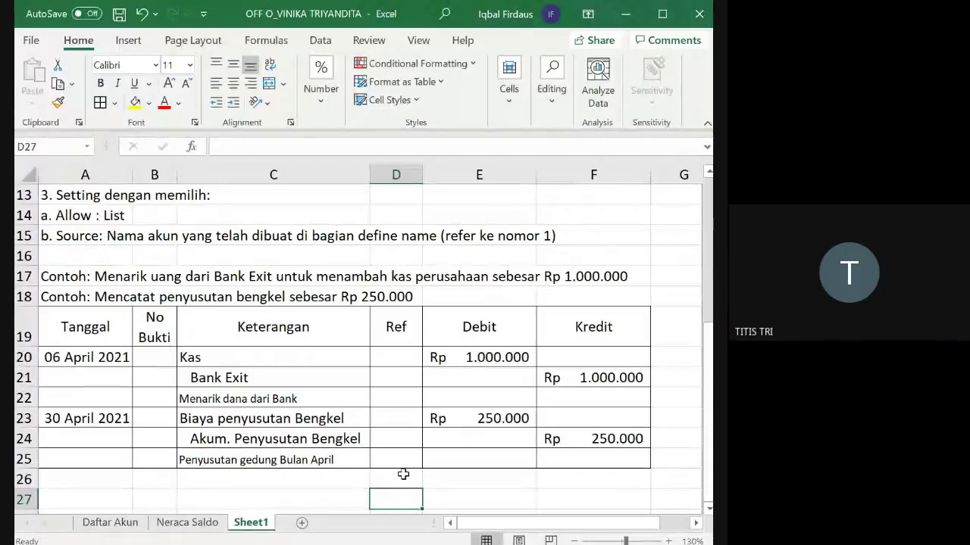
Step: Review the preparation steps on Sheet1 and show where the Define Name command is found
scroll(288, 306, up, 2)
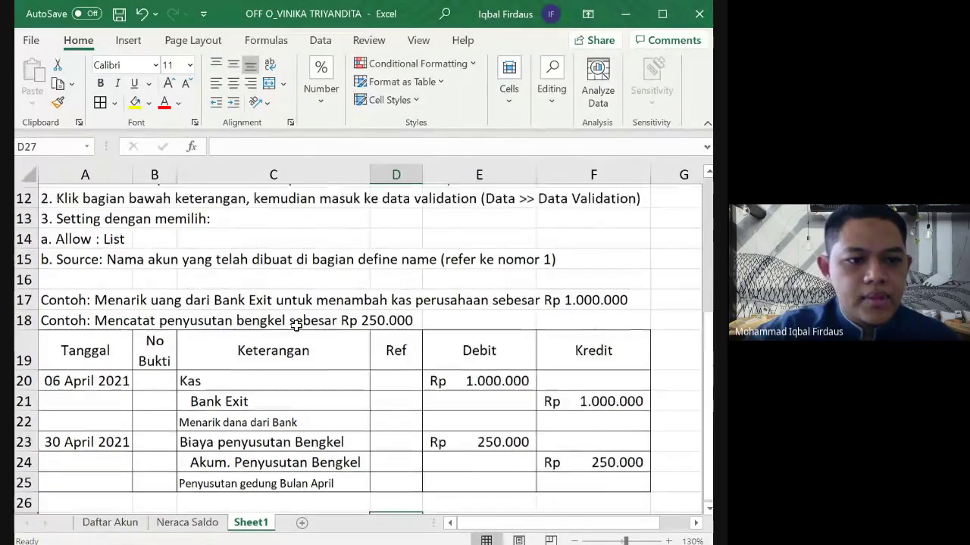
scroll(98, 237, down, 1)
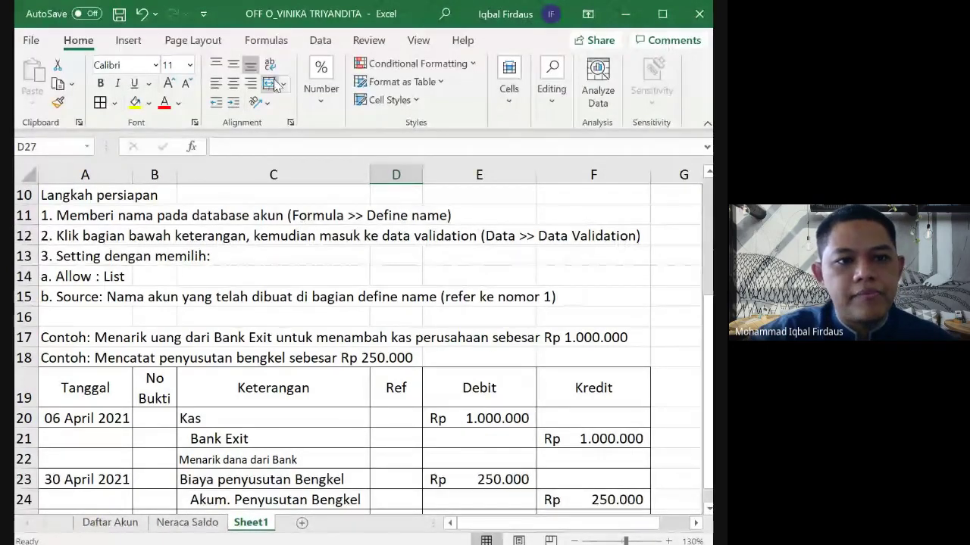
click(260, 38)
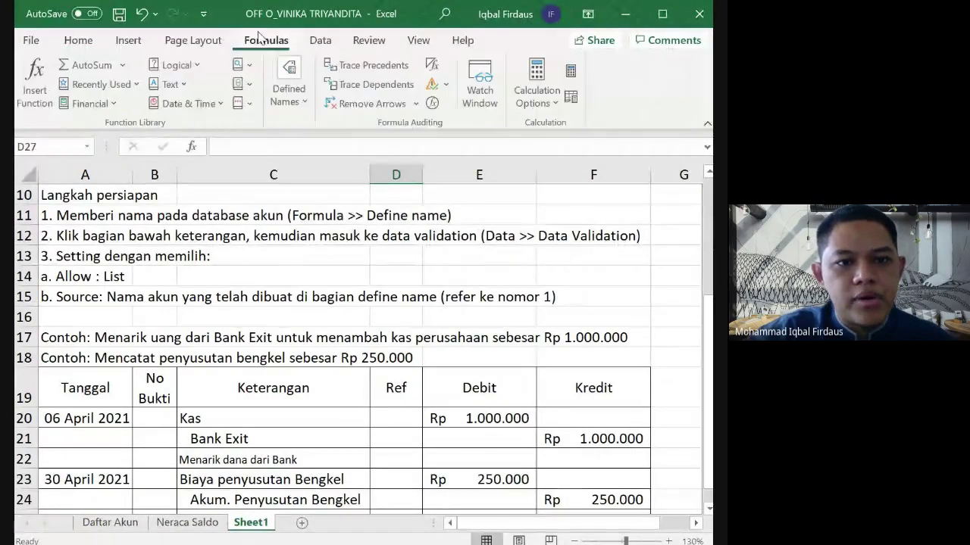
click(307, 100)
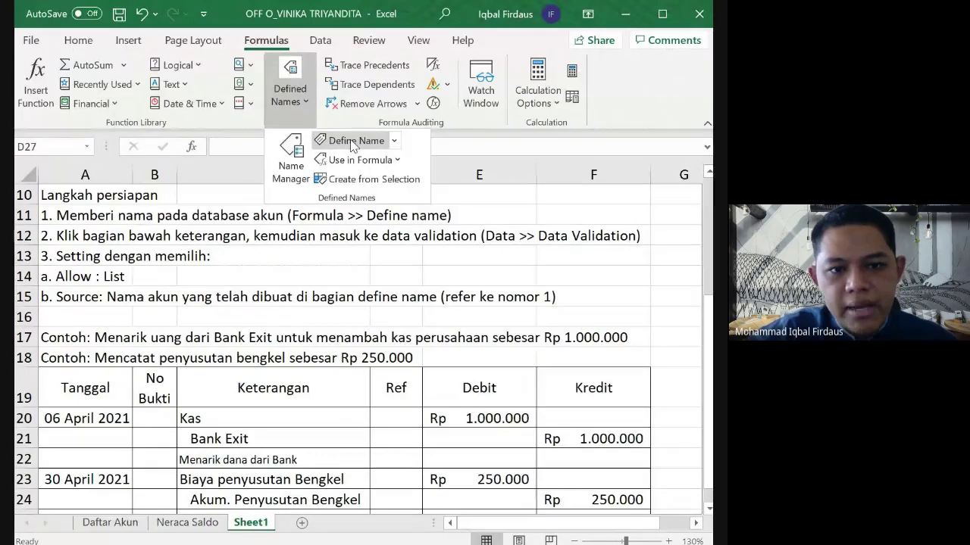
scroll(356, 341, down, 3)
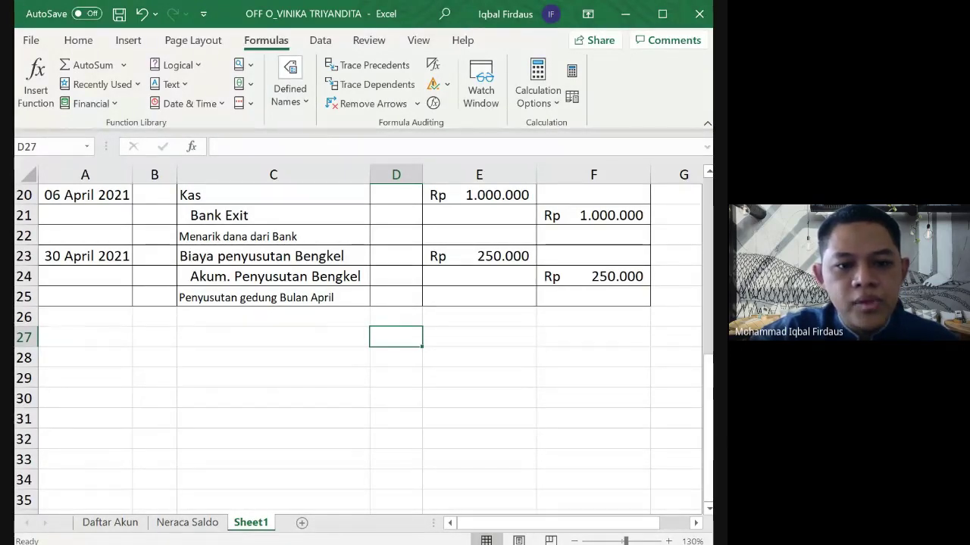
Step: Select the account names F3:F28 on the Daftar Akun sheet and show the Define Name command for them
click(110, 523)
scroll(469, 400, up, 4)
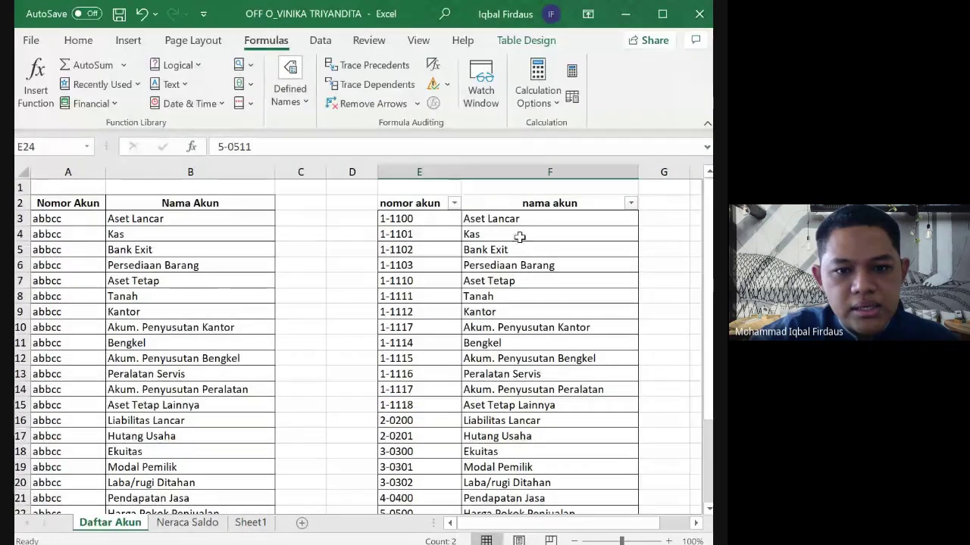
click(529, 219)
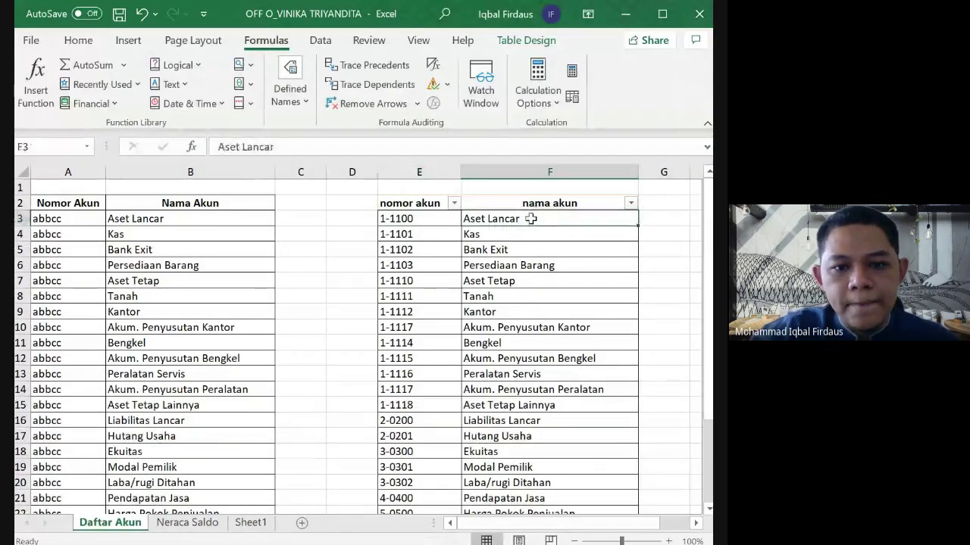
drag(527, 219, 533, 483)
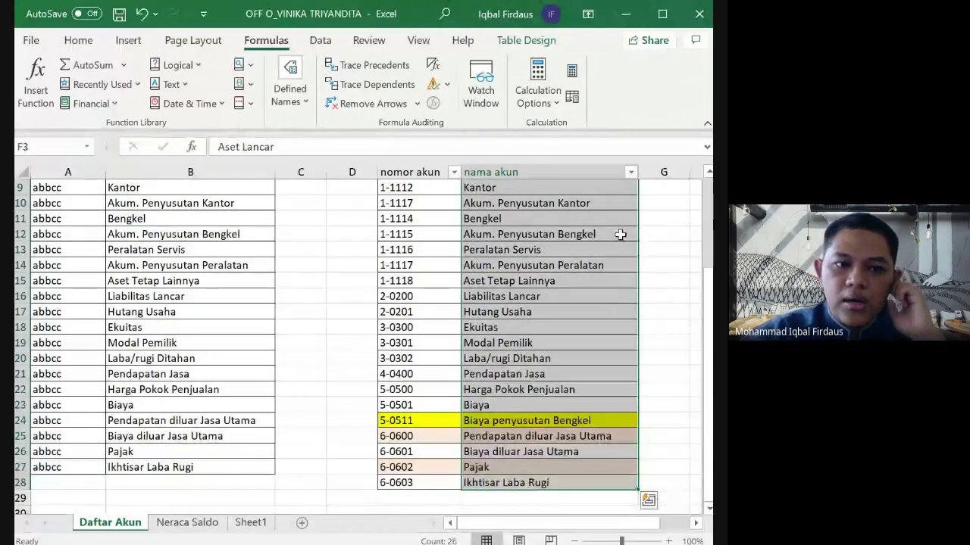
click(290, 90)
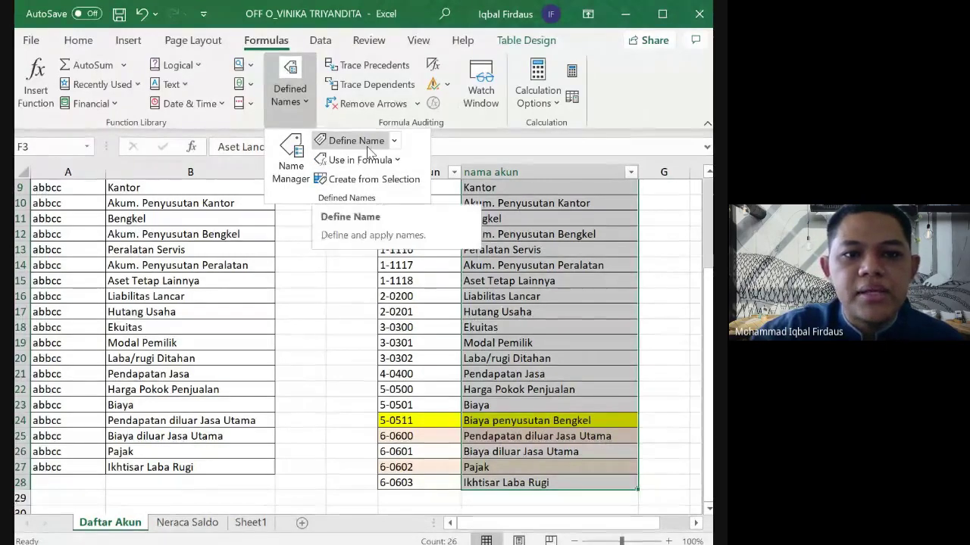
scroll(363, 340, up, 3)
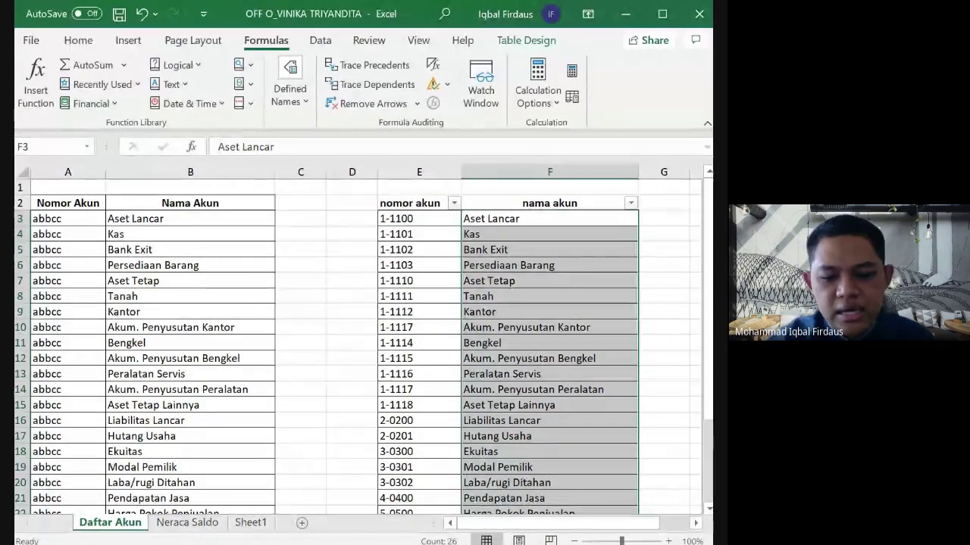
Step: Try to define a name for the account names F3:F28 on the Daftar Akun sheet
key(Return)
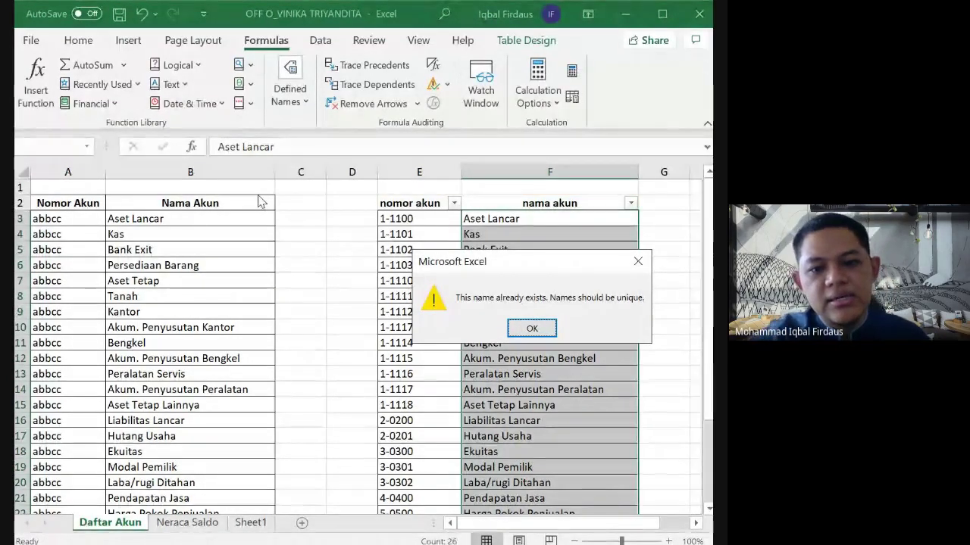
key(Return)
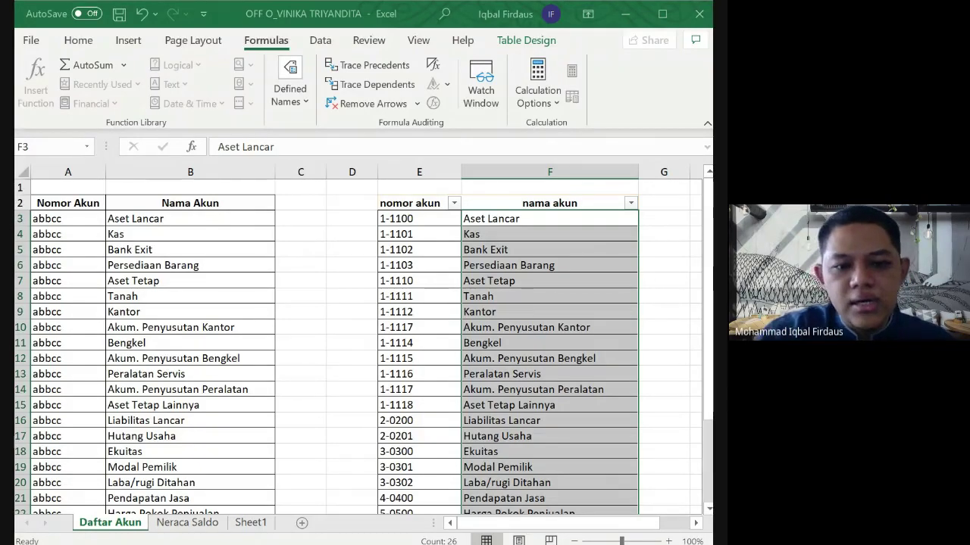
click(451, 336)
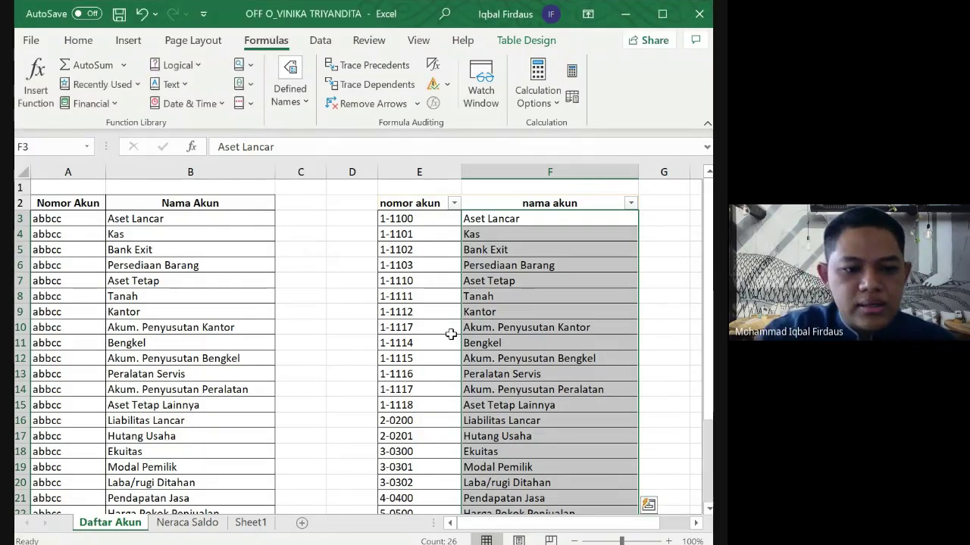
Step: Review the data validation preparation steps above the journal table on Sheet1
click(256, 524)
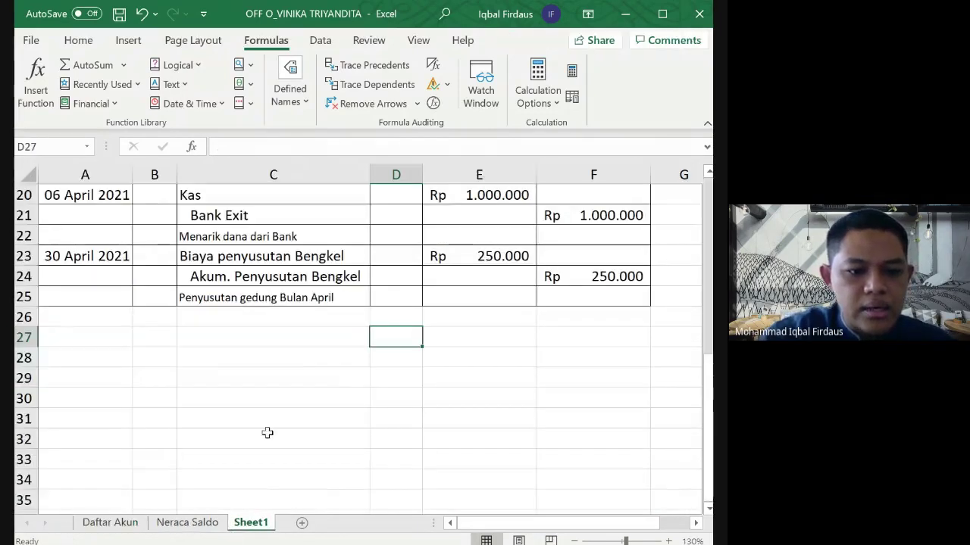
scroll(268, 433, up, 5)
scroll(189, 341, down, 1)
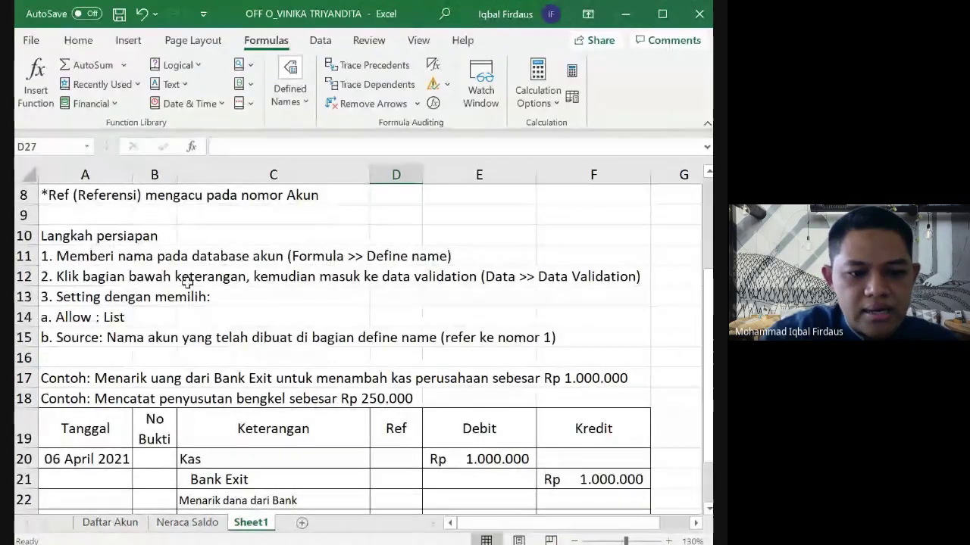
click(290, 417)
scroll(303, 413, down, 1)
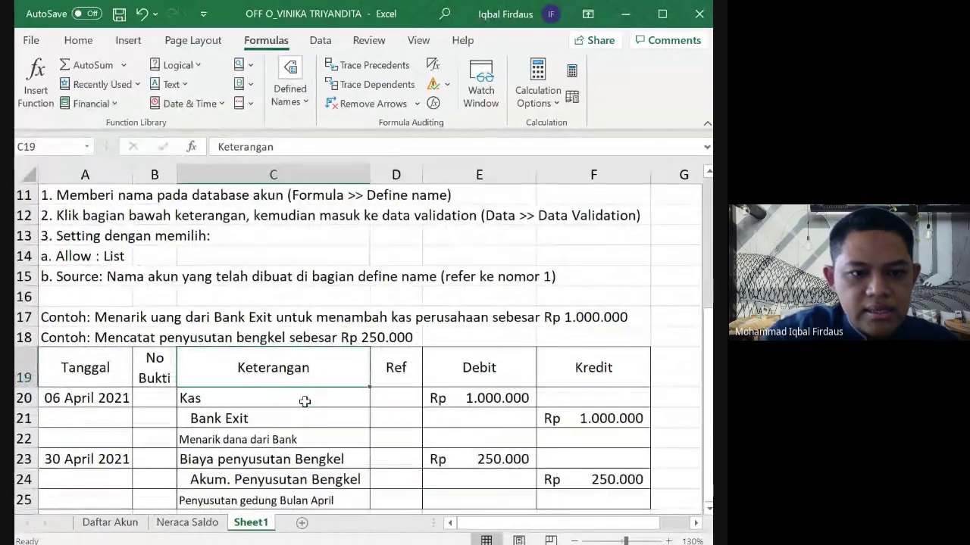
Step: Examine the data validation of the Kas cell C20 and its list source F3:F28 on the Daftar Akun sheet
click(291, 399)
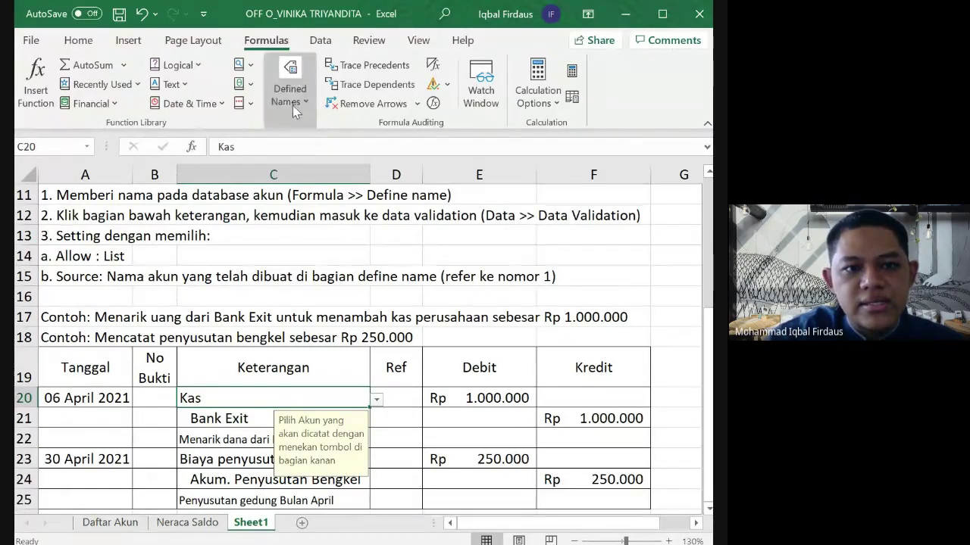
click(318, 41)
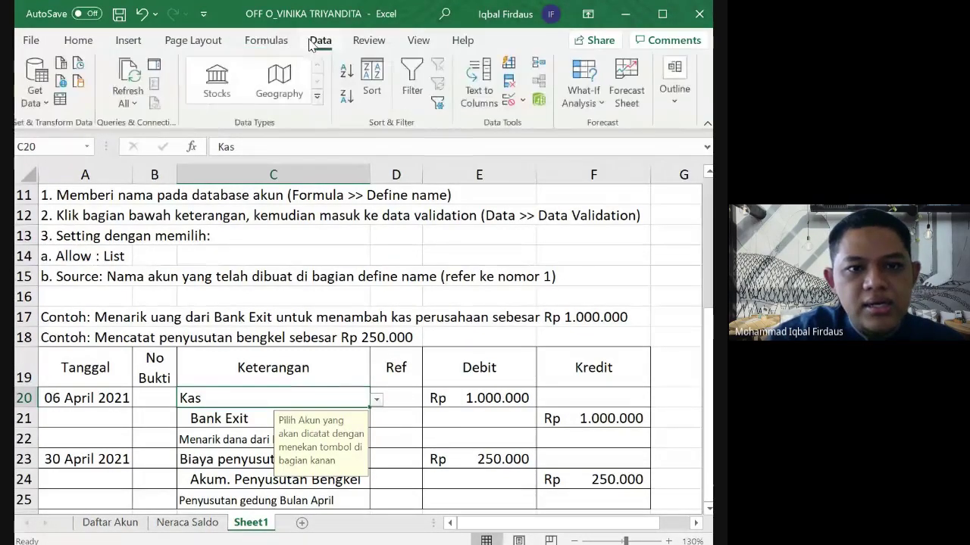
click(523, 104)
click(521, 123)
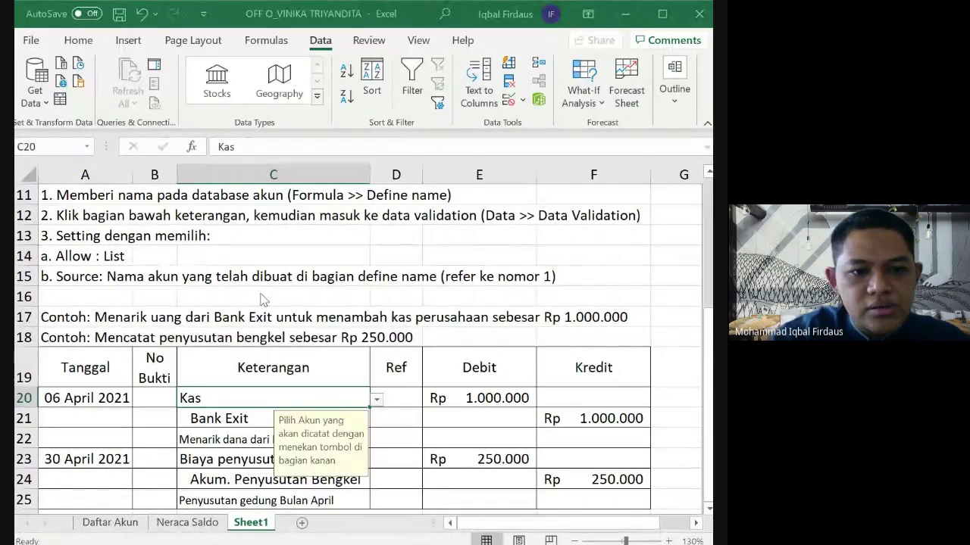
click(363, 288)
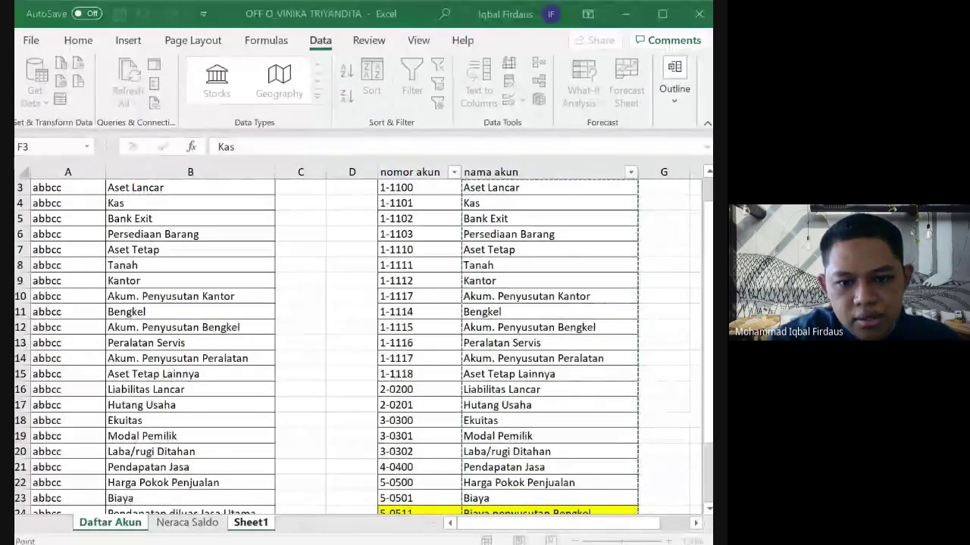
scroll(545, 223, up, 1)
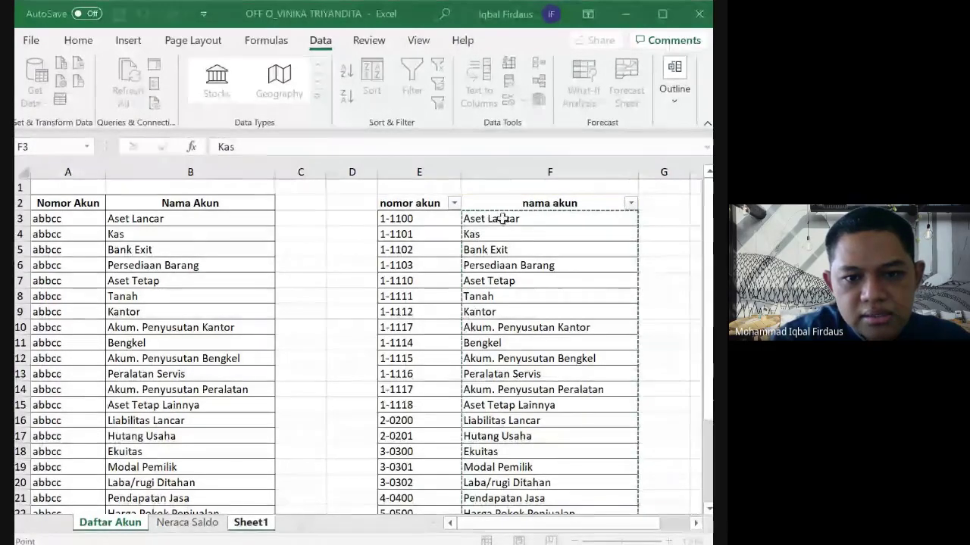
scroll(526, 250, down, 4)
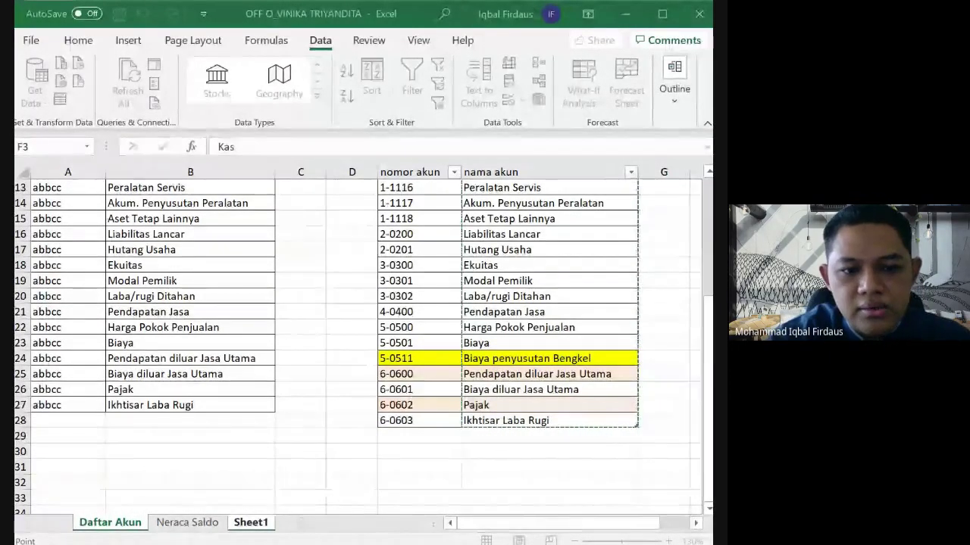
key(Return)
Step: Turn off the input message in the data validation of C20 and compare the cell with C21 and C22
scroll(372, 346, down, 1)
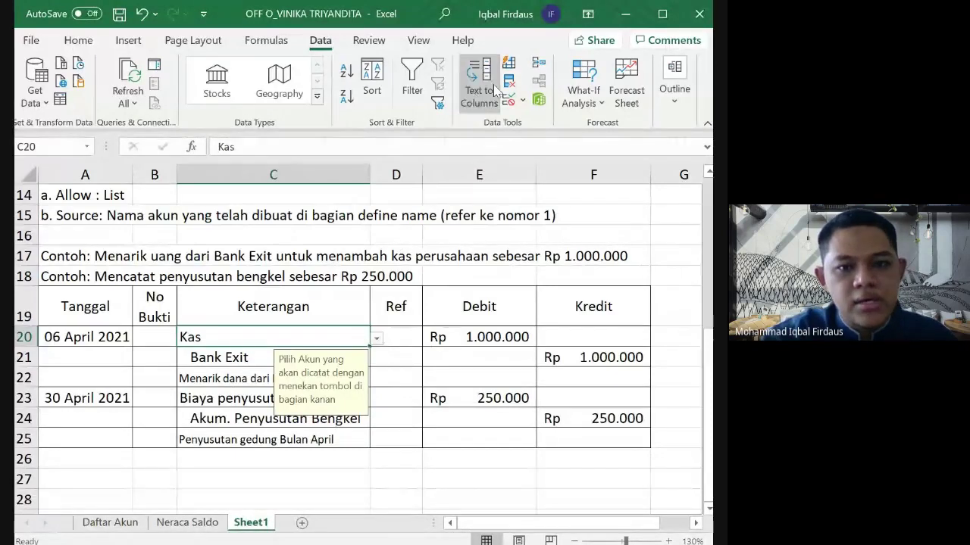
click(523, 99)
click(568, 121)
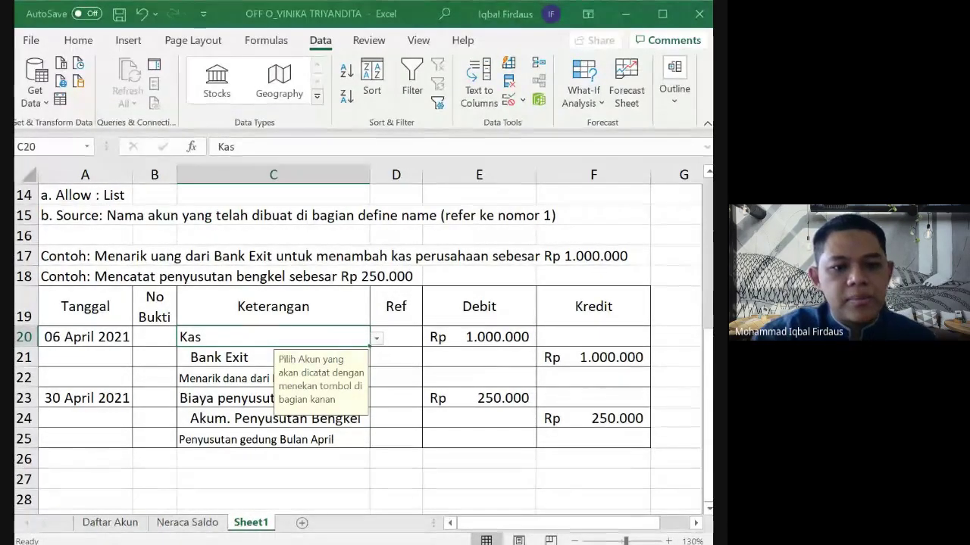
click(338, 359)
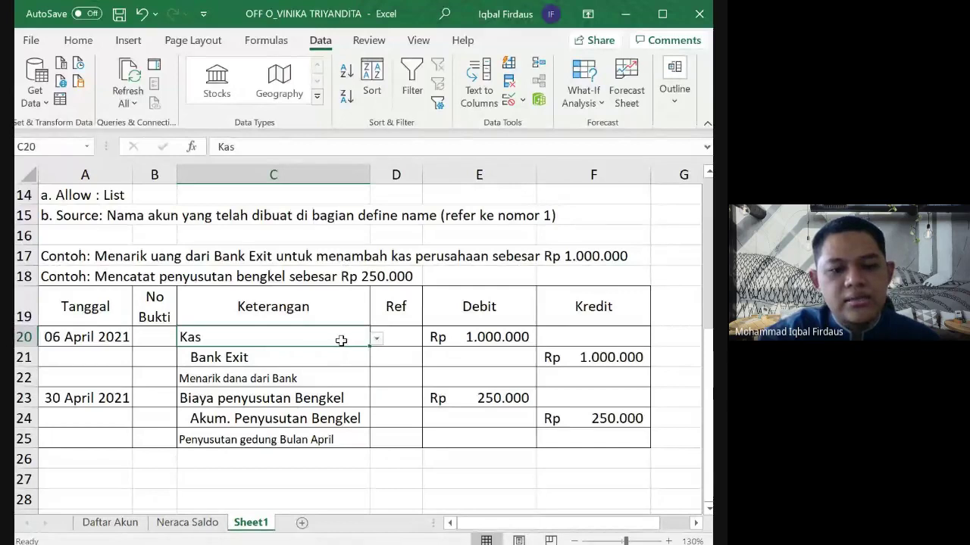
click(346, 356)
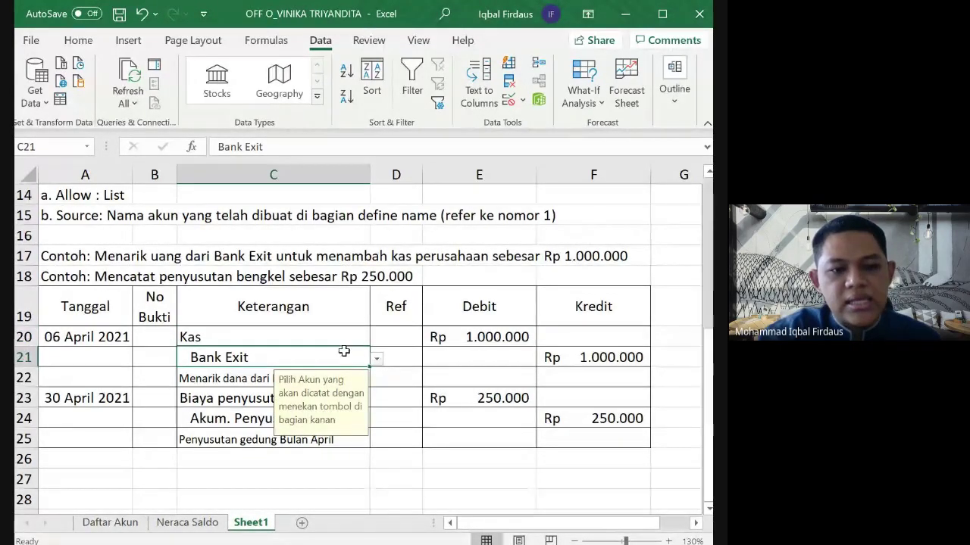
click(338, 340)
click(362, 381)
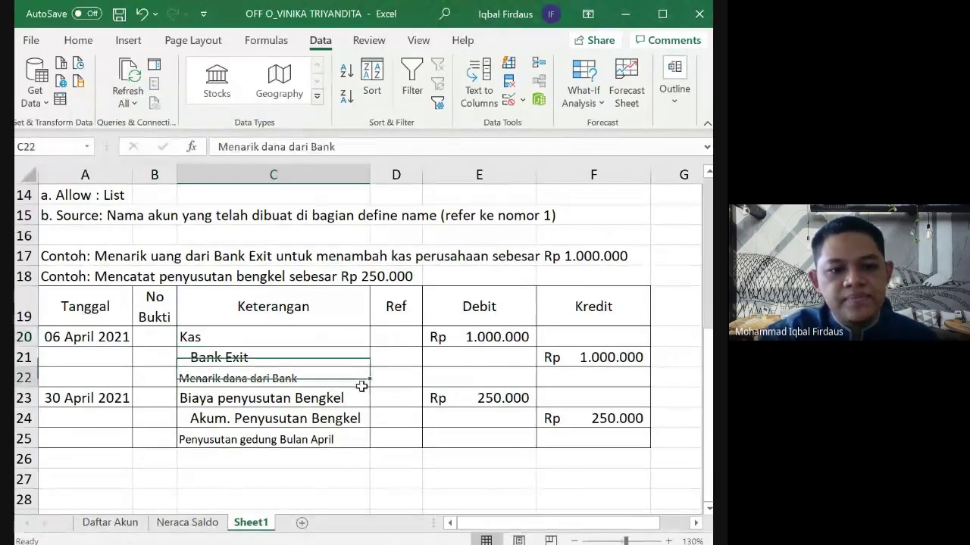
click(352, 347)
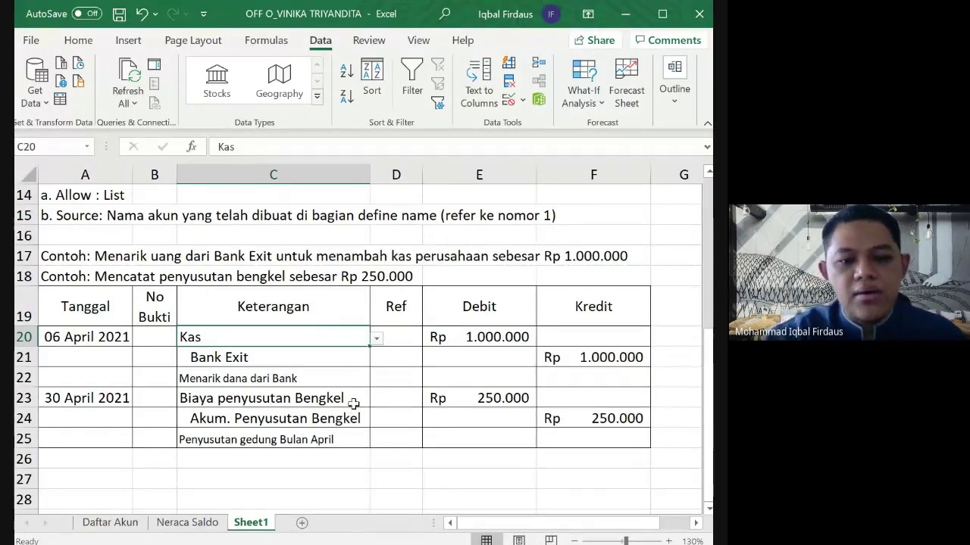
Step: Turn the input message of C20's data validation back on and compare its prompt with the one on C21
click(376, 338)
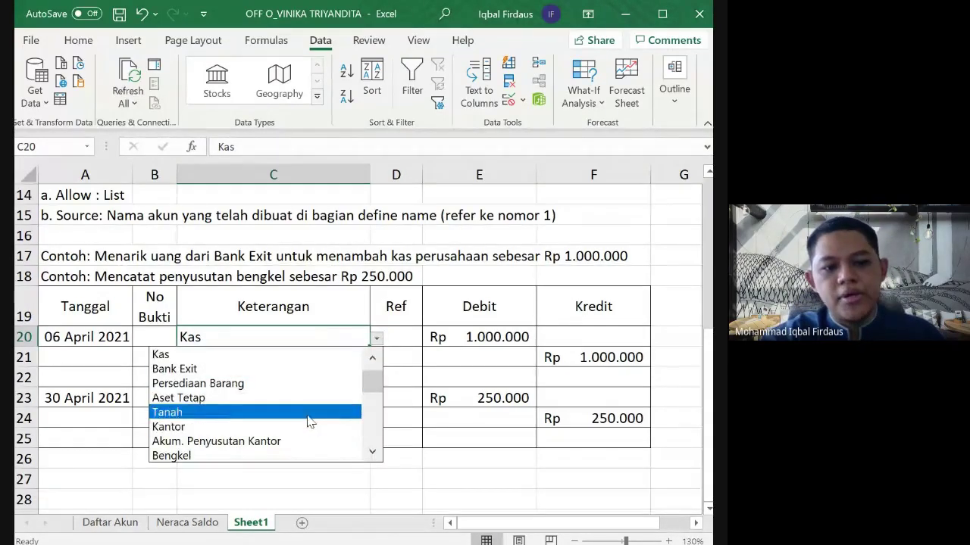
click(368, 342)
click(522, 100)
click(521, 124)
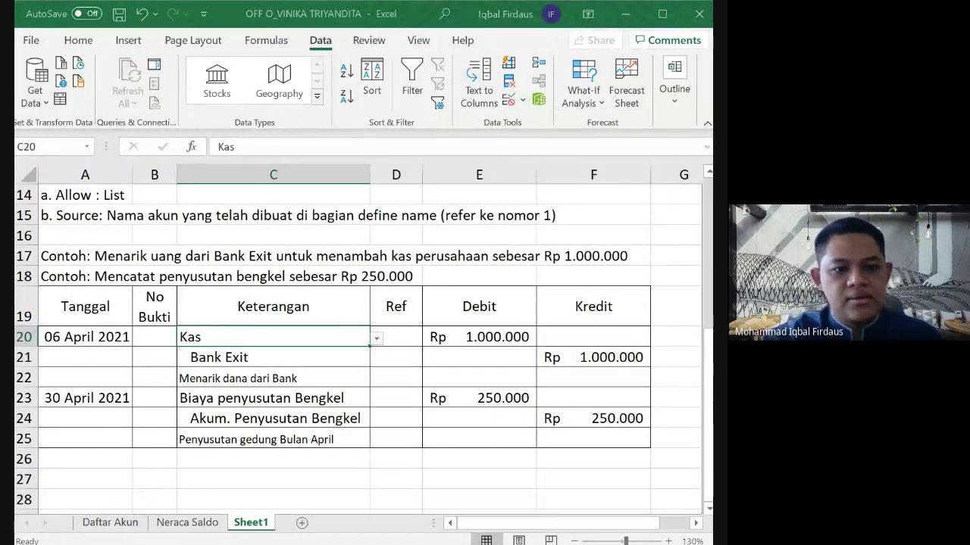
click(373, 431)
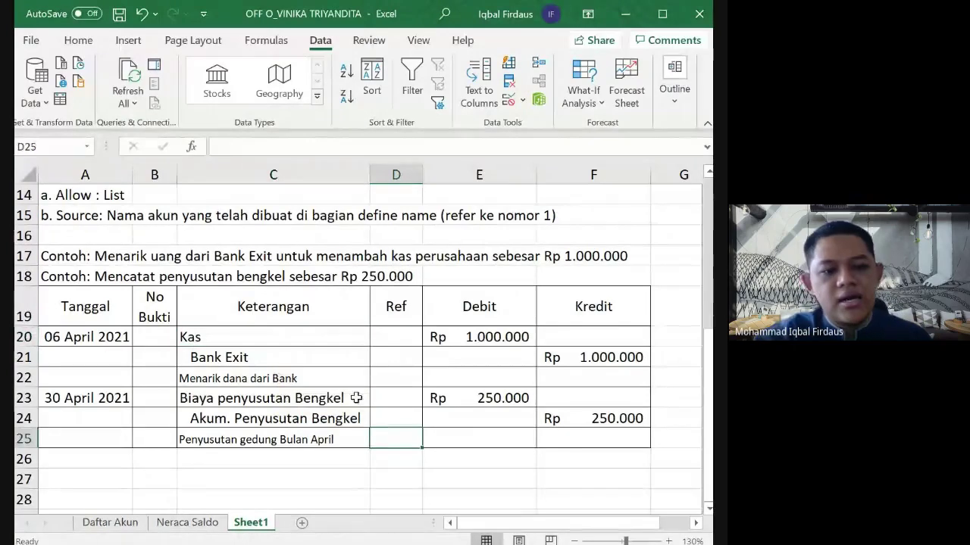
click(318, 335)
click(233, 353)
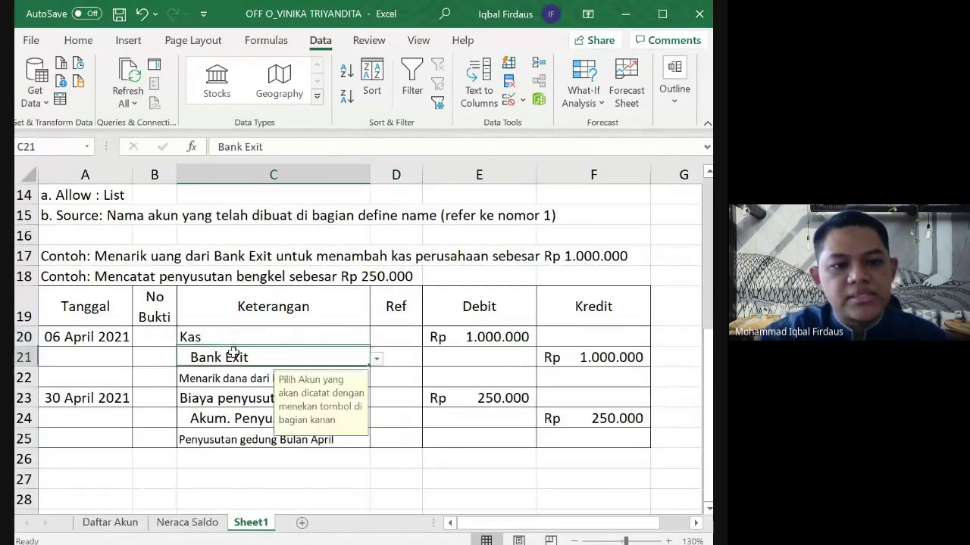
click(360, 340)
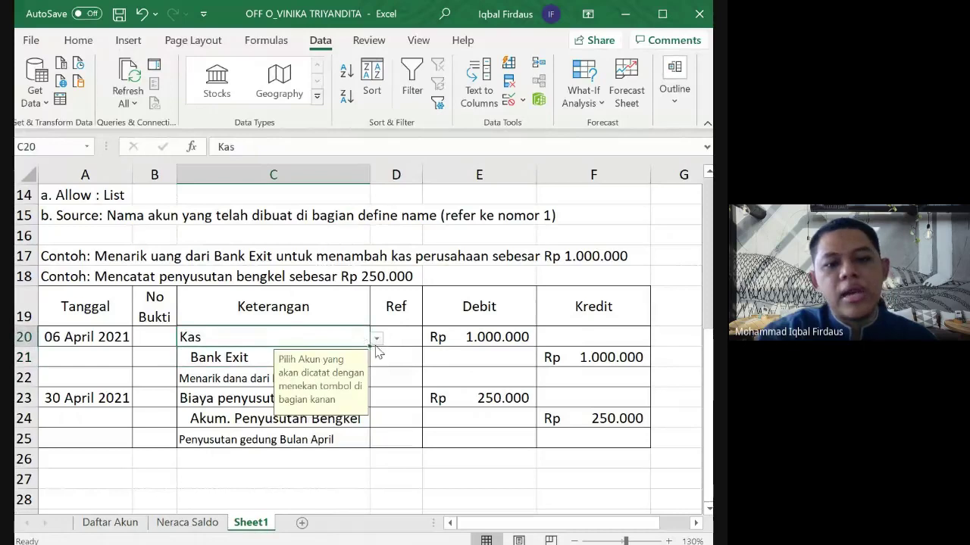
Step: Look through the full account list of C20 from Aset Lancar to Ikhtisar Laba Rugi without changing the entry
click(376, 339)
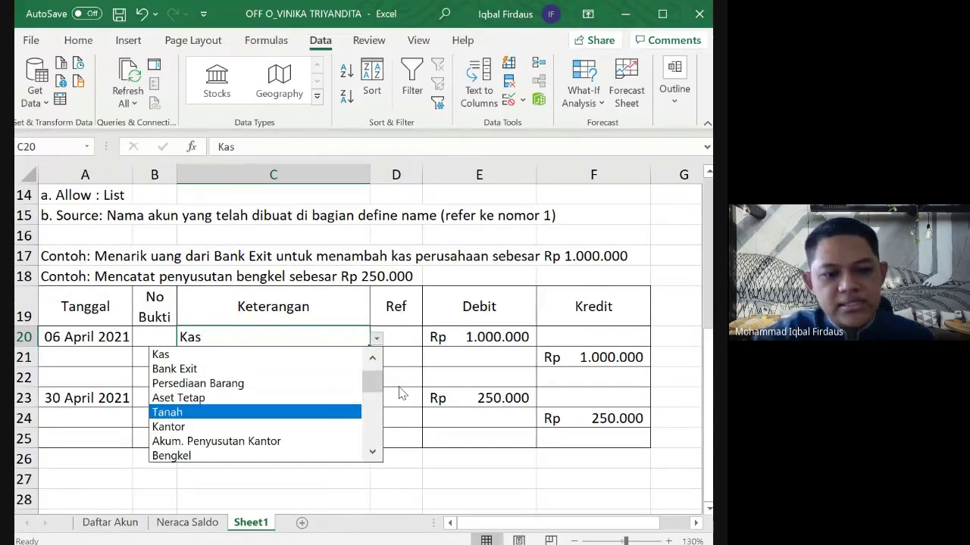
drag(377, 384, 371, 447)
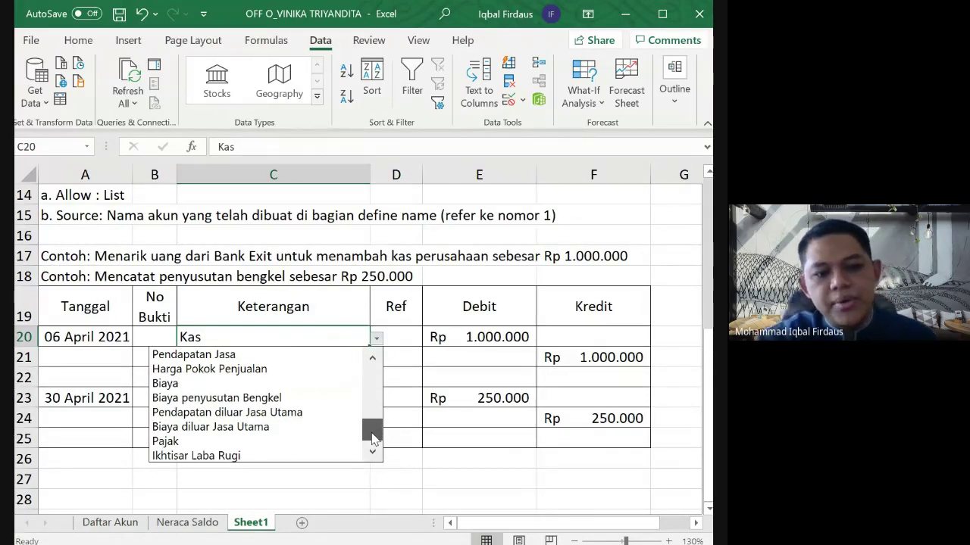
drag(372, 439, 372, 376)
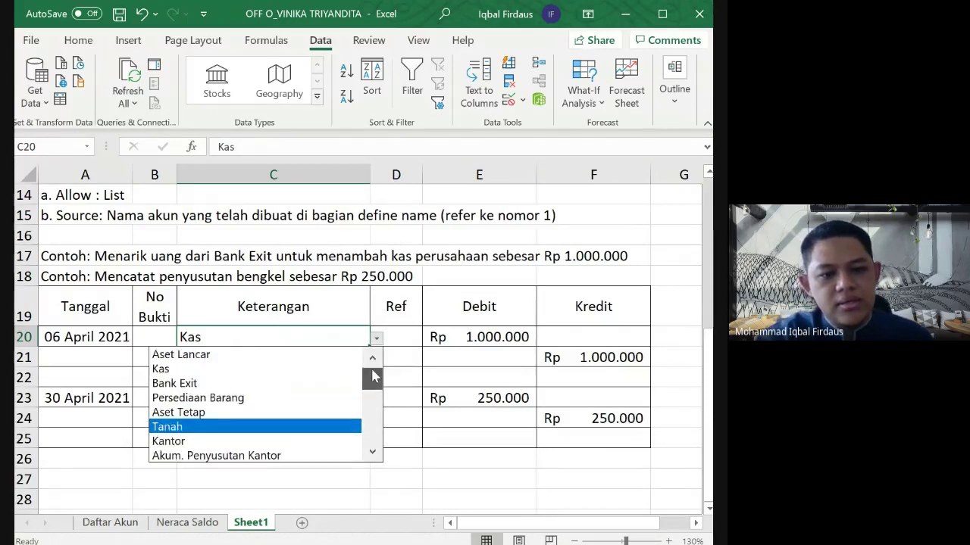
click(417, 465)
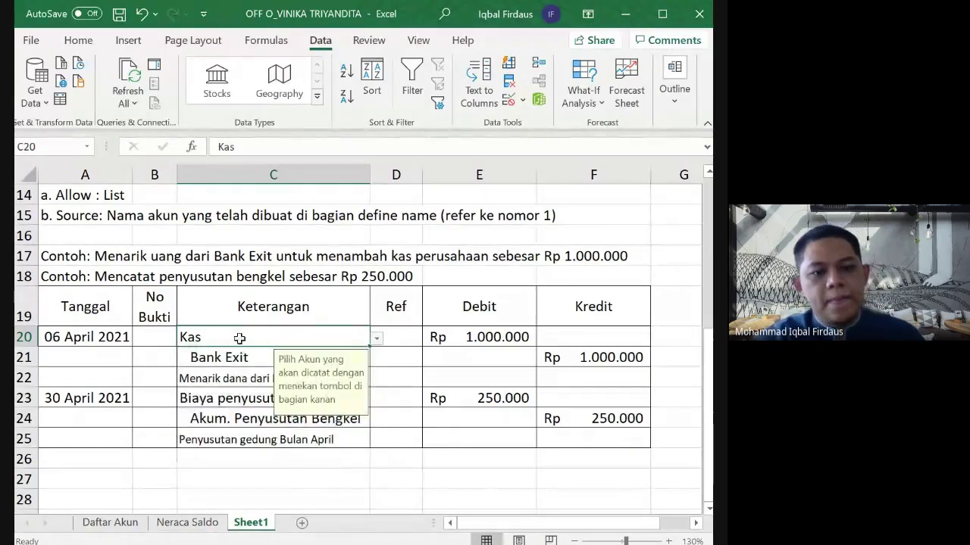
Step: Review the depreciation description in C25 and the preparation steps above the journal table
click(236, 446)
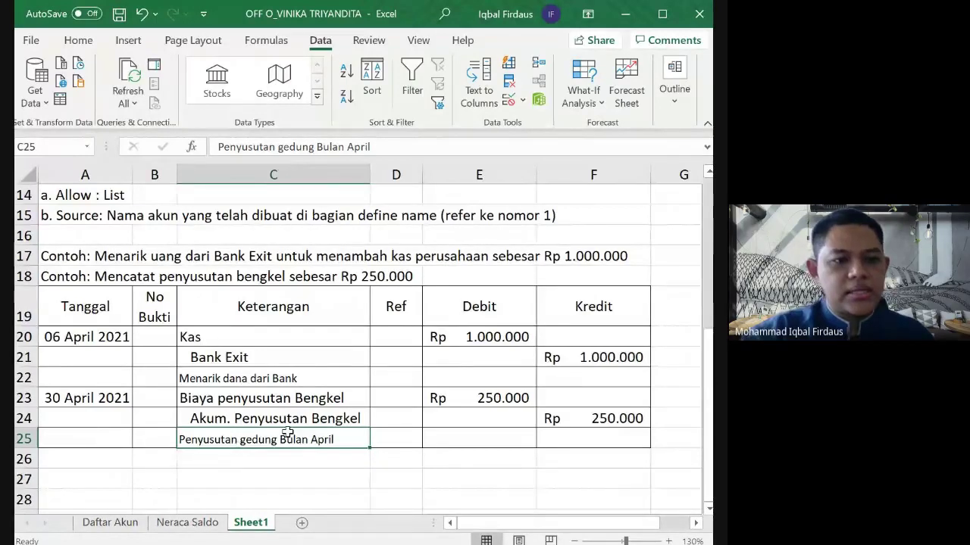
scroll(288, 431, up, 1)
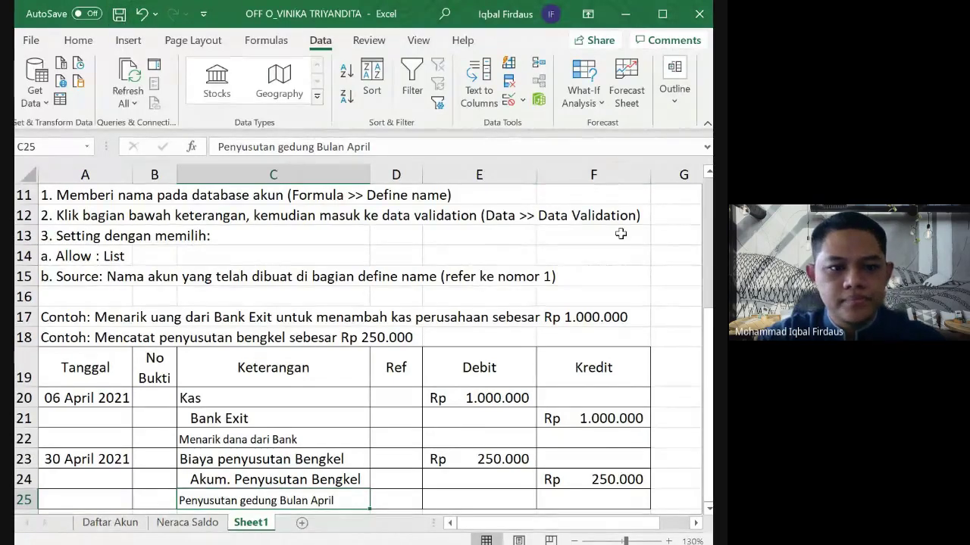
mouse_move(709, 360)
mouse_down()
mouse_move(709, 344)
mouse_move(710, 355)
mouse_up()
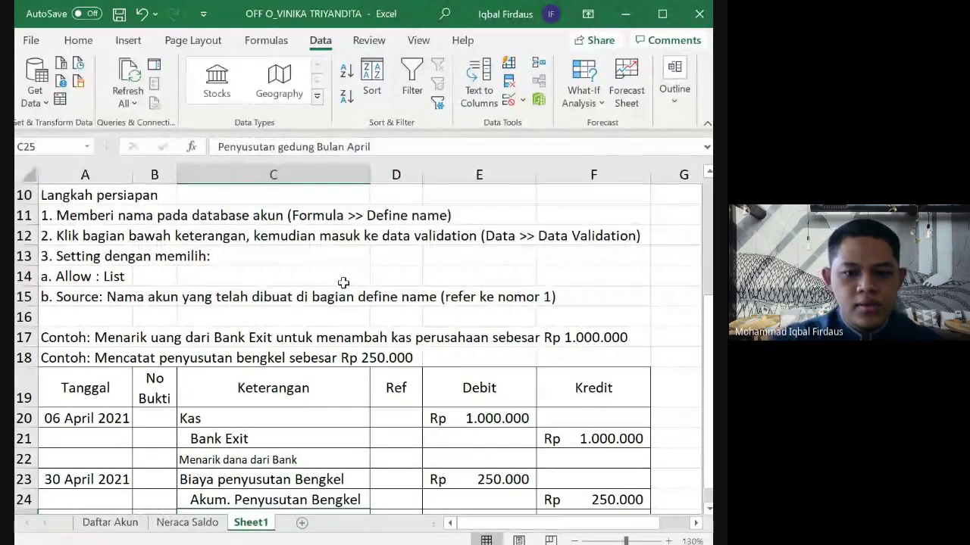
scroll(470, 339, down, 1)
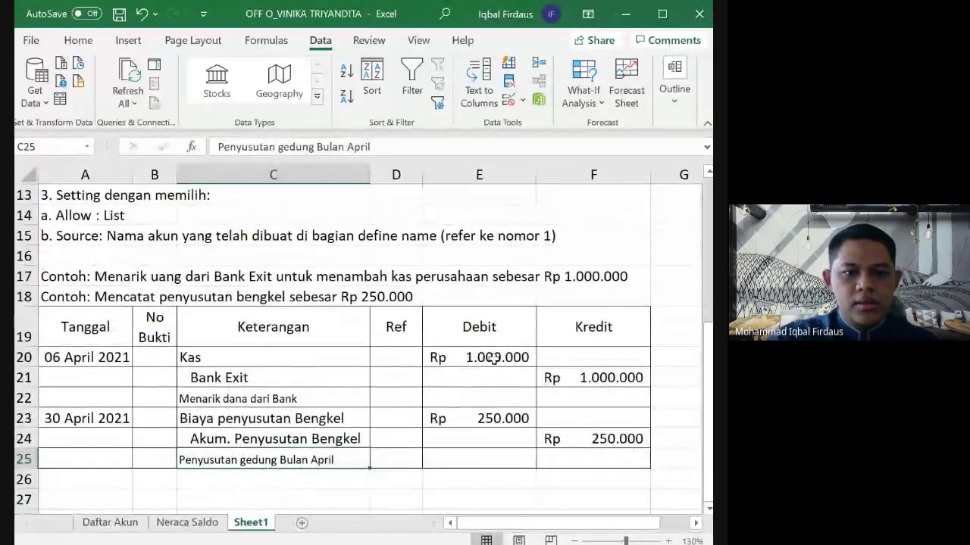
Step: Examine the unformatted number stored in the Kas debit cell E20 without changing it
click(493, 358)
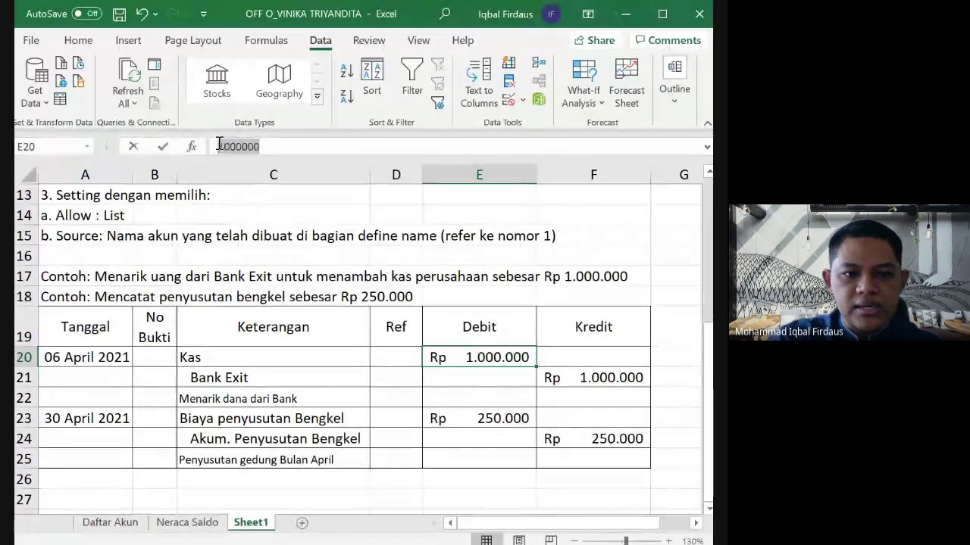
drag(266, 147, 219, 147)
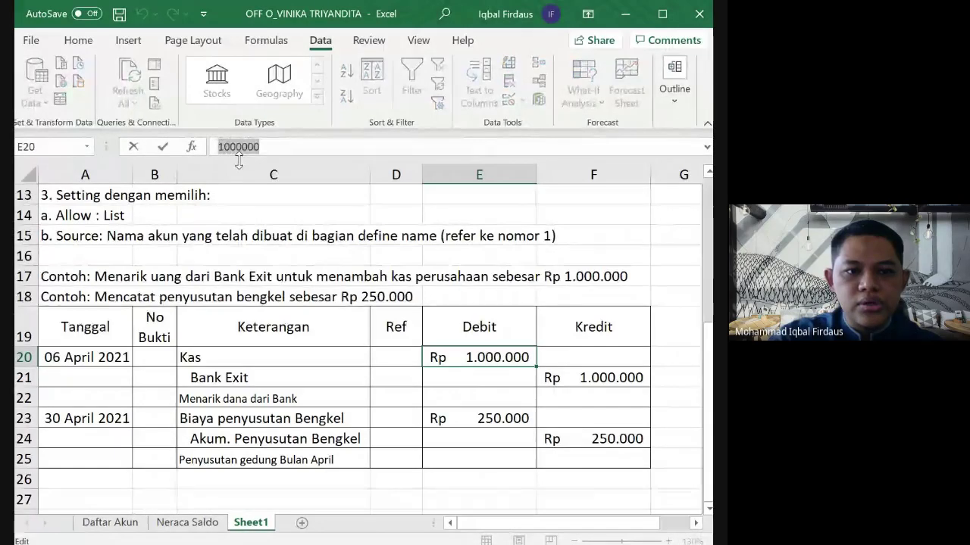
click(490, 413)
click(492, 358)
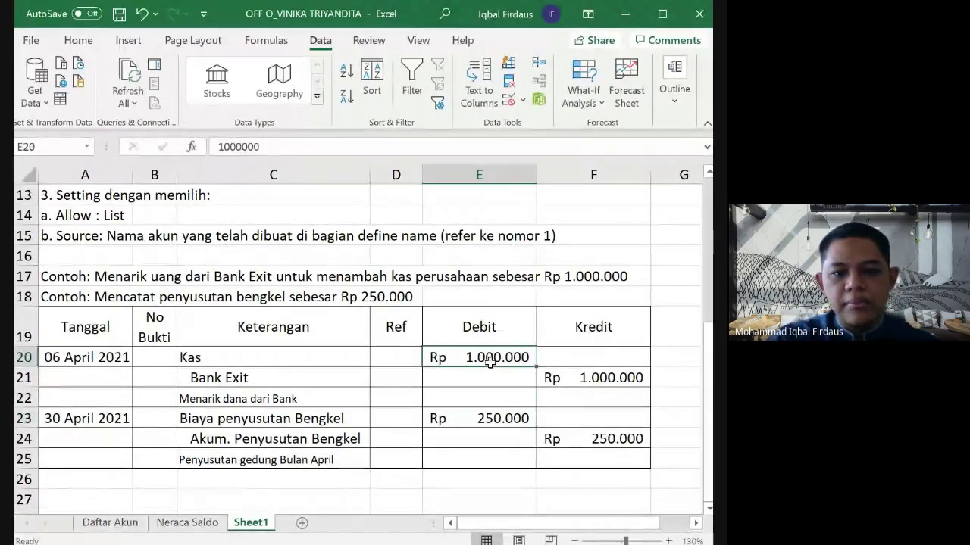
Step: Look through the accounting currency formats available for E20, including Rp English (Indonesia), without changing the cell's format
click(79, 41)
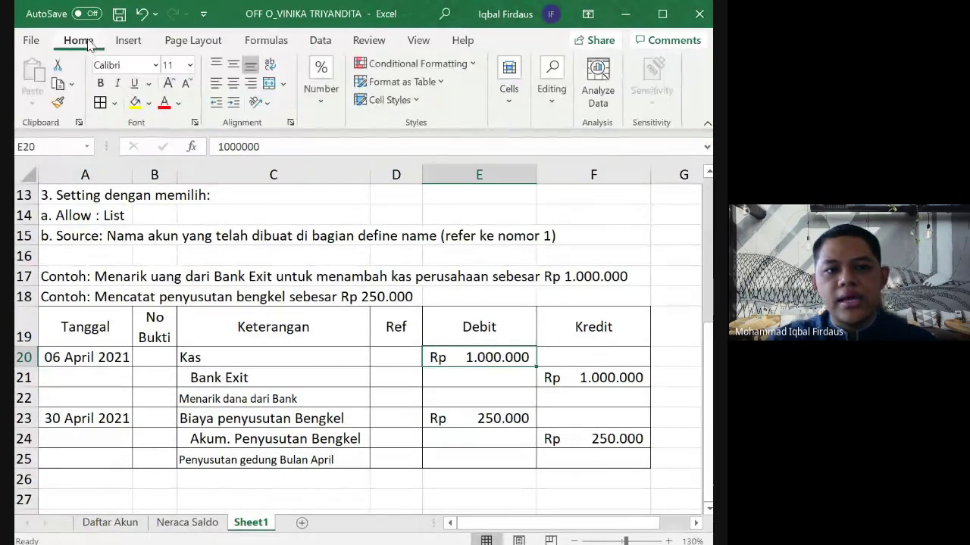
click(327, 107)
click(325, 173)
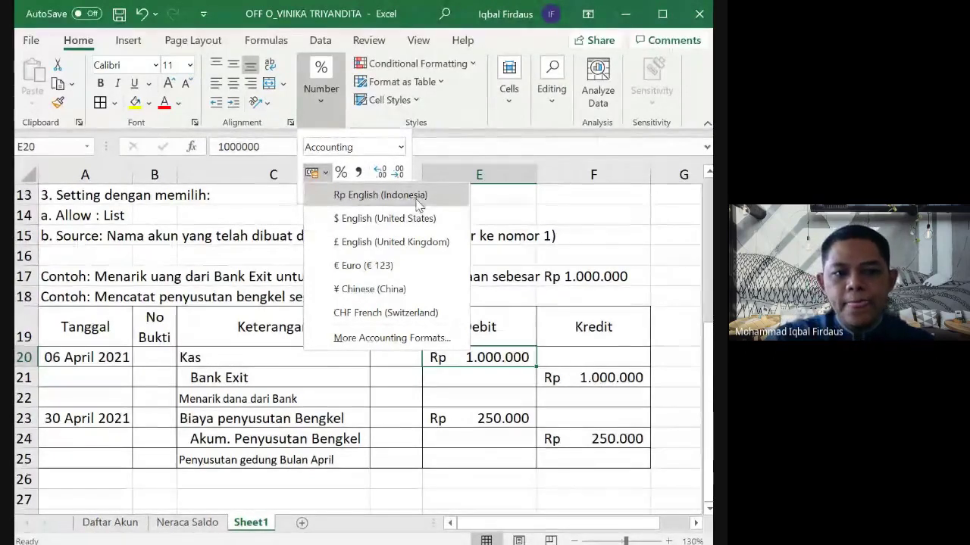
click(594, 226)
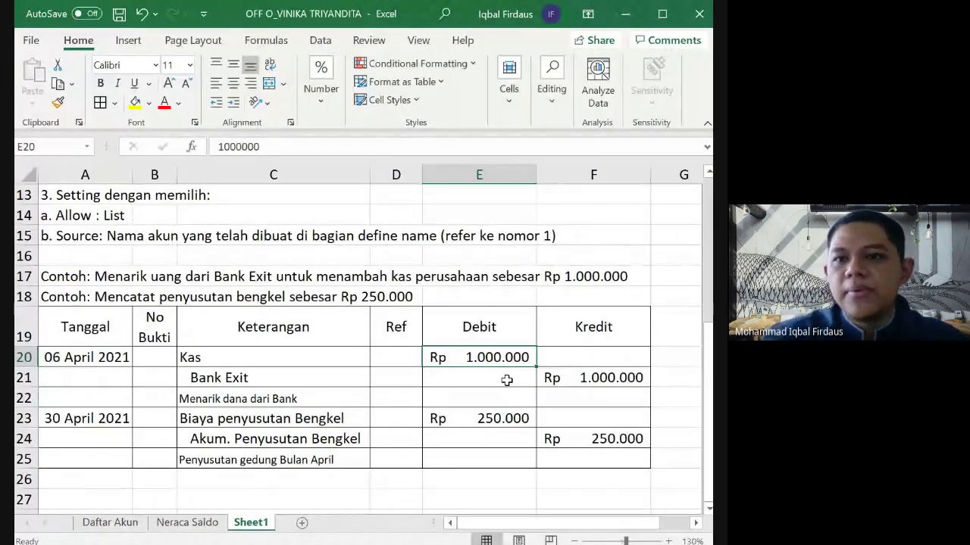
key(alt+Tab)
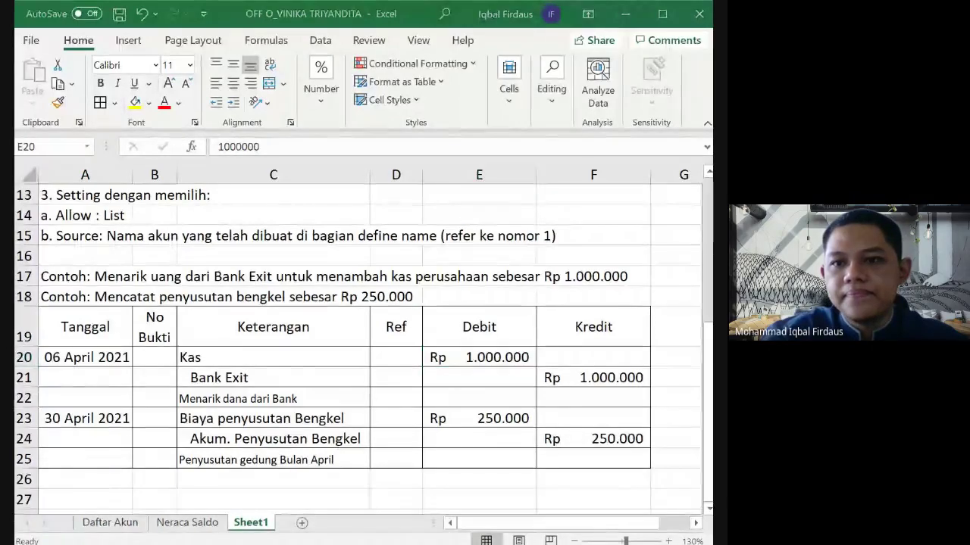
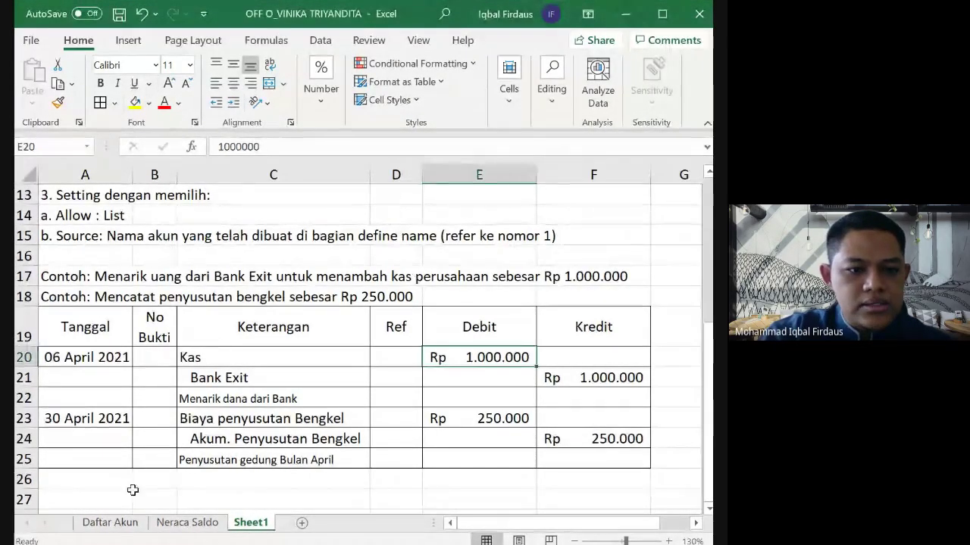
Step: Review the account numbers and names on the Daftar Akun sheet from Aset Lancar down to Ikhtisar Laba Rugi
click(110, 523)
scroll(573, 281, up, 4)
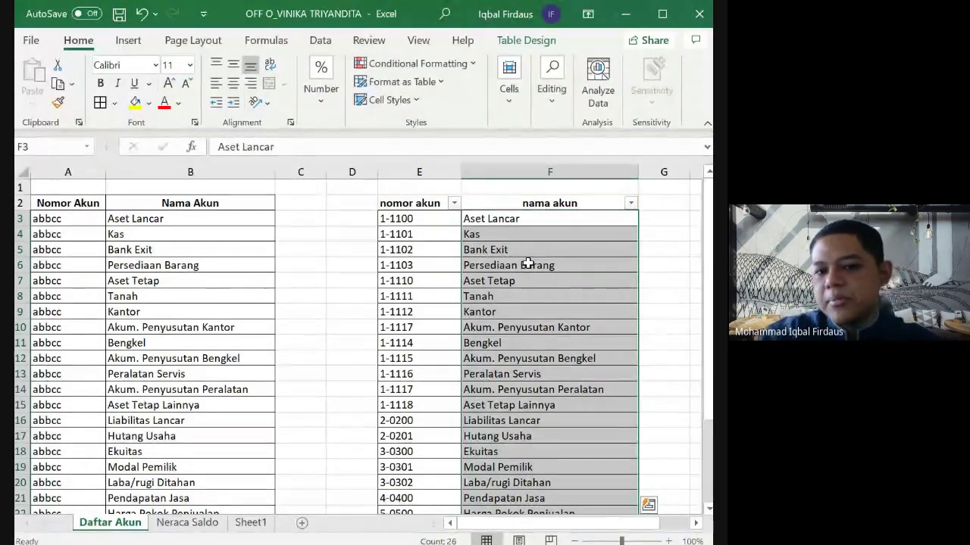
scroll(529, 259, down, 1)
scroll(532, 252, up, 1)
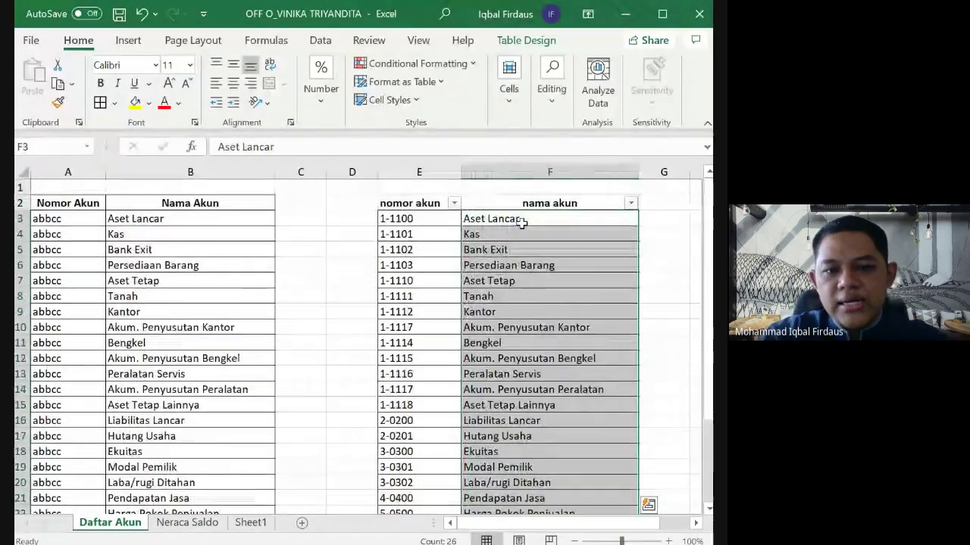
scroll(536, 281, down, 1)
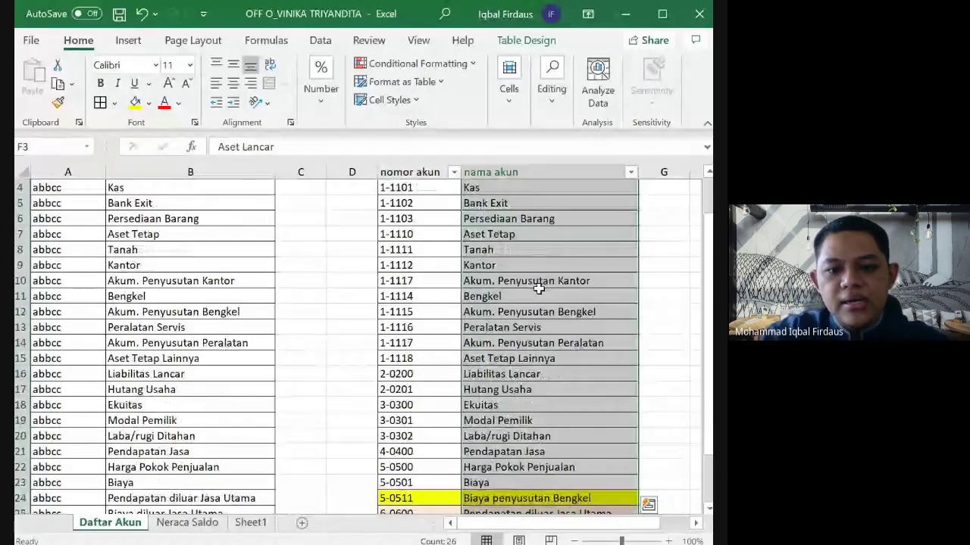
scroll(538, 289, down, 1)
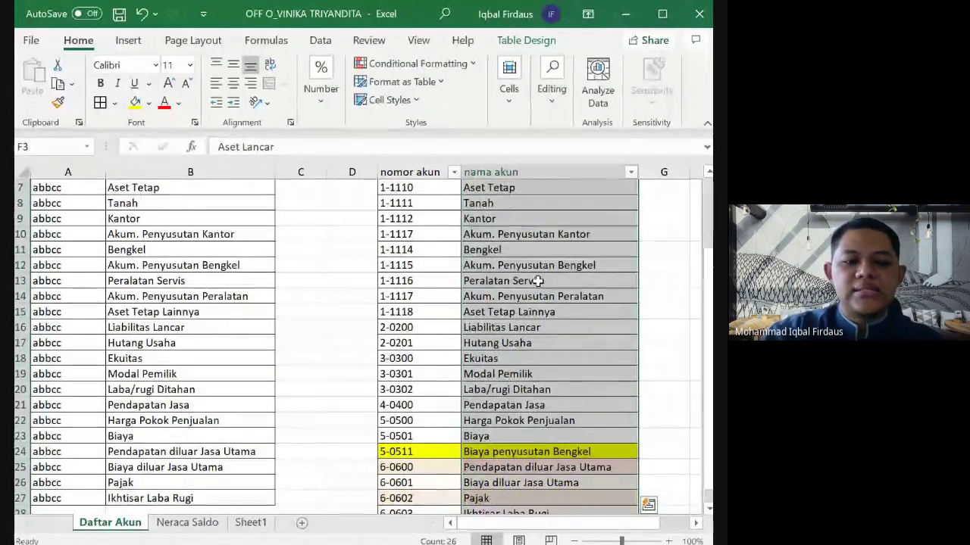
Step: View the opening balances on the Neraca Saldo sheet and check the Kas entry in C20 of Sheet1
click(217, 528)
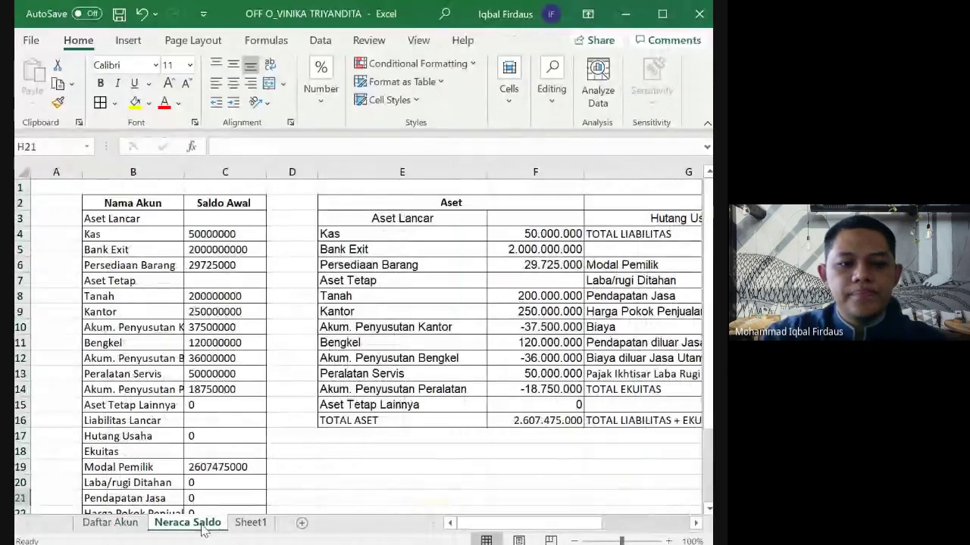
click(248, 524)
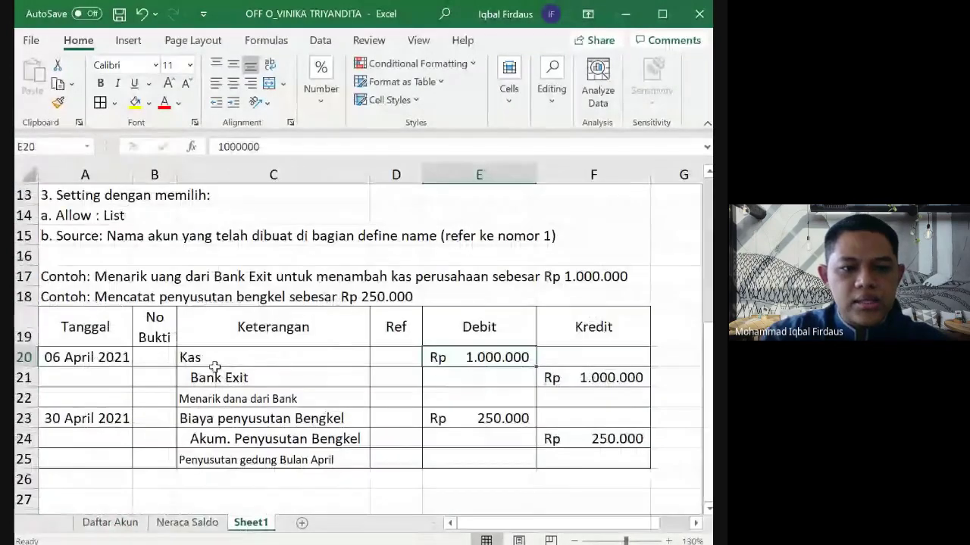
click(220, 359)
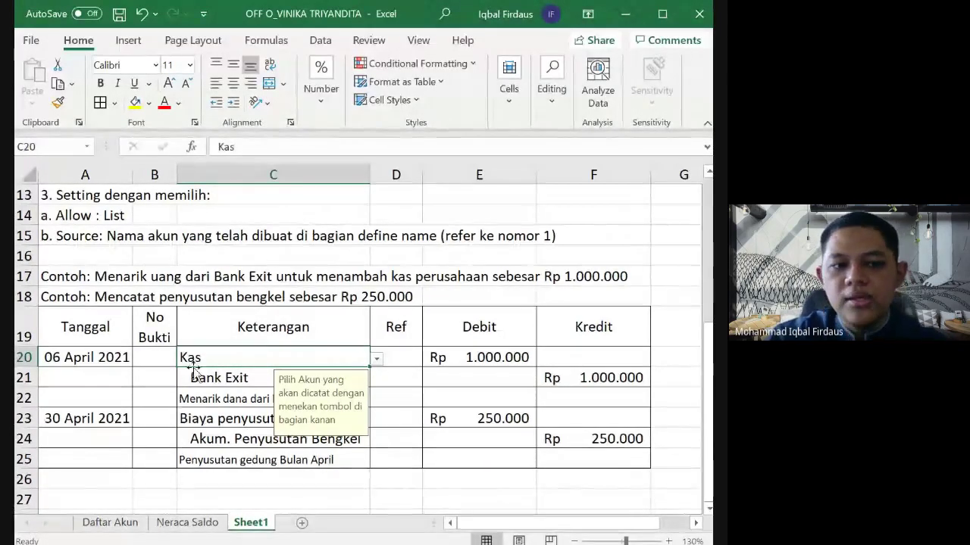
click(174, 380)
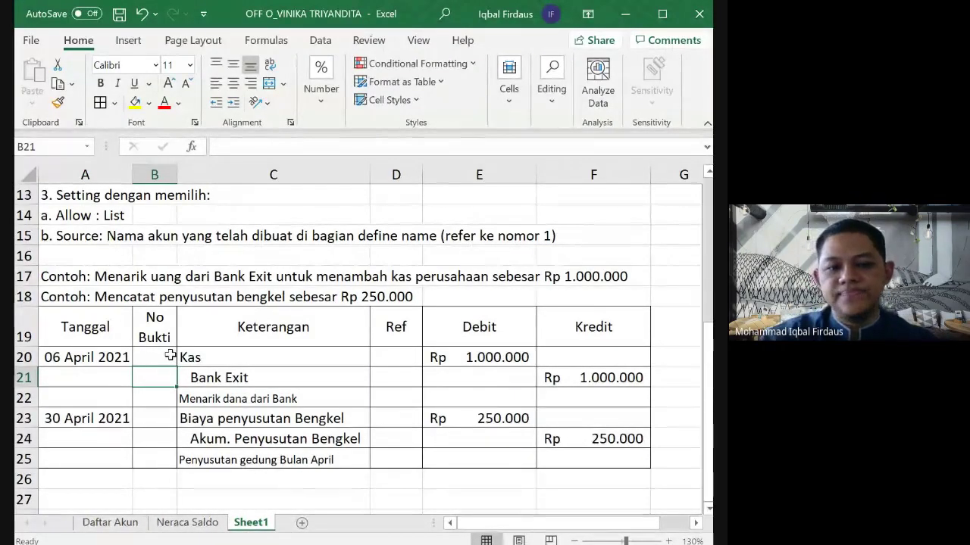
click(678, 302)
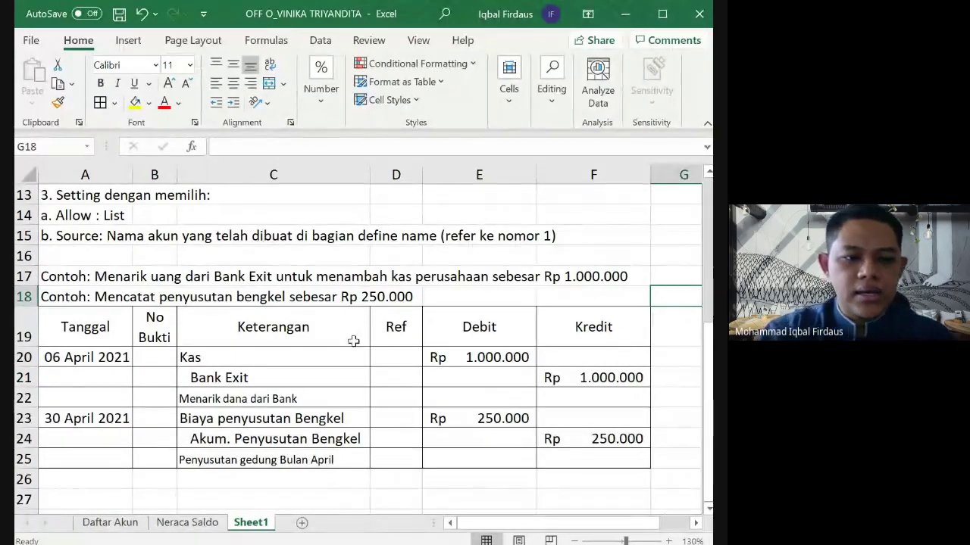
Step: Enter the note Tanda tautan (link), bisa menggunakan tanda sama dengan "=" in A27 below the journal table
click(115, 500)
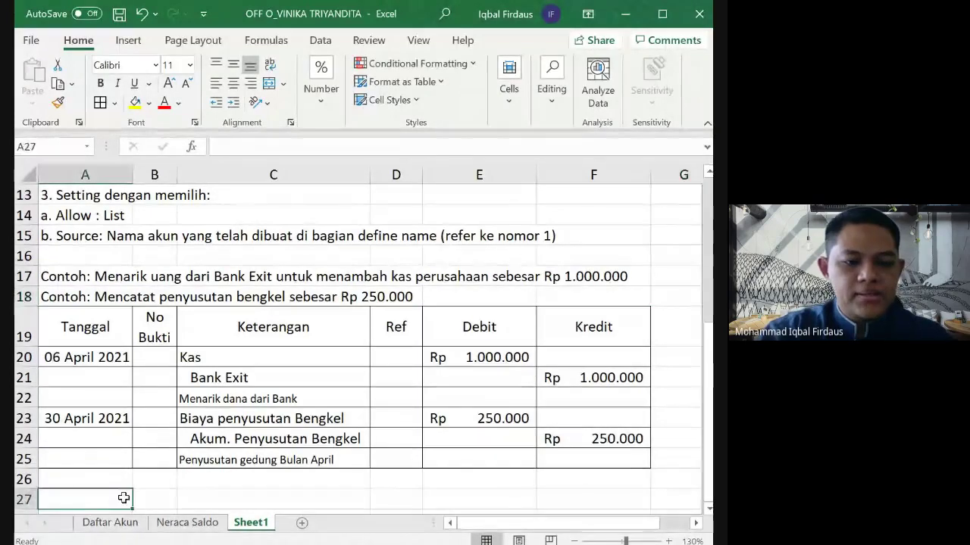
scroll(314, 462, down, 1)
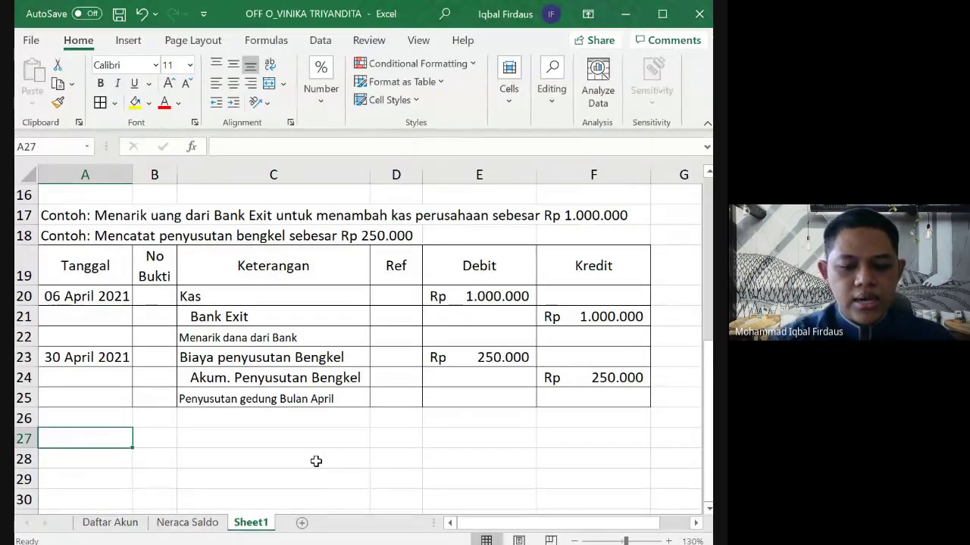
text(Tanda)
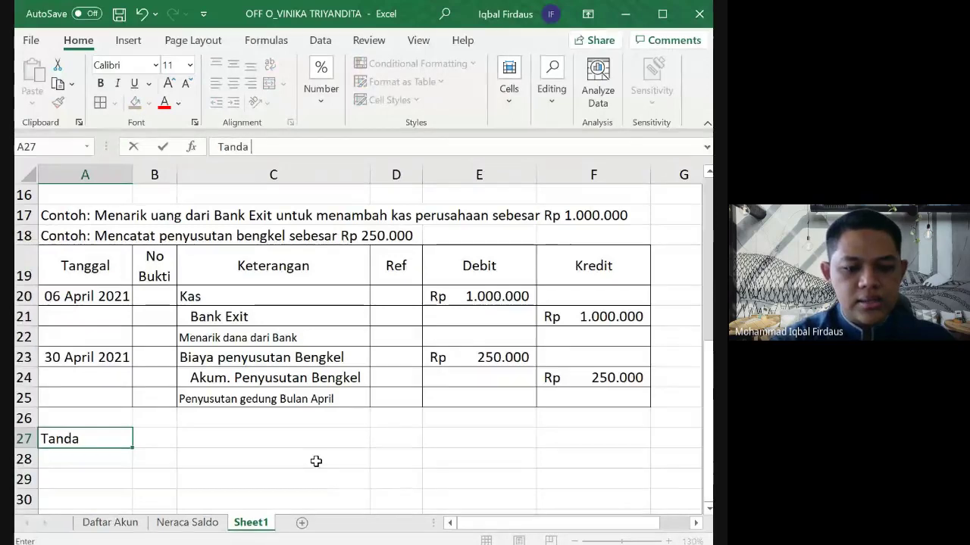
text( taul)
key(BackSpace)
text(tan )
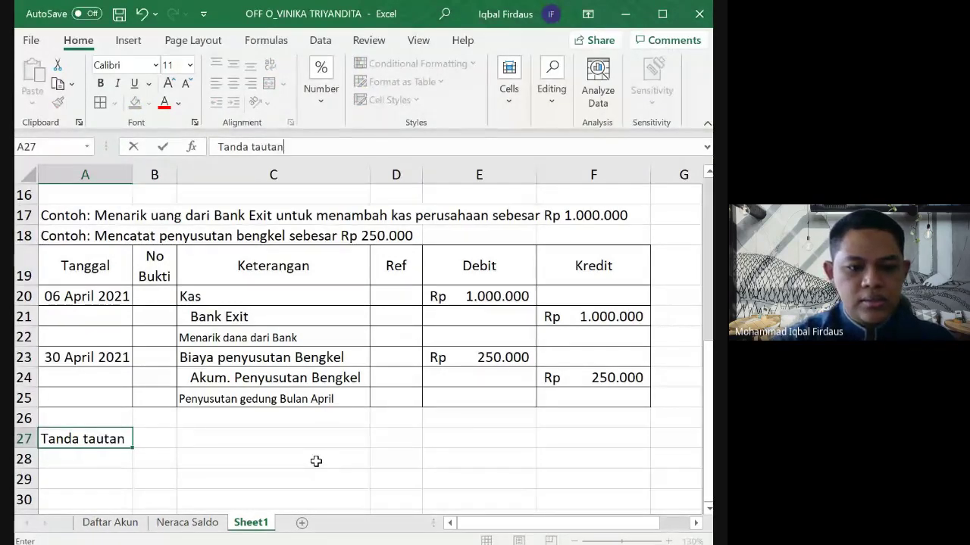
text((link))
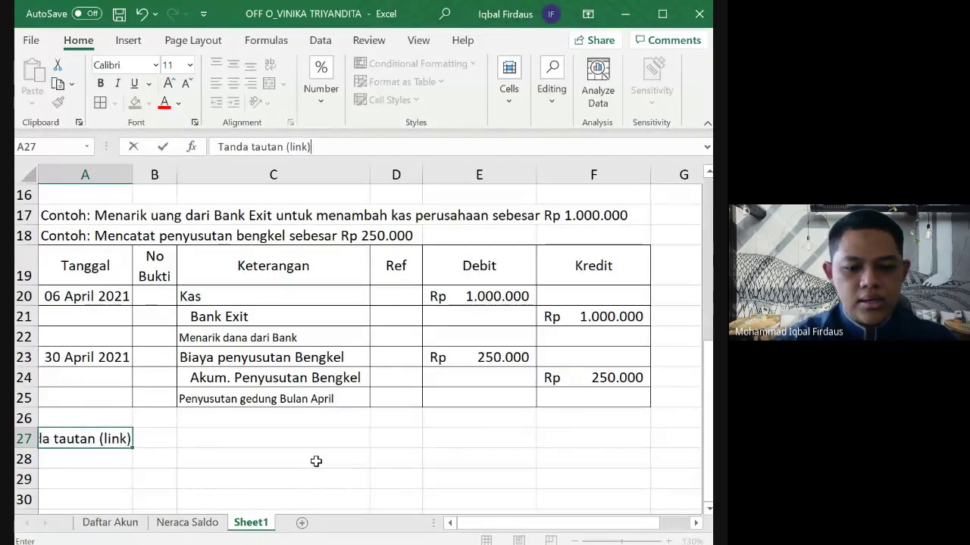
text(, bisa )
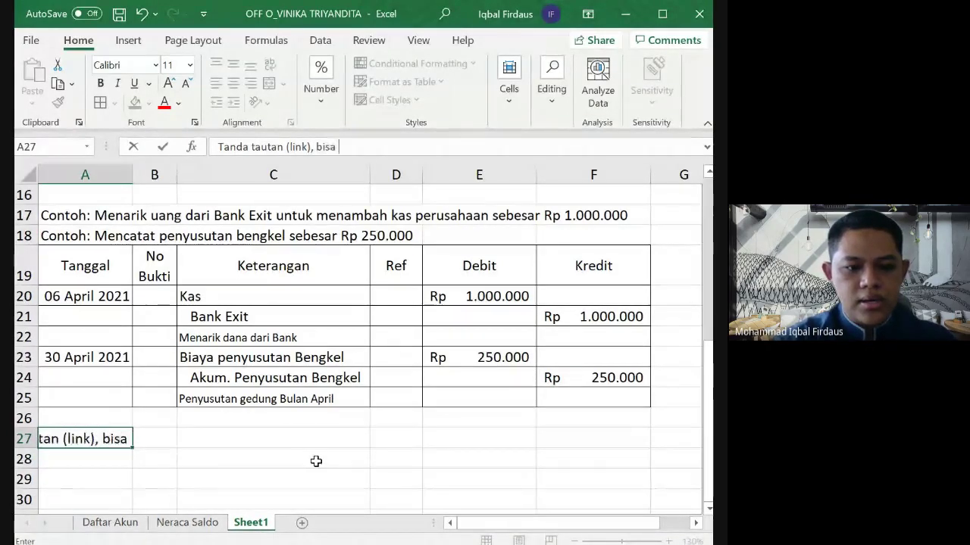
text(menggunakan)
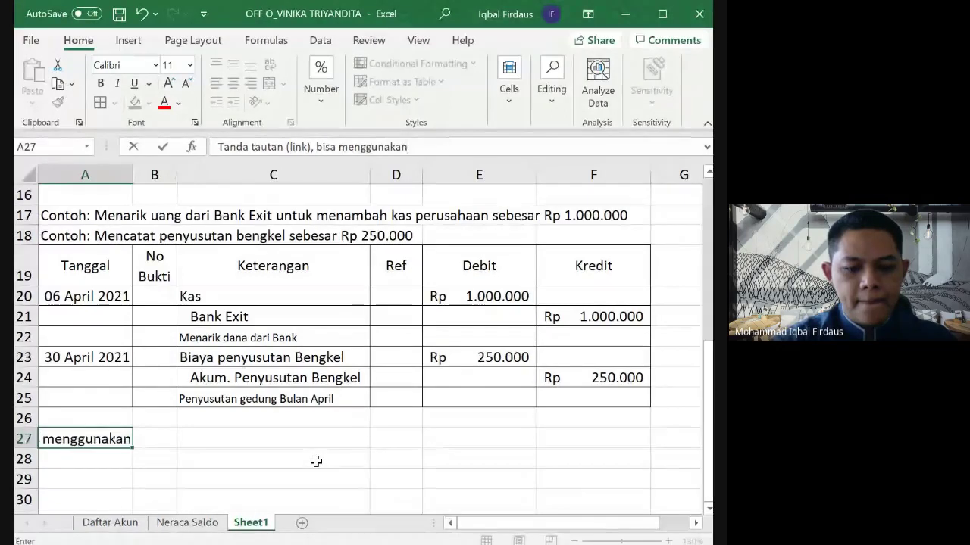
text( tanda sama d)
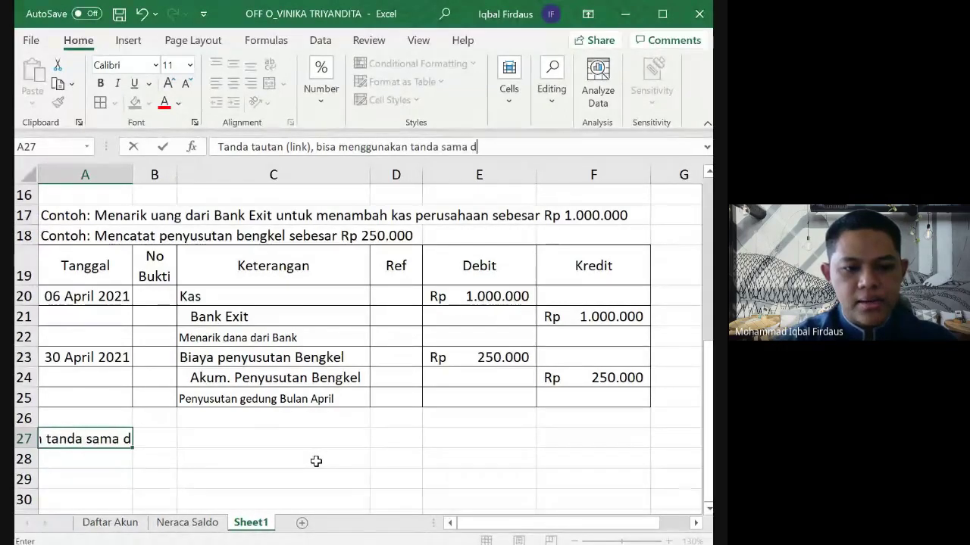
text(engan)
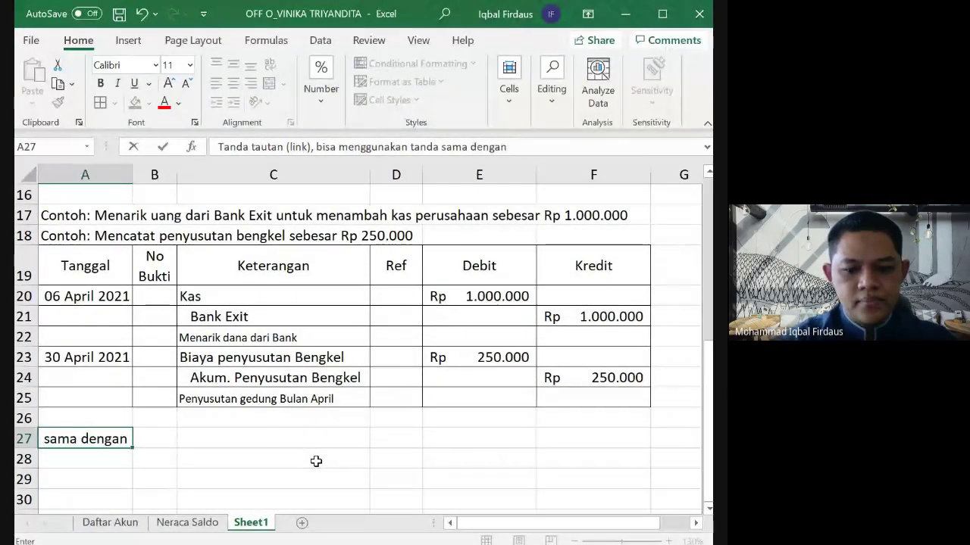
text( (=)
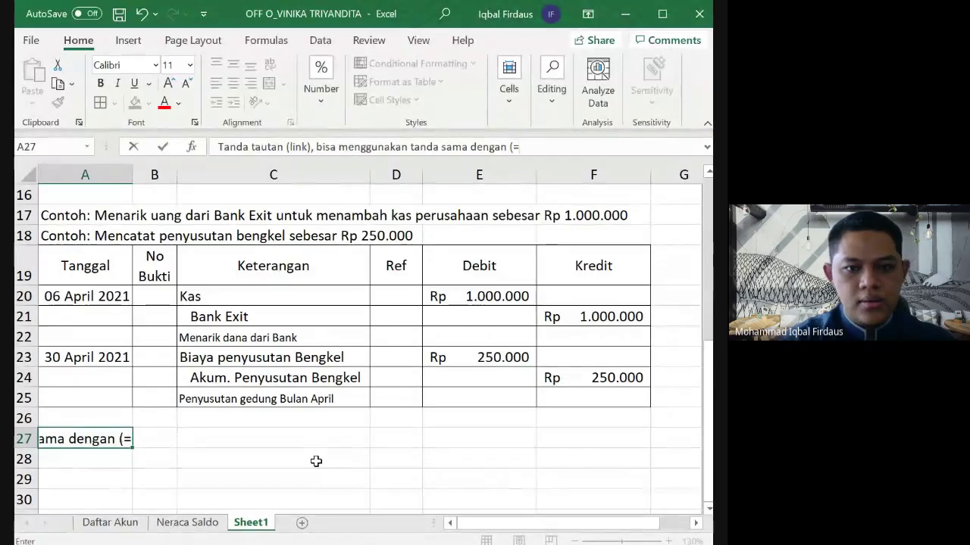
key(BackSpace)
key(BackSpace)
text("=+)
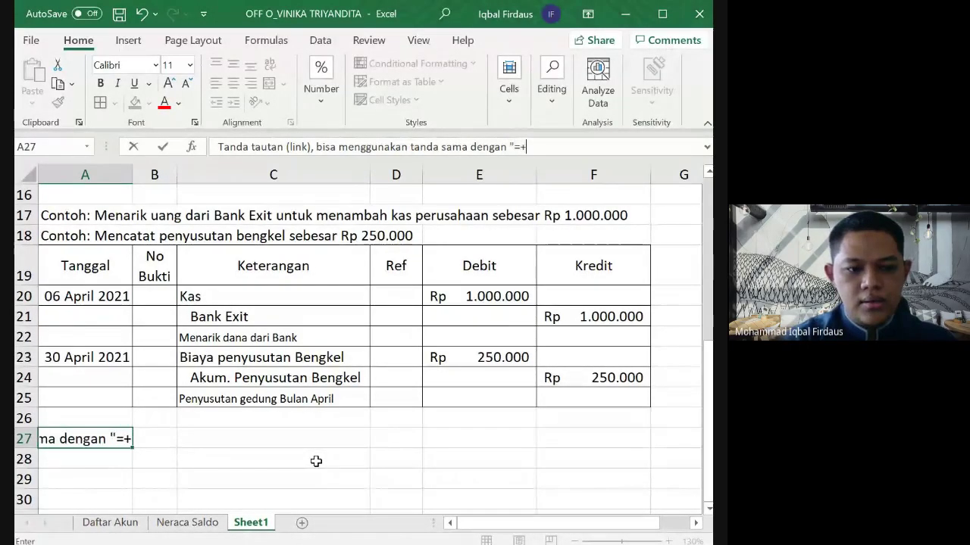
key(BackSpace)
text(")
key(Return)
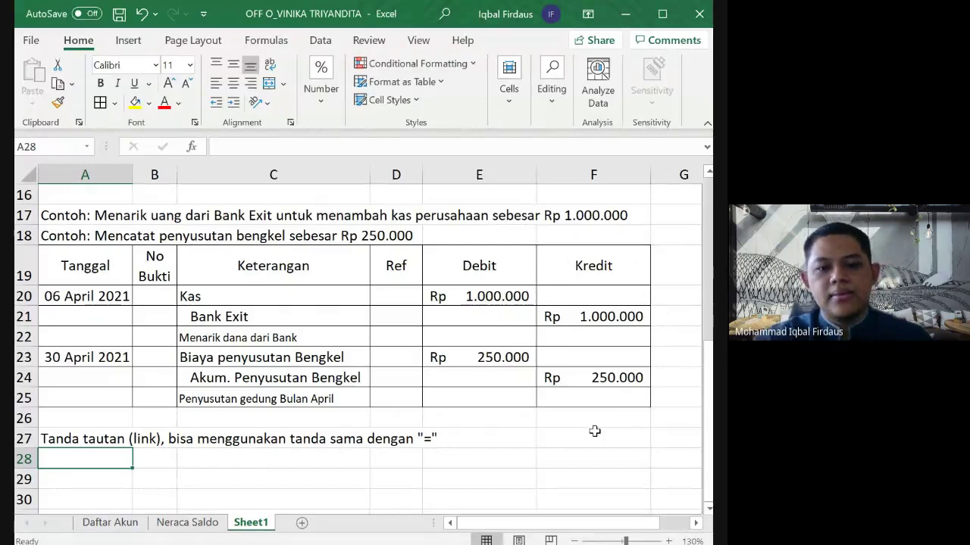
Step: Link the Akum. Penyusutan Bengkel credit amount in F24 to its debit amount with the formula =E23
click(594, 431)
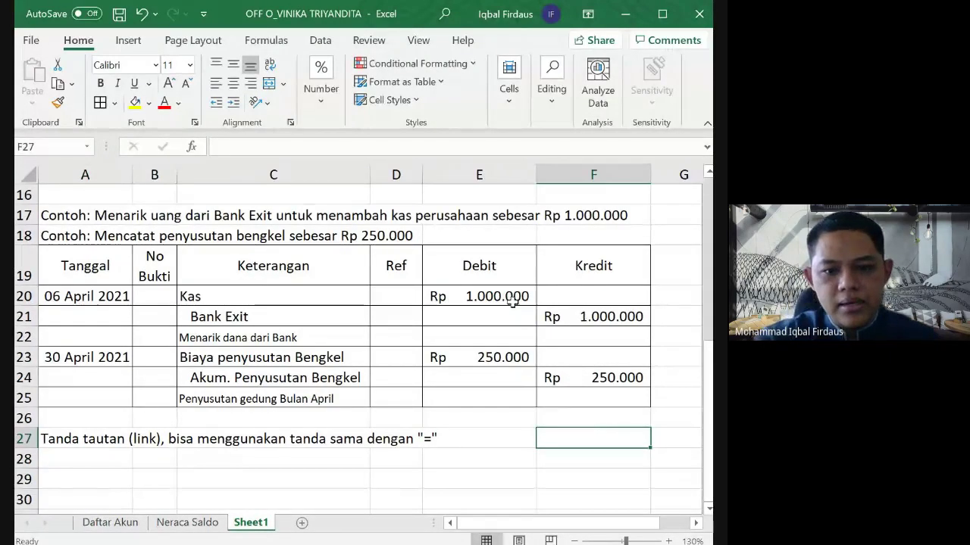
click(499, 362)
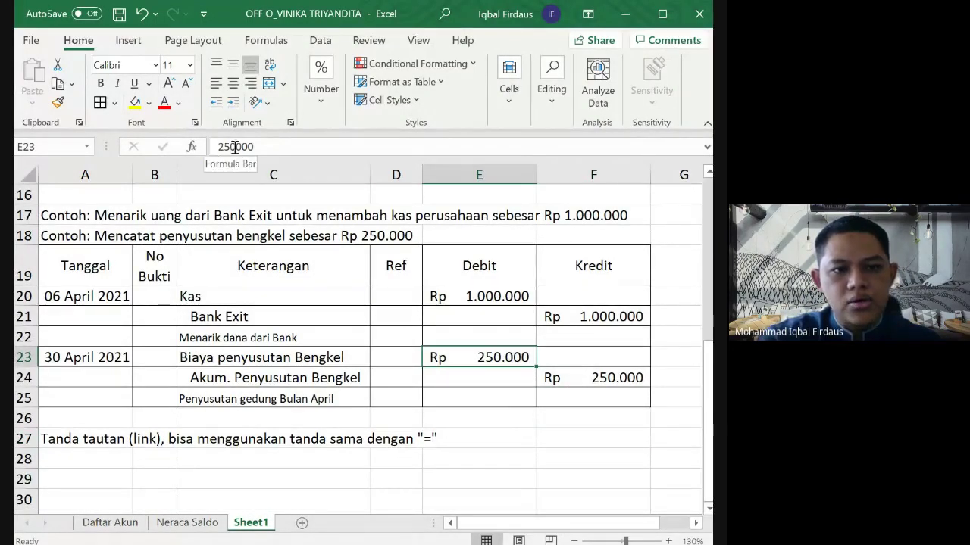
click(575, 377)
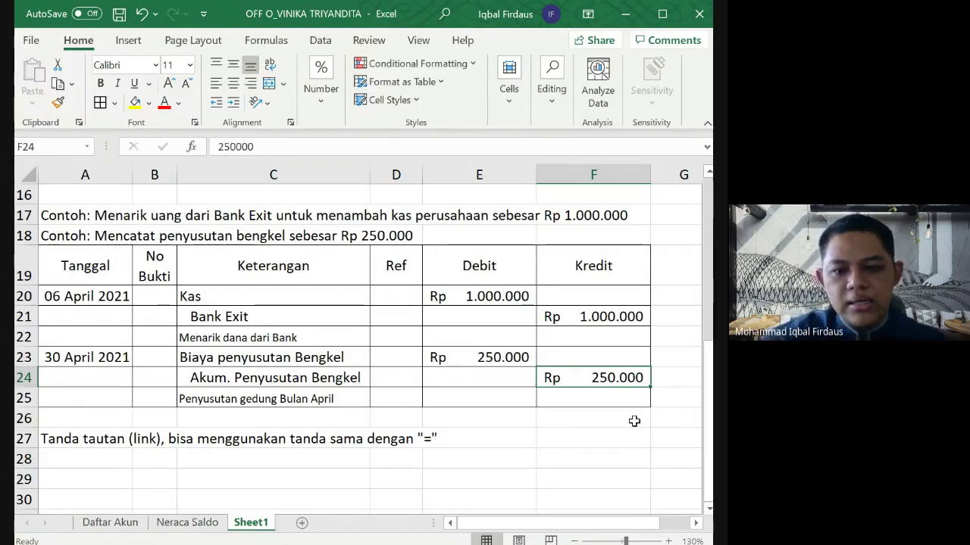
text(=)
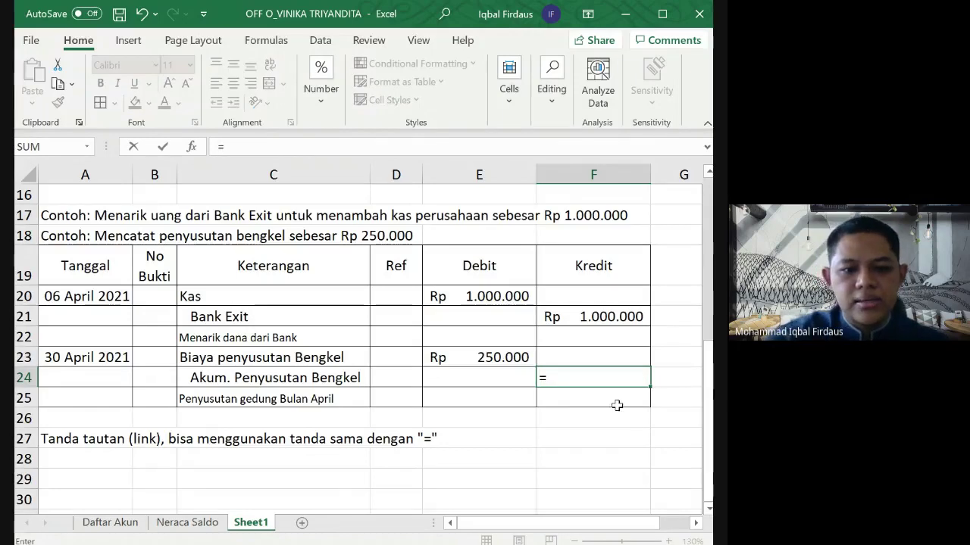
click(506, 372)
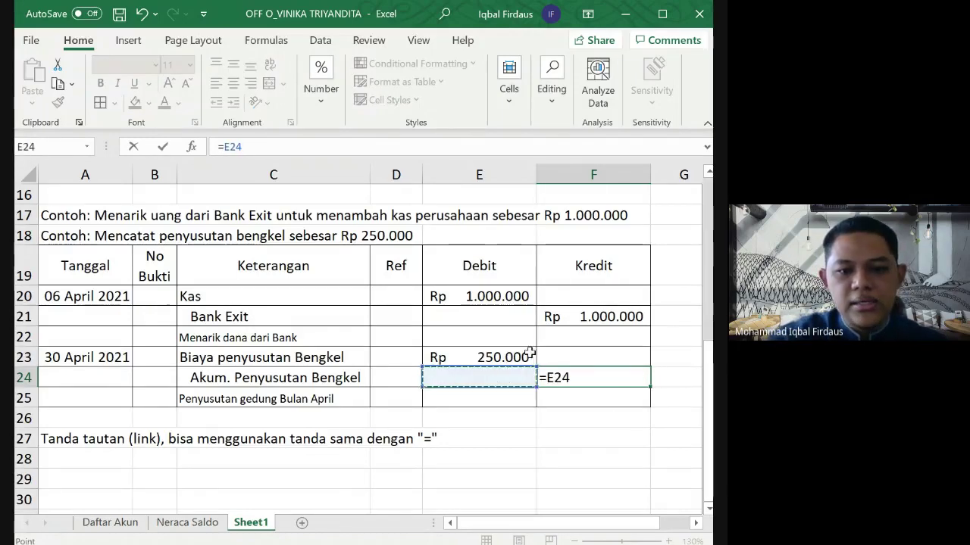
click(512, 355)
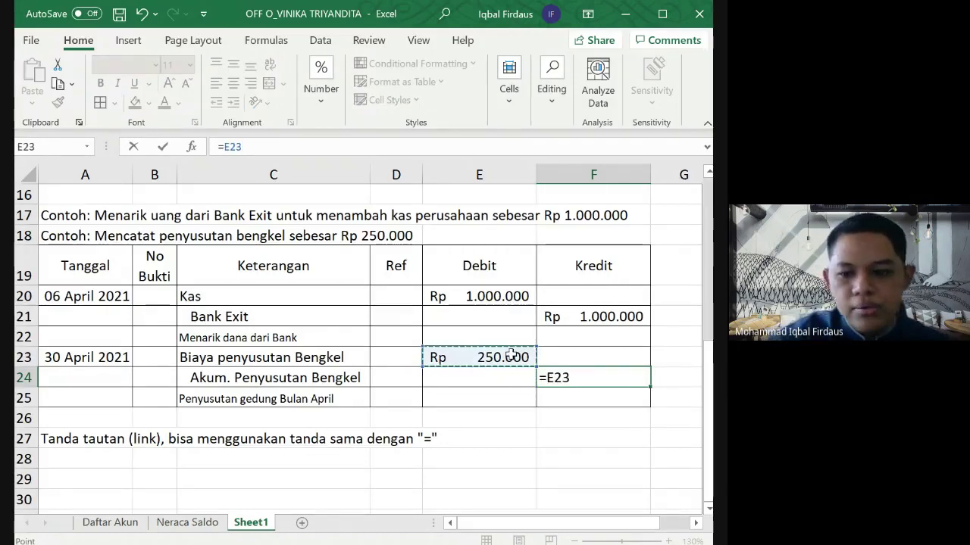
key(Return)
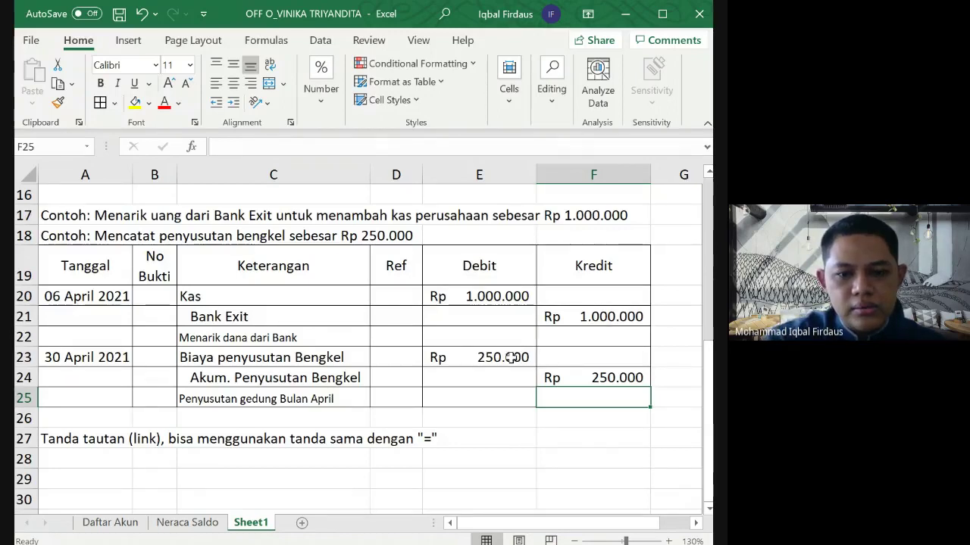
Step: Check F24's link to E23 and copy its formula to the Bank Exit credit cell F21, inspecting the reference there
click(513, 357)
click(575, 377)
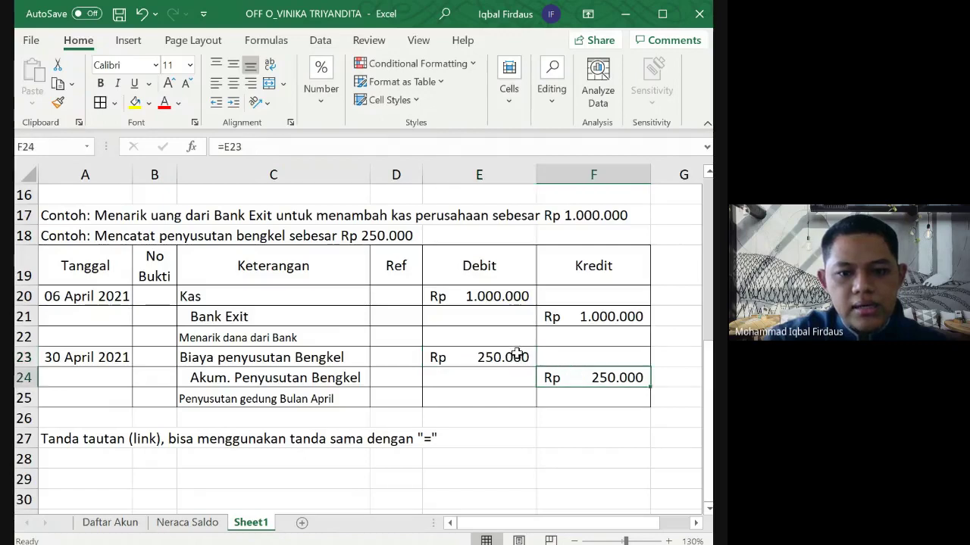
key(ctrl+bracketleft)
click(570, 377)
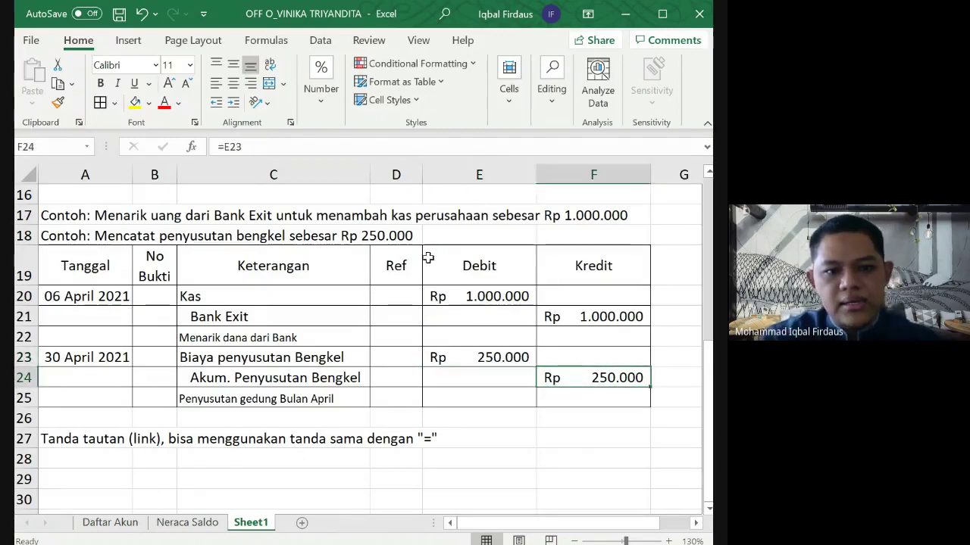
click(330, 147)
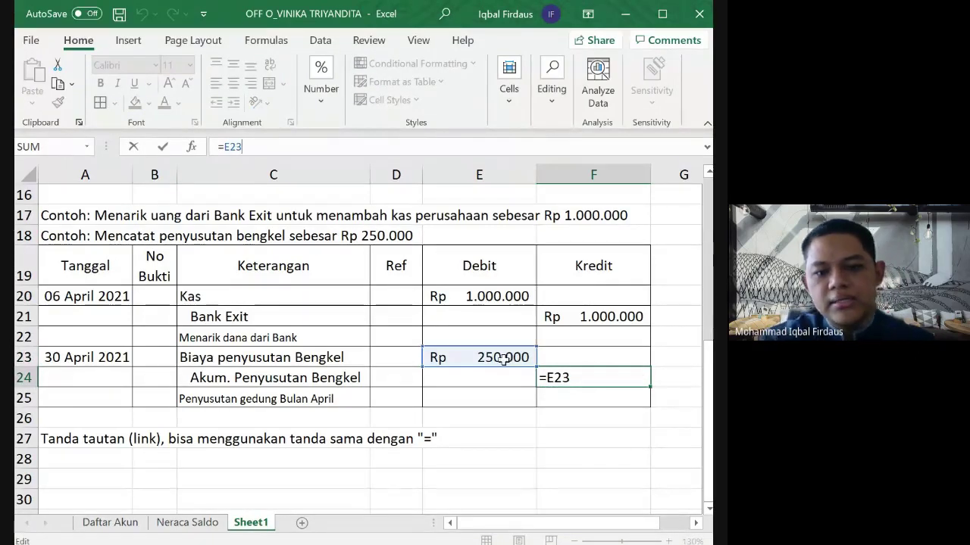
key(ctrl+Return)
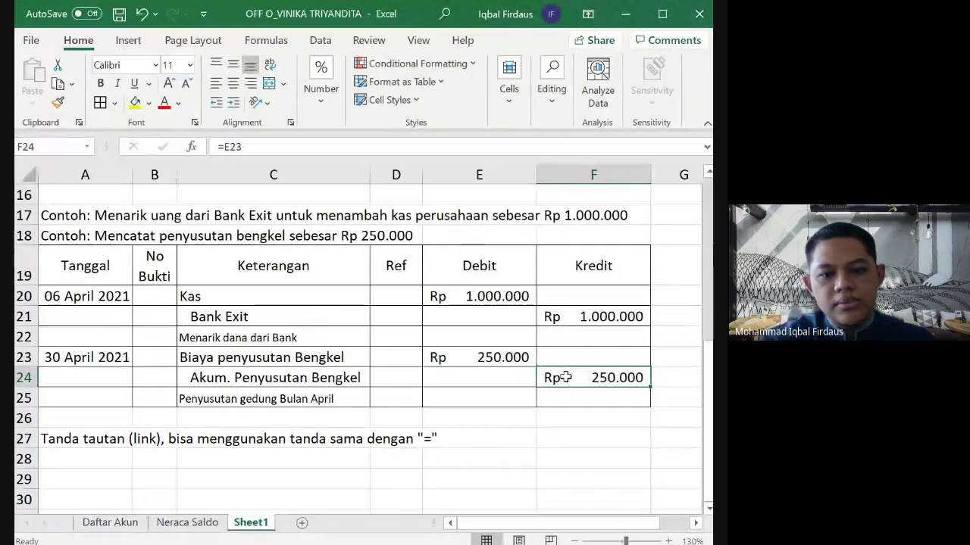
key(ctrl+c)
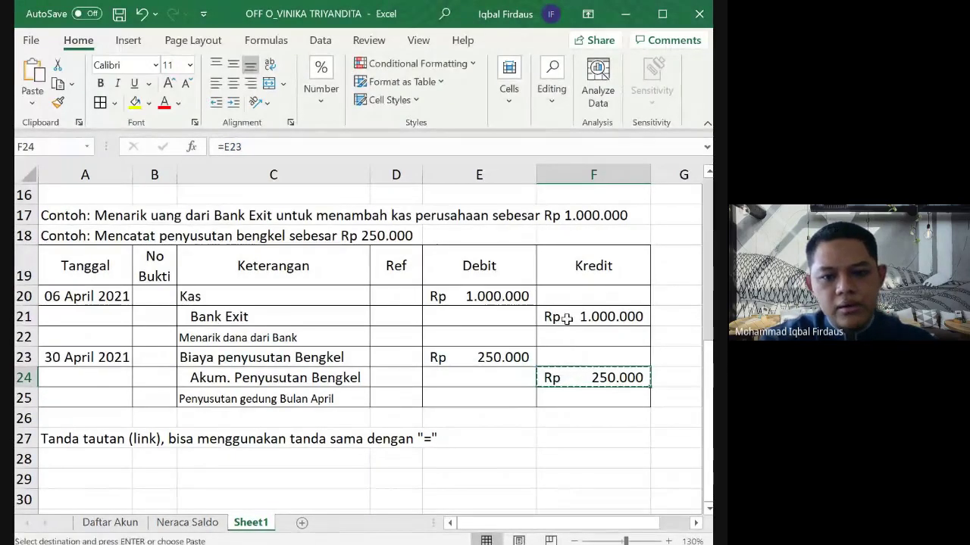
click(567, 317)
key(ctrl+v)
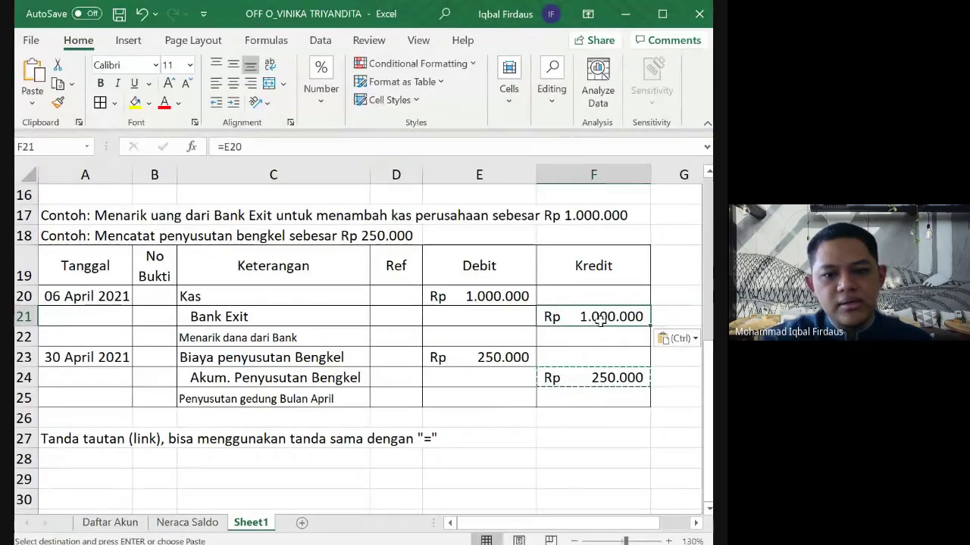
click(337, 145)
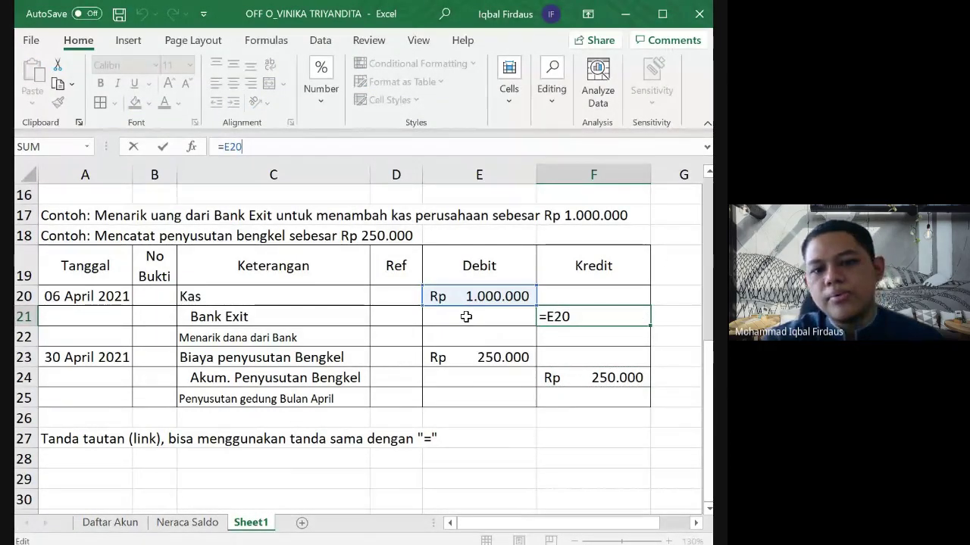
key(ctrl+Return)
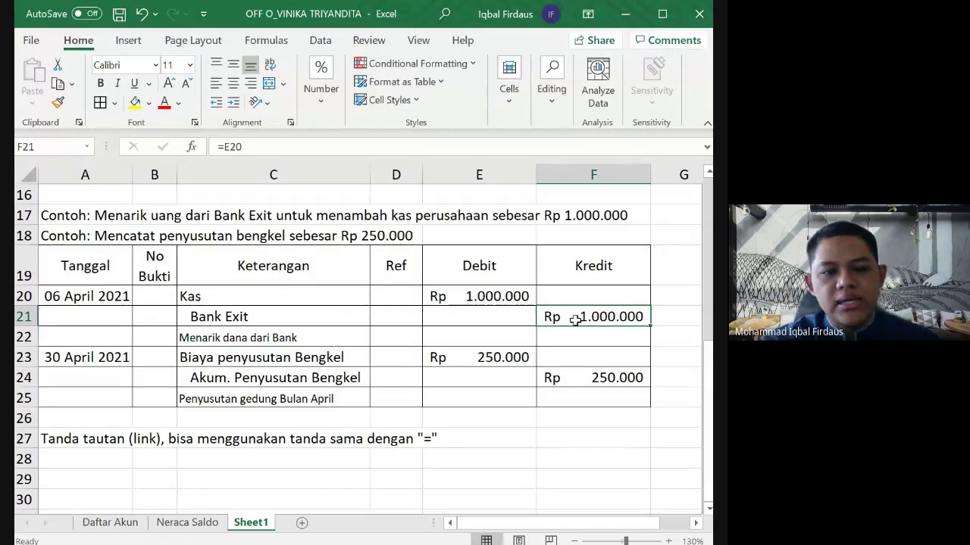
Step: Replace the link formula in F24 with the fixed amount 250.000
click(598, 377)
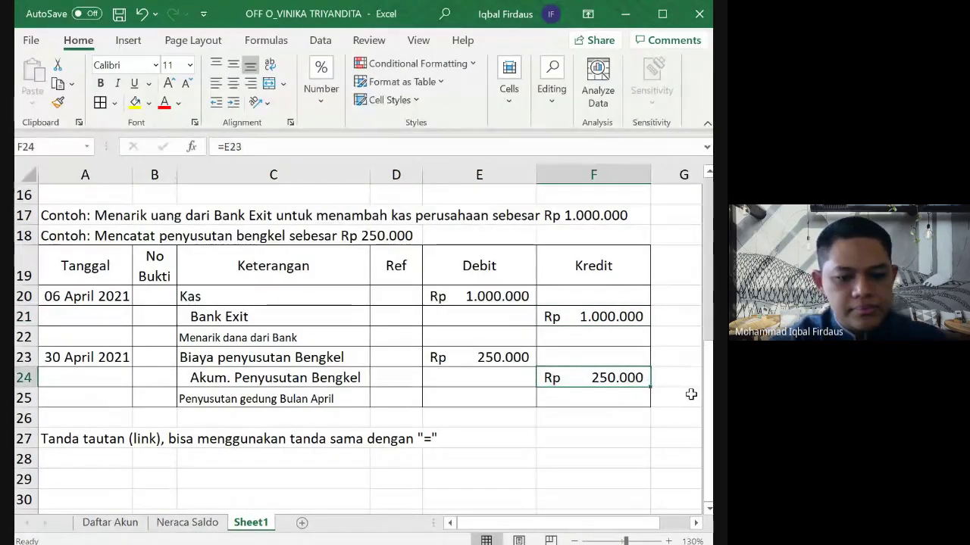
text(250.)
text(000)
key(Return)
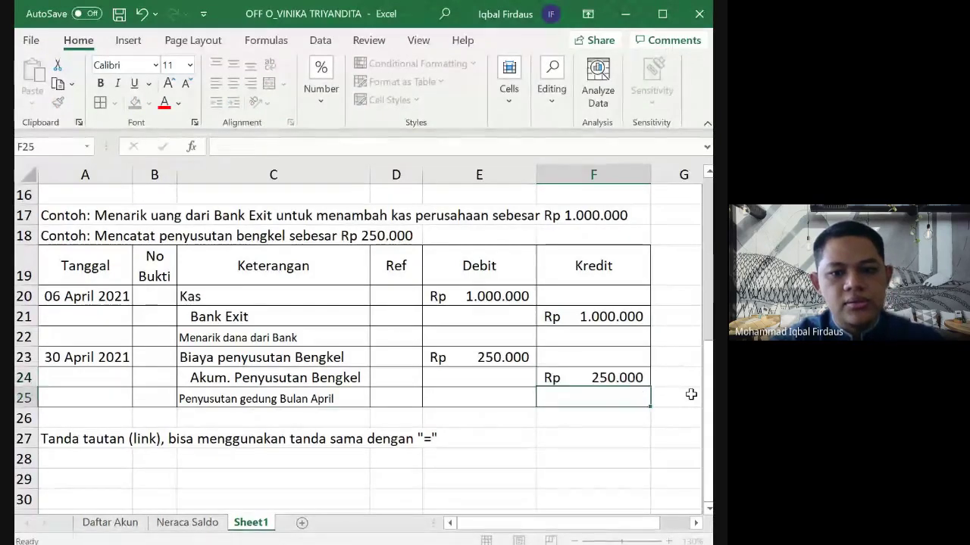
click(597, 375)
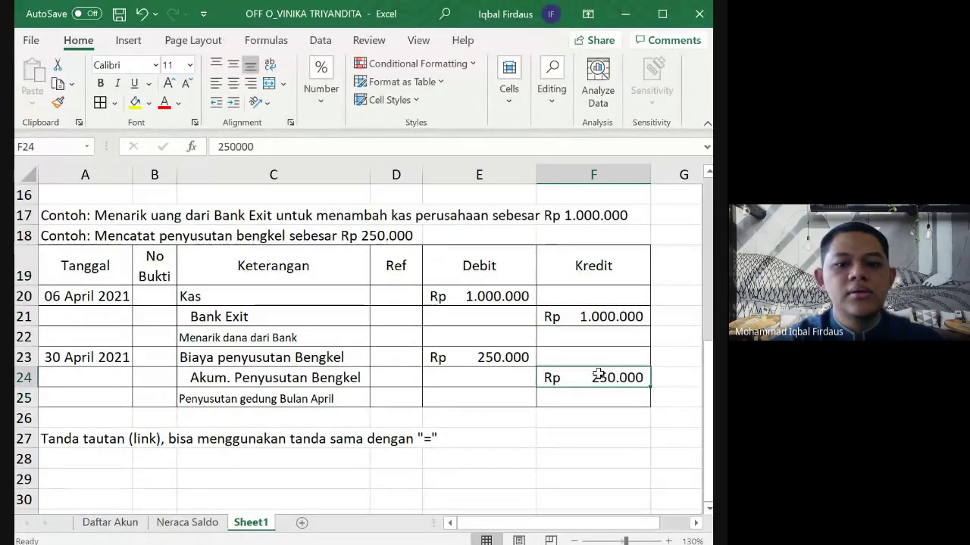
Step: Check F21's link to the Kas debit amount in E20 and copy its formula to F24, inspecting the reference there
click(610, 316)
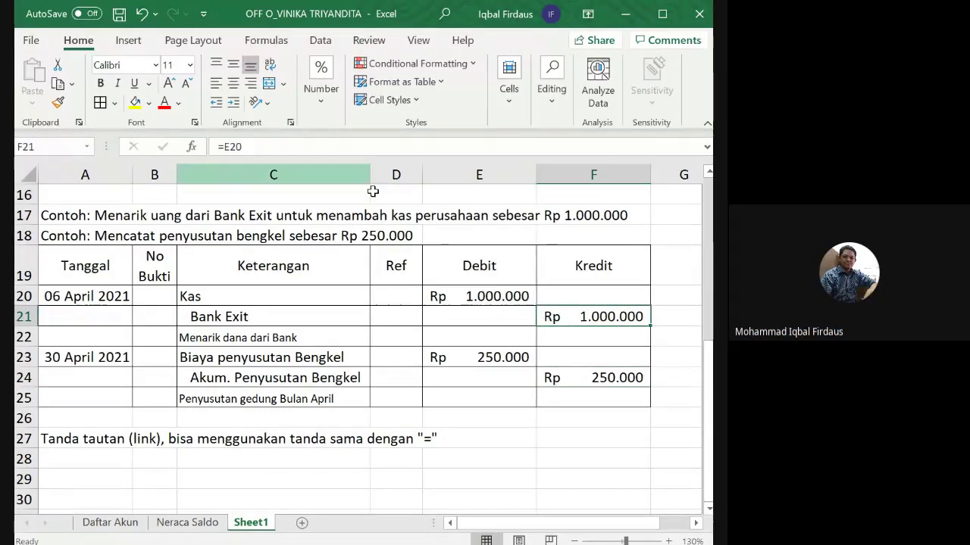
click(490, 299)
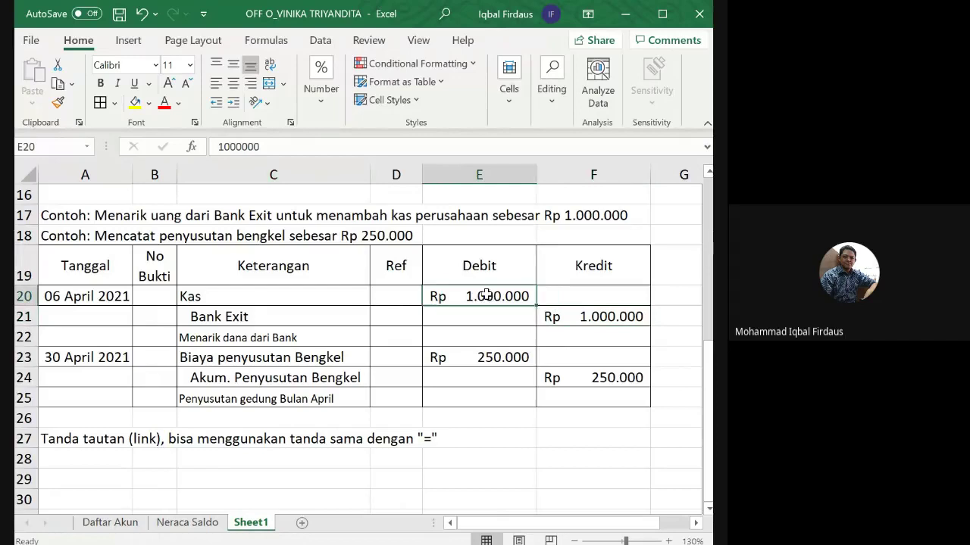
click(559, 319)
click(392, 147)
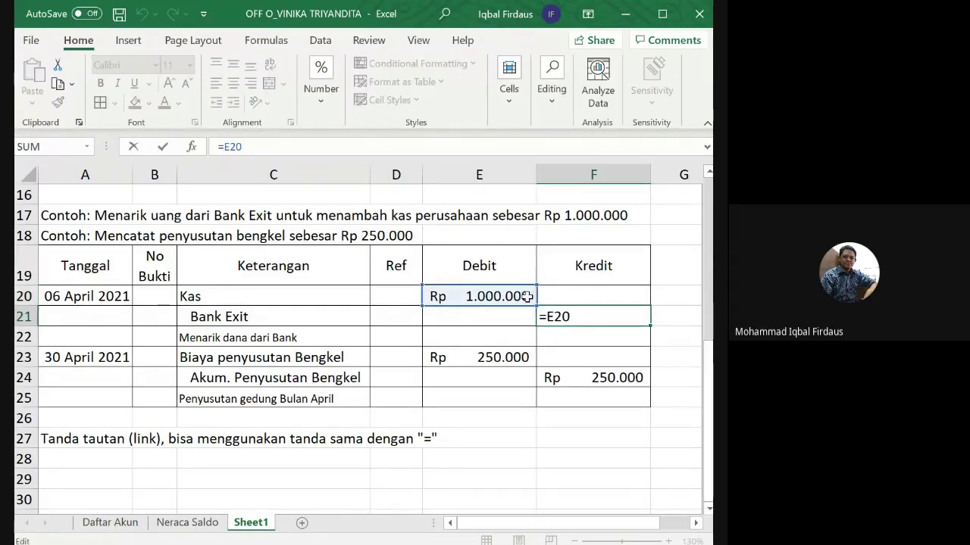
click(604, 319)
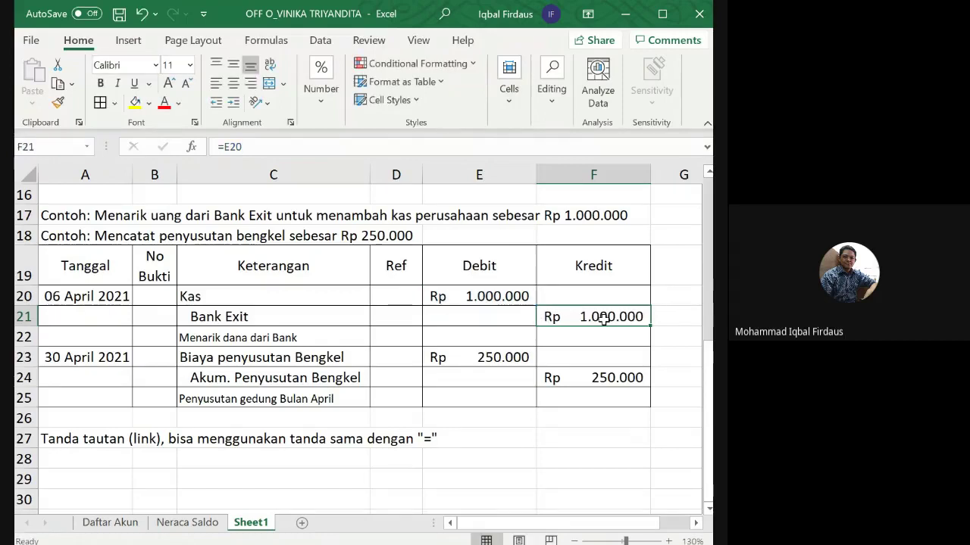
key(ctrl+c)
click(611, 379)
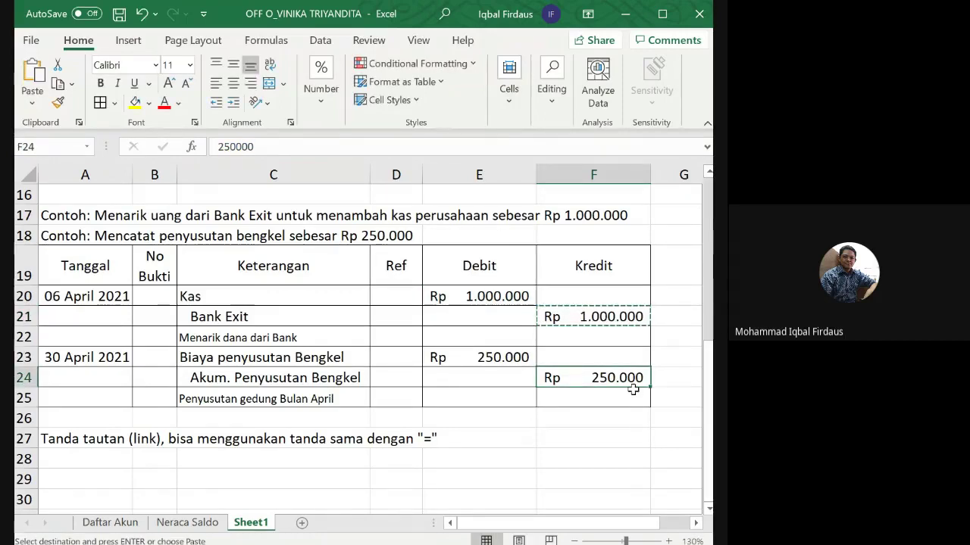
key(ctrl+v)
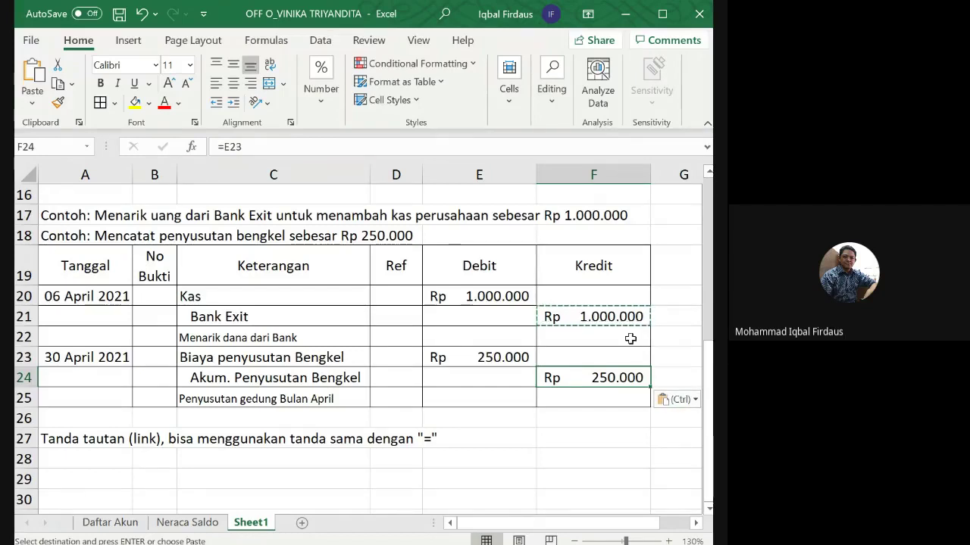
click(370, 147)
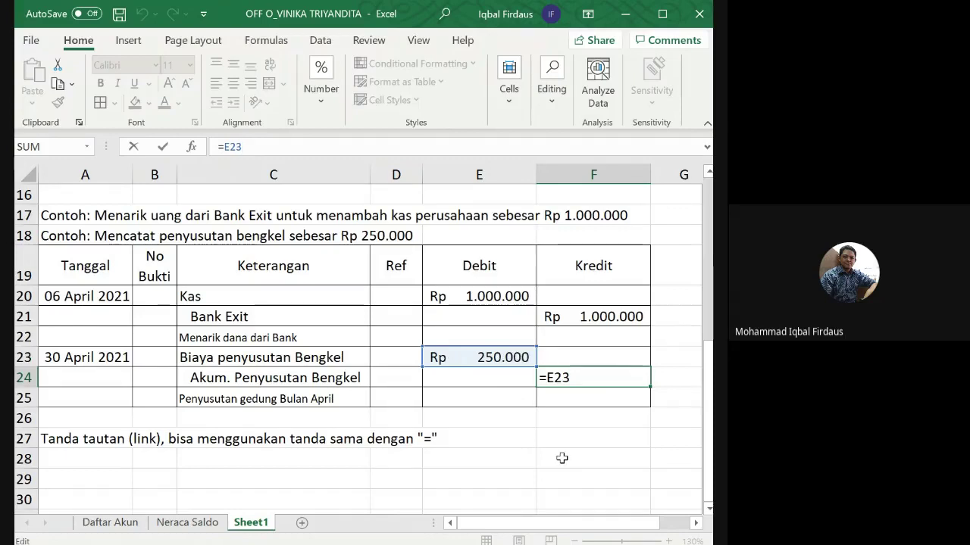
key(ctrl+Return)
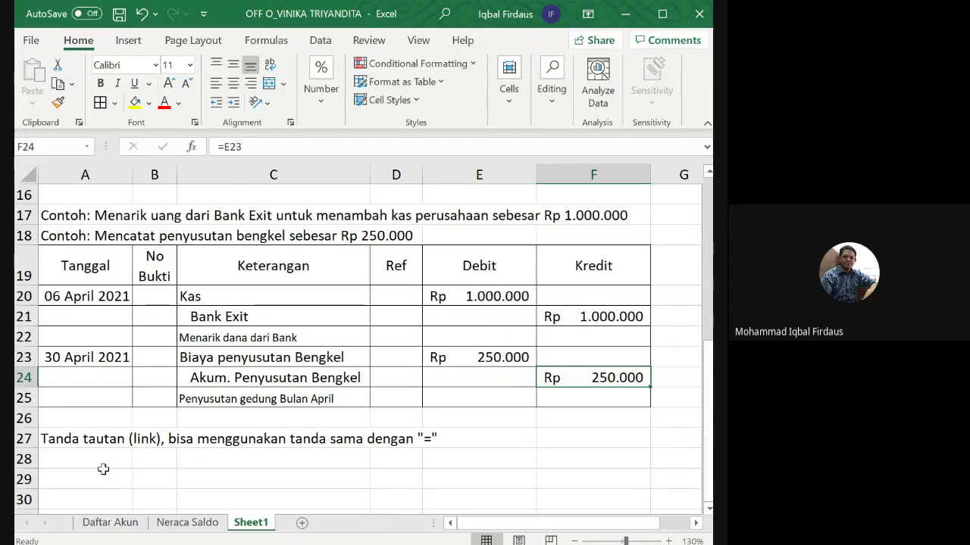
Step: Try out a text link to the account name in C26 with the formula =C24 and clear that cell again
click(337, 423)
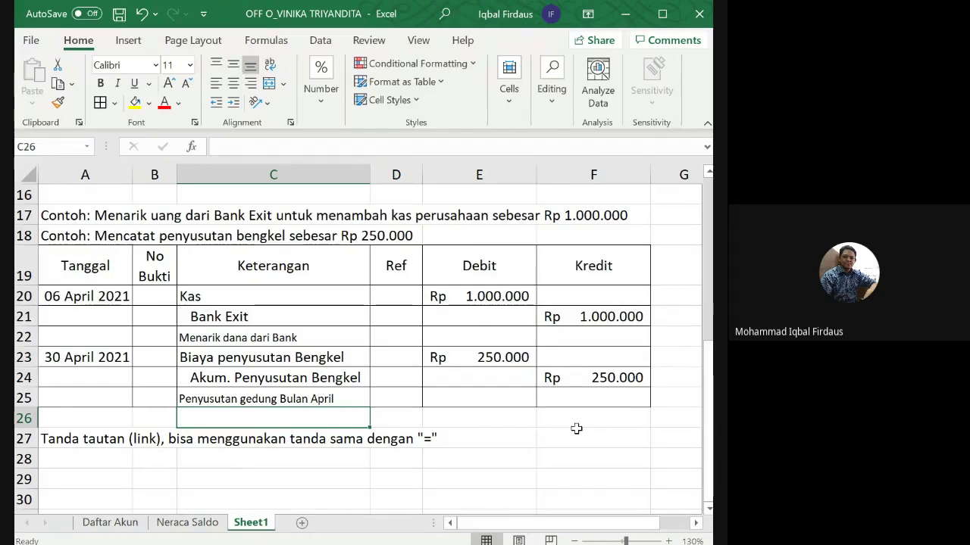
text(=)
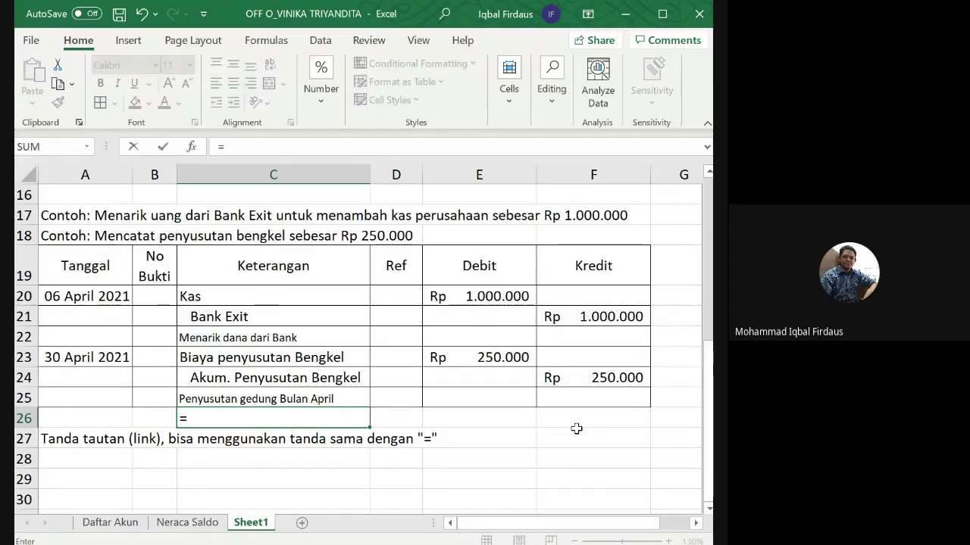
click(349, 386)
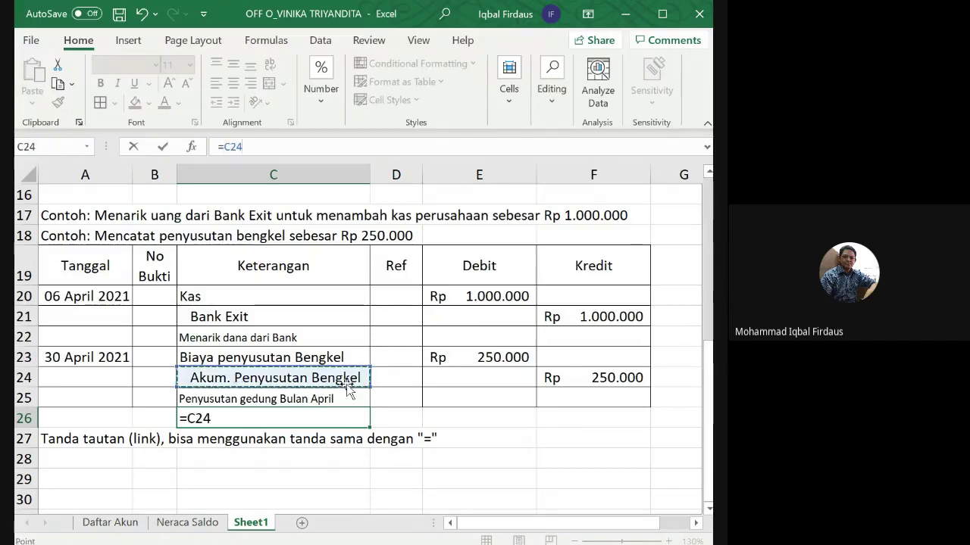
key(Return)
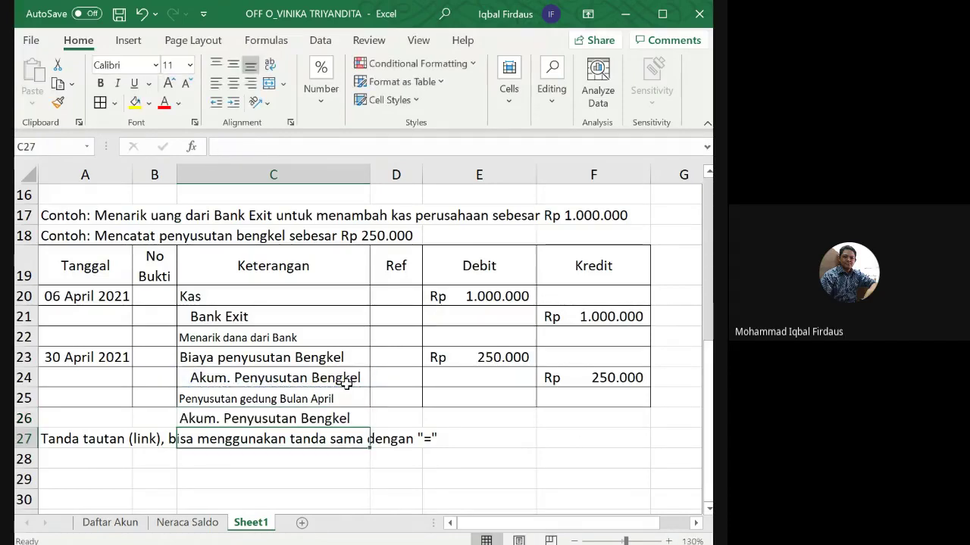
key(Up)
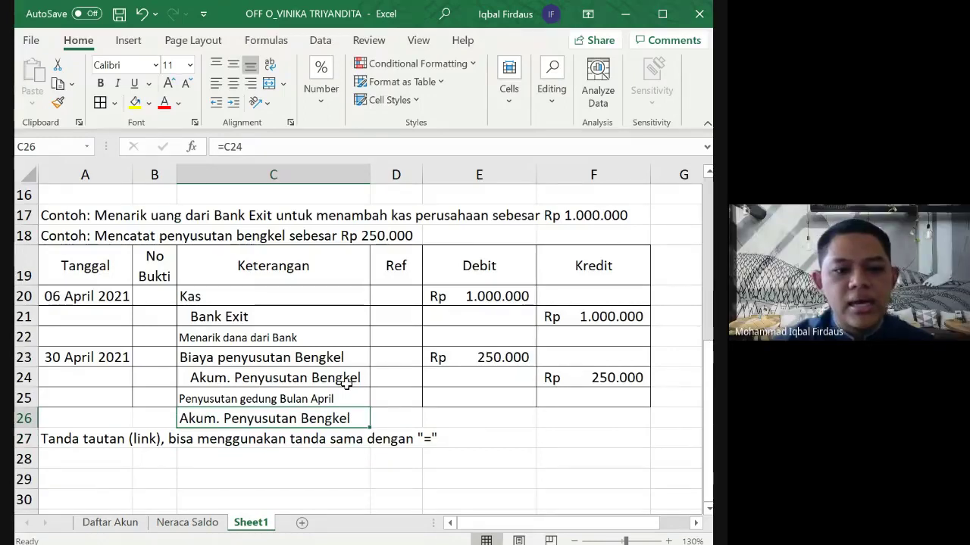
click(318, 146)
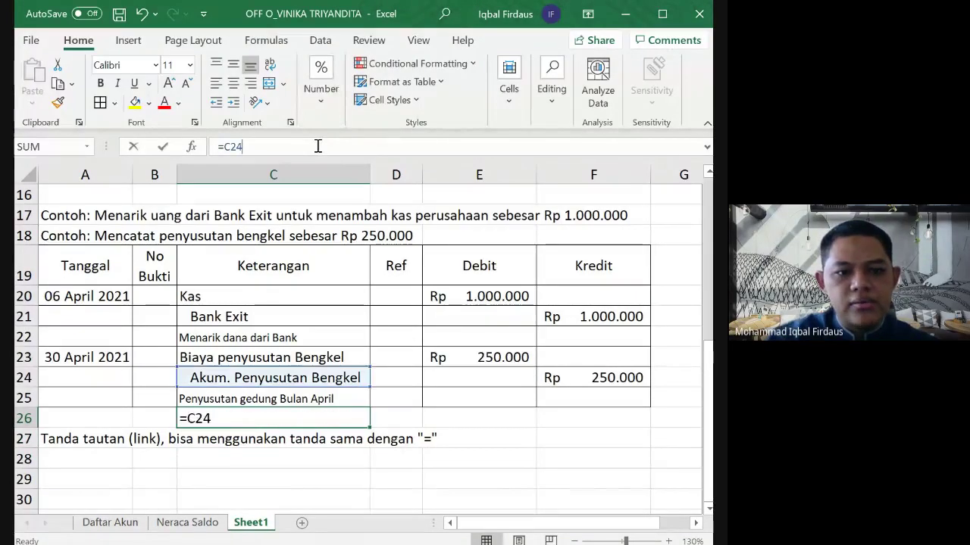
key(ctrl+Return)
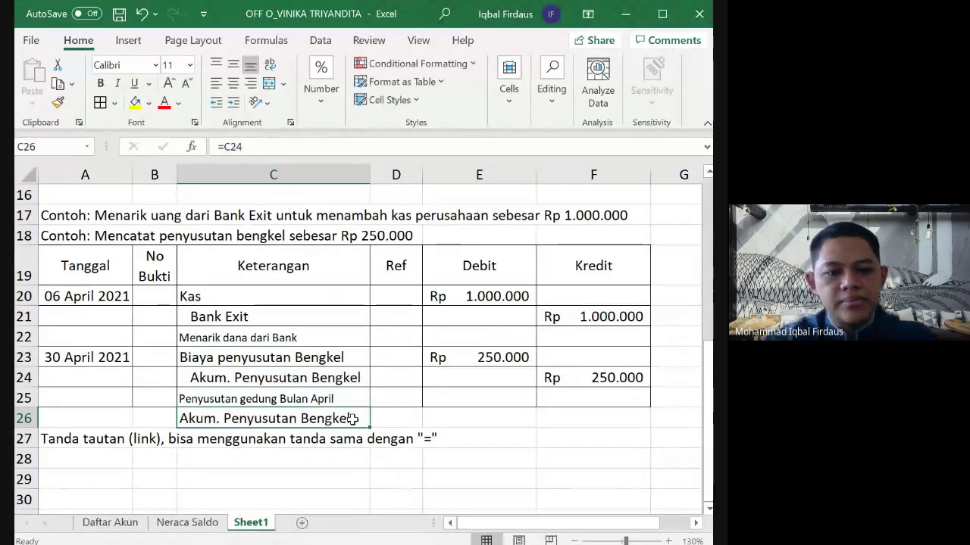
key(Delete)
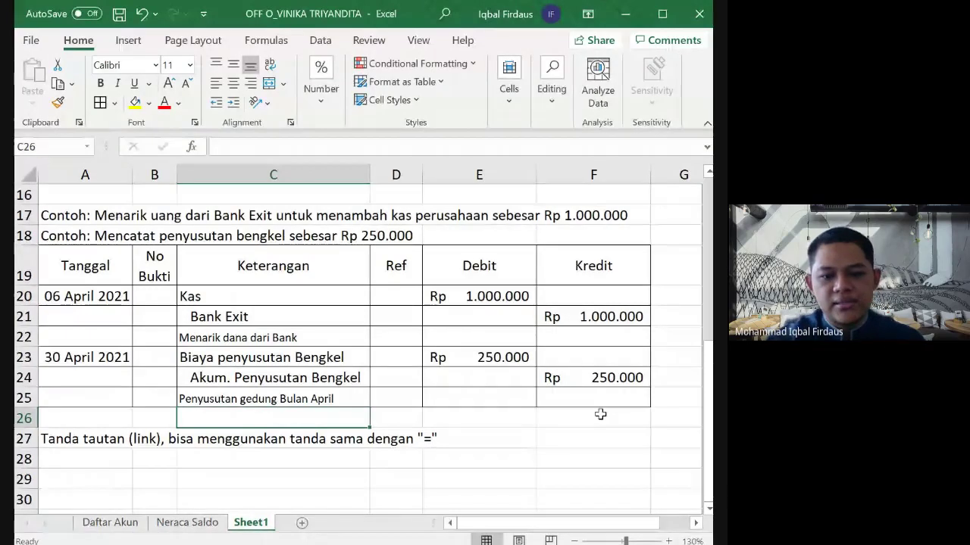
click(597, 380)
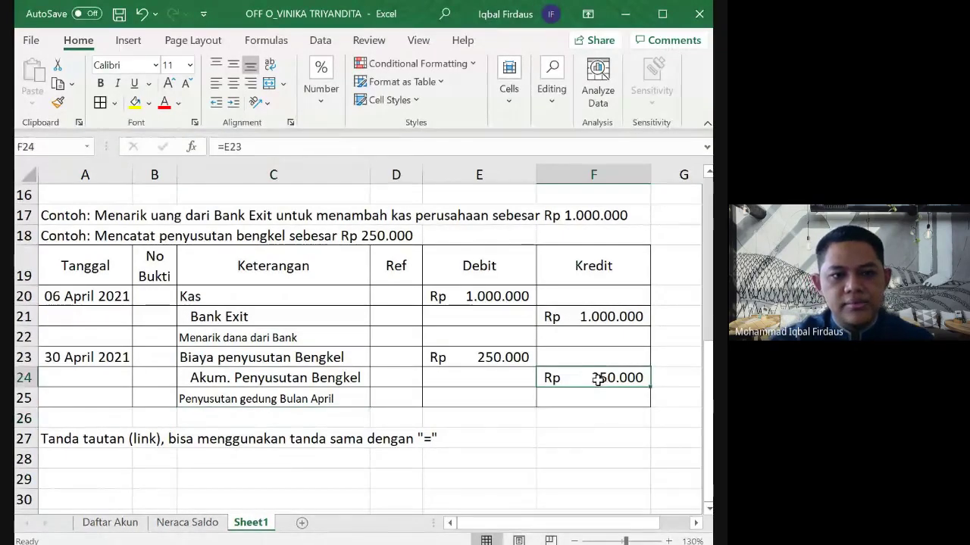
Step: Try the directly entered amount 25000 in credit cell F24 and replace it with the link formula =E23
text(25000)
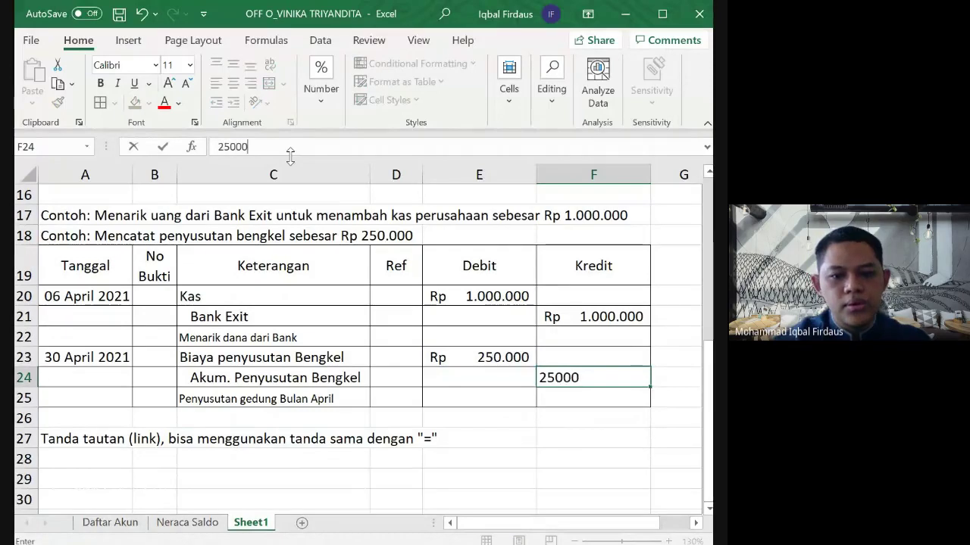
key(Return)
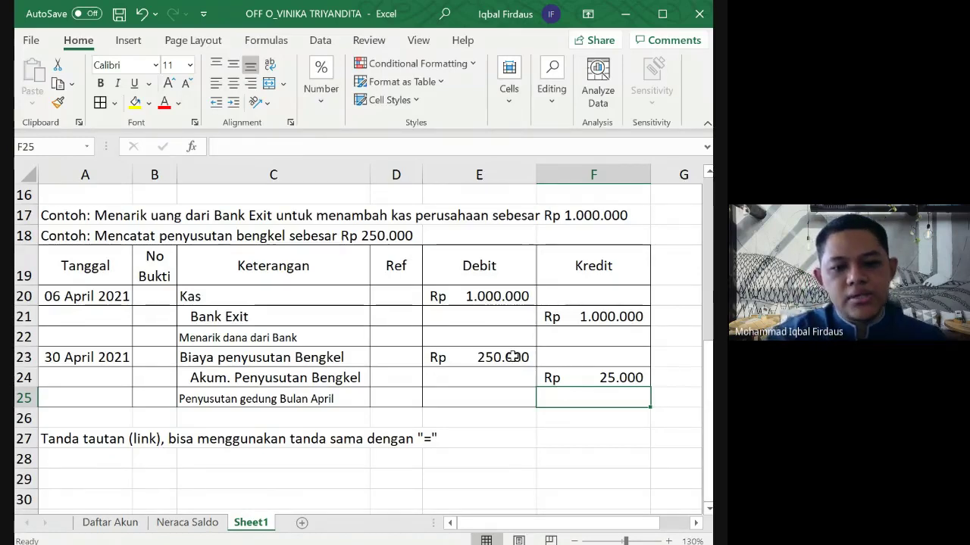
click(585, 378)
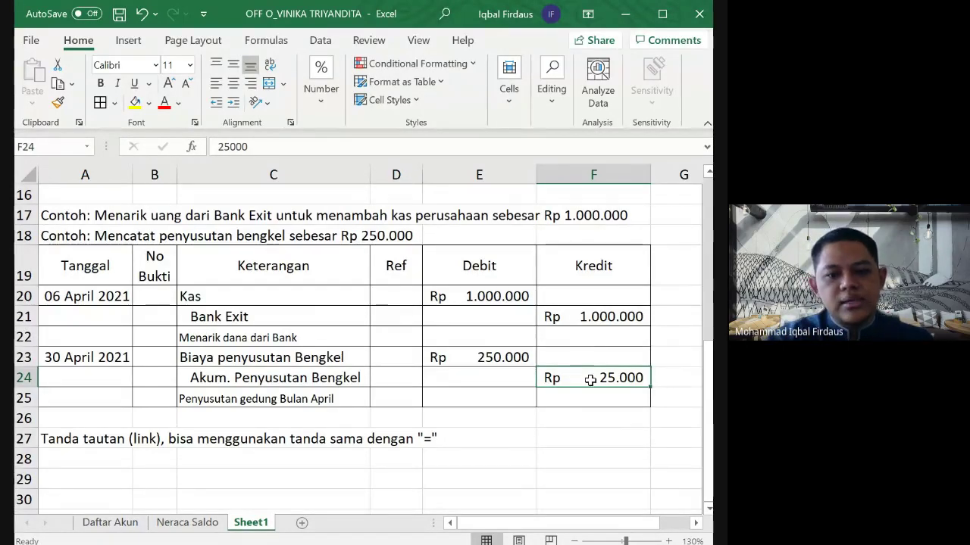
text(=)
click(476, 361)
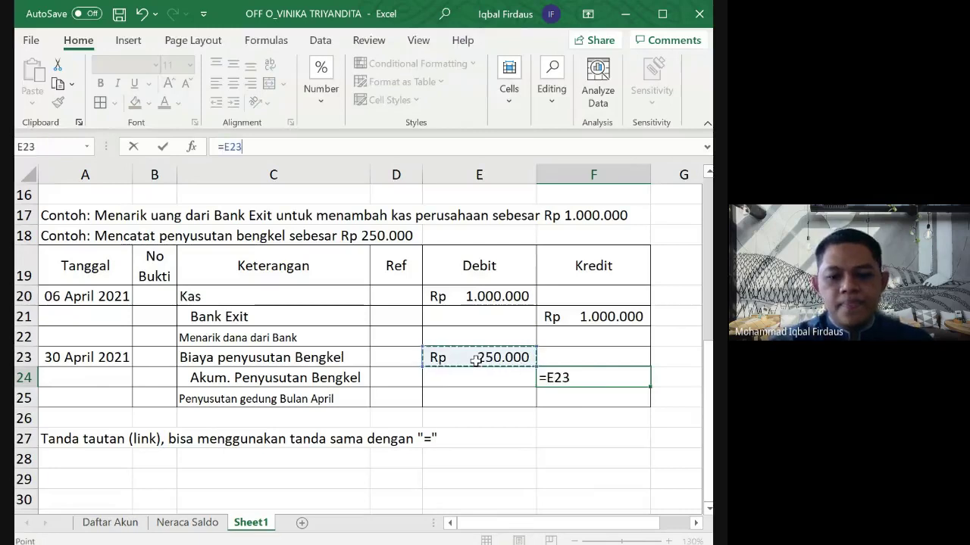
key(Return)
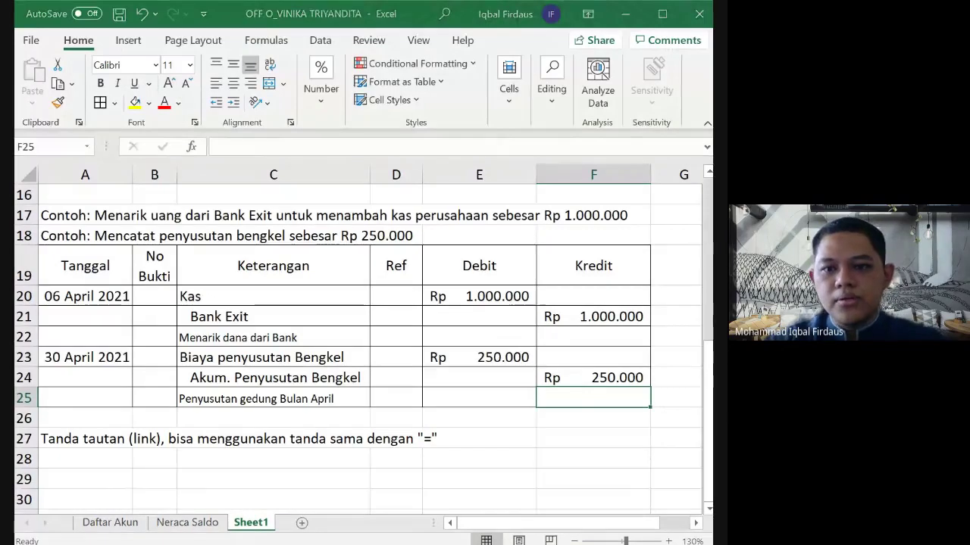
key(alt+Tab)
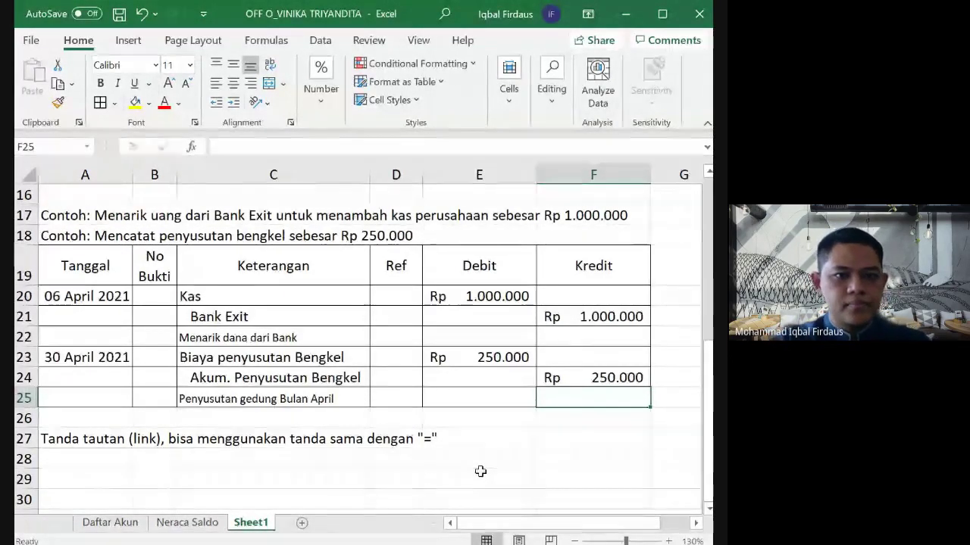
scroll(481, 471, up, 2)
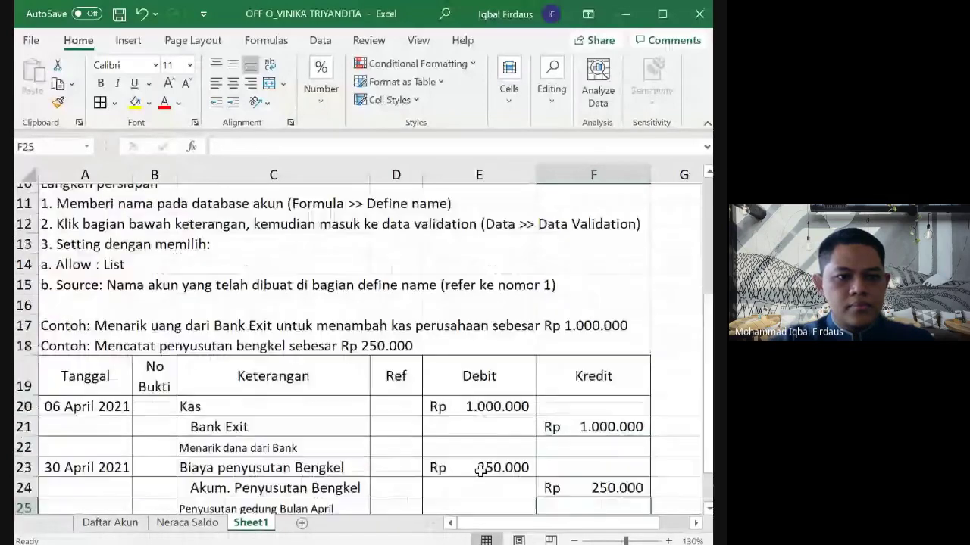
scroll(481, 471, up, 3)
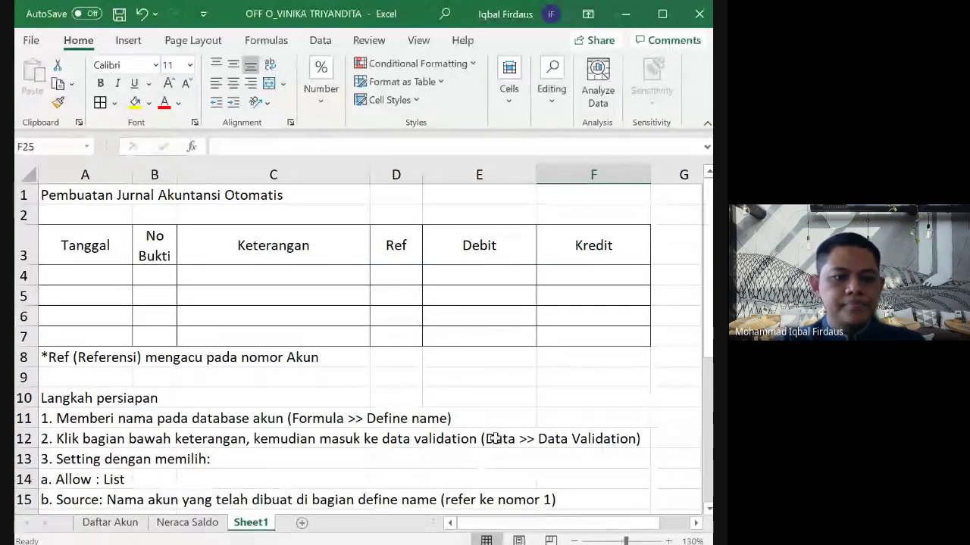
scroll(494, 438, down, 1)
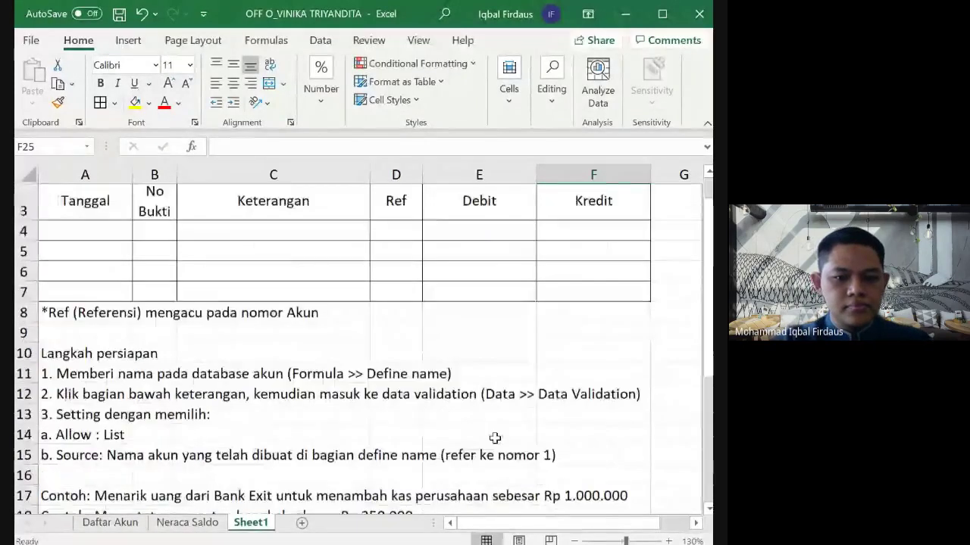
scroll(494, 438, down, 3)
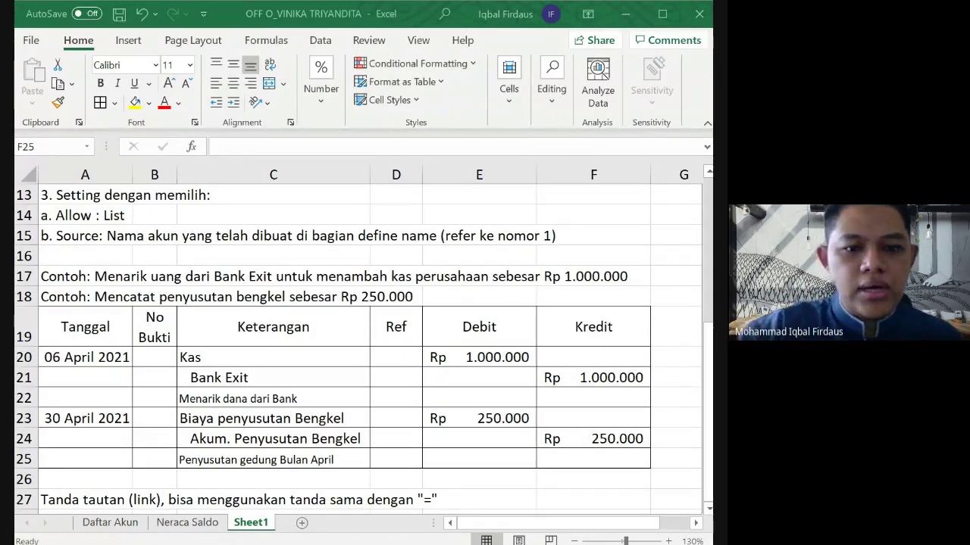
click(415, 333)
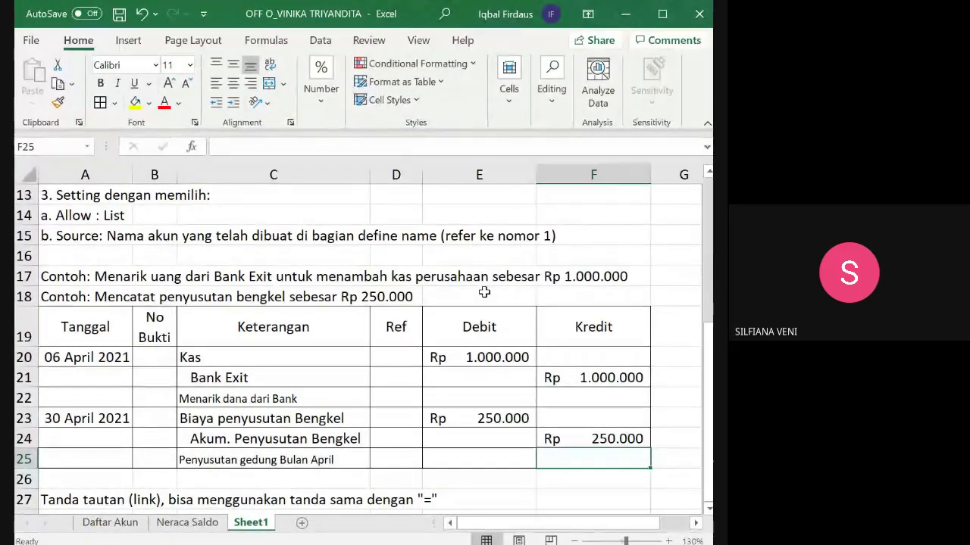
key(alt+Tab)
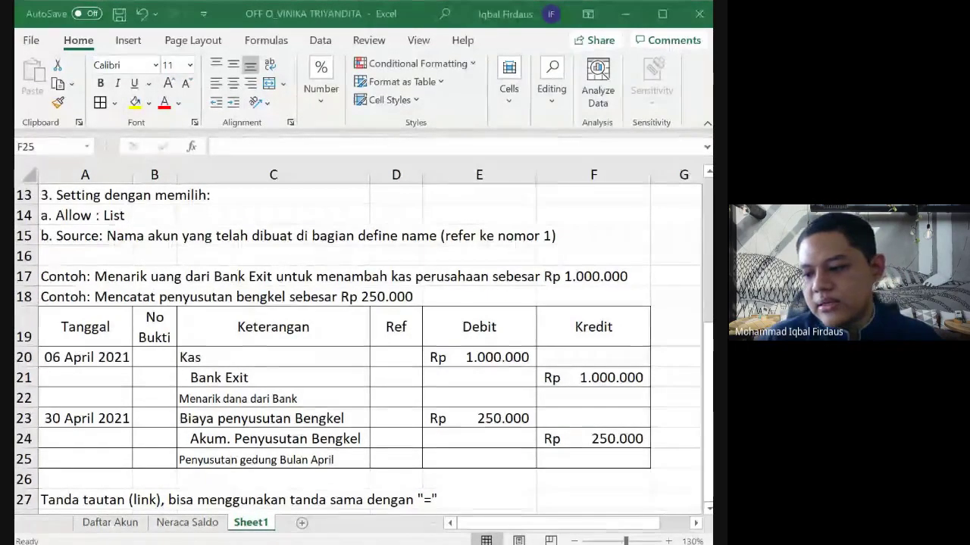
key(F2)
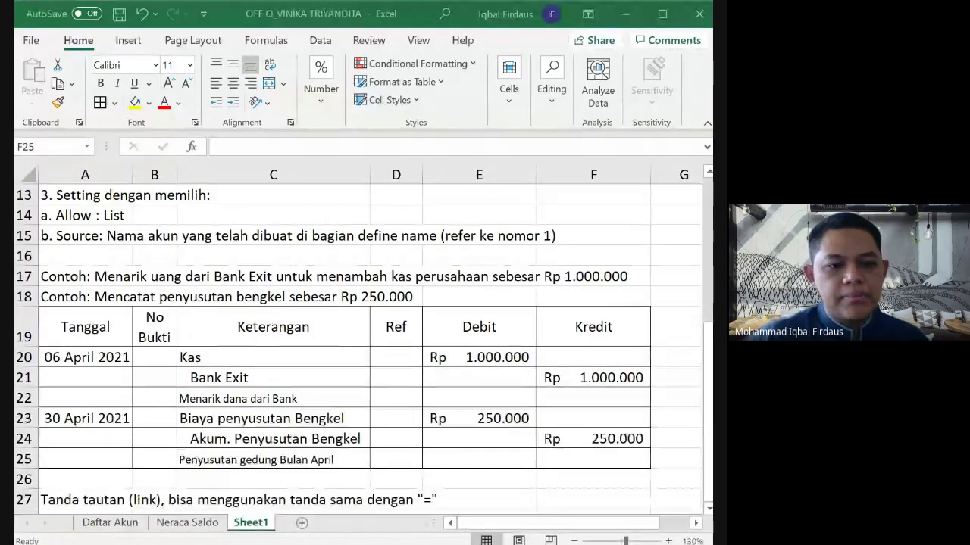